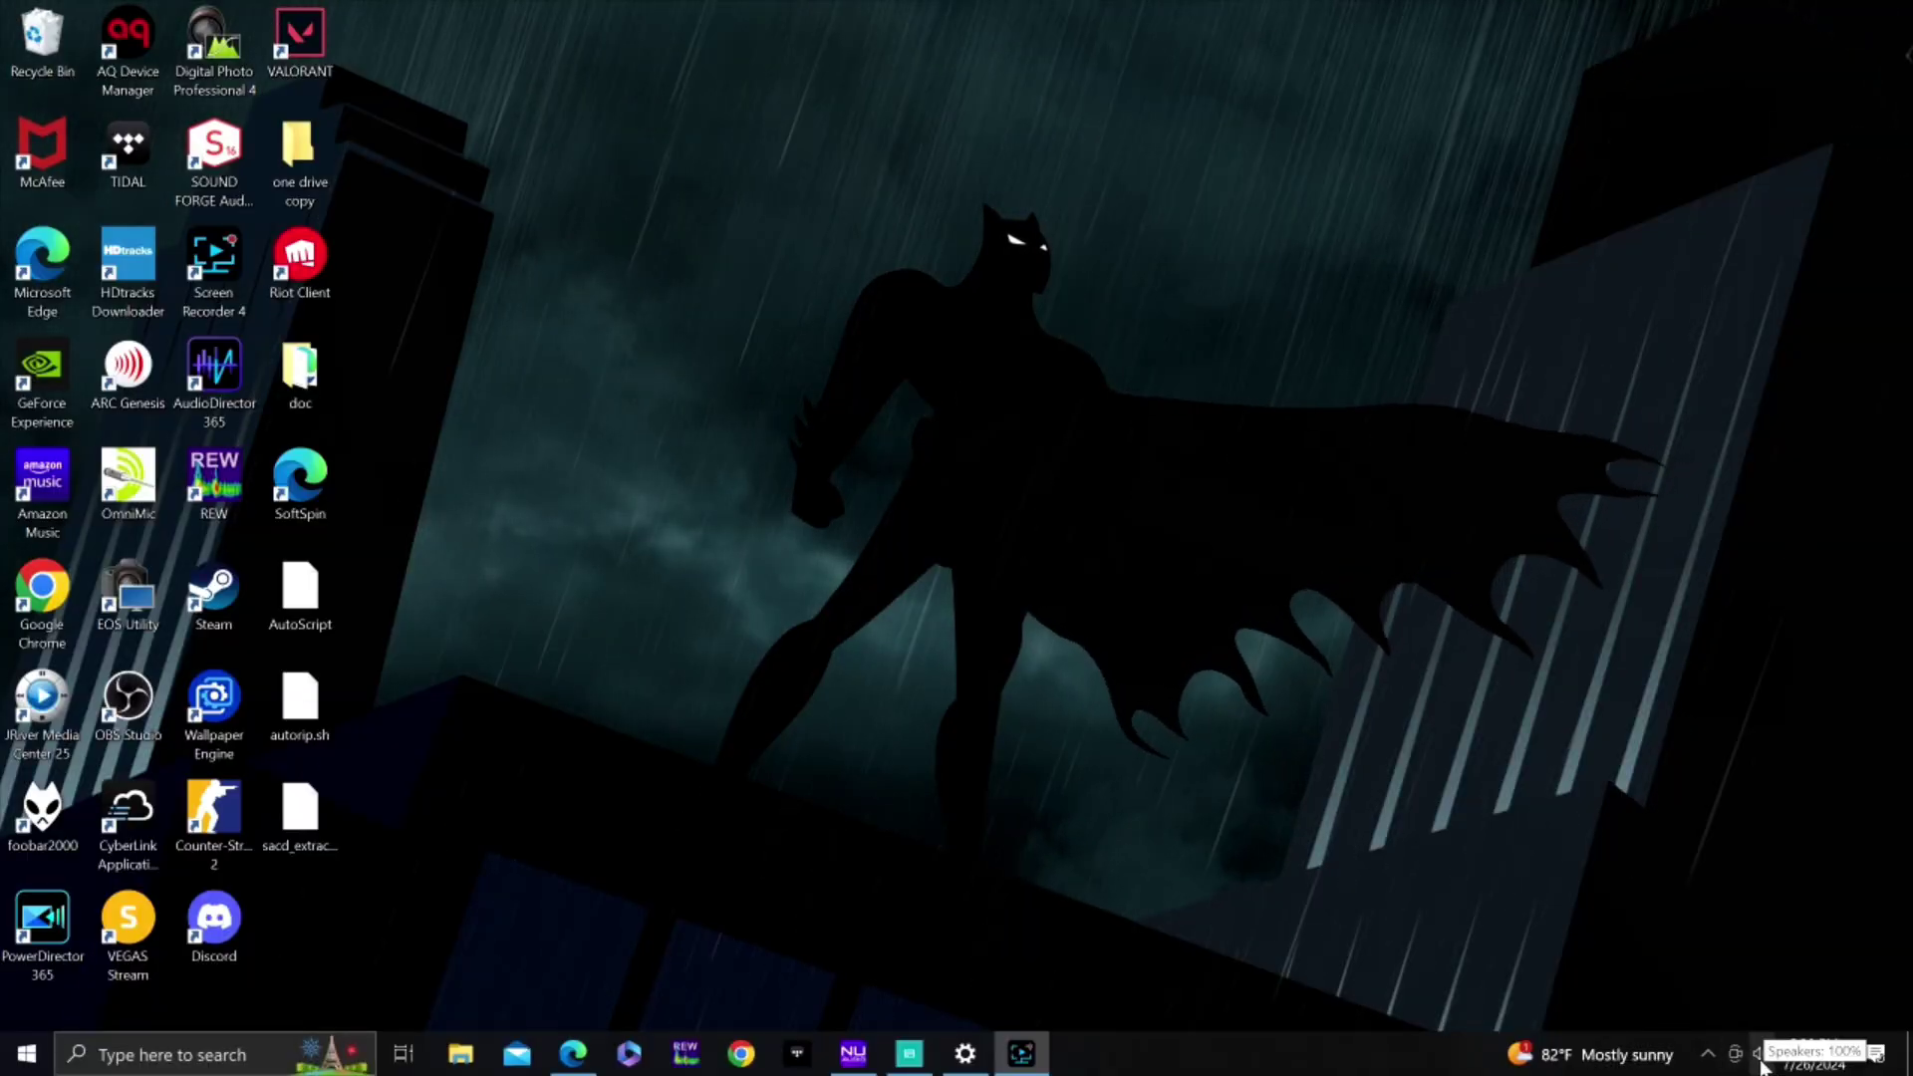
Open the Windows Sound dialog and show its list of playback devices
right_click(1763, 1067)
left_click(1763, 1067)
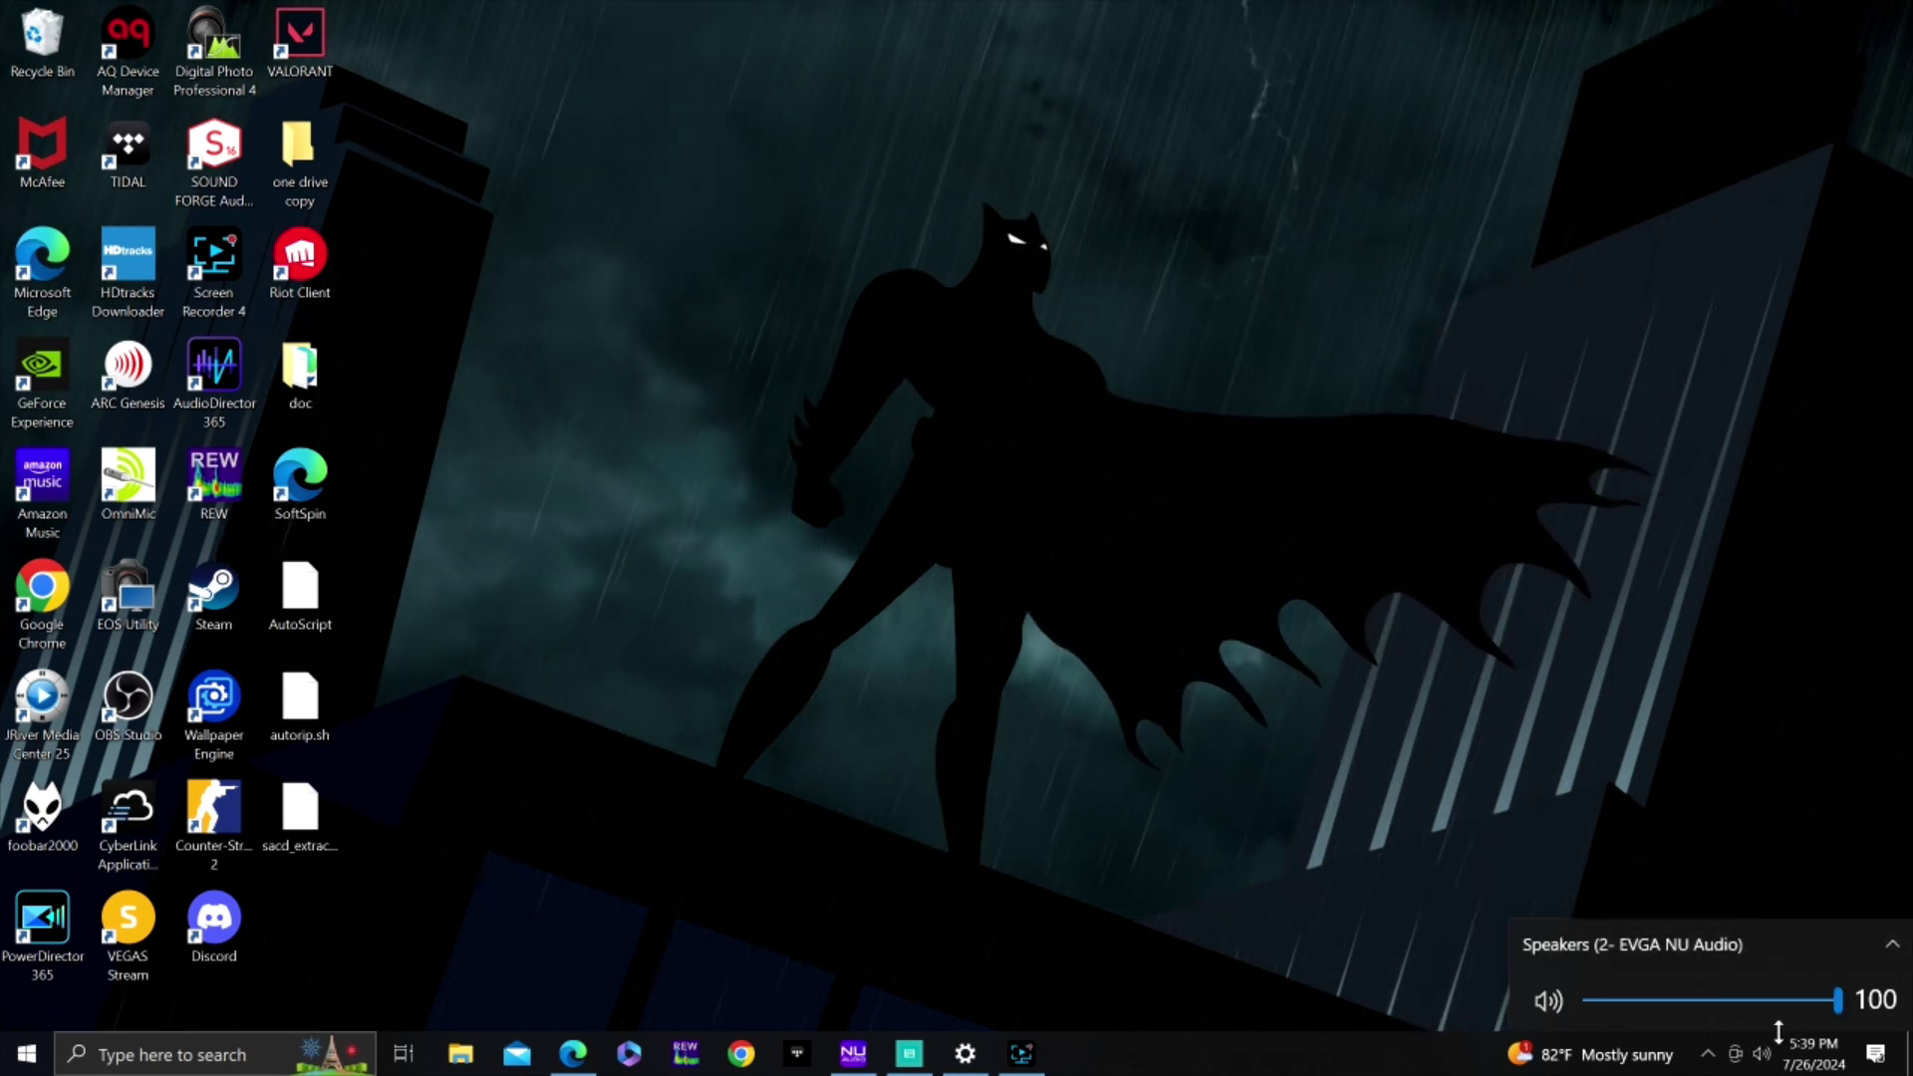
right_click(1764, 1064)
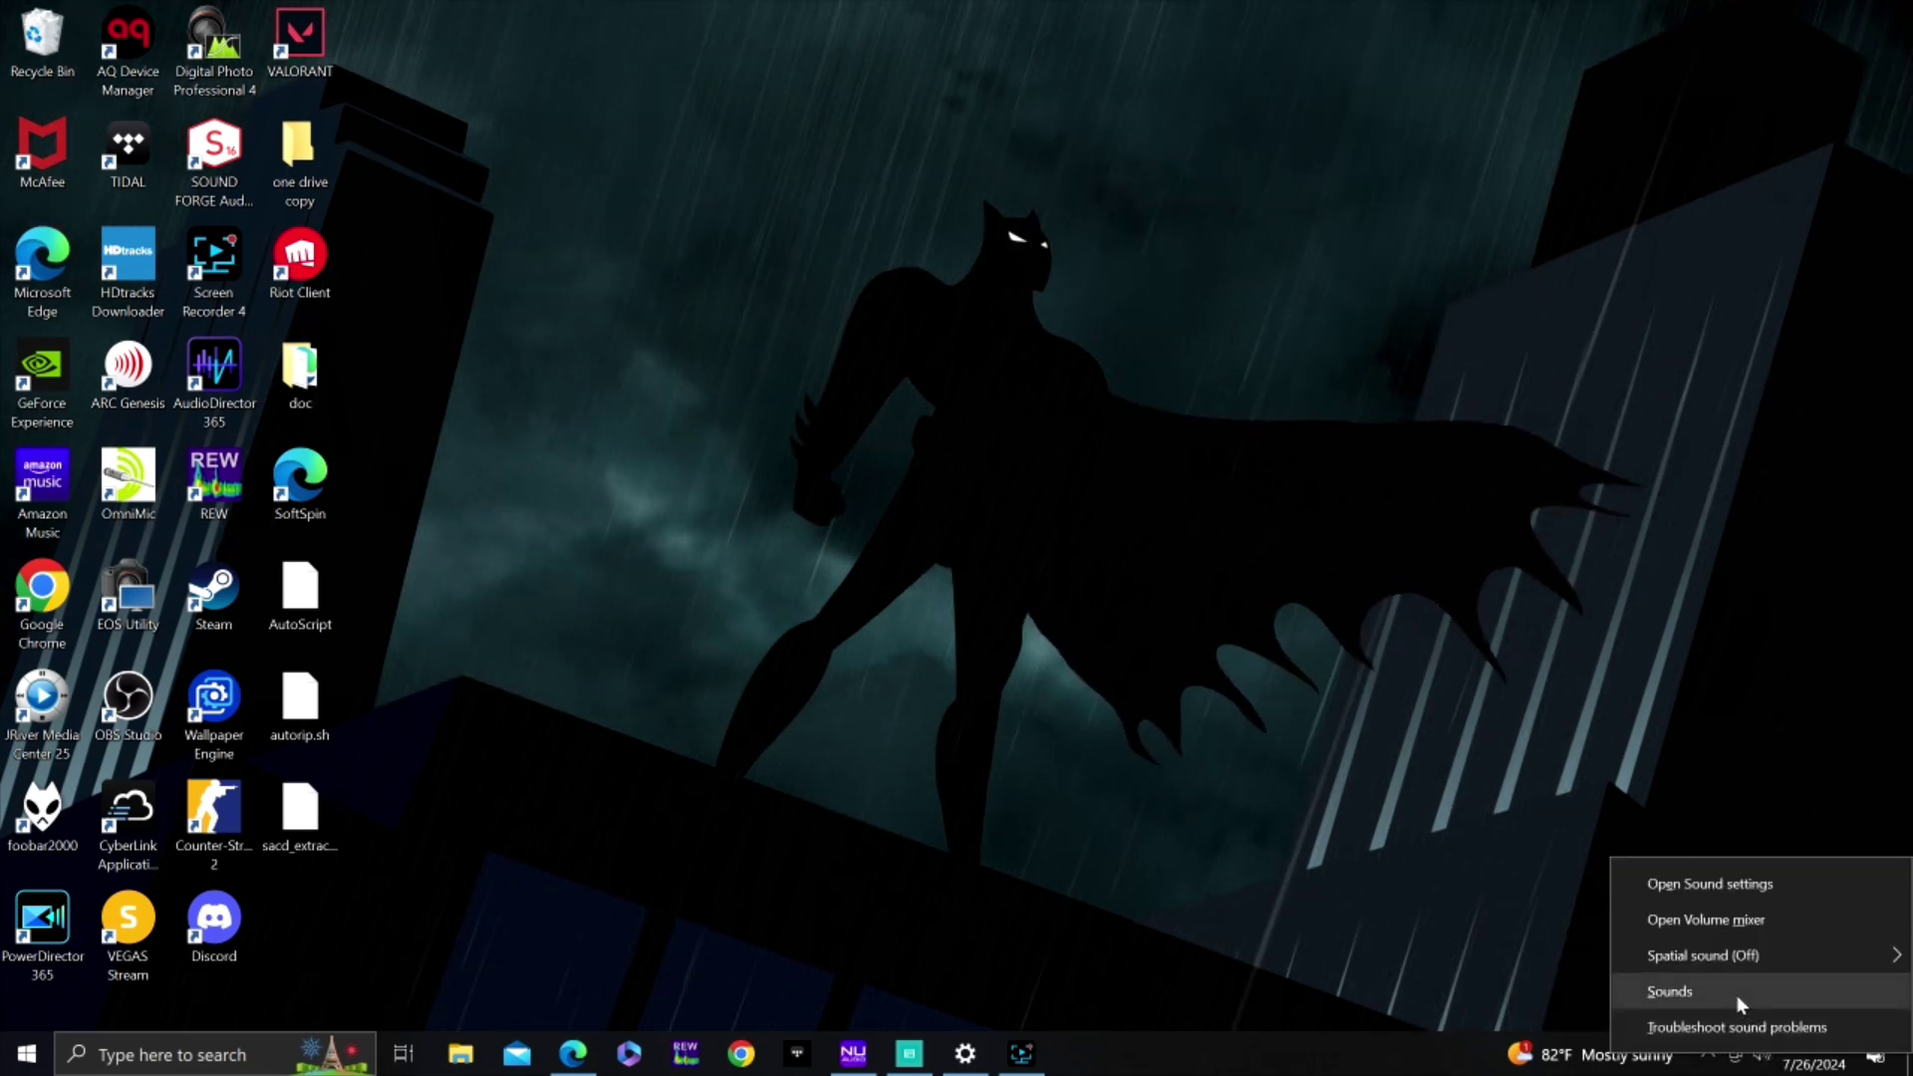
left_click(1741, 997)
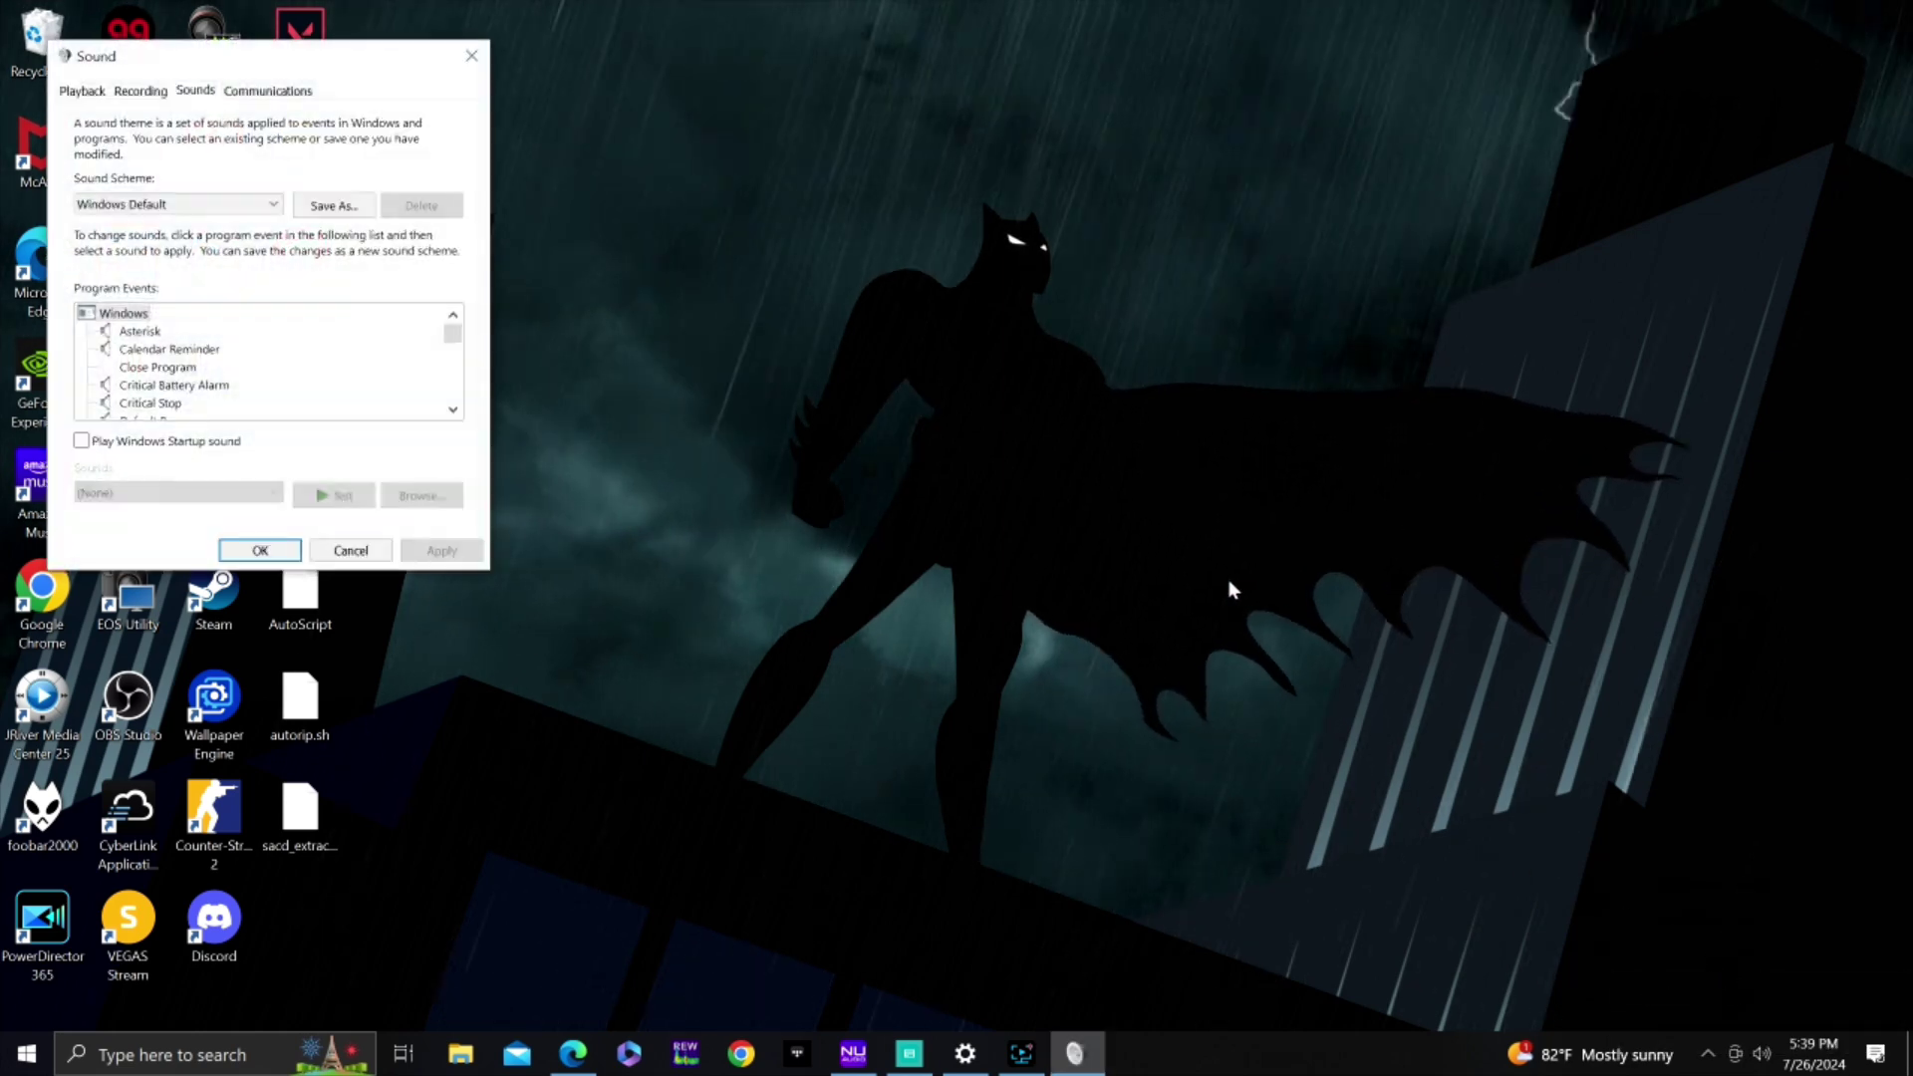
left_click(82, 90)
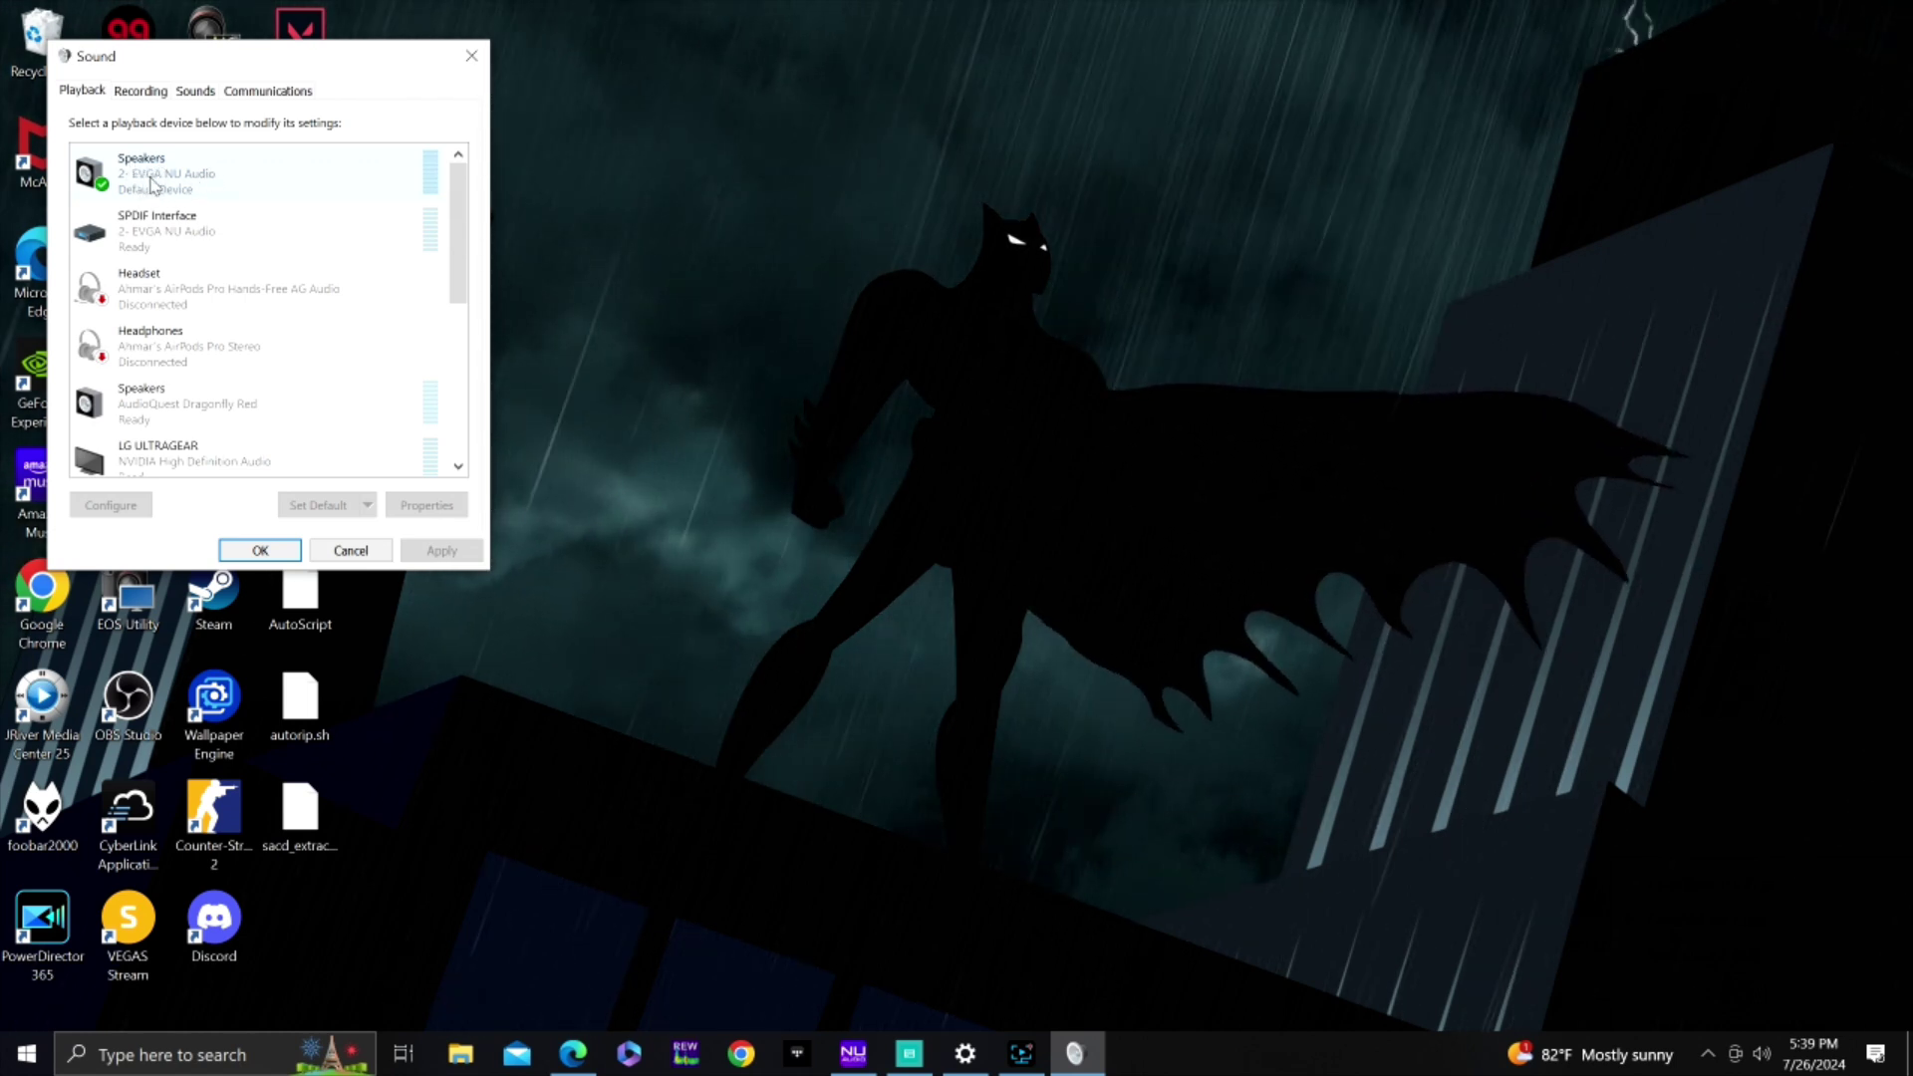
Examine the levels, default format options and spatial sound setting of the EVGA NU Audio speakers, leaving the properties without saving changes
left_click(188, 191)
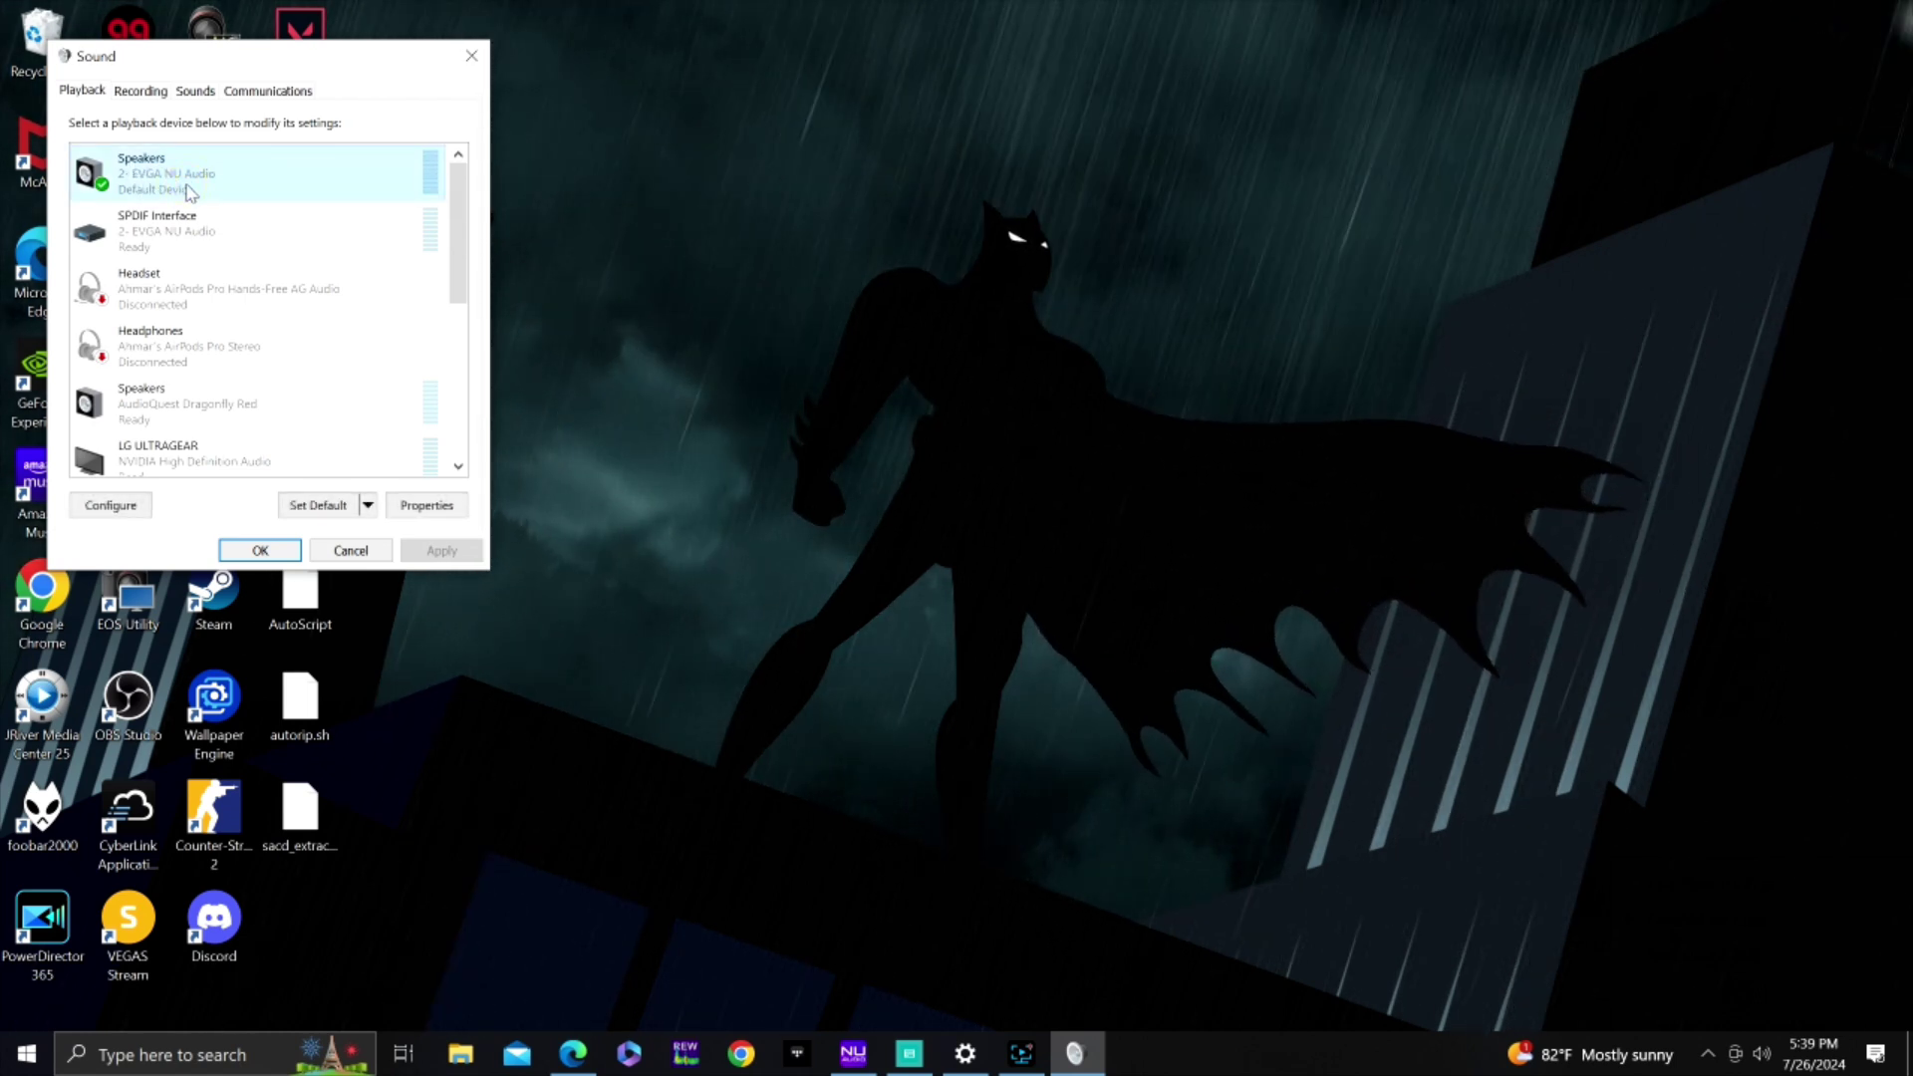
left_click(417, 510)
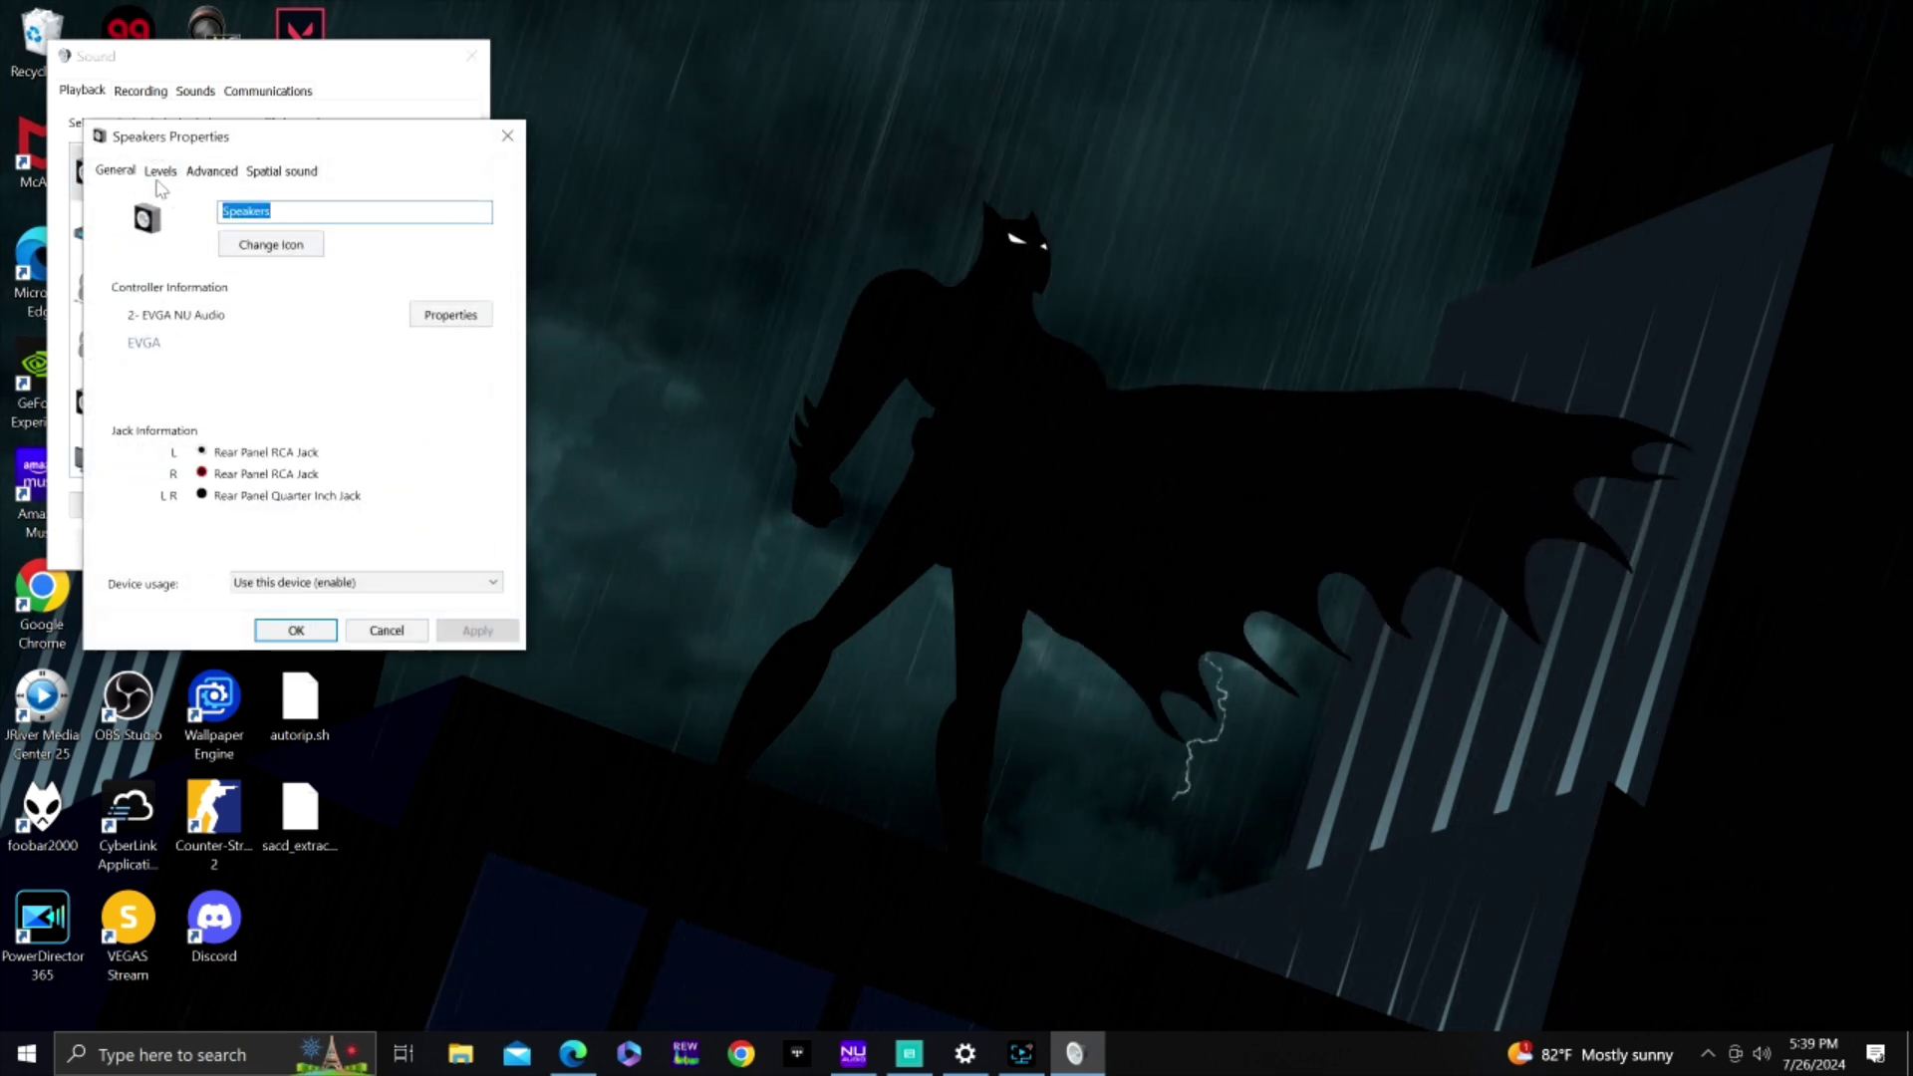
left_click(161, 175)
left_click(228, 177)
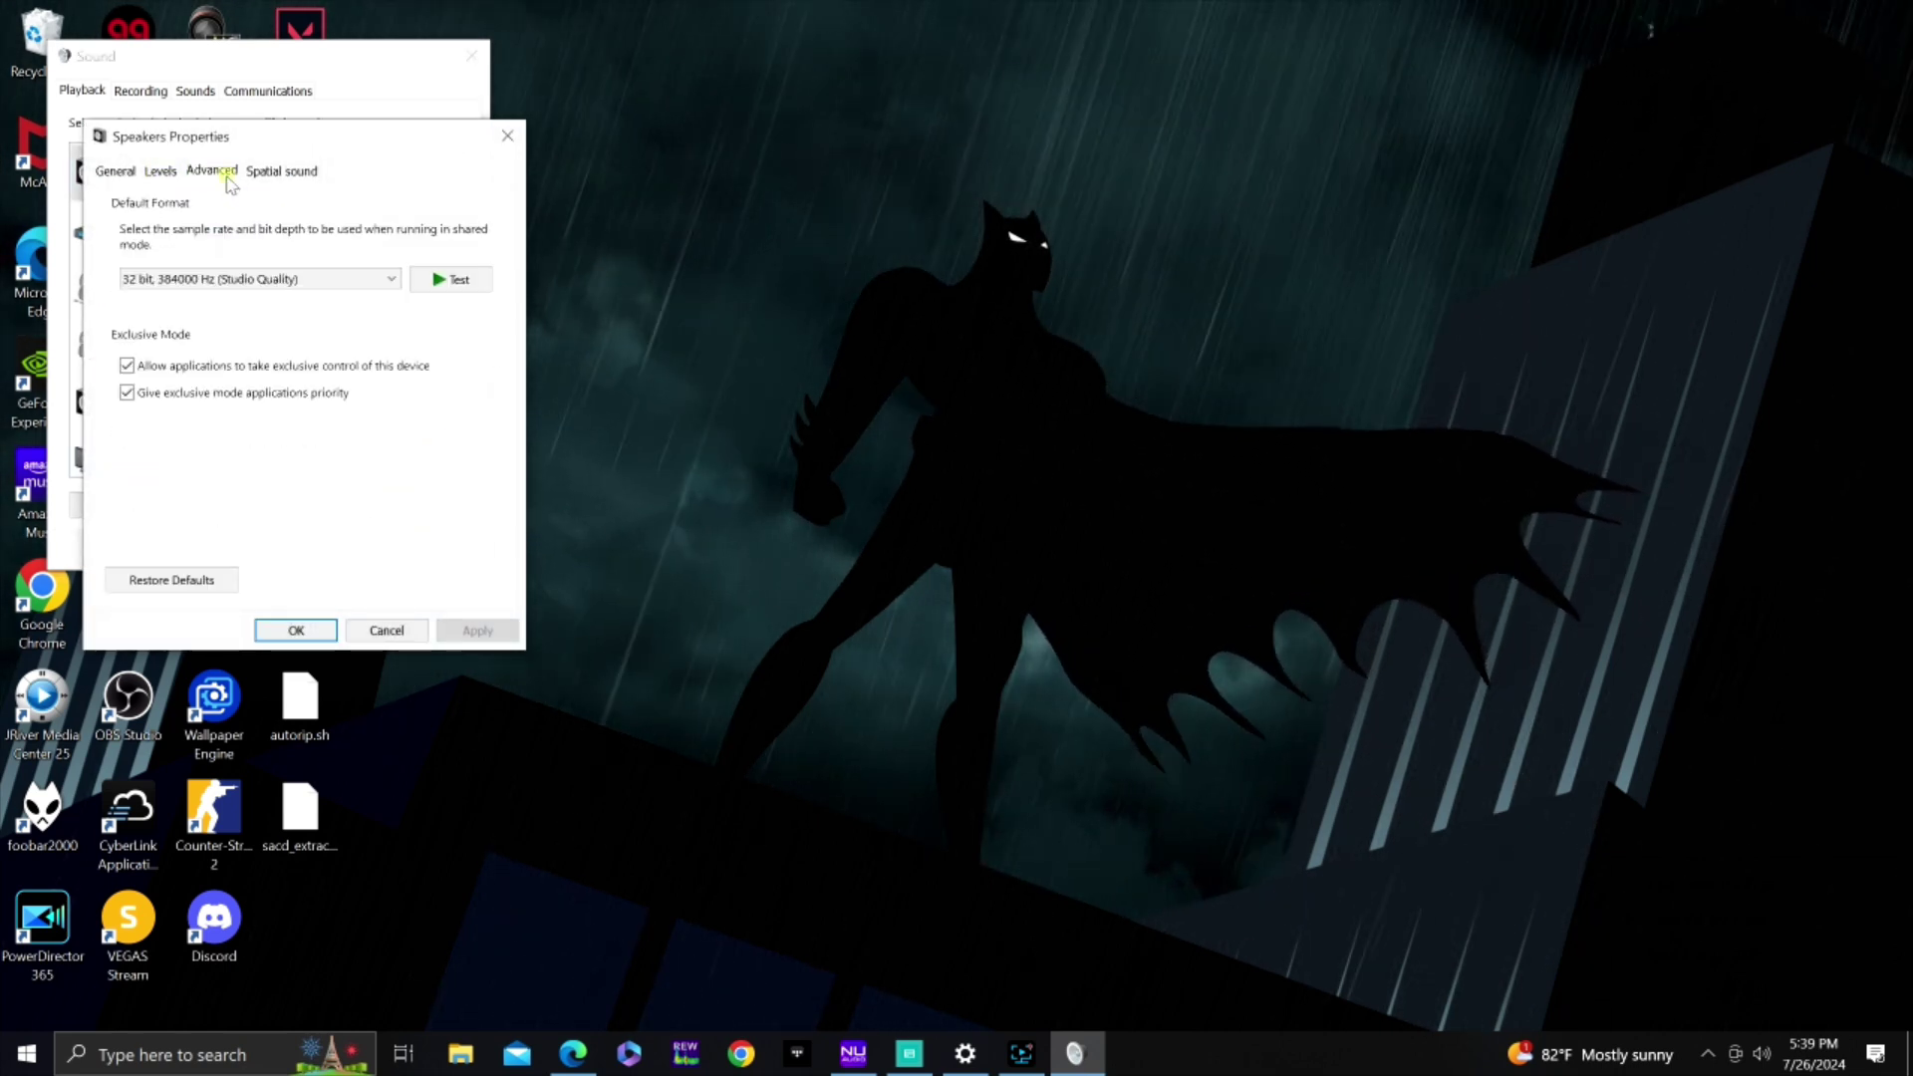
left_click(266, 280)
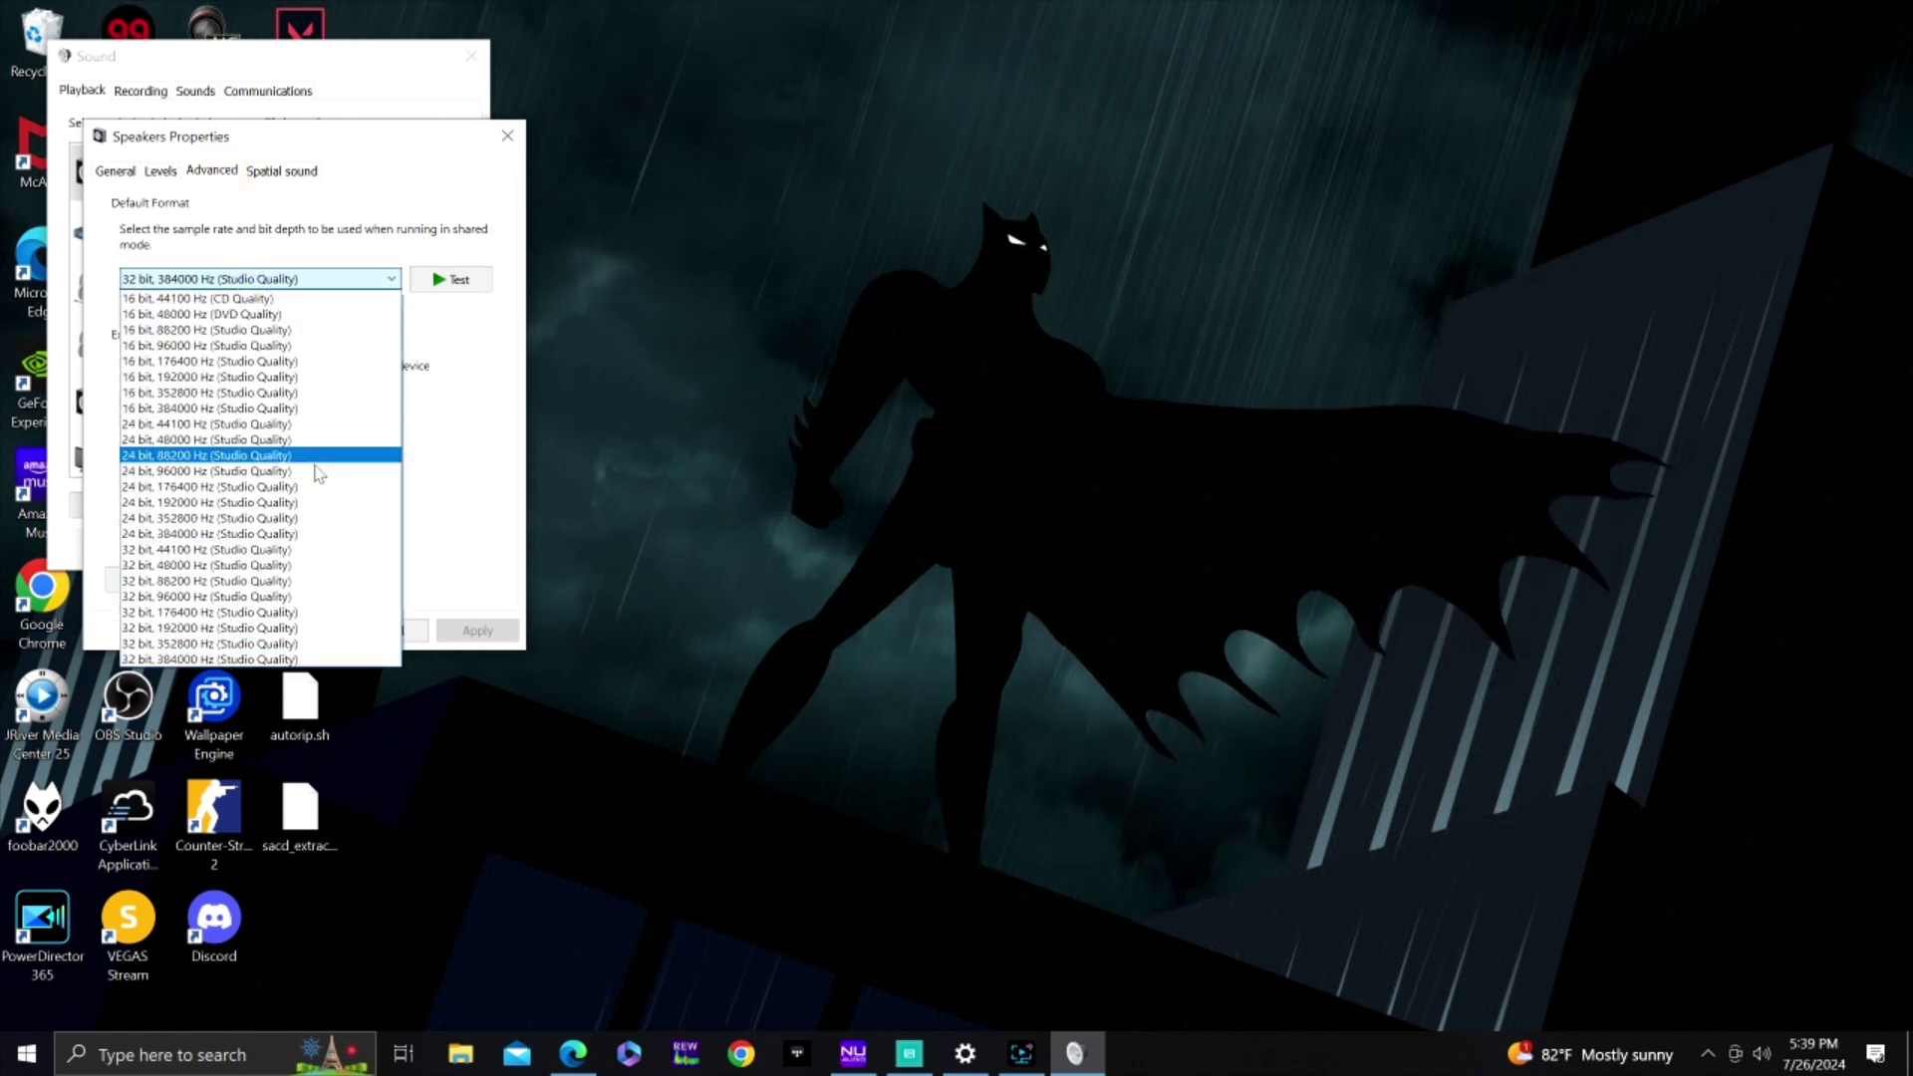
left_click(256, 662)
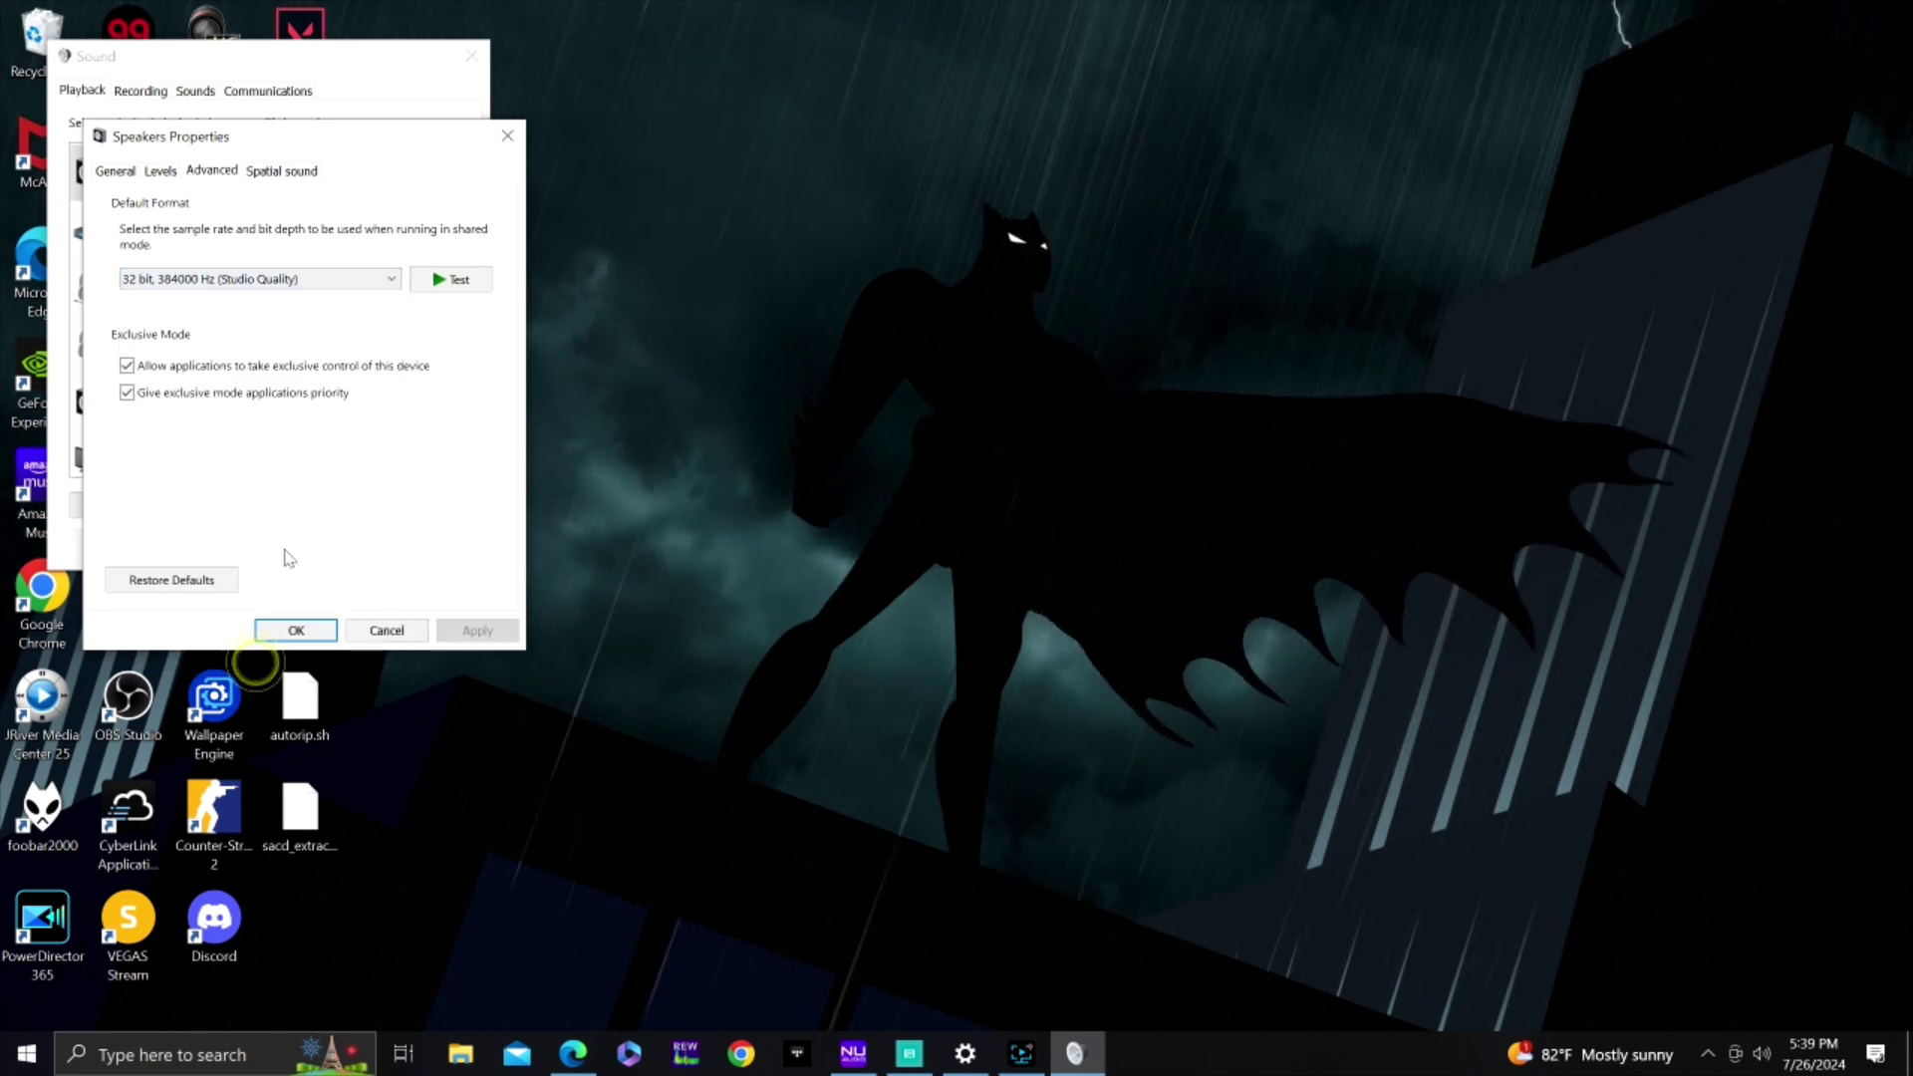
left_click(289, 171)
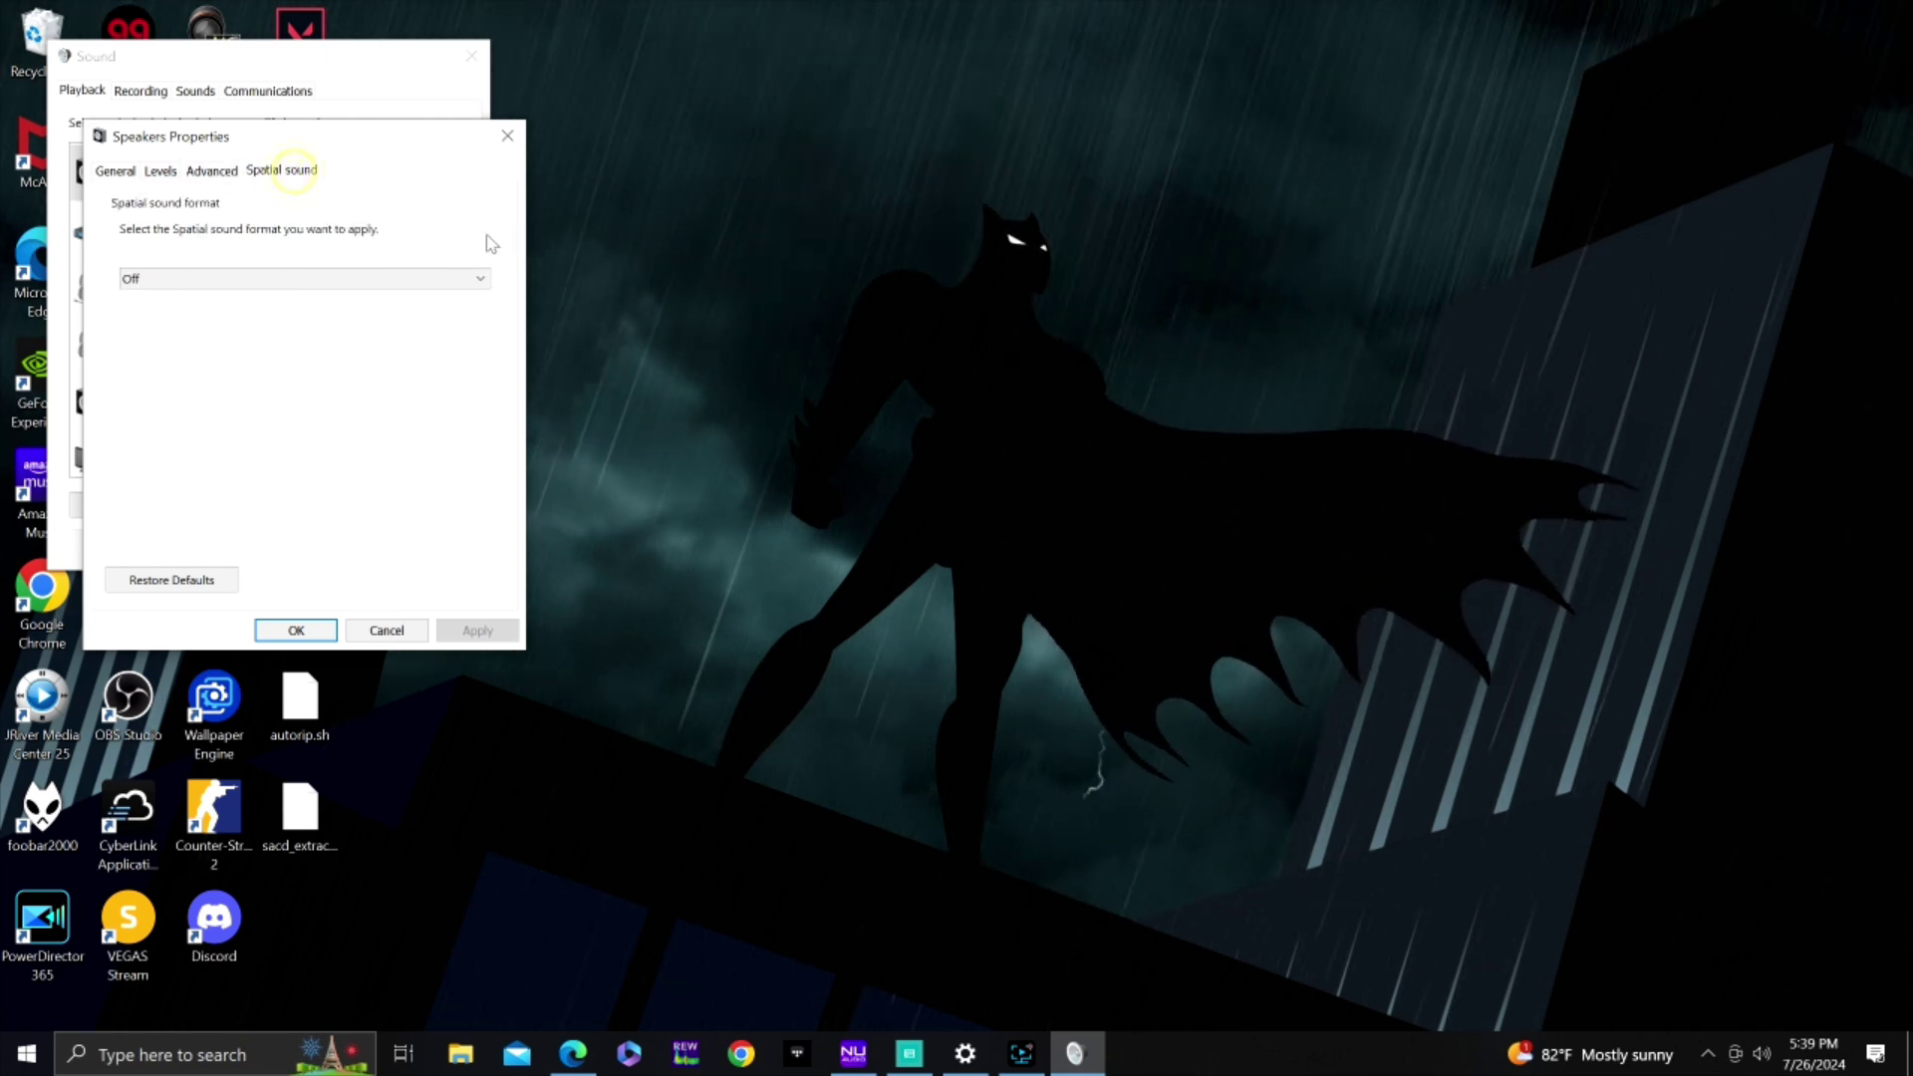
left_click(388, 632)
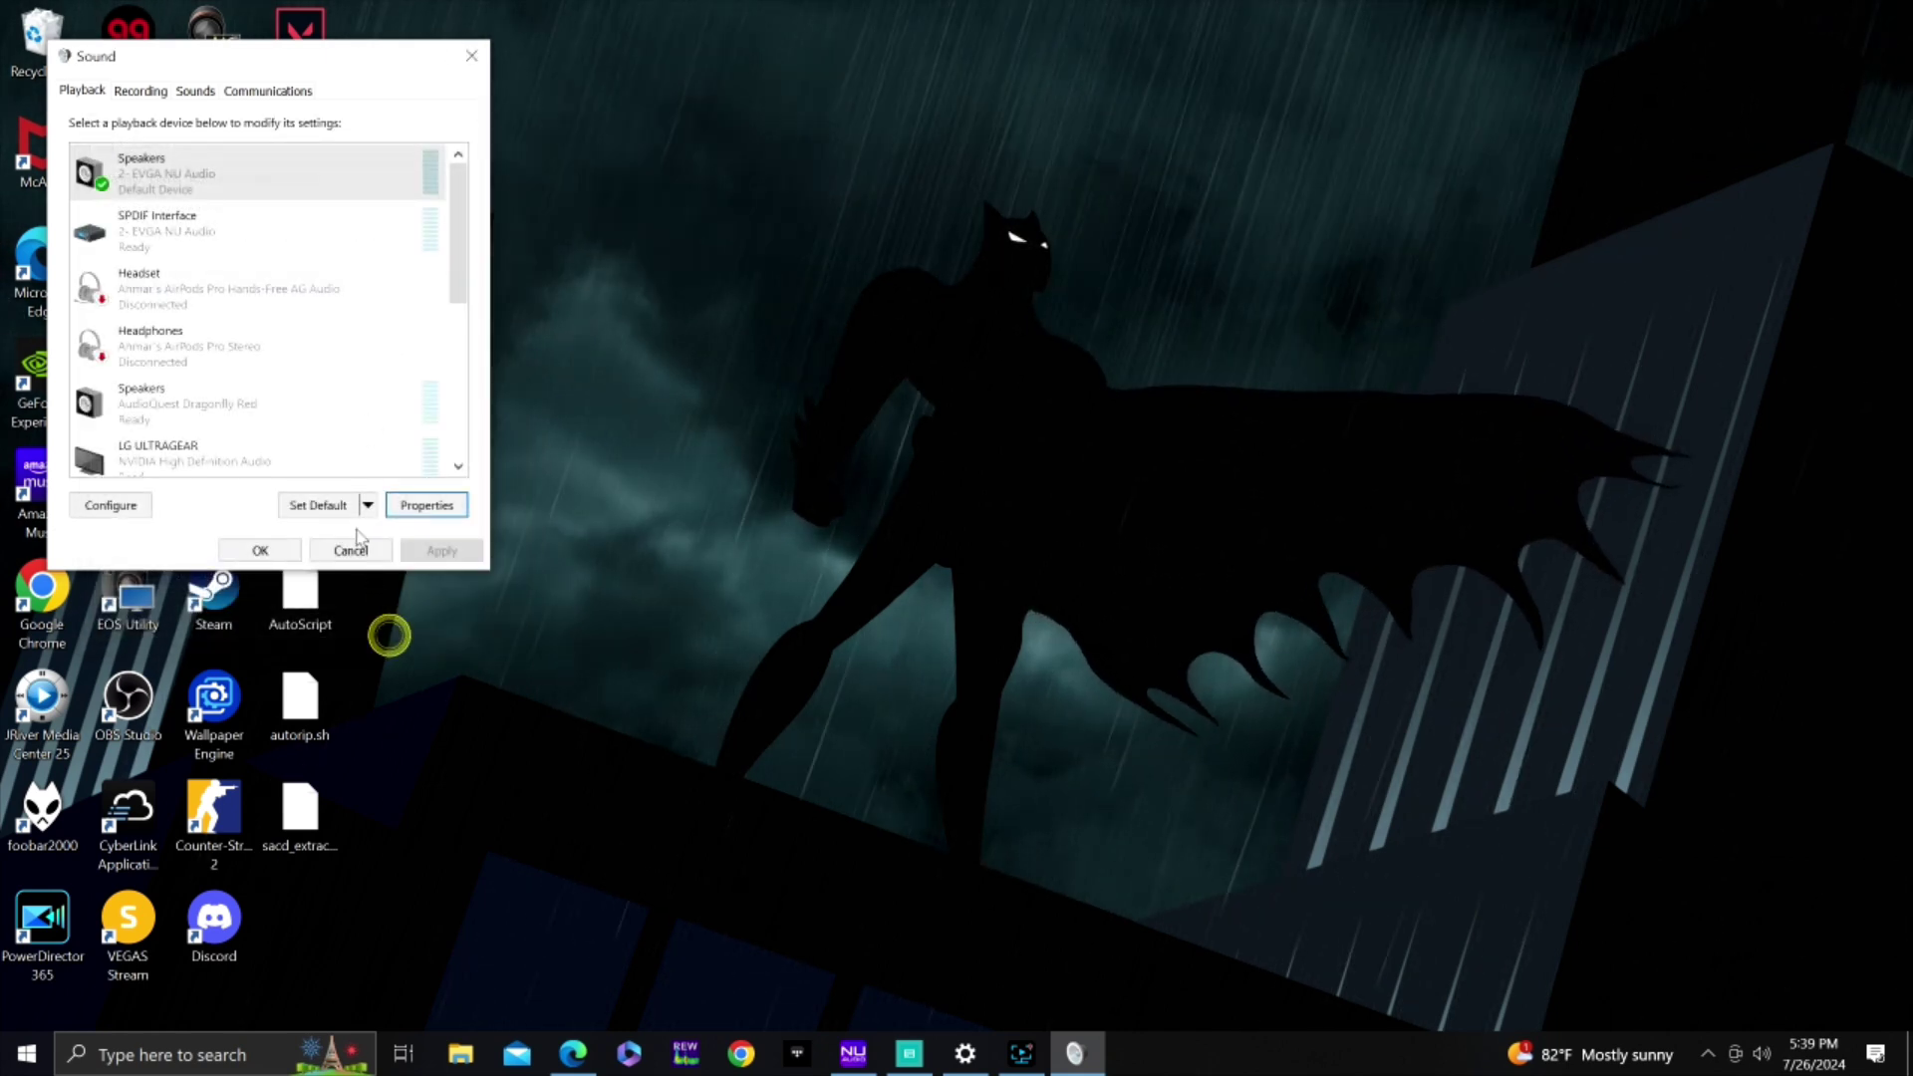
Switch the system playback device to SPDIF Interface (2- EVGA NU Audio)
left_click(1762, 1054)
left_click(1719, 945)
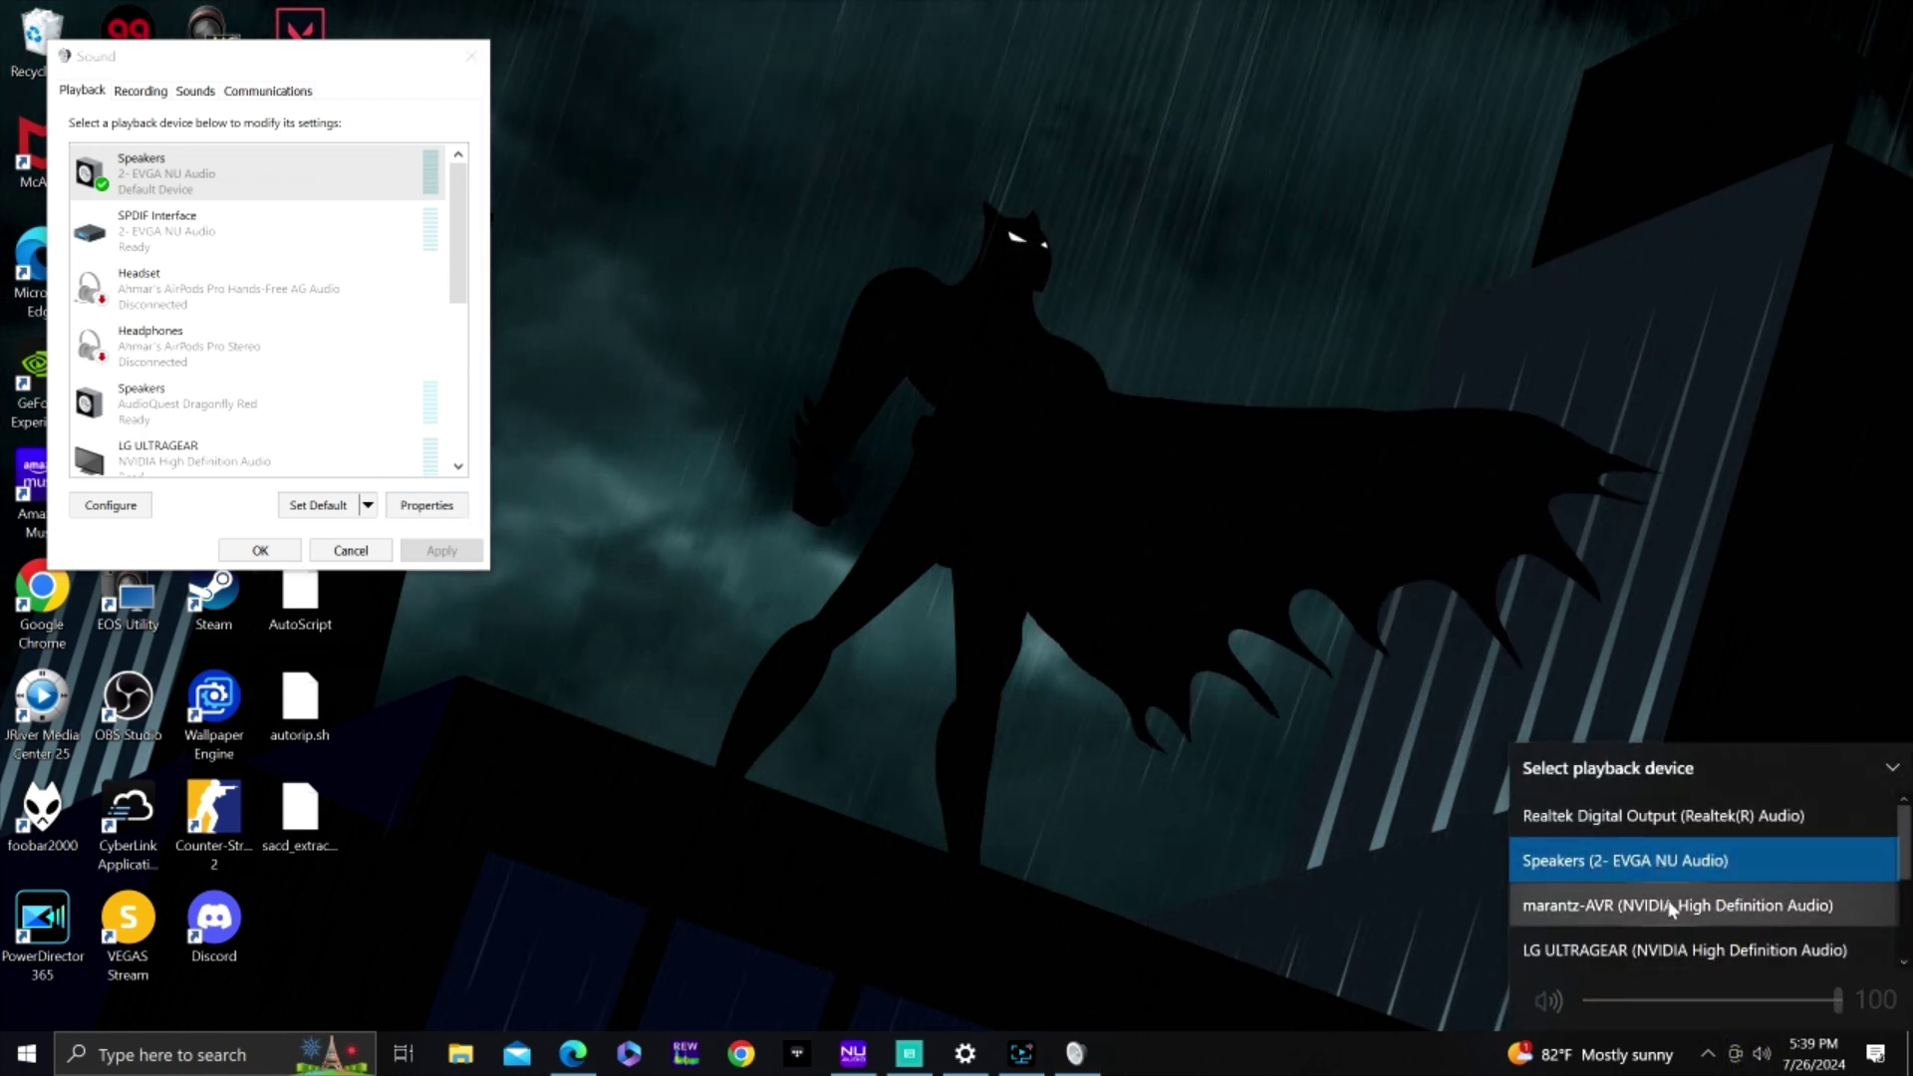
scroll(1678, 907, "down", 1)
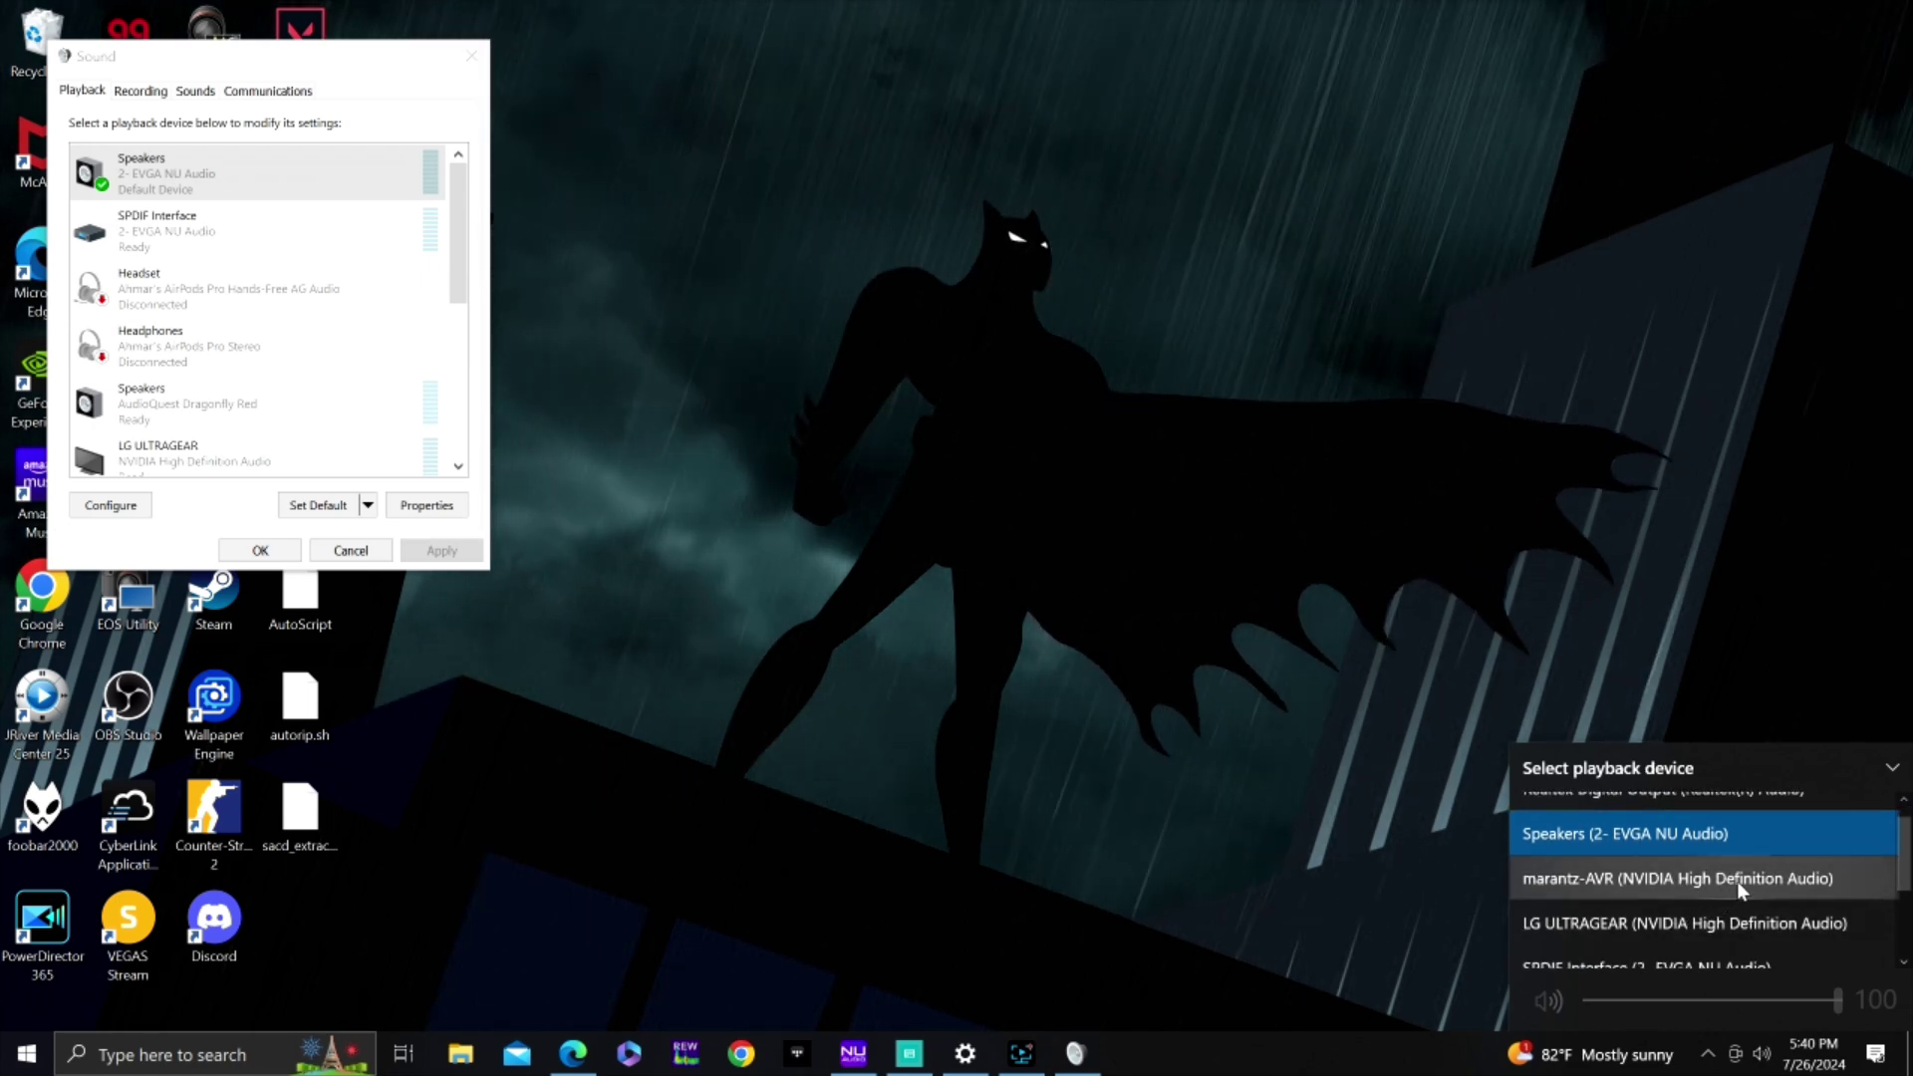
scroll(1737, 887, "down", 1)
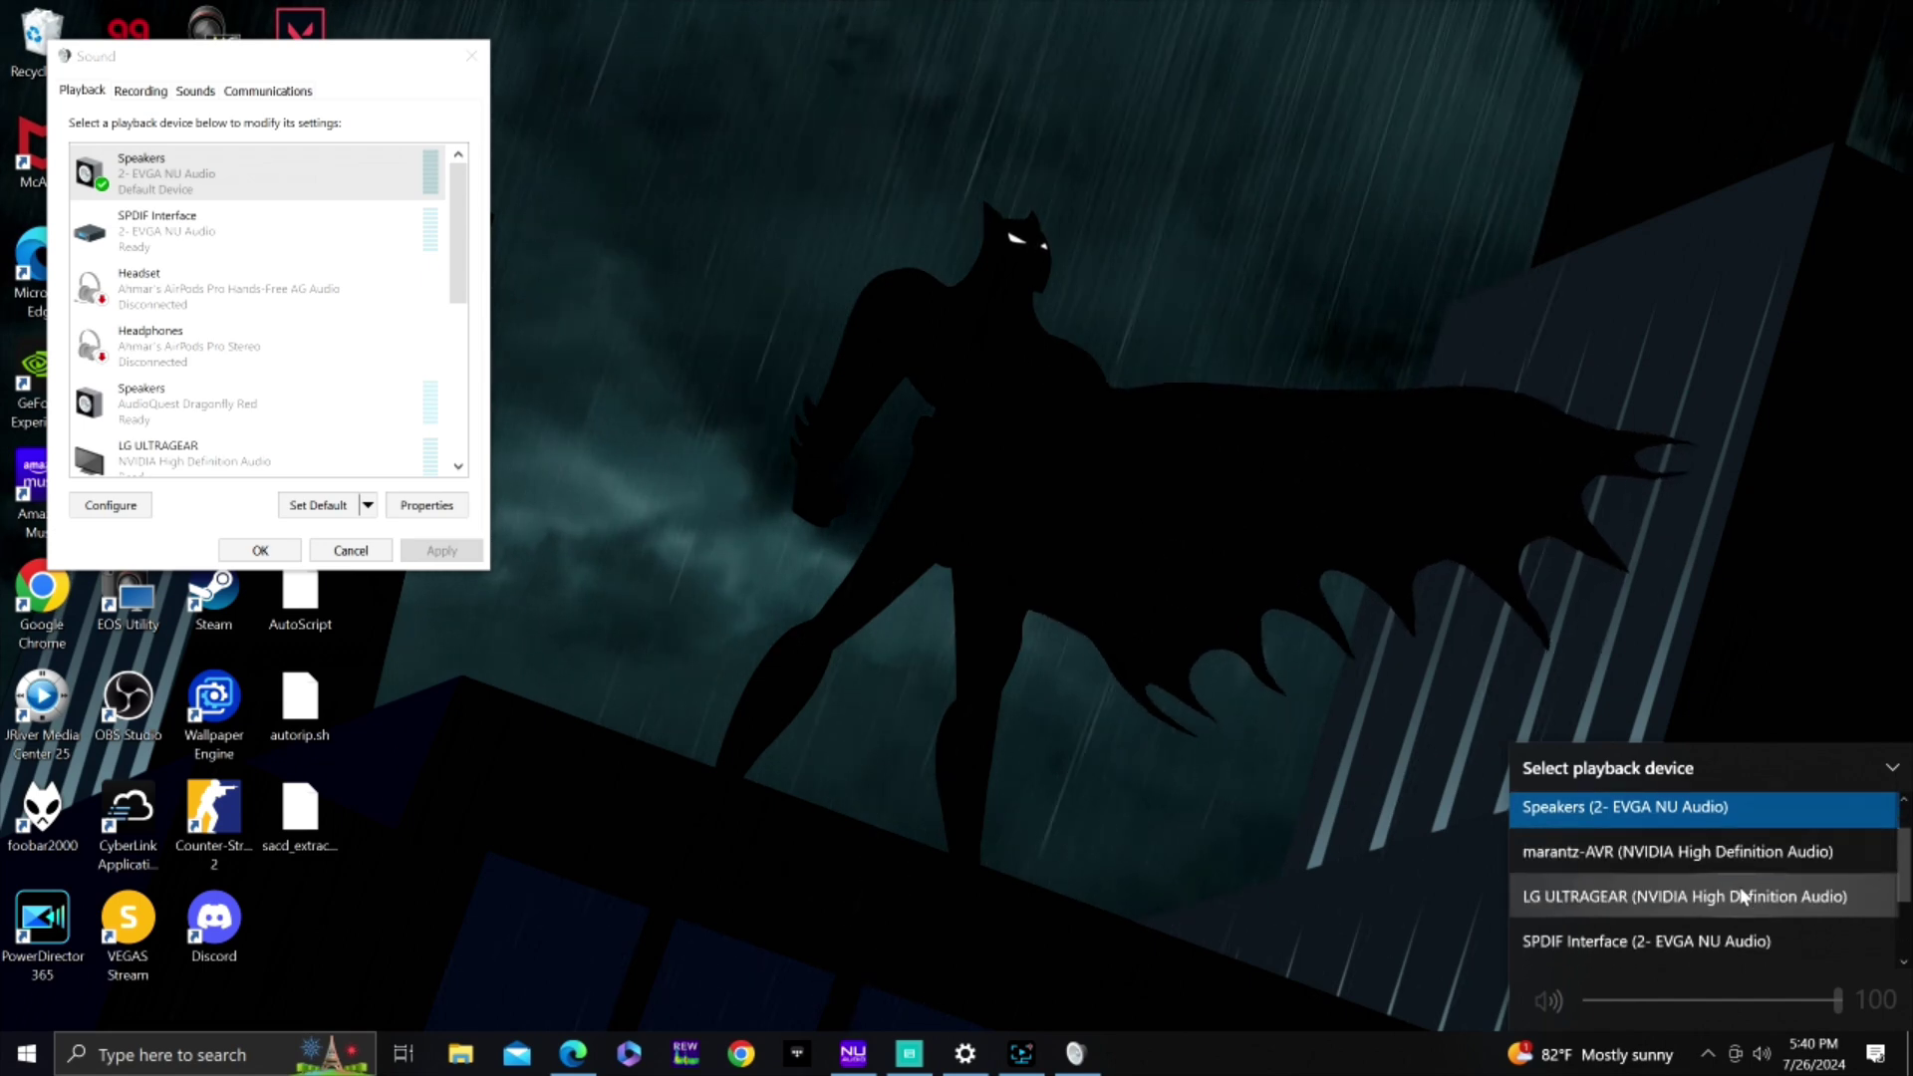
left_click(1710, 942)
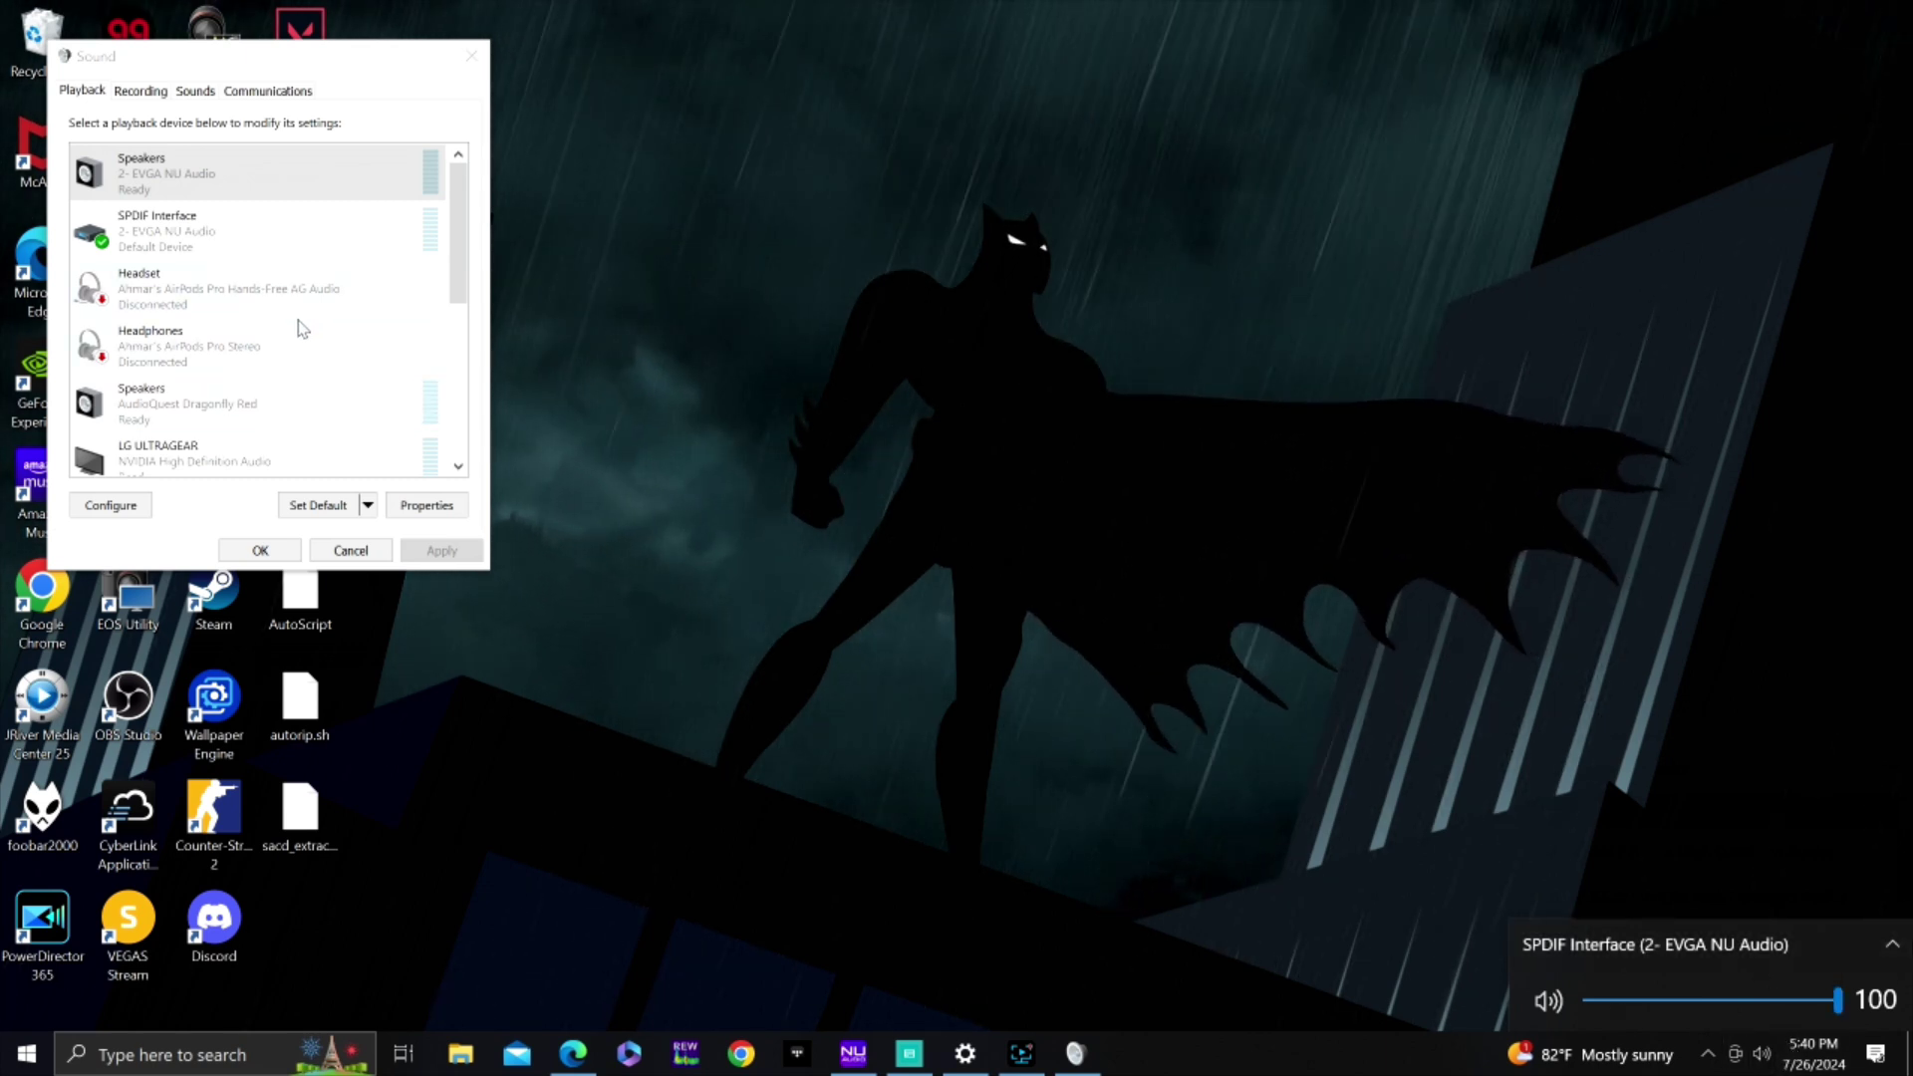
Review the SPDIF Interface's supported formats and levels, and choose 2 channel, 32 bit, 192000 Hz (Studio Quality) as its default format
left_click(165, 239)
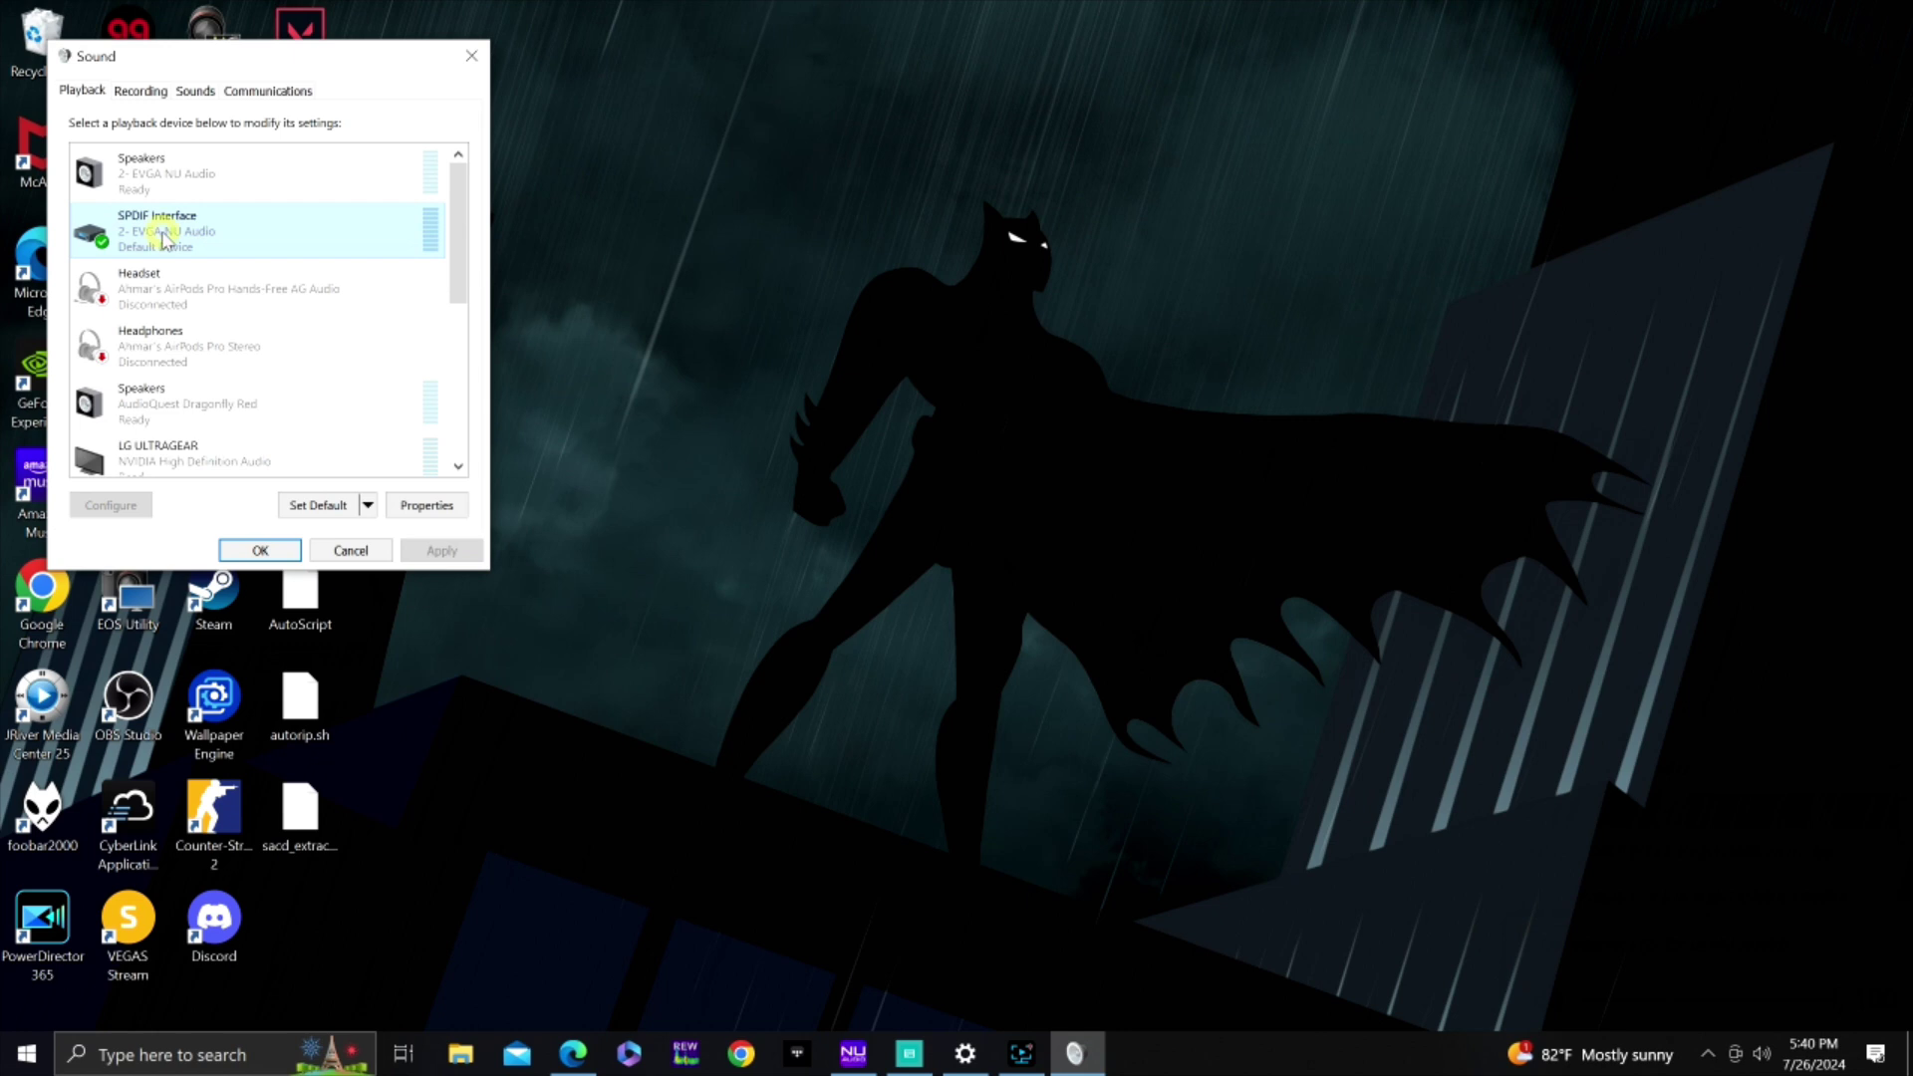
left_click(424, 507)
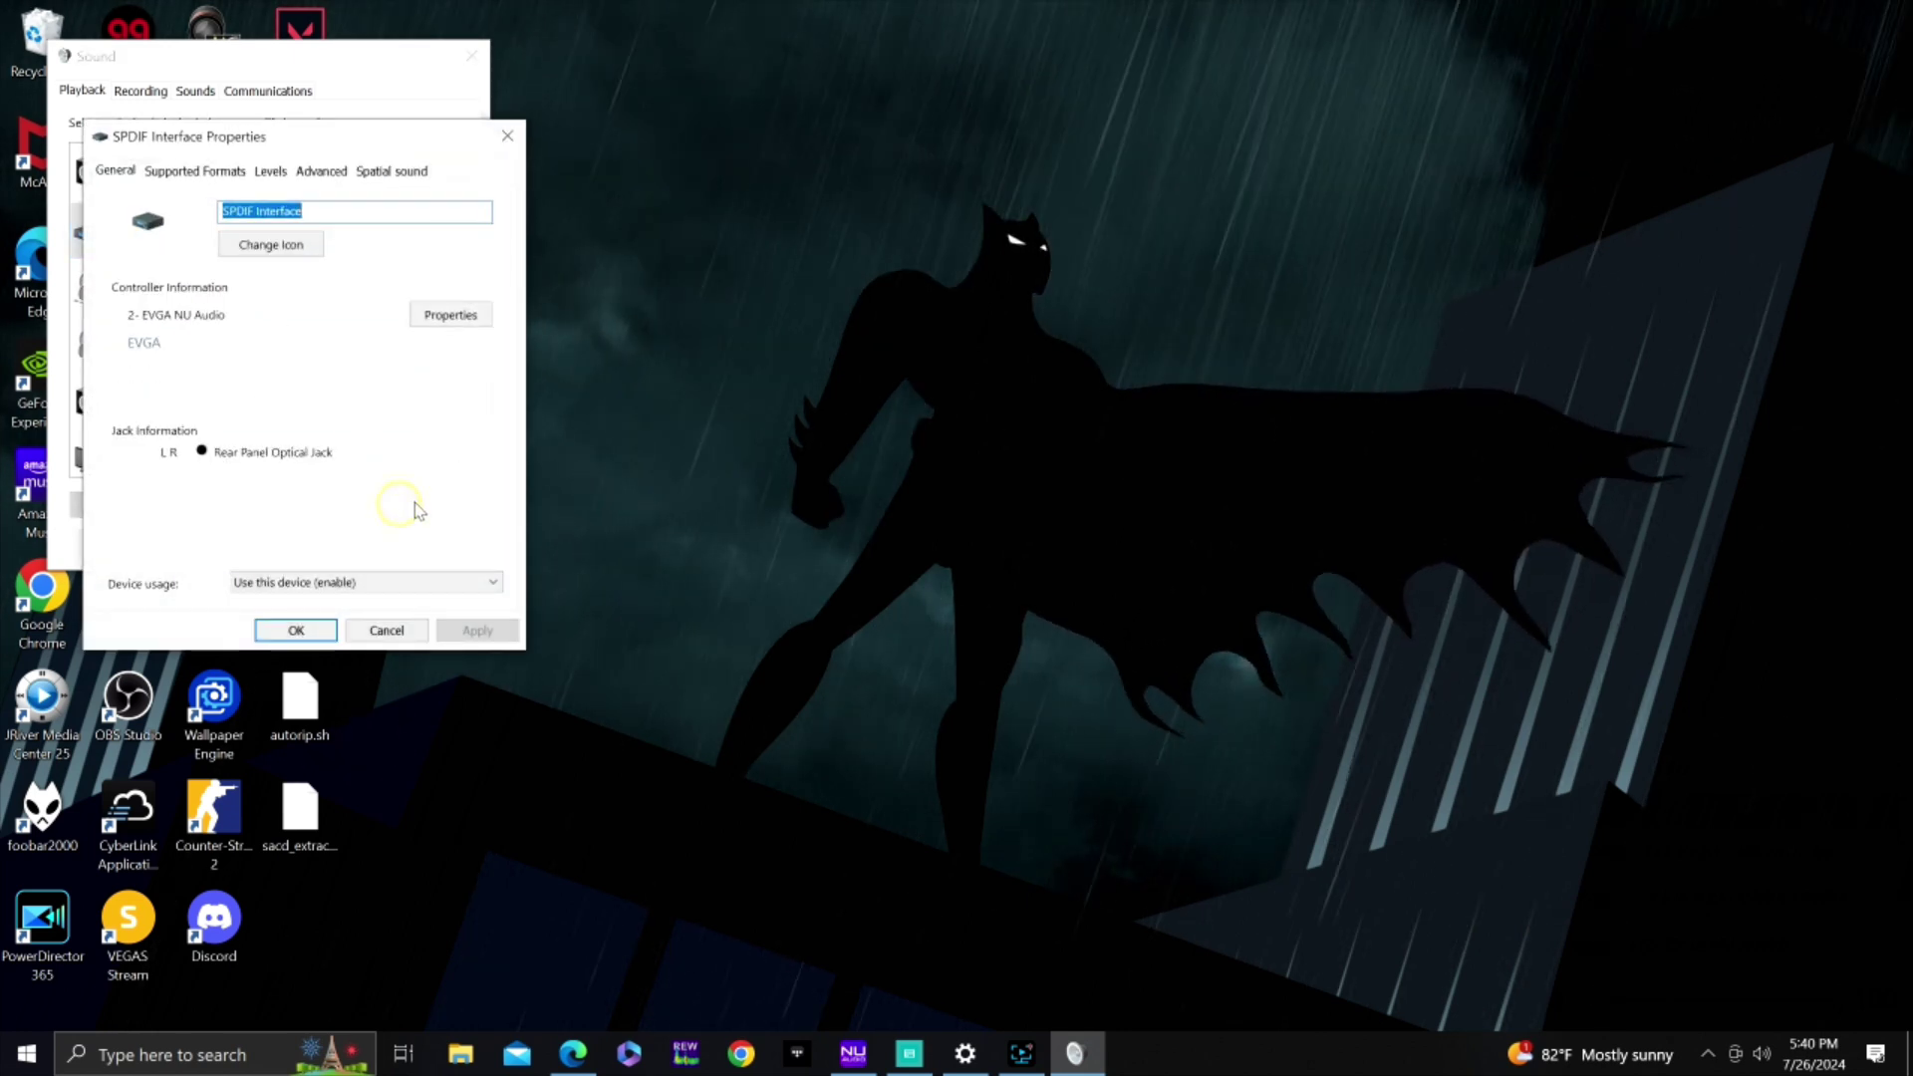
left_click(177, 173)
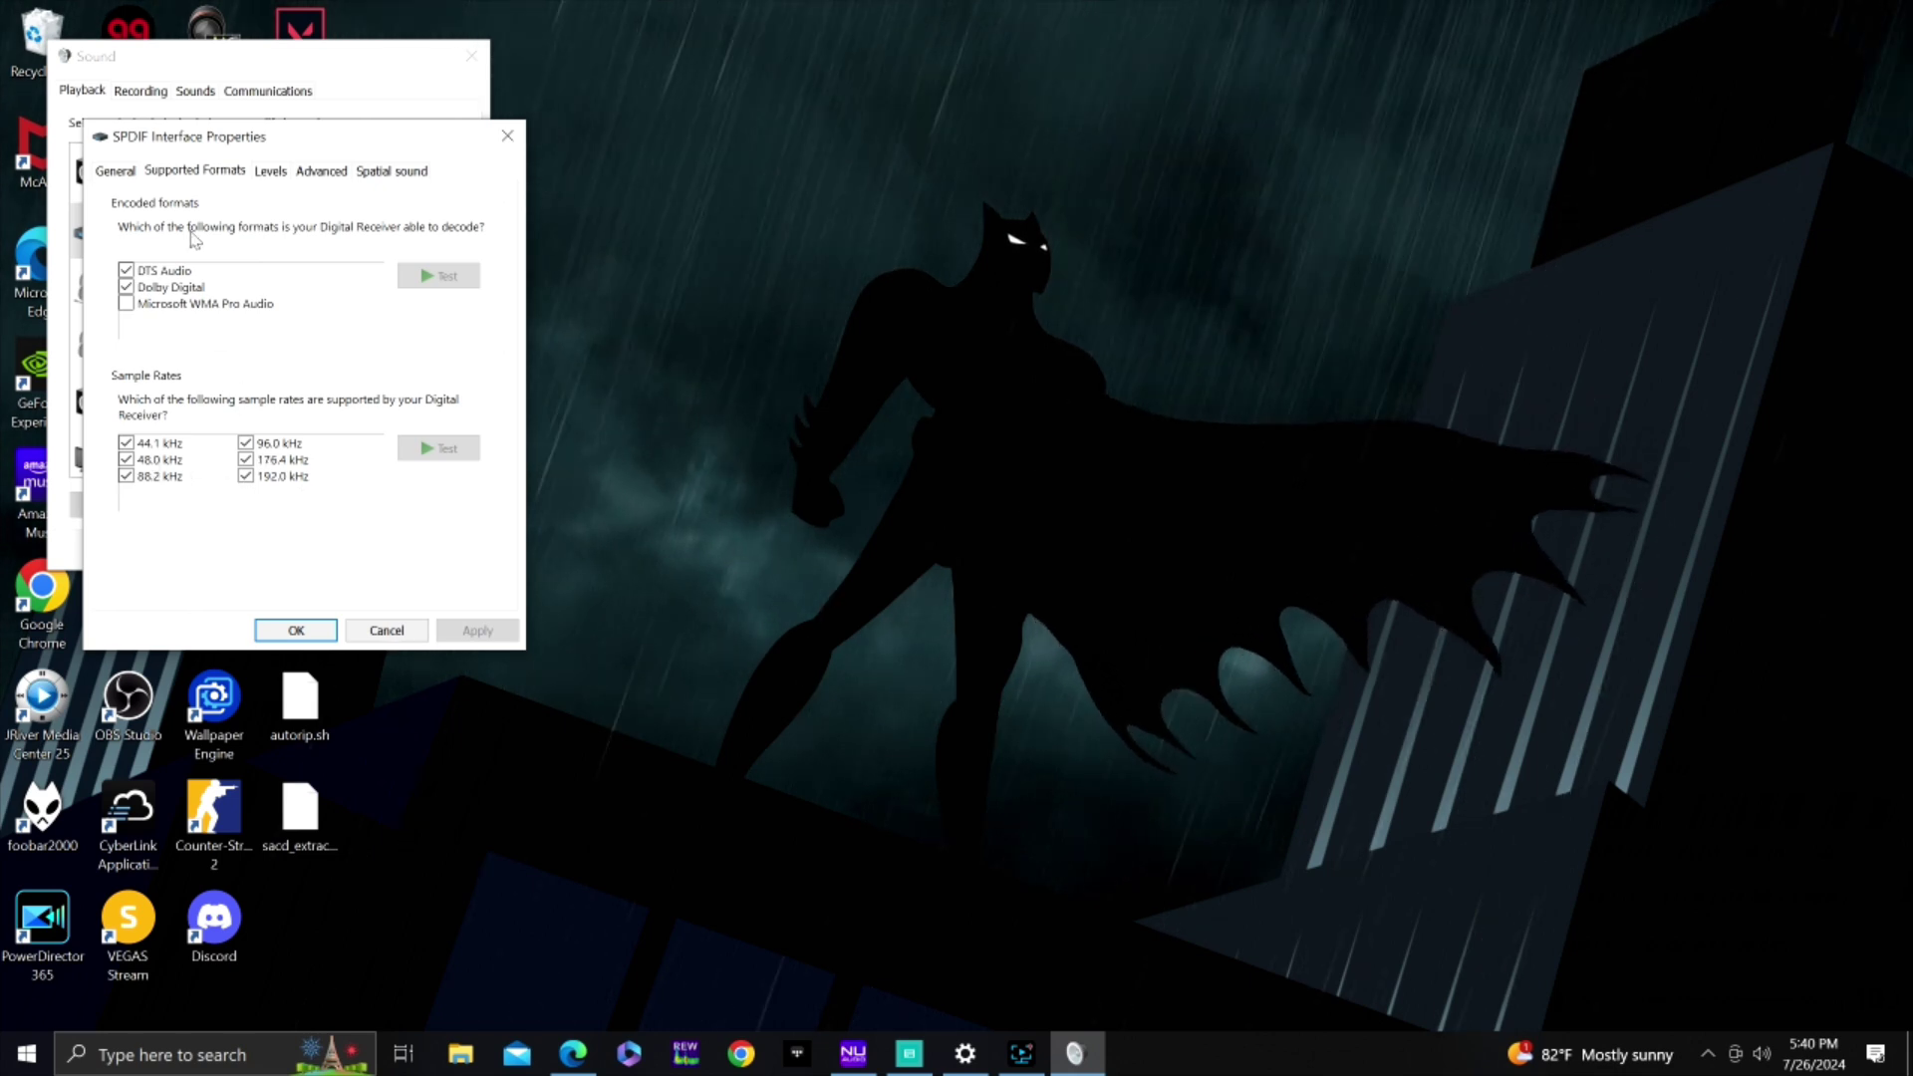
left_click(271, 172)
left_click(321, 171)
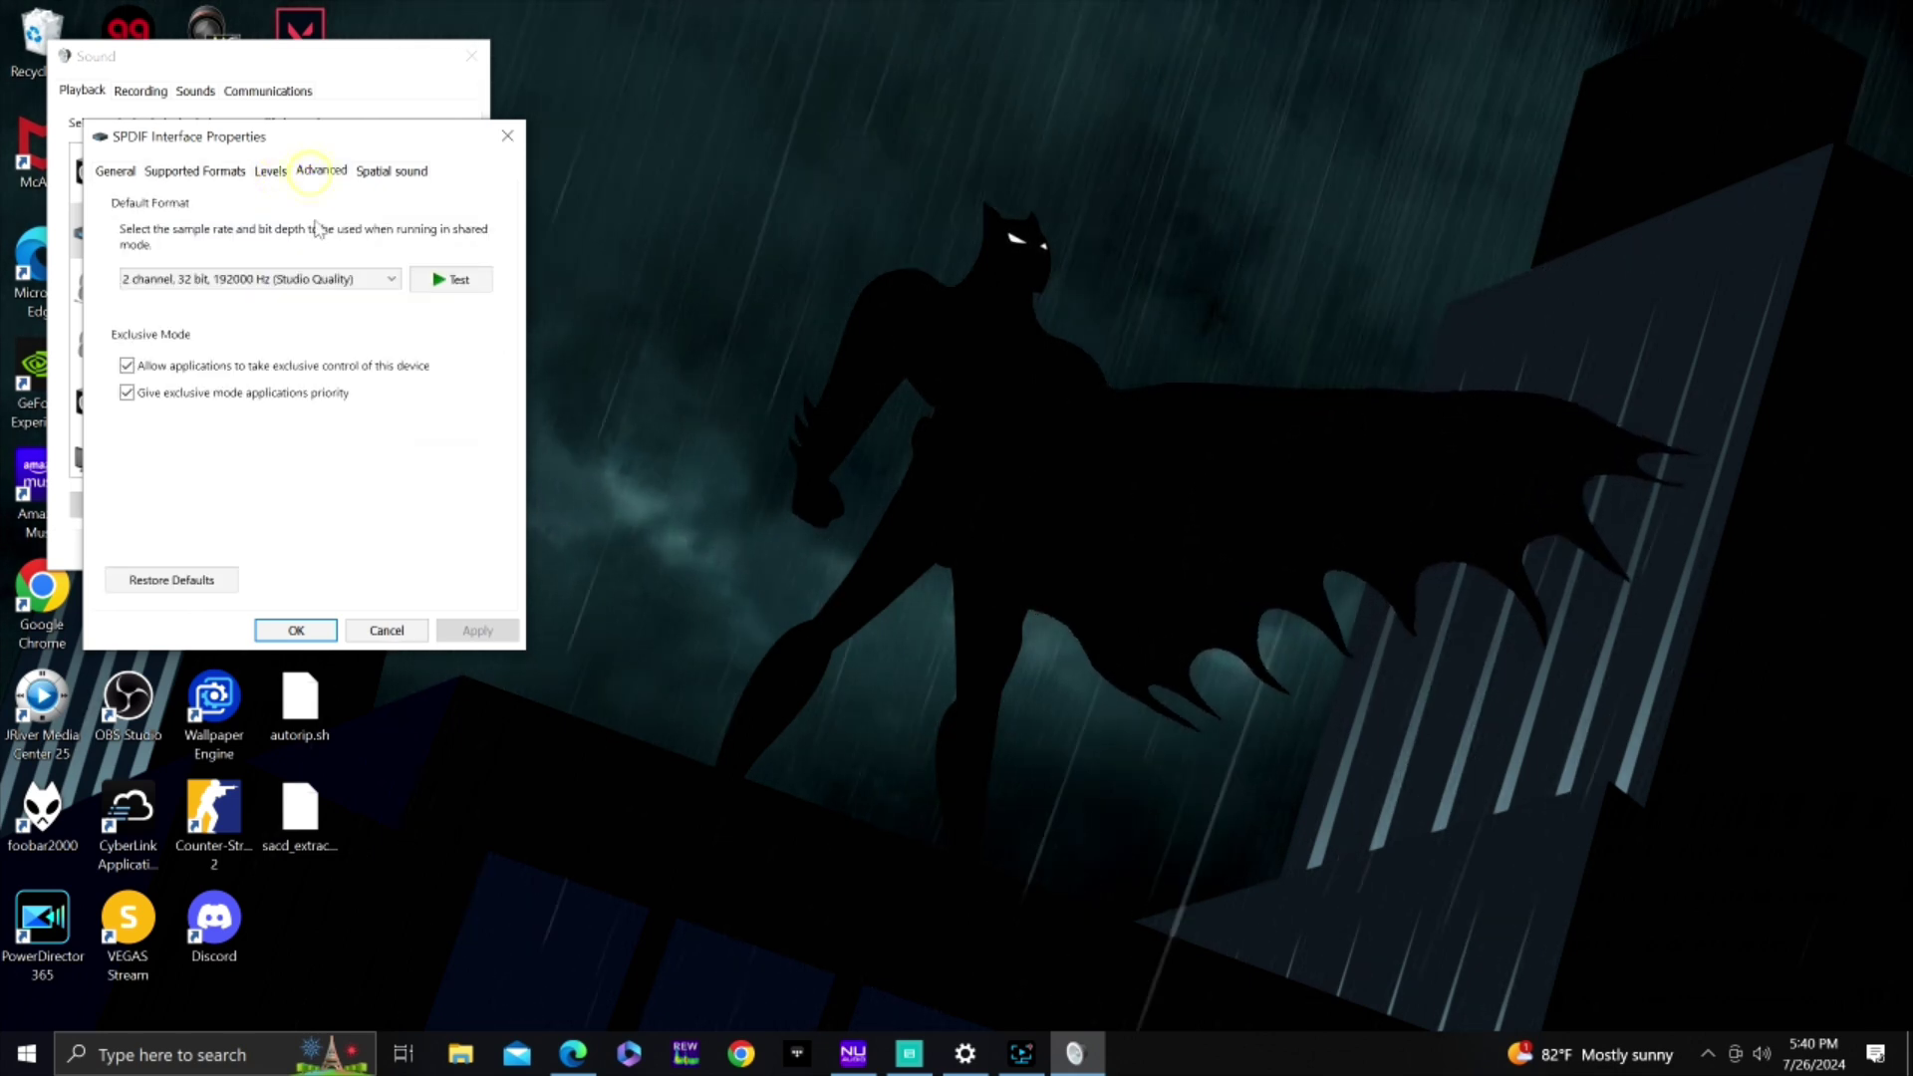
left_click(249, 279)
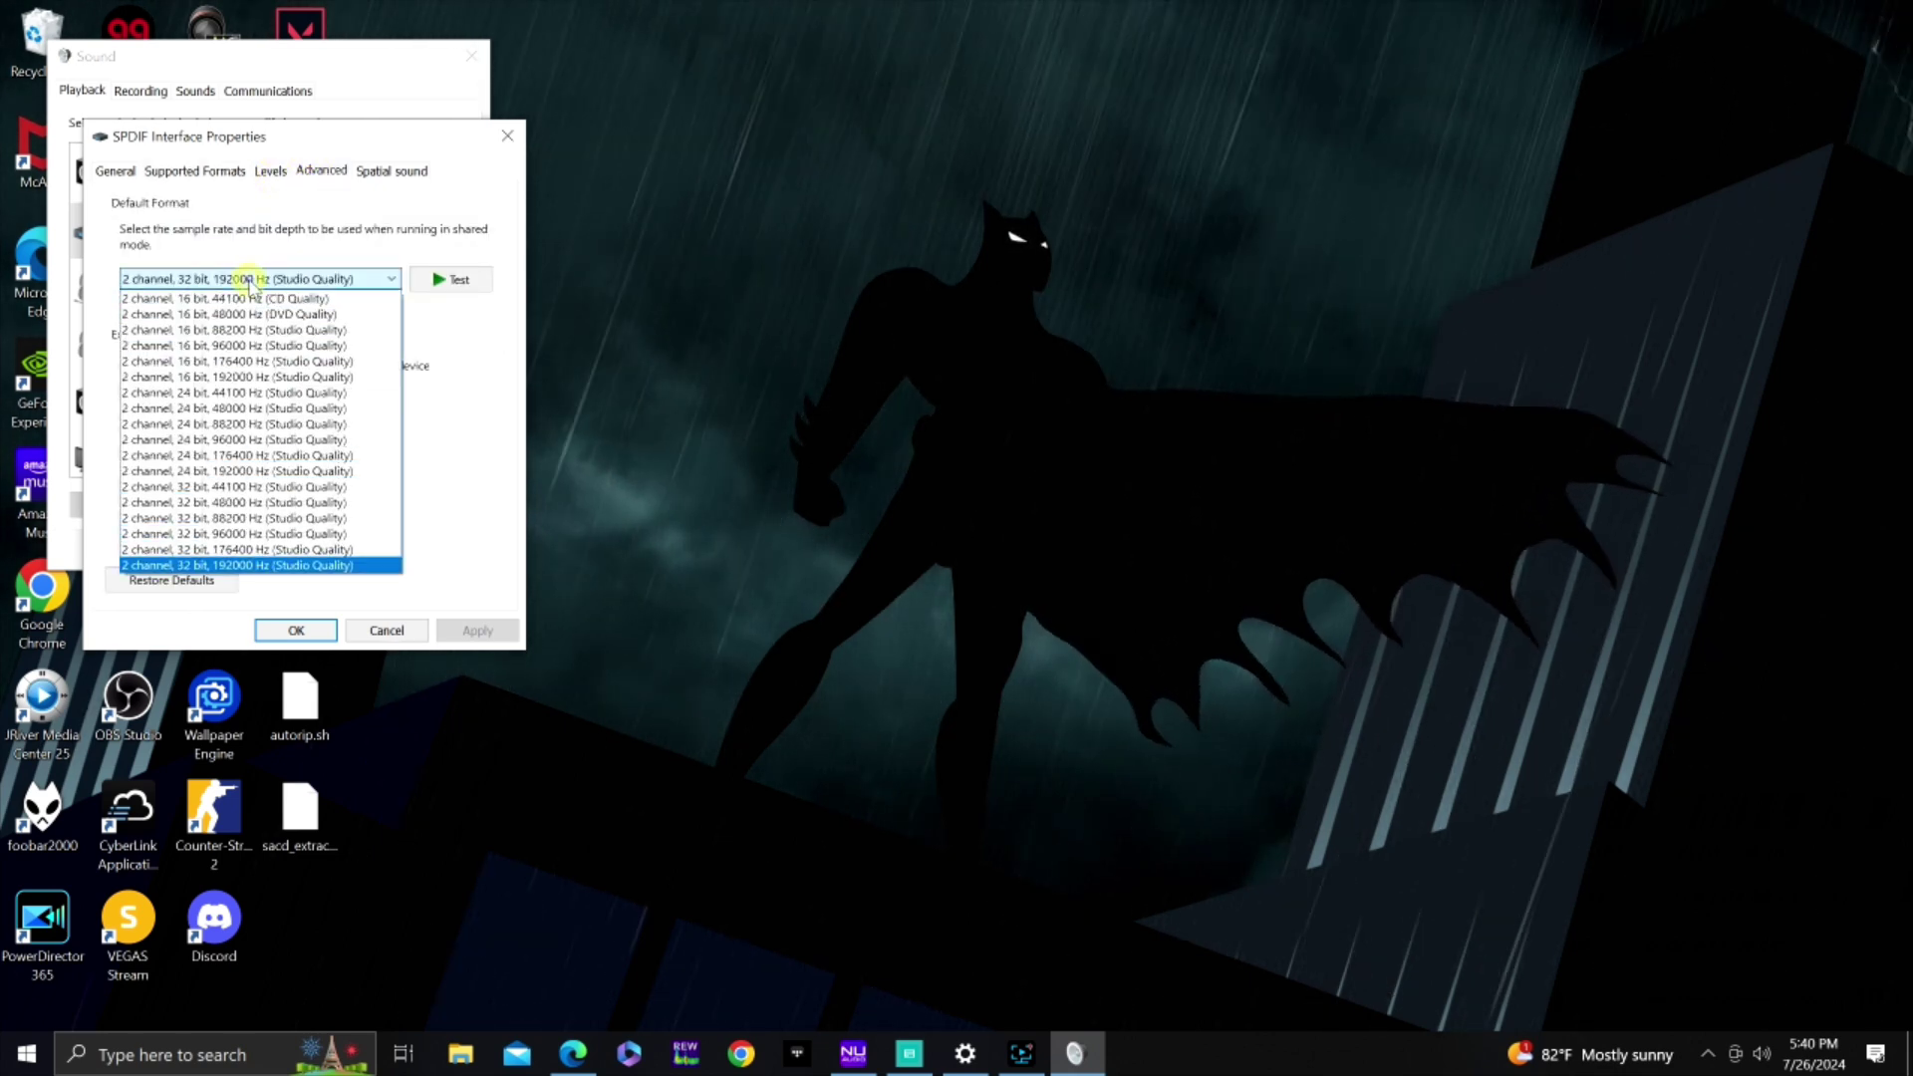
left_click(315, 566)
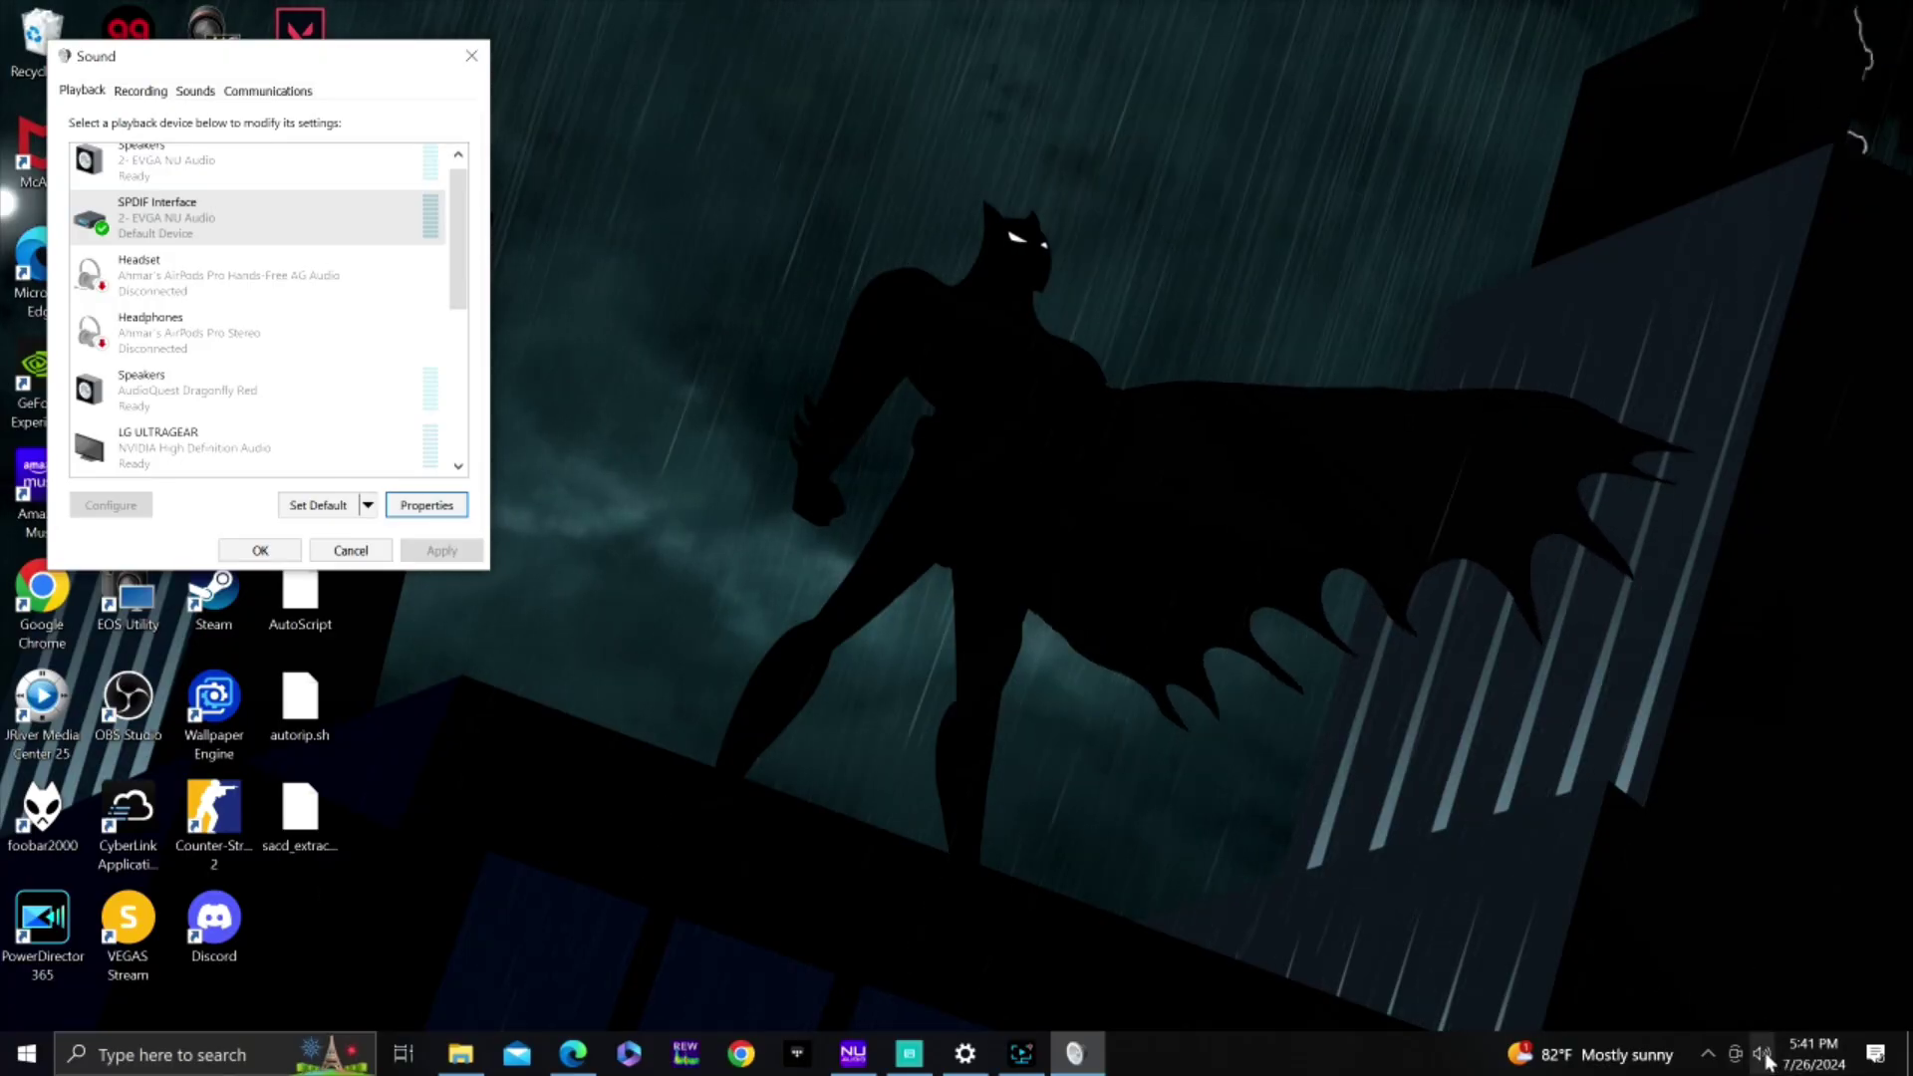
Switch the system playback device to Speakers (Pre Box S2 Digital)
left_click(1765, 1053)
left_click(1688, 963)
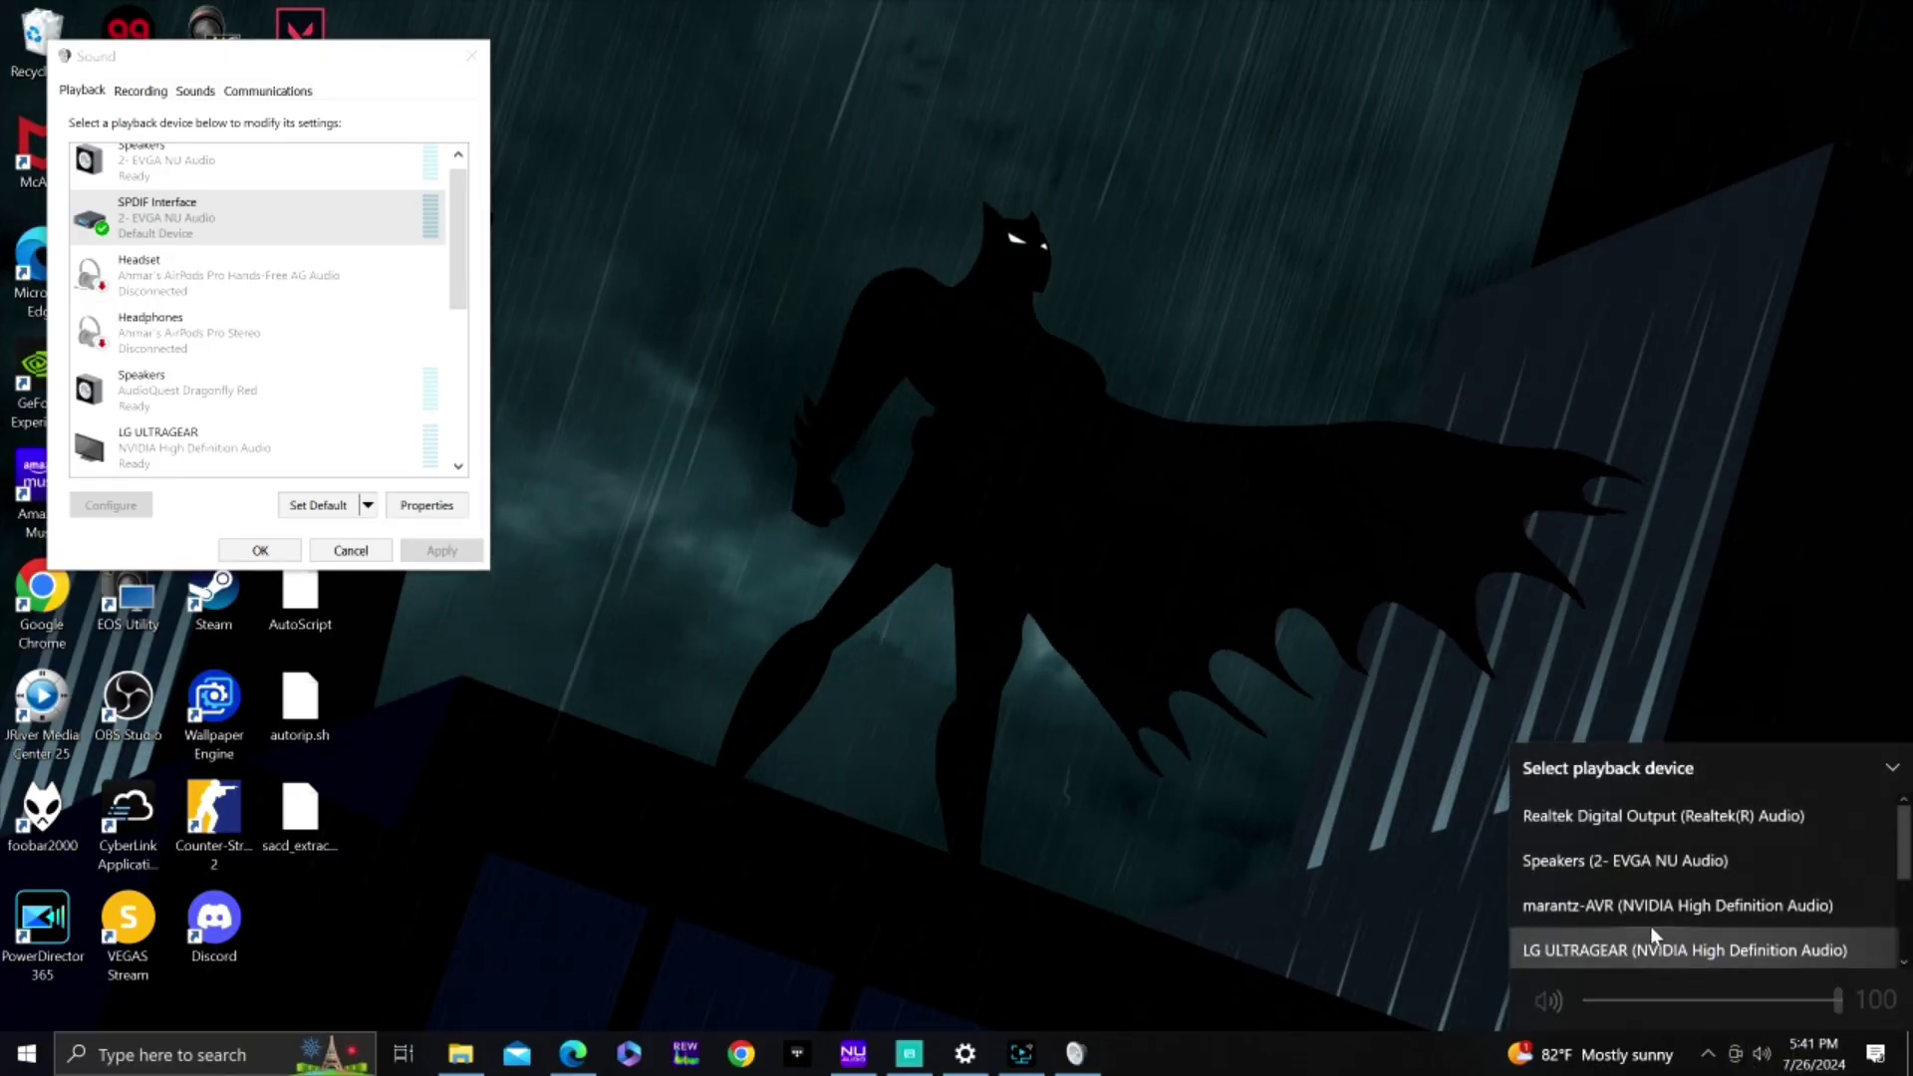
scroll(1617, 867, "down", 3)
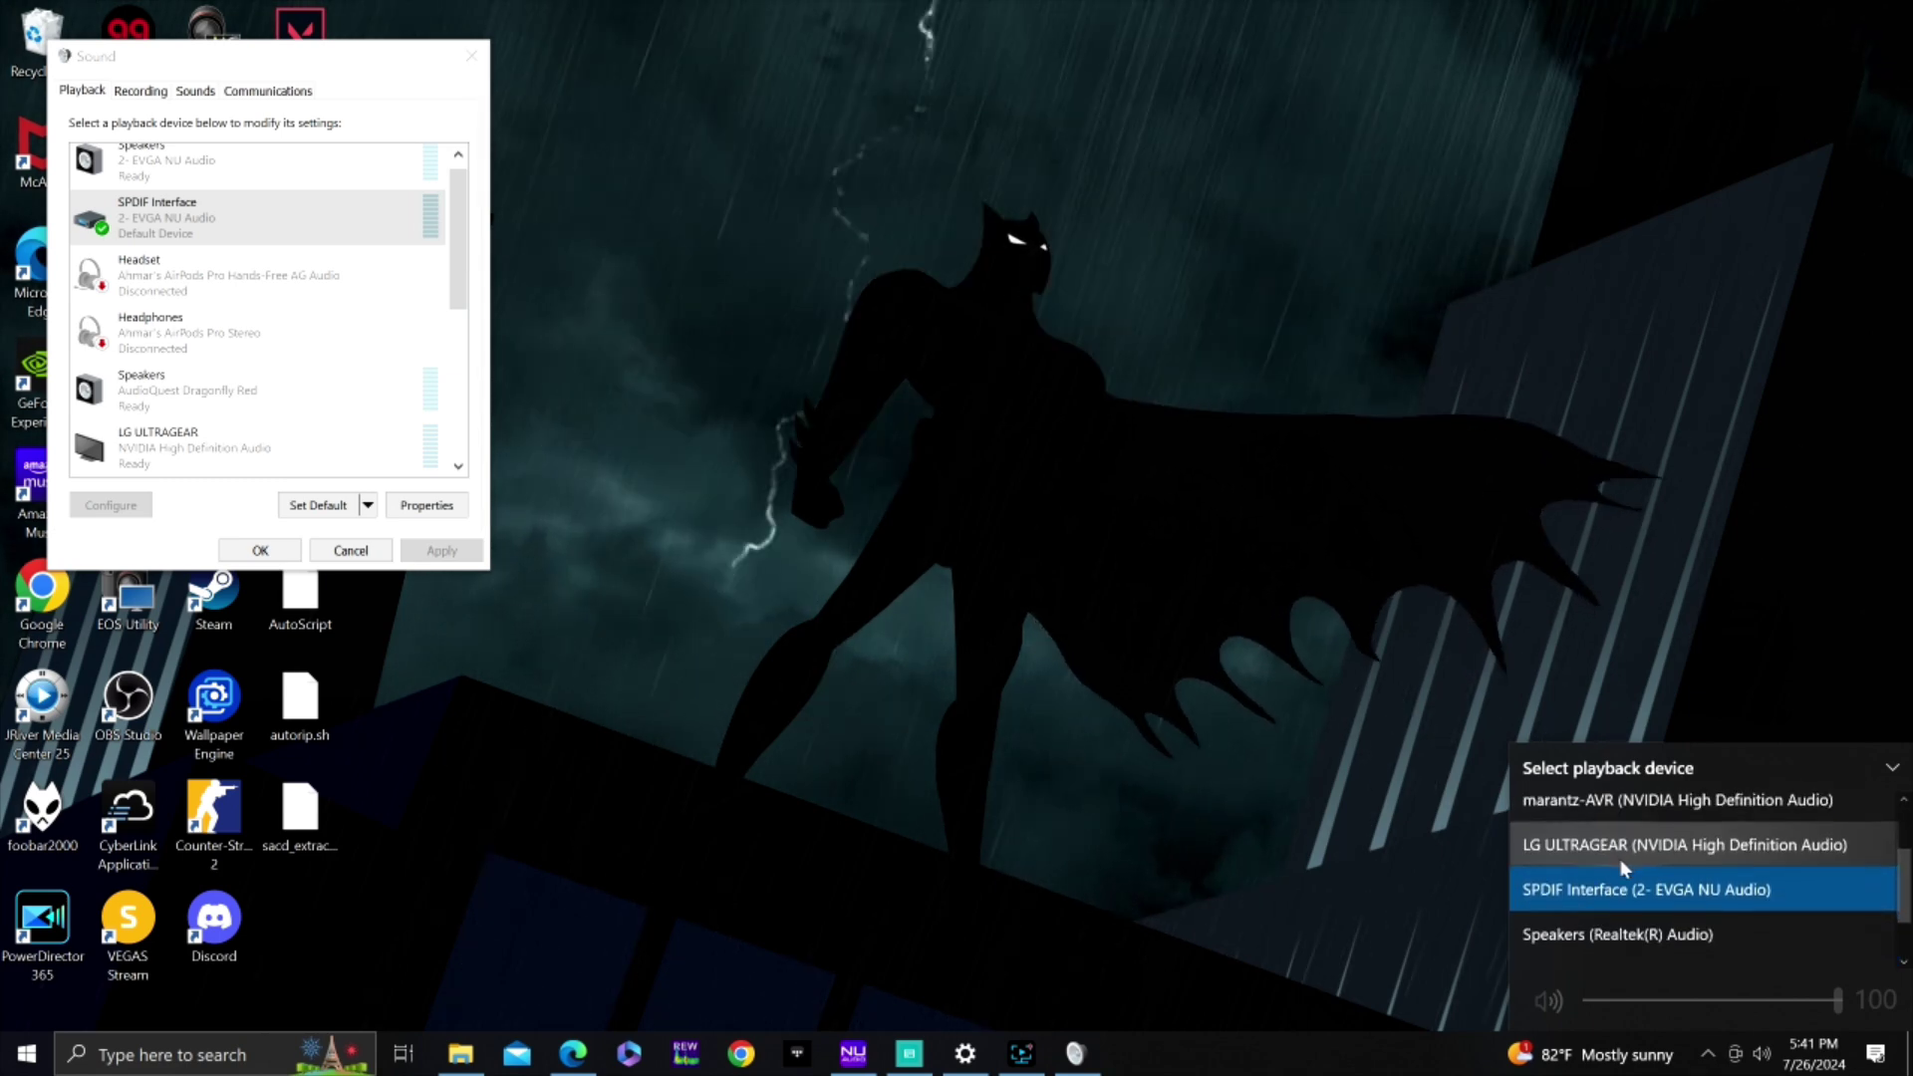
scroll(1655, 882, "down", 1)
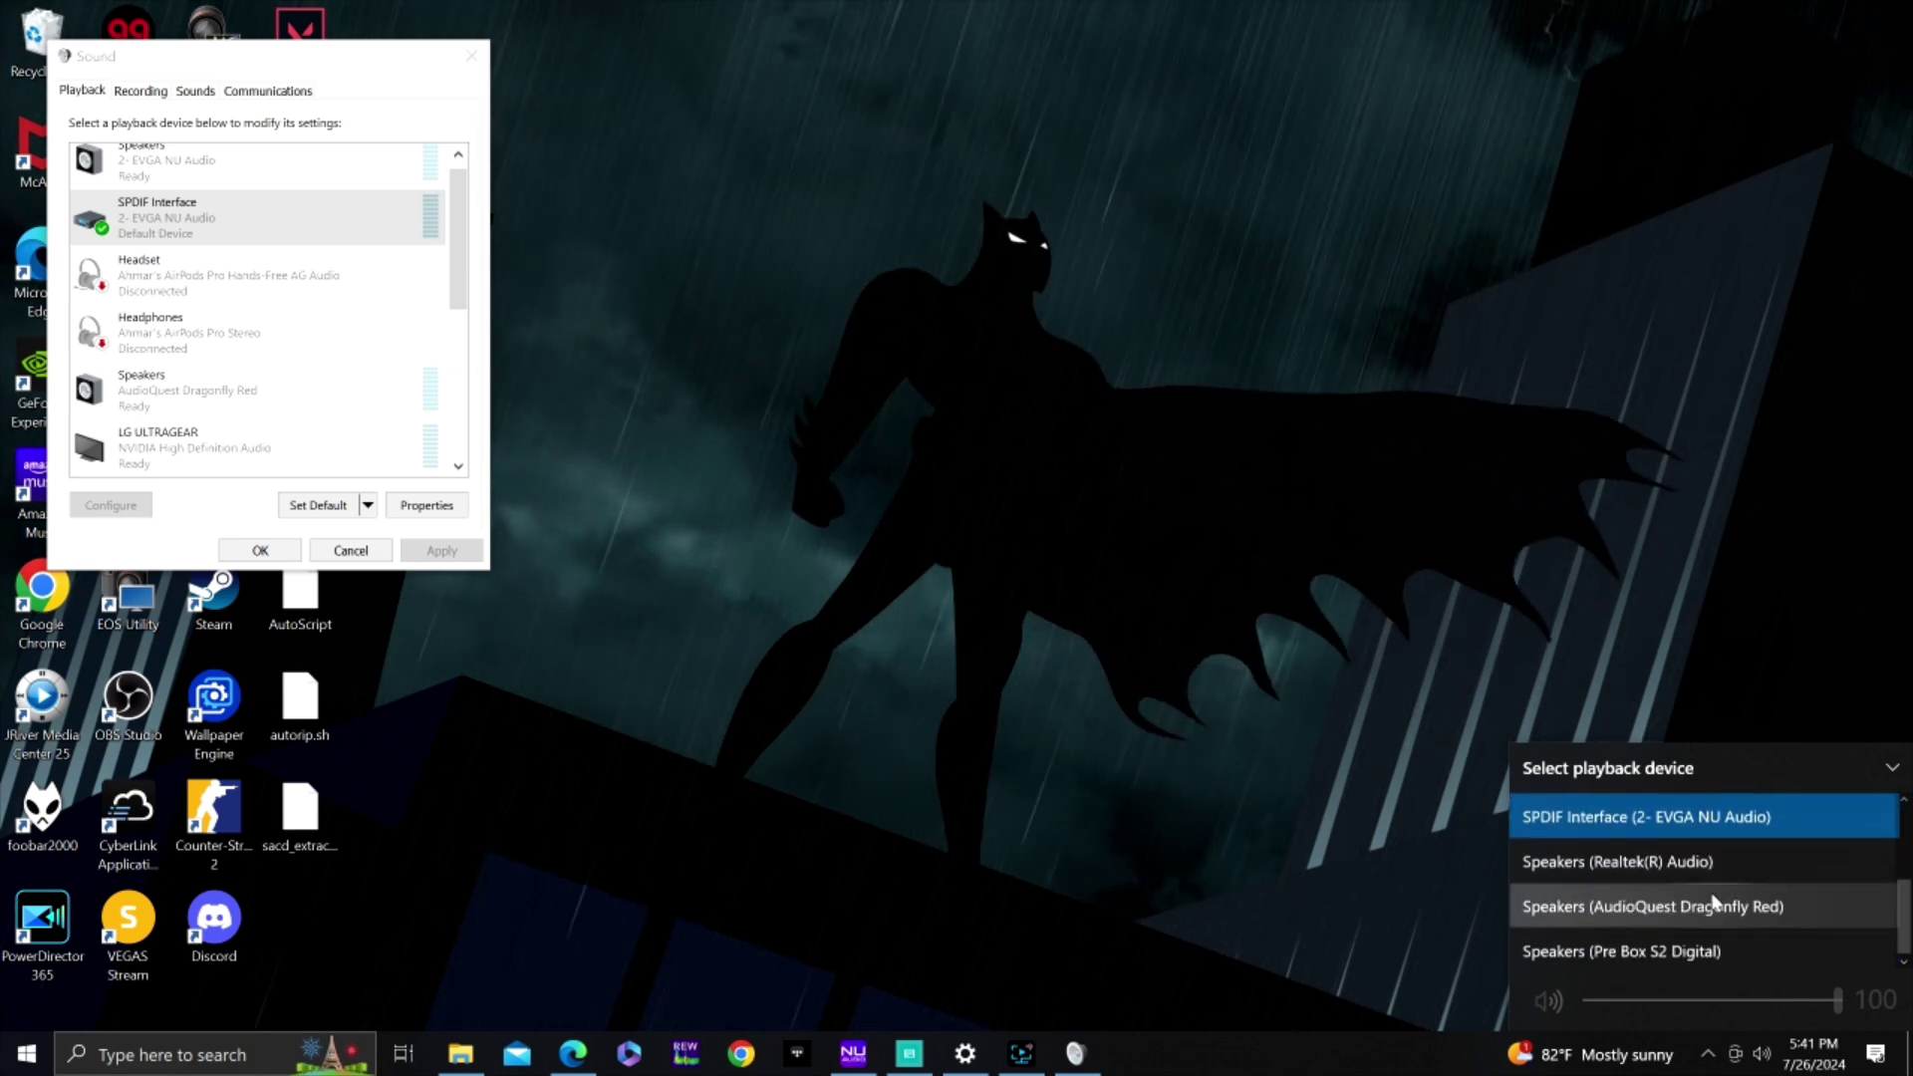
left_click(1661, 949)
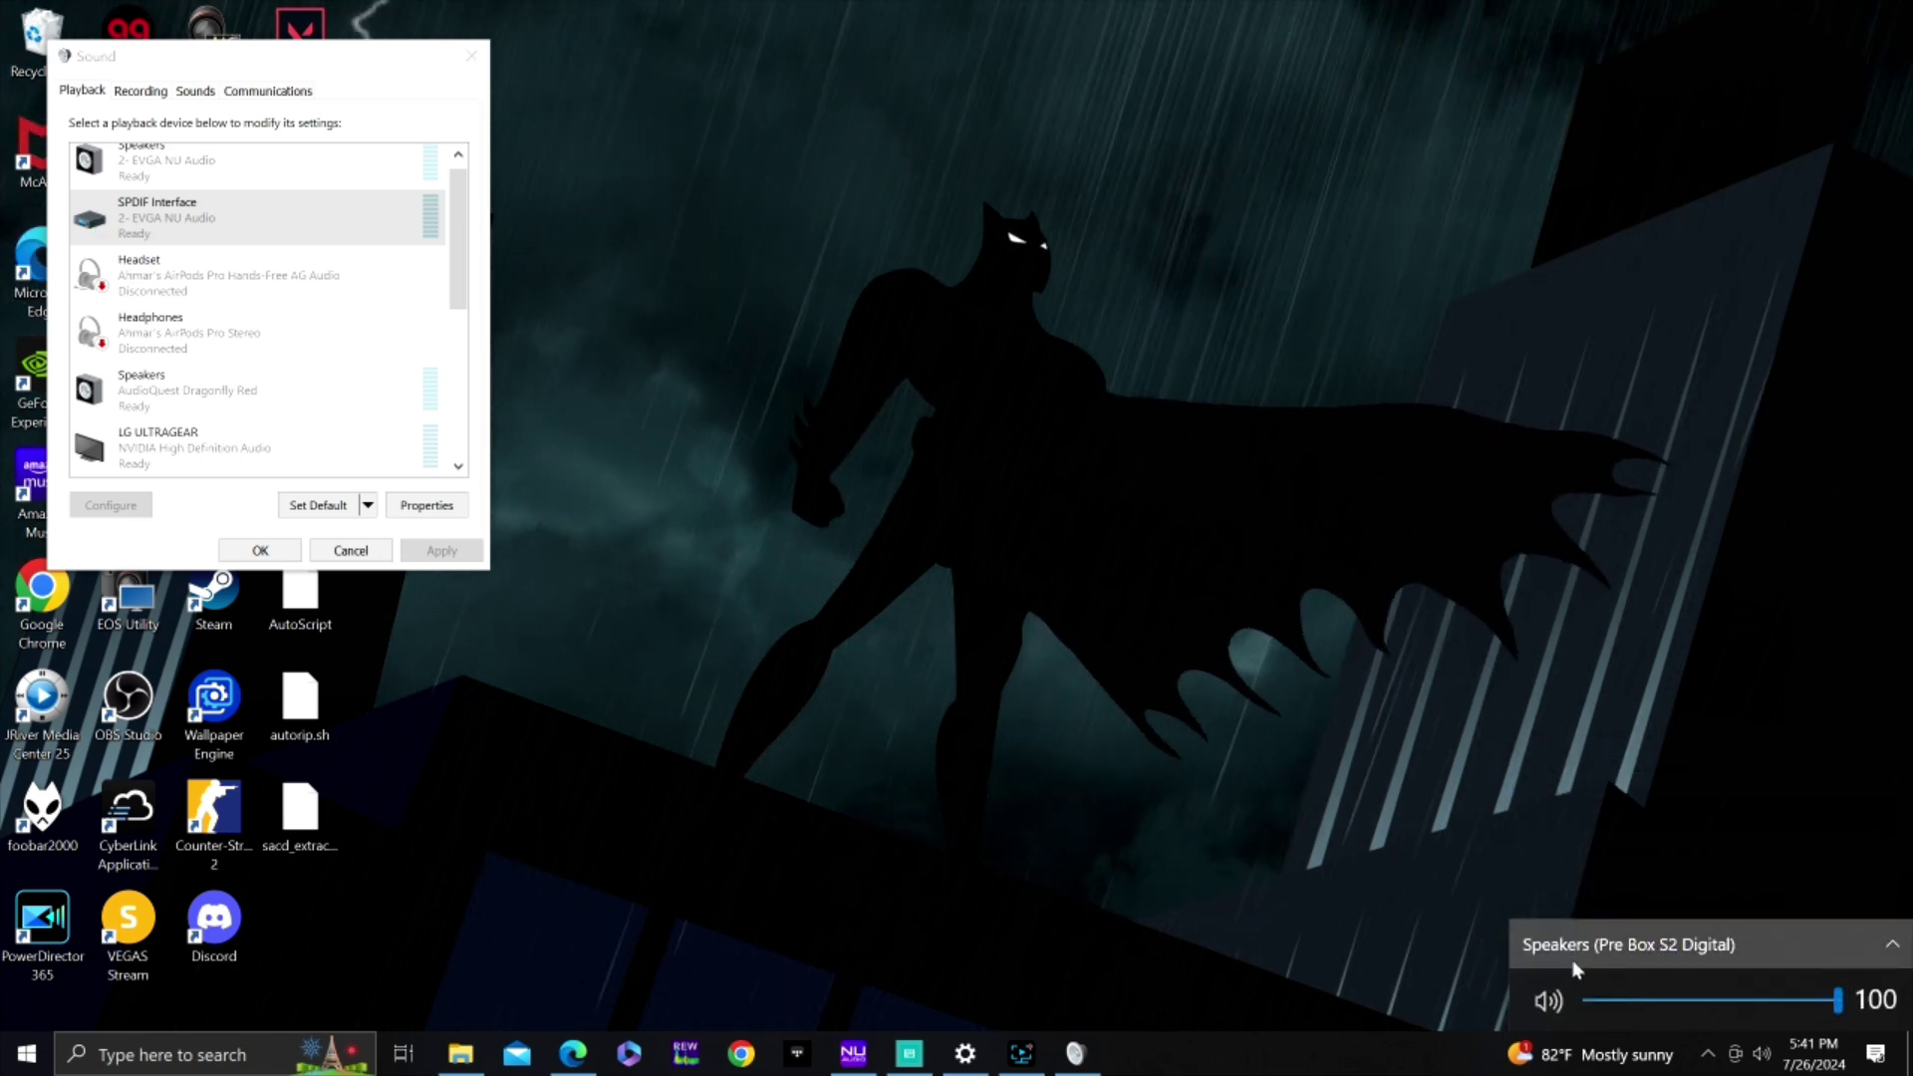
Find the Pre Box S2 Digital speakers among the playback devices in the Sound dialog and open their properties
left_click(76, 88)
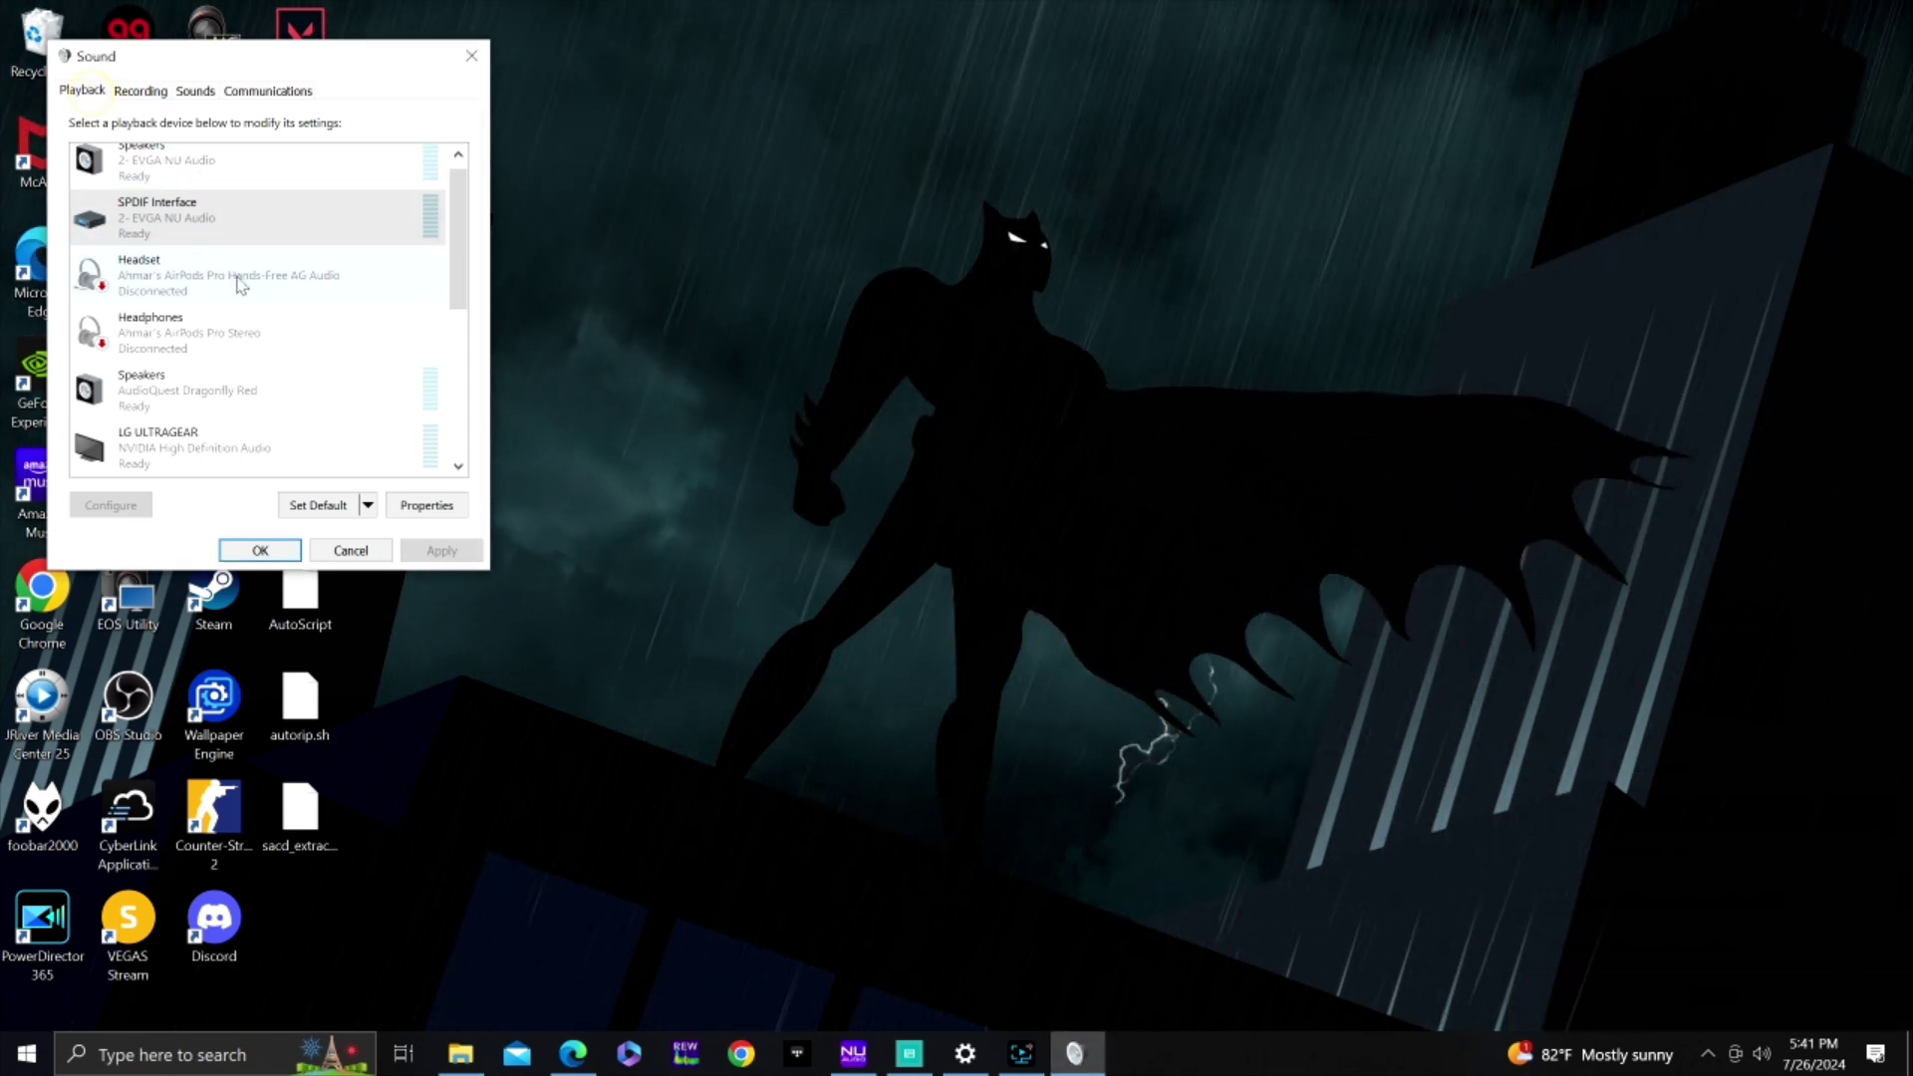
scroll(255, 304, "down", 1)
scroll(258, 329, "up", 1)
scroll(267, 272, "down", 3)
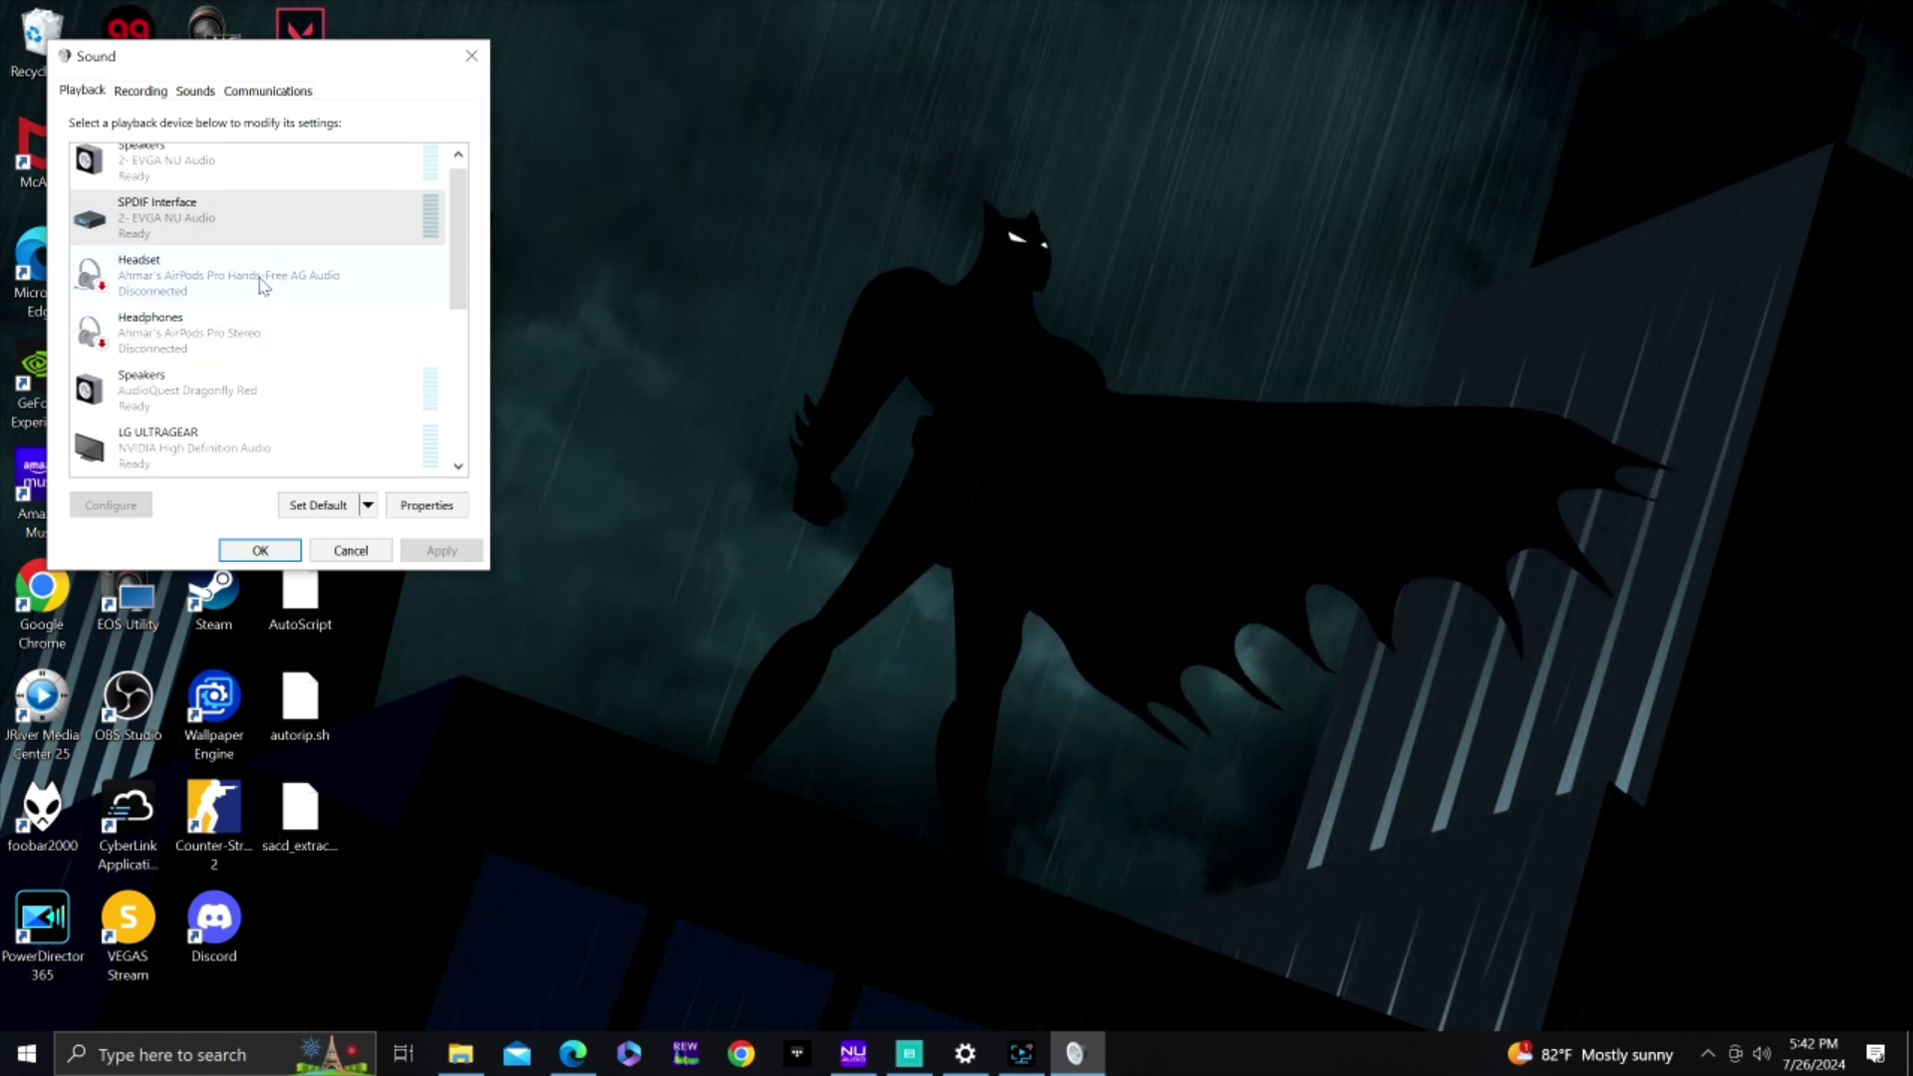
scroll(277, 359, "down", 5)
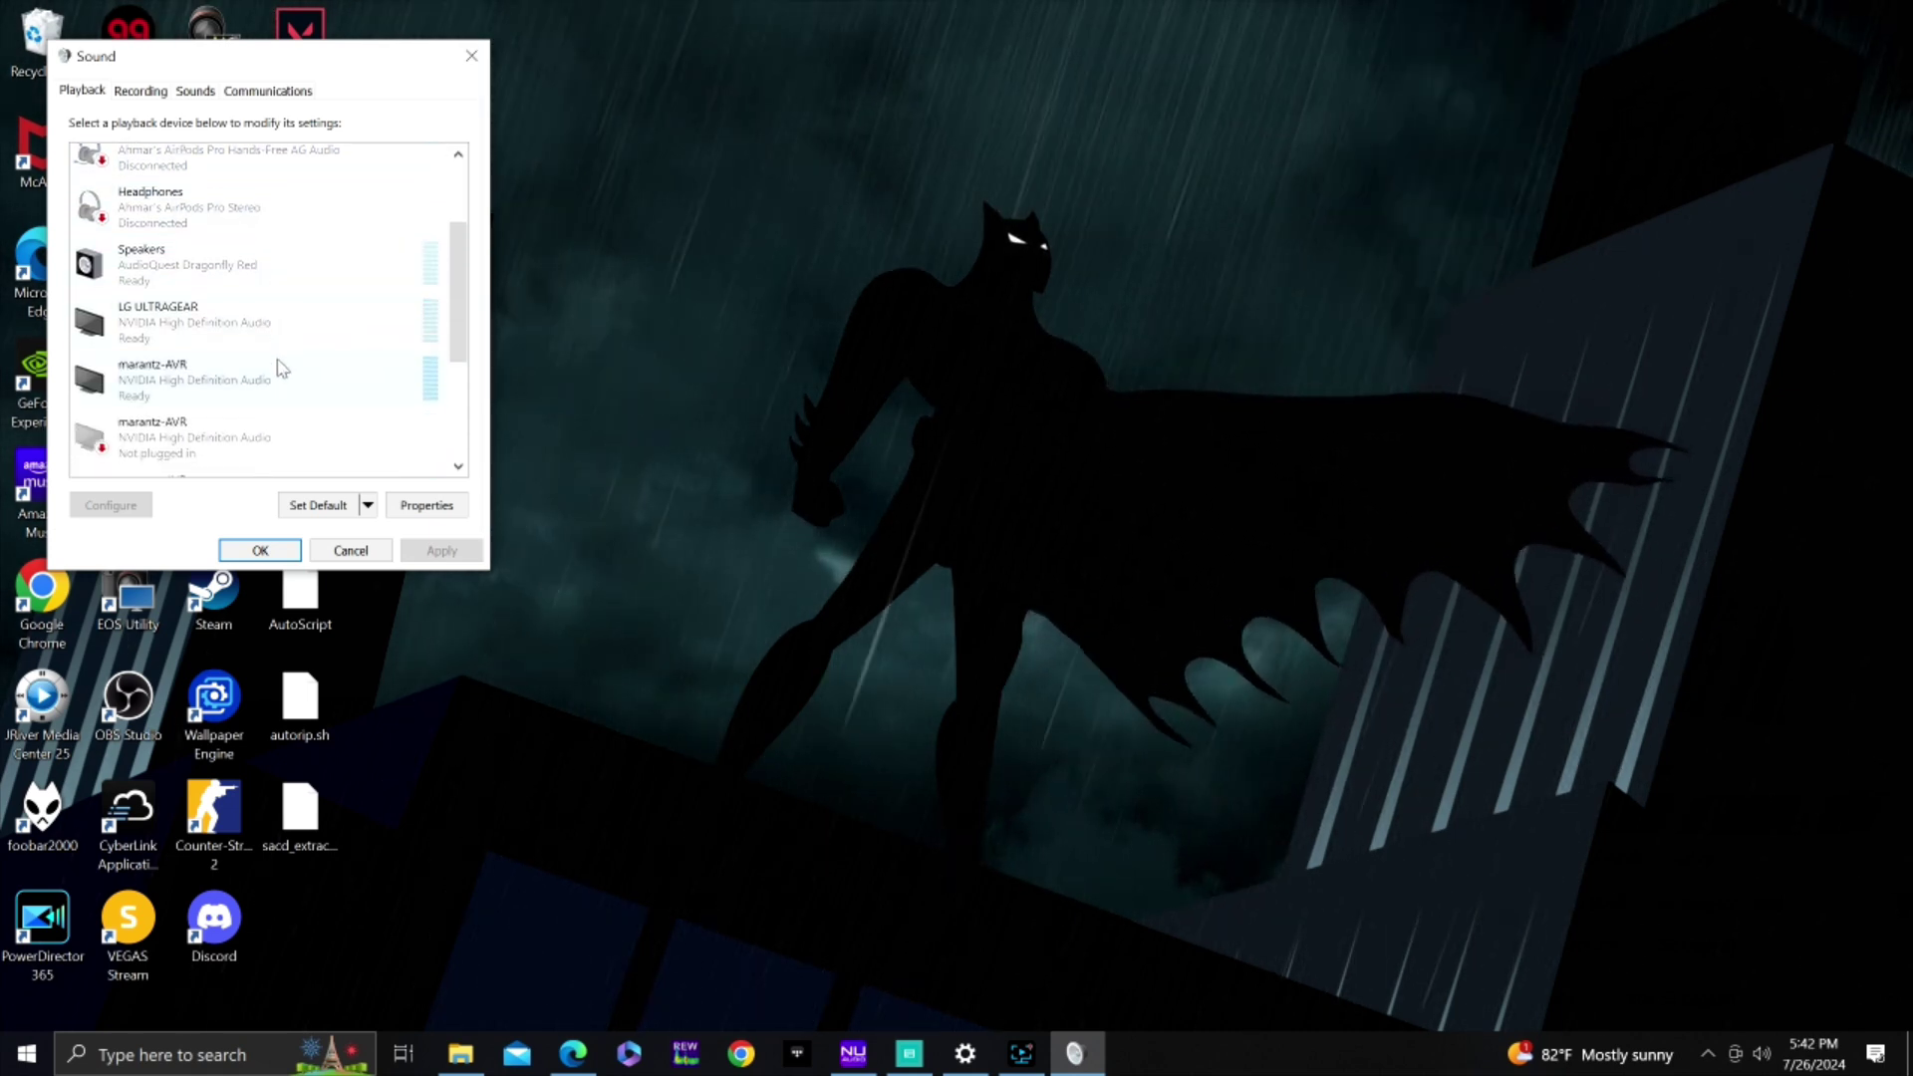
left_click(271, 425)
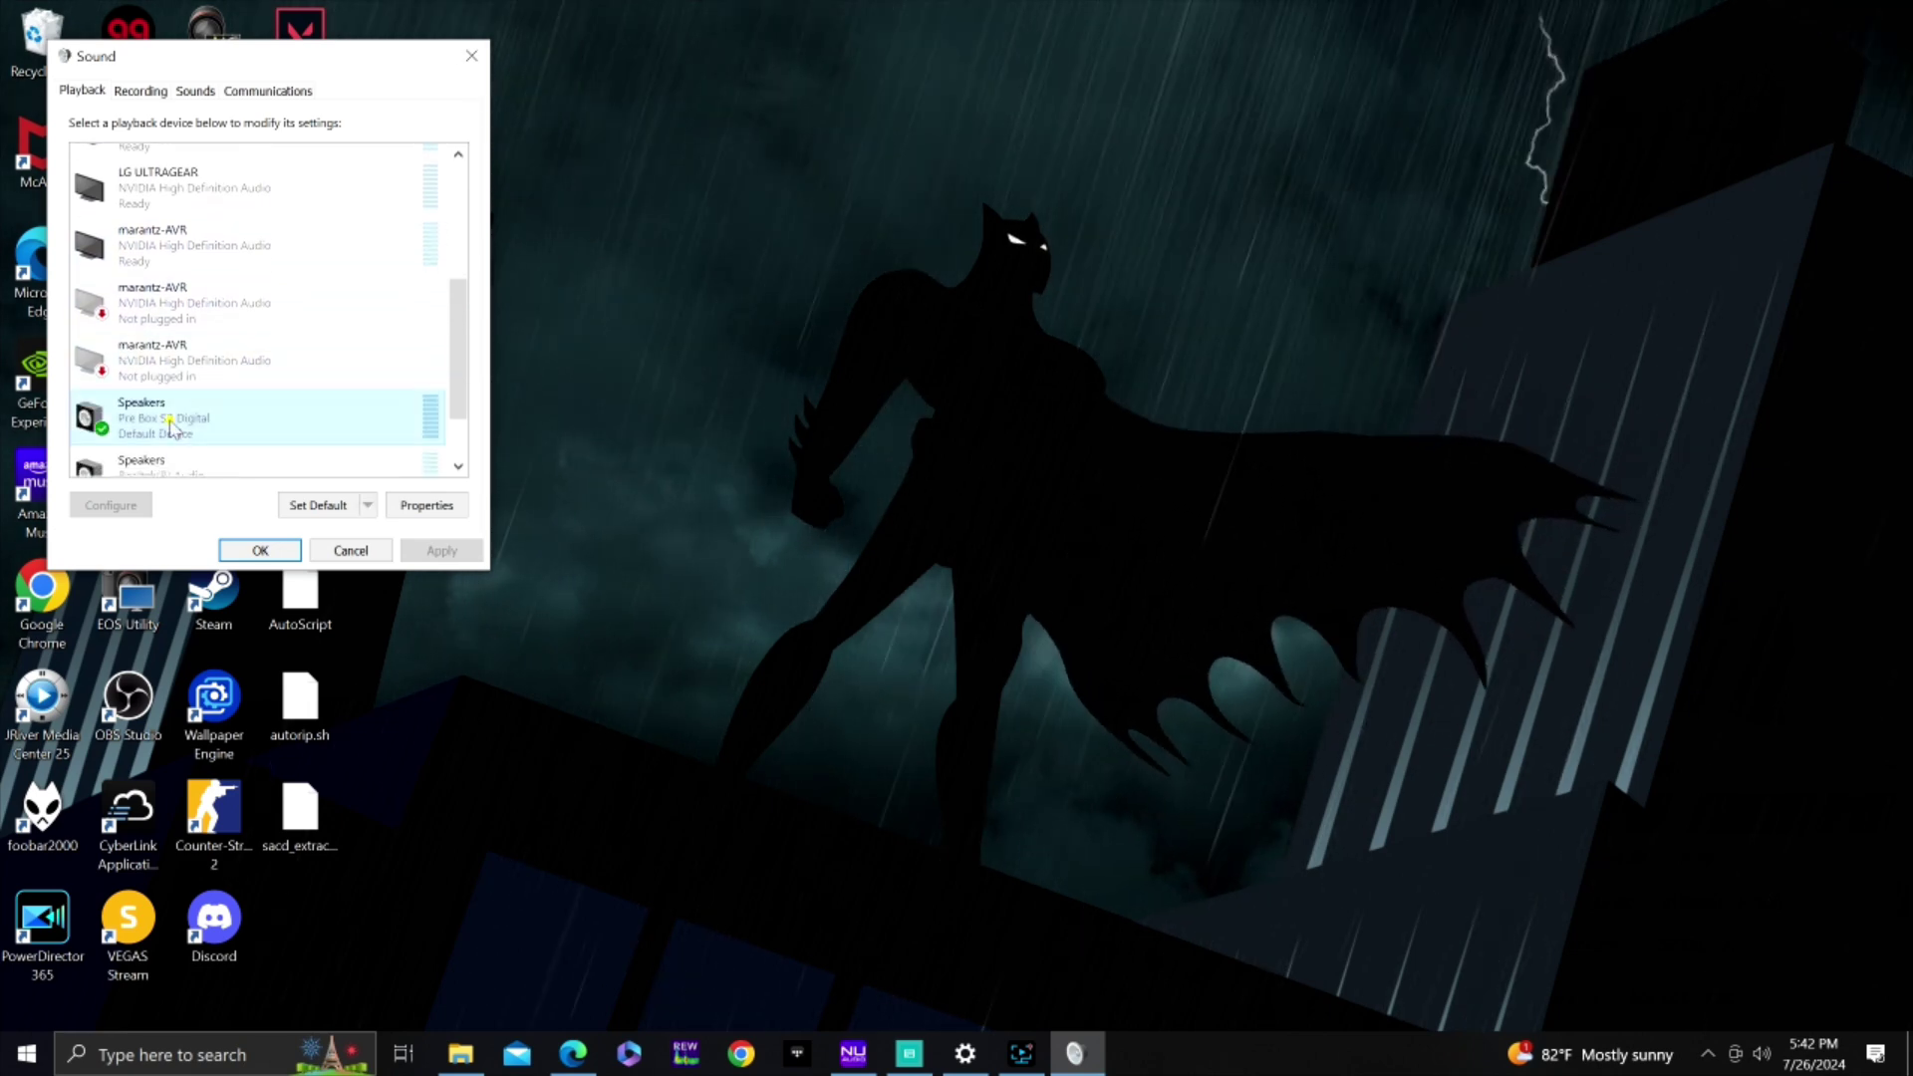
left_click(426, 506)
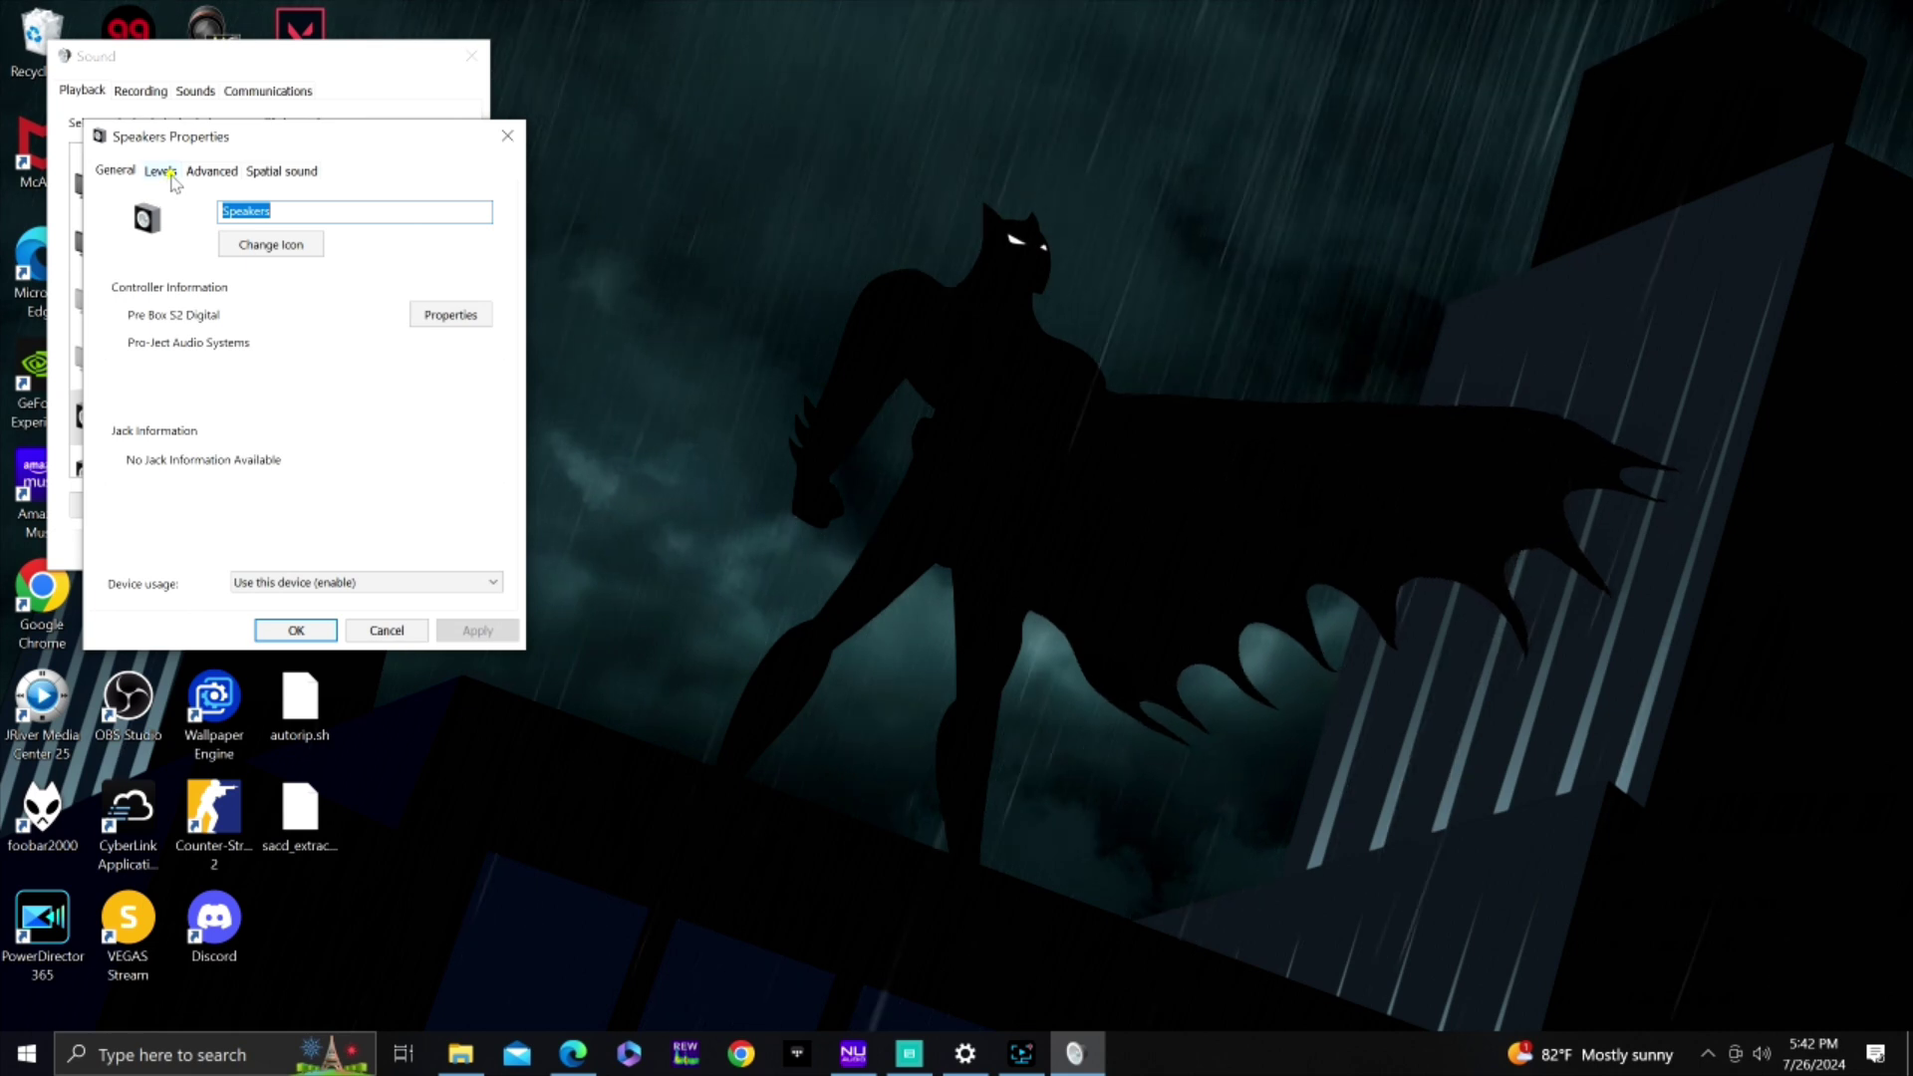
Set the Pre Box S2 Digital speakers' default format to 32 bit, 384000 Hz (Studio Quality), applying it even though the device is in use
left_click(160, 172)
left_click(211, 171)
left_click(219, 284)
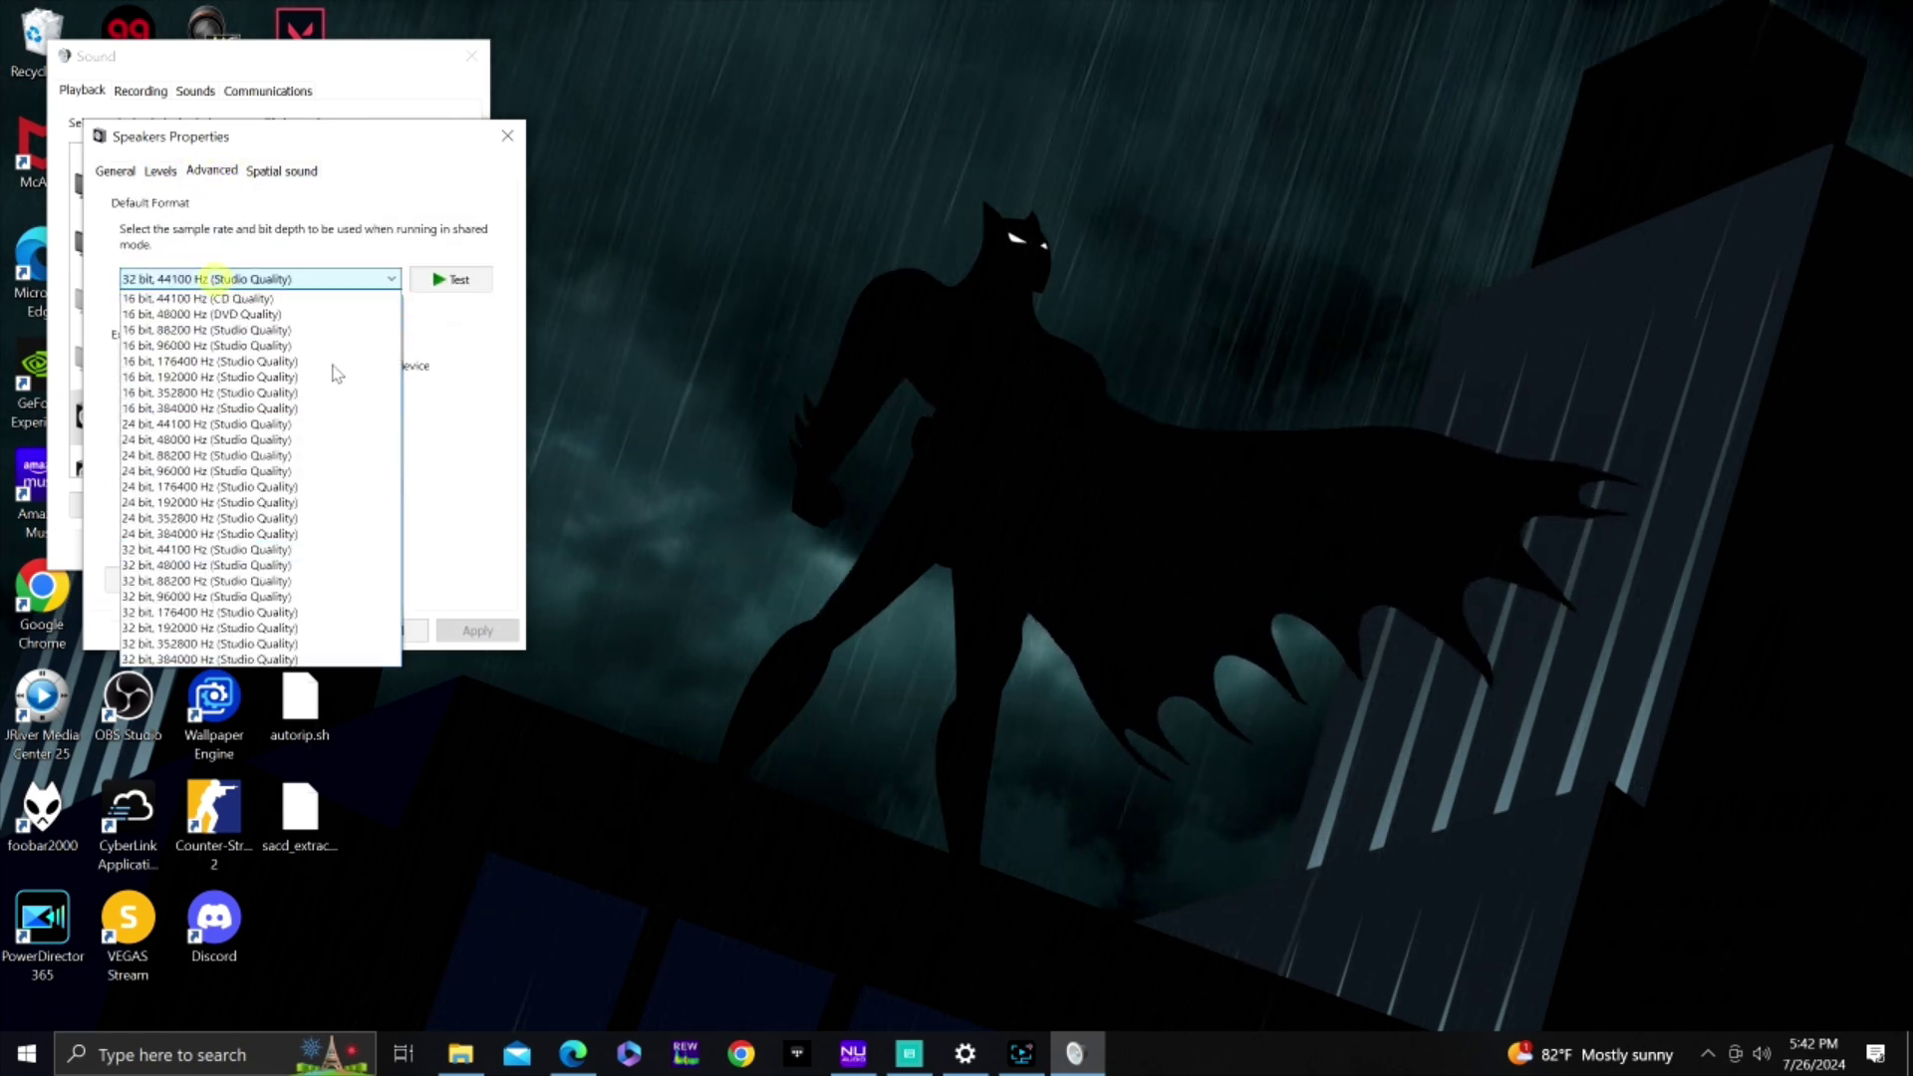
left_click(243, 660)
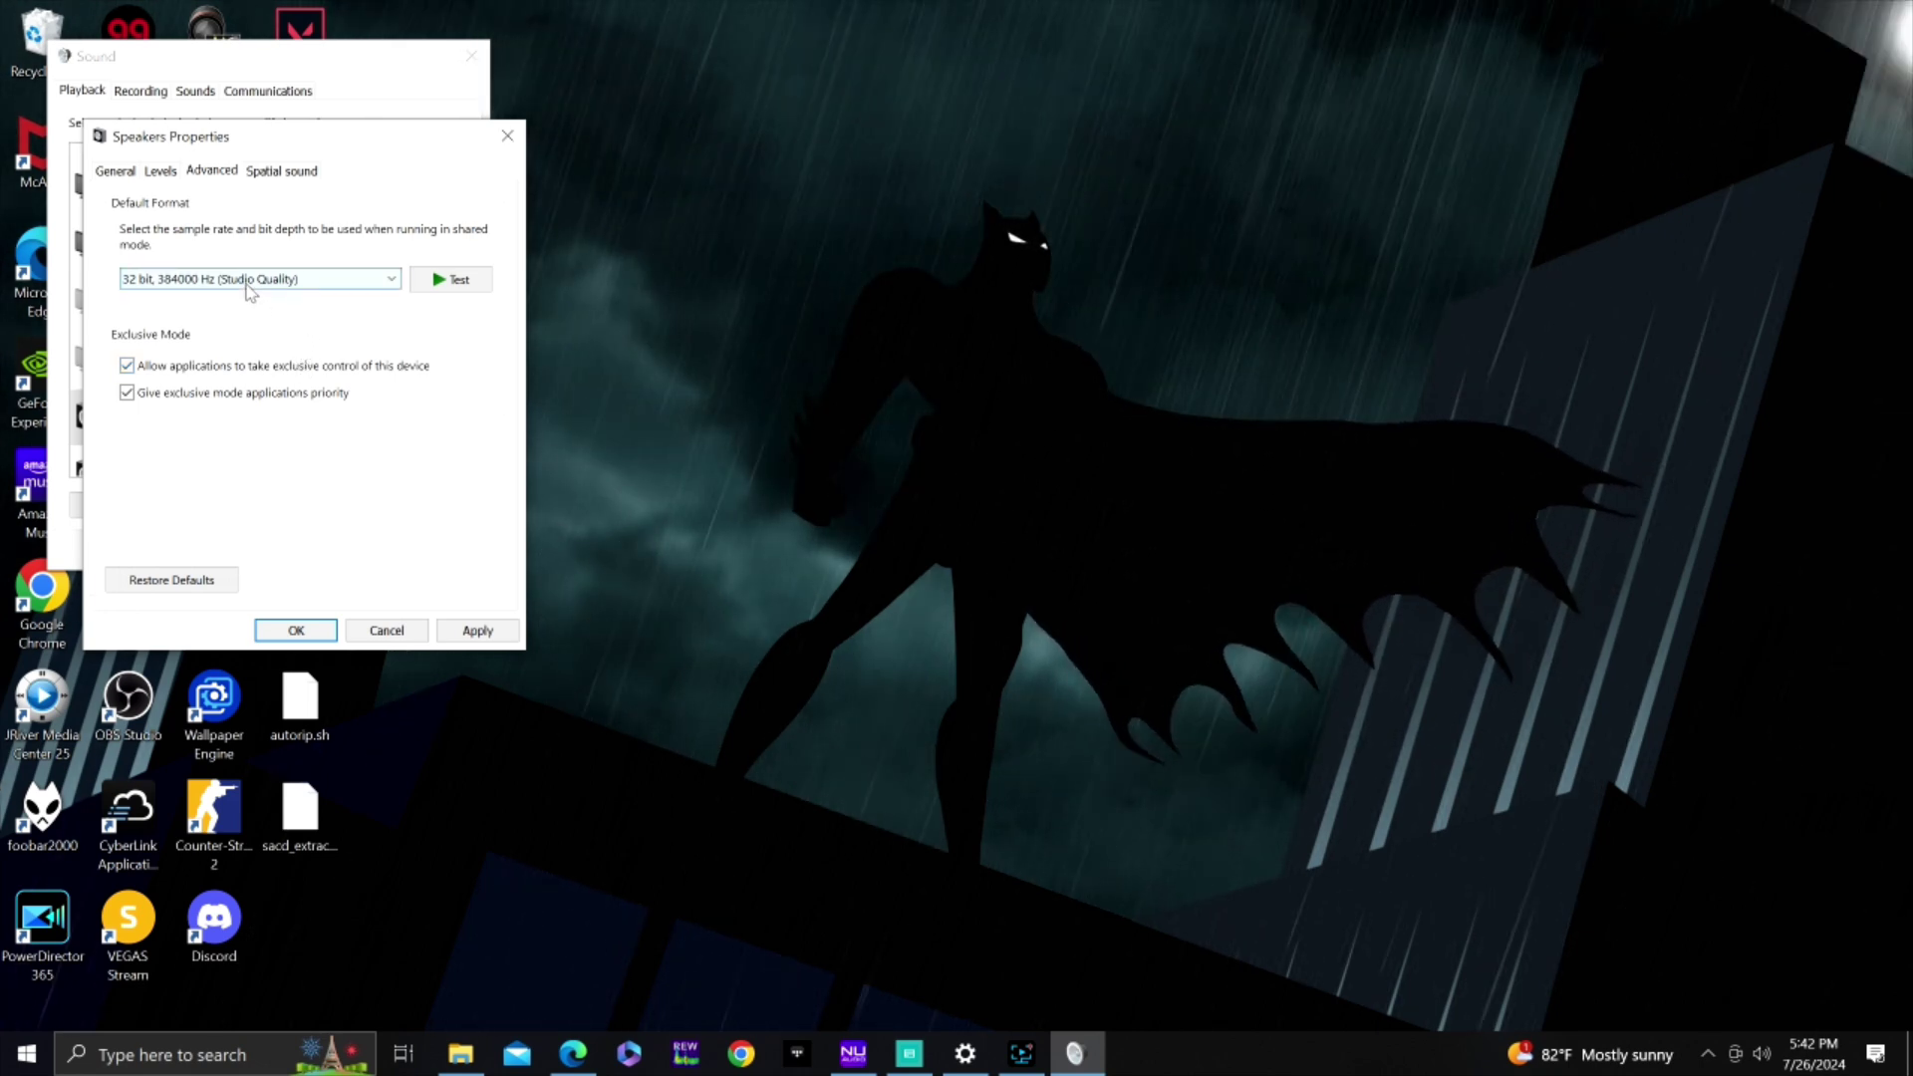
left_click(267, 172)
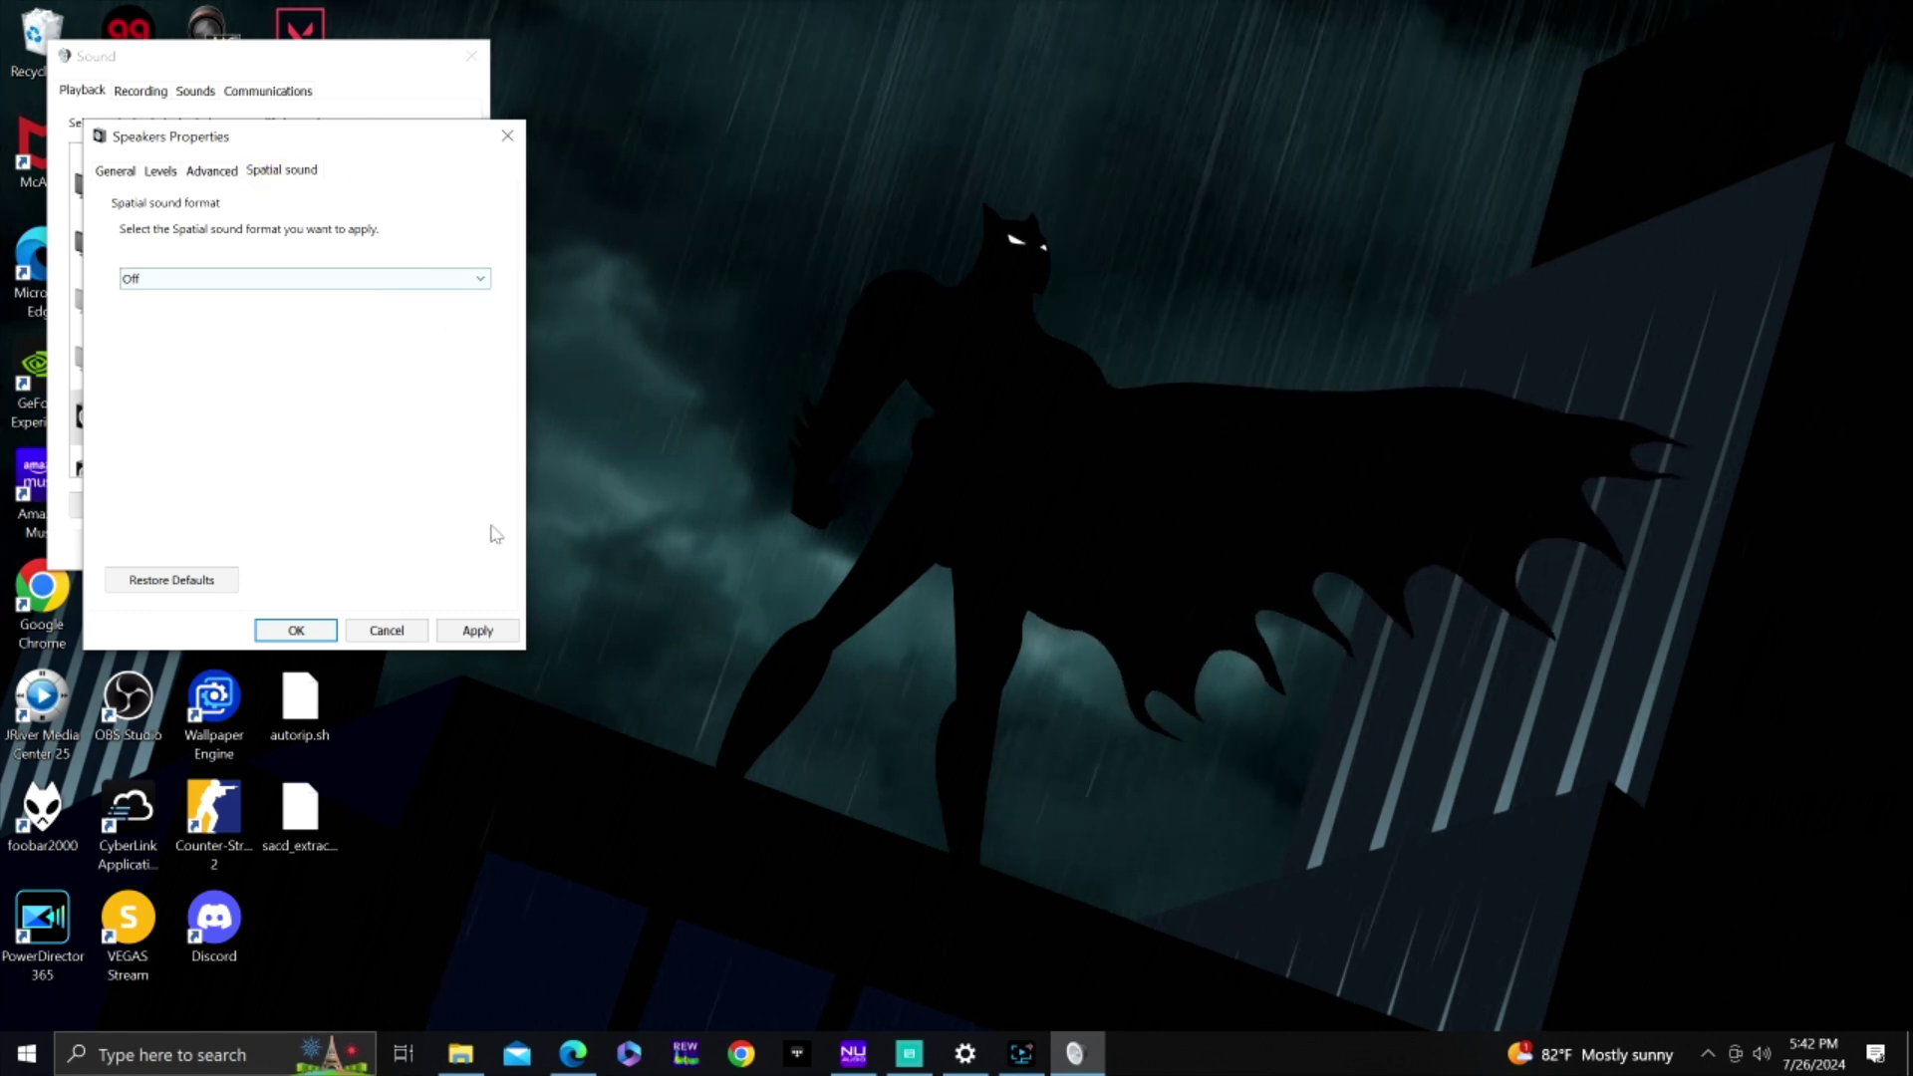
left_click(478, 631)
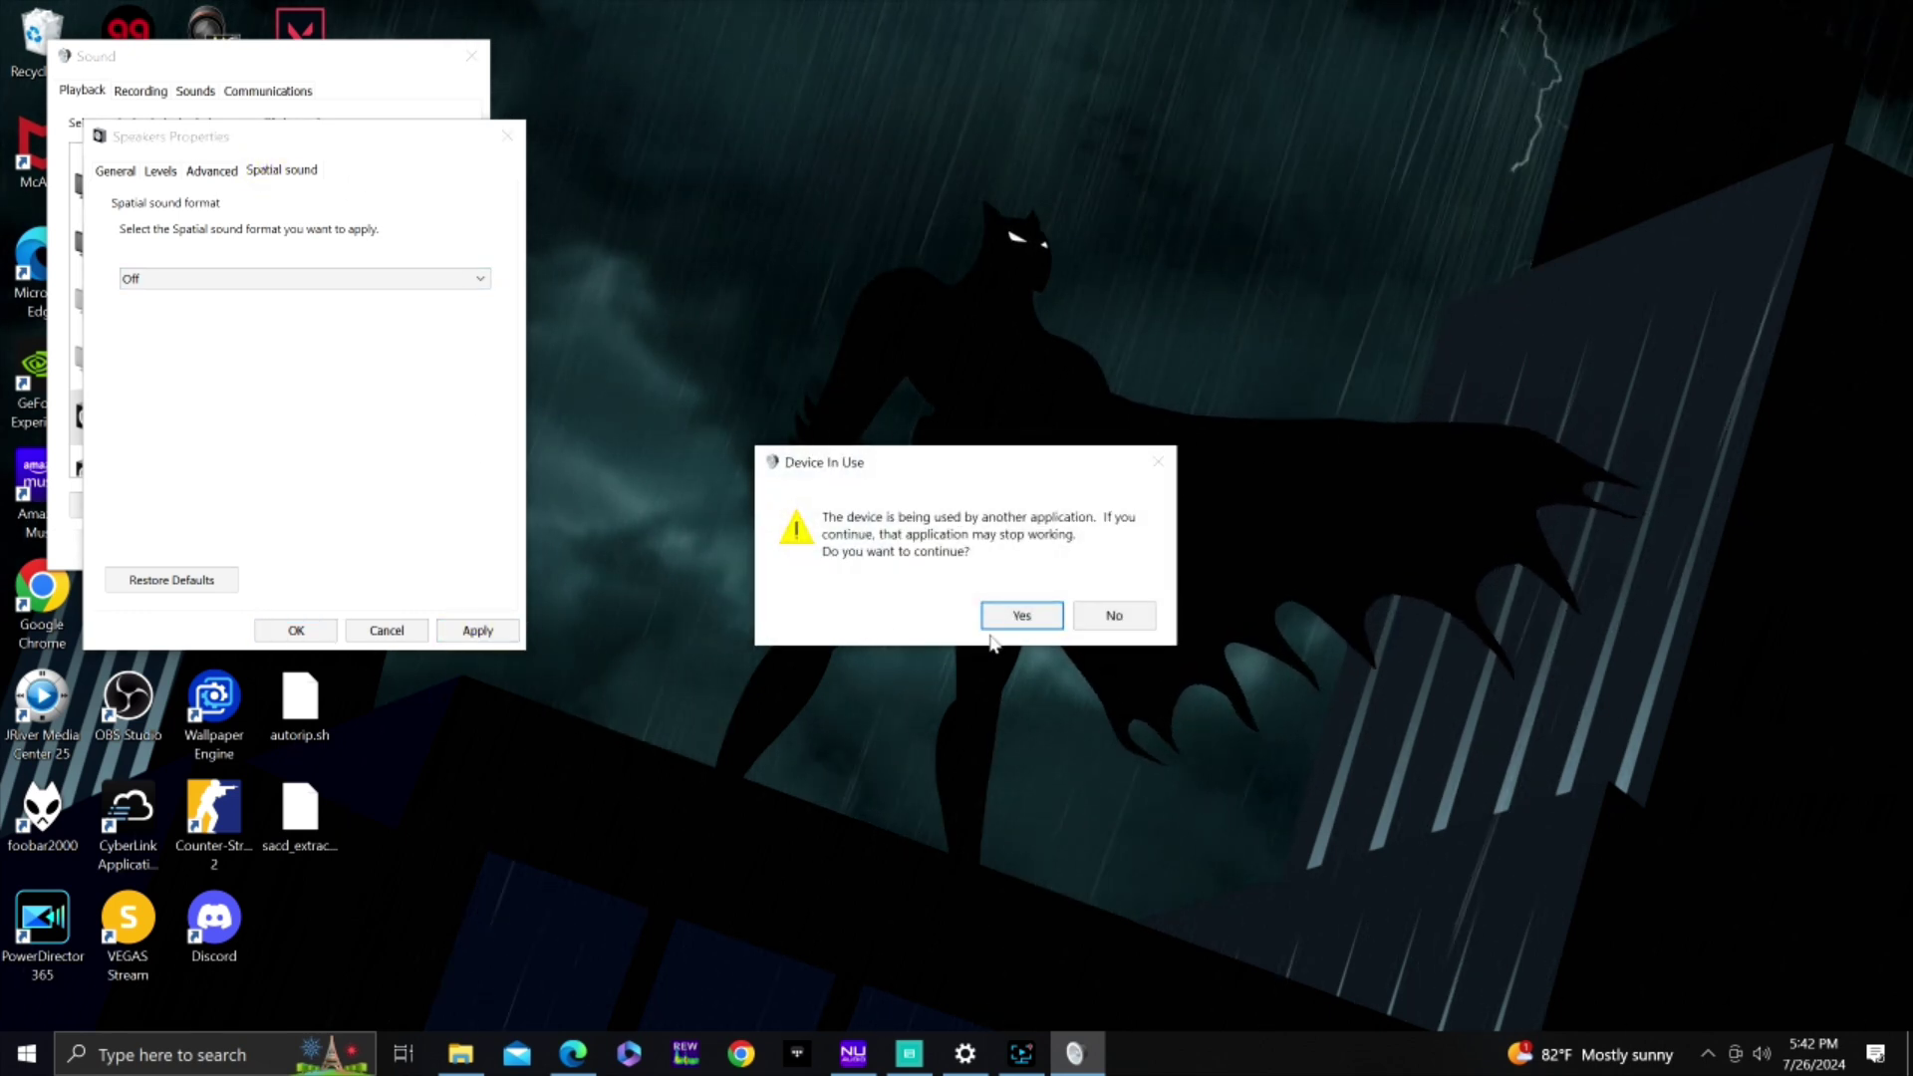
left_click(1018, 614)
left_click(296, 631)
scroll(312, 329, "up", 2)
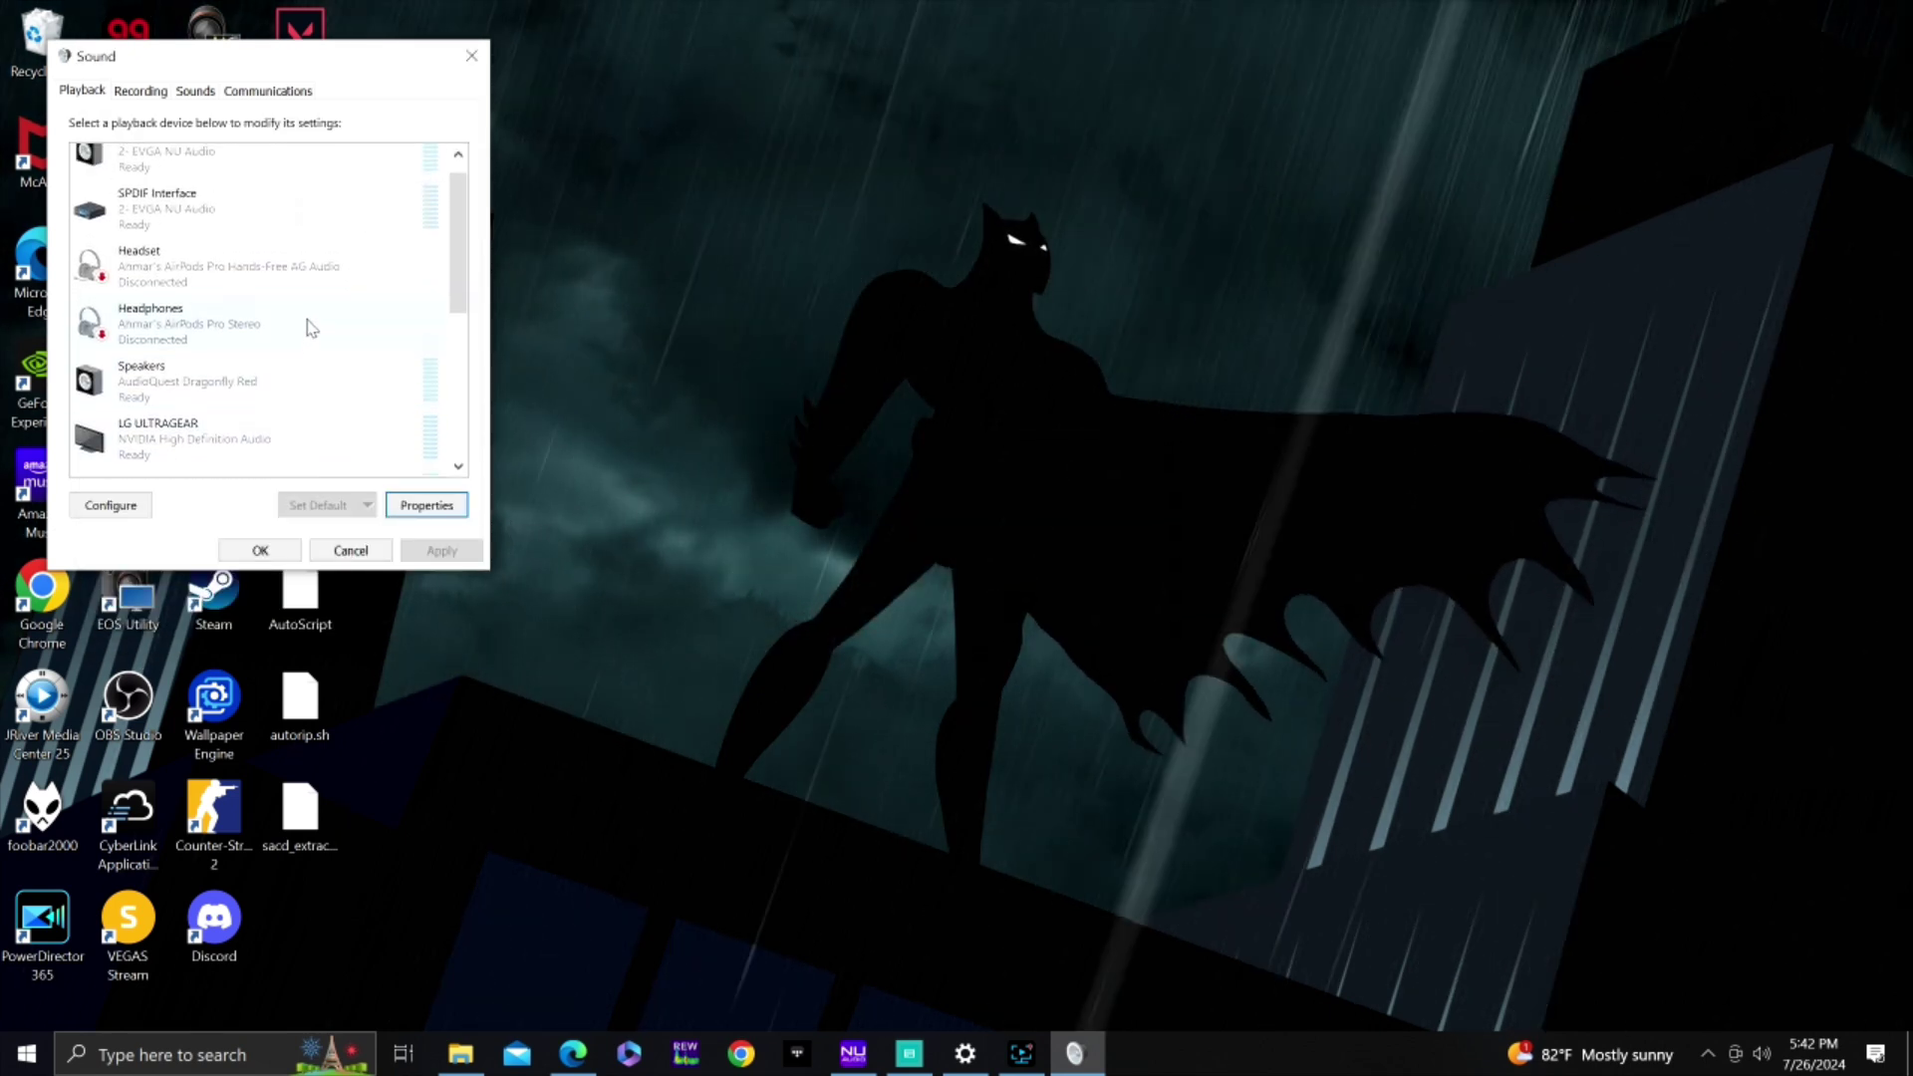
Switch the system playback device to marantz-AVR (NVIDIA High Definition Audio)
scroll(348, 399, "down", 3)
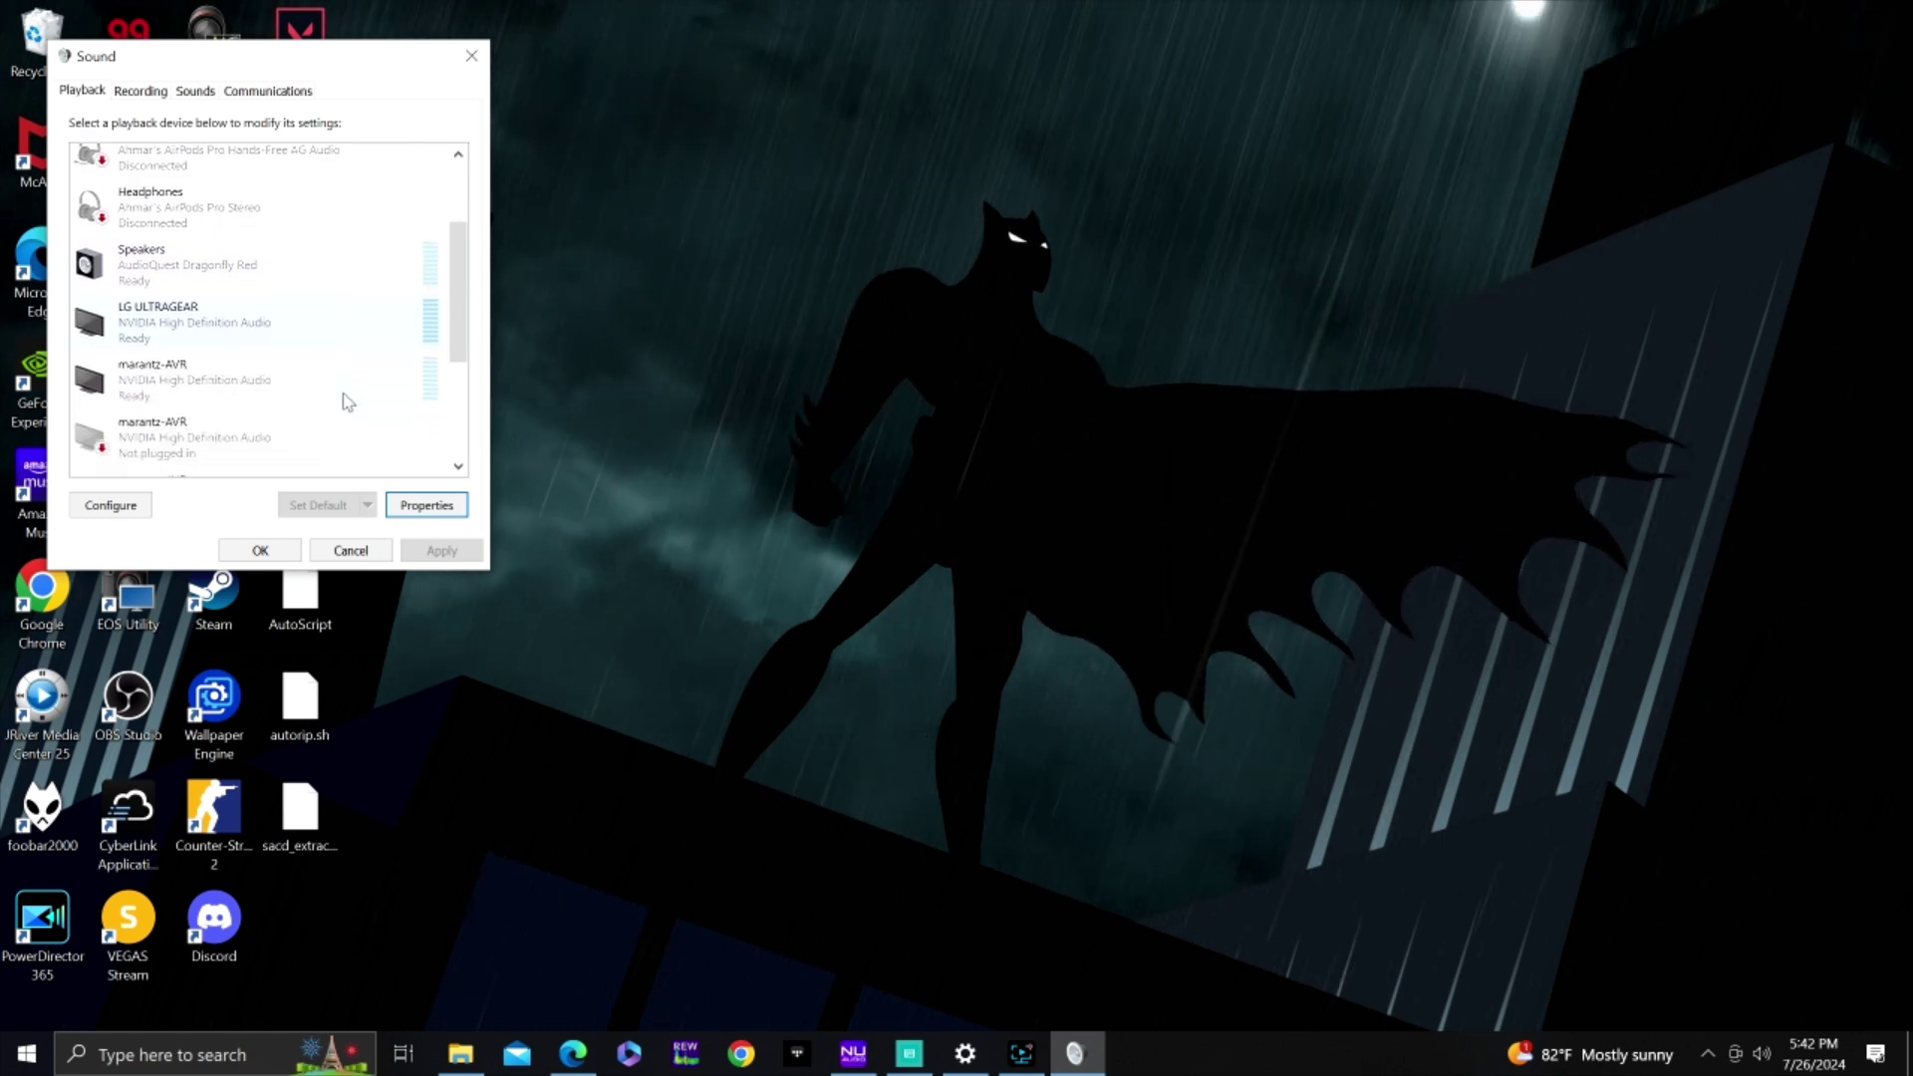
scroll(347, 402, "down", 1)
left_click(1760, 1055)
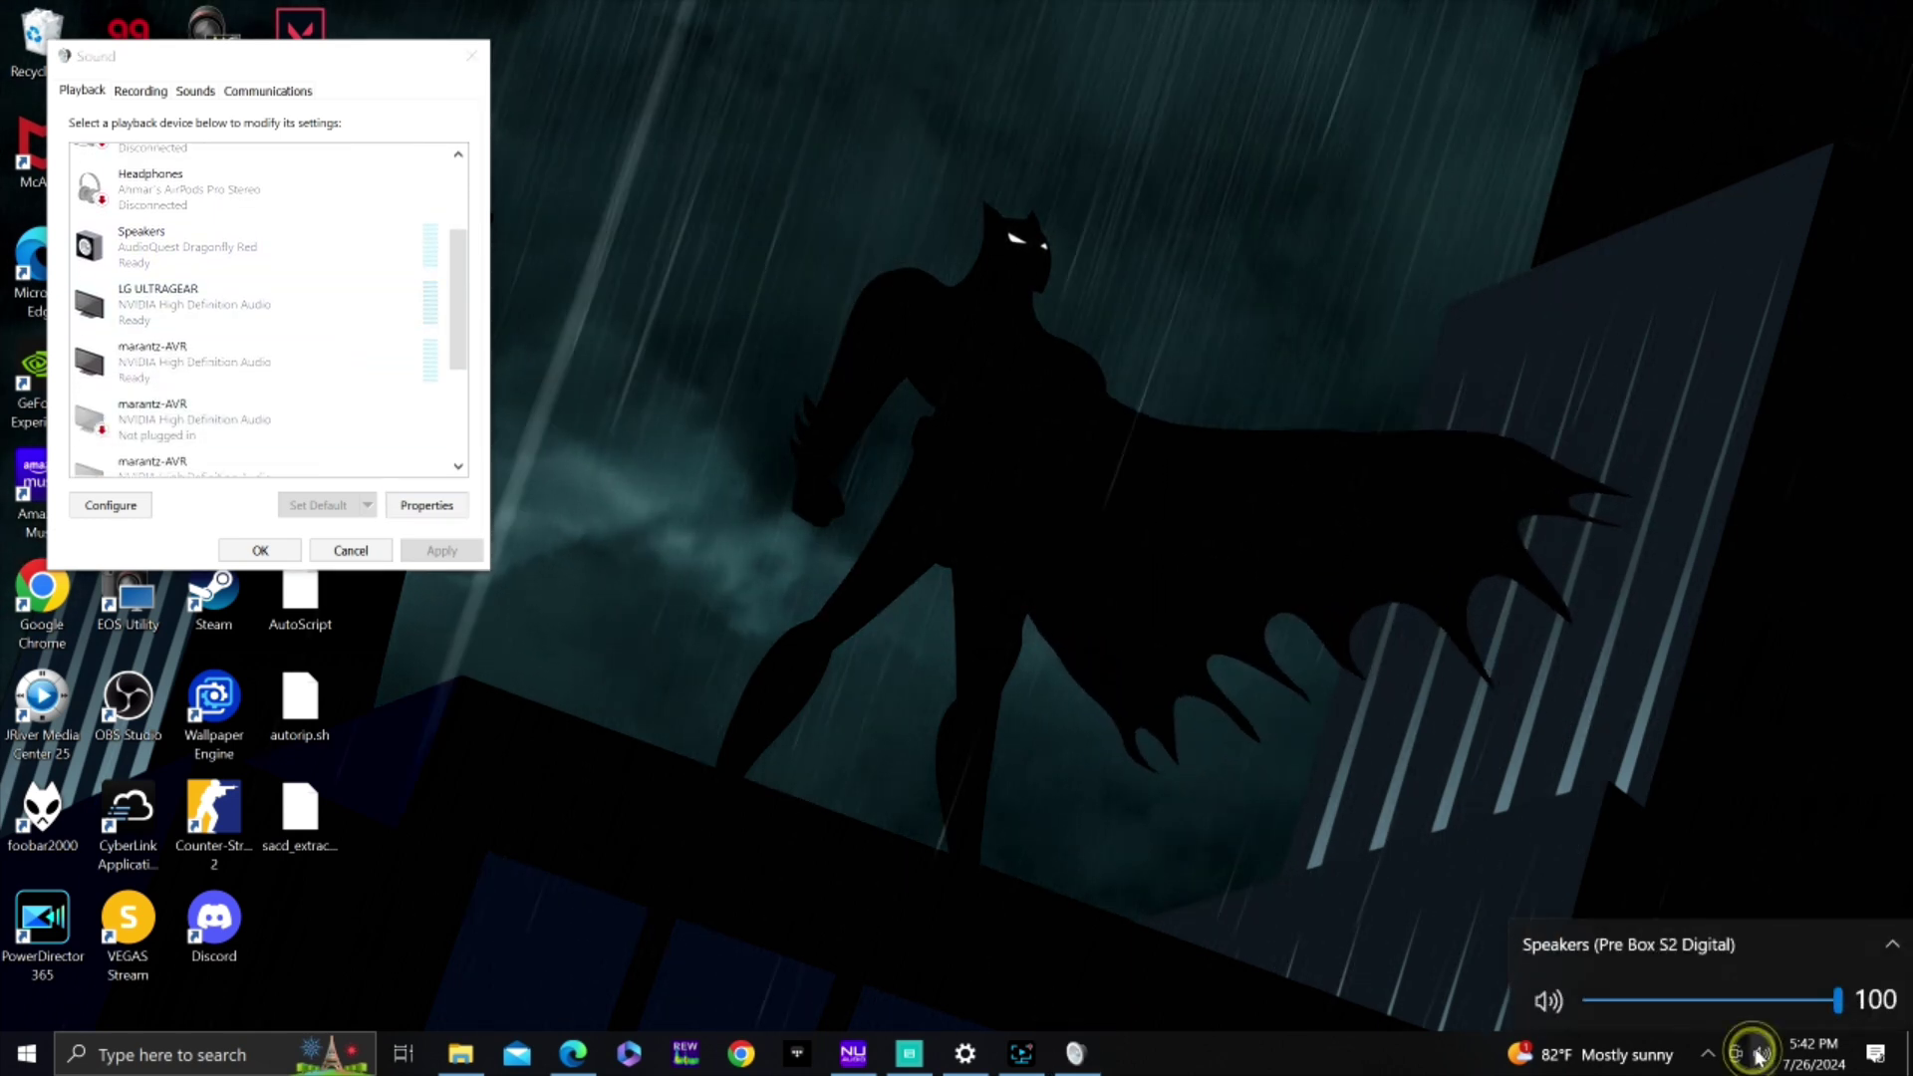
left_click(1706, 949)
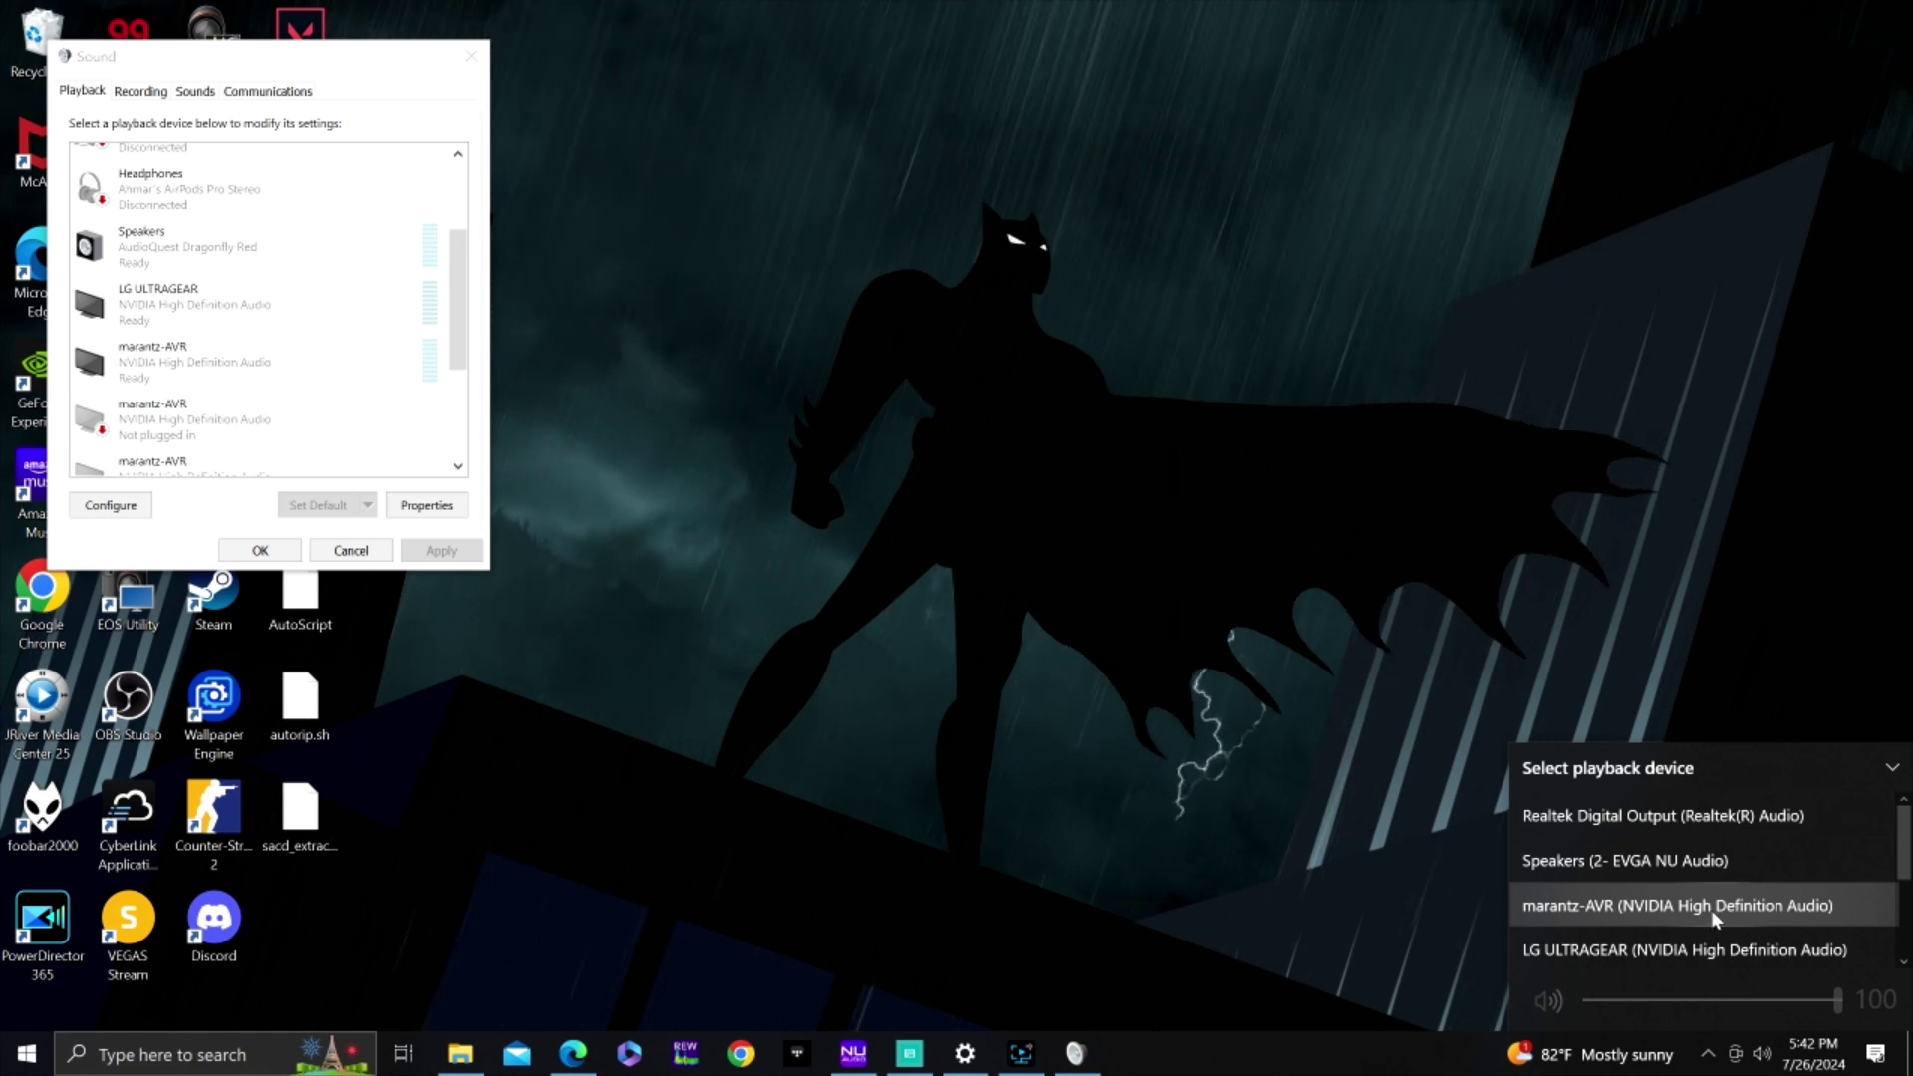
left_click(1713, 907)
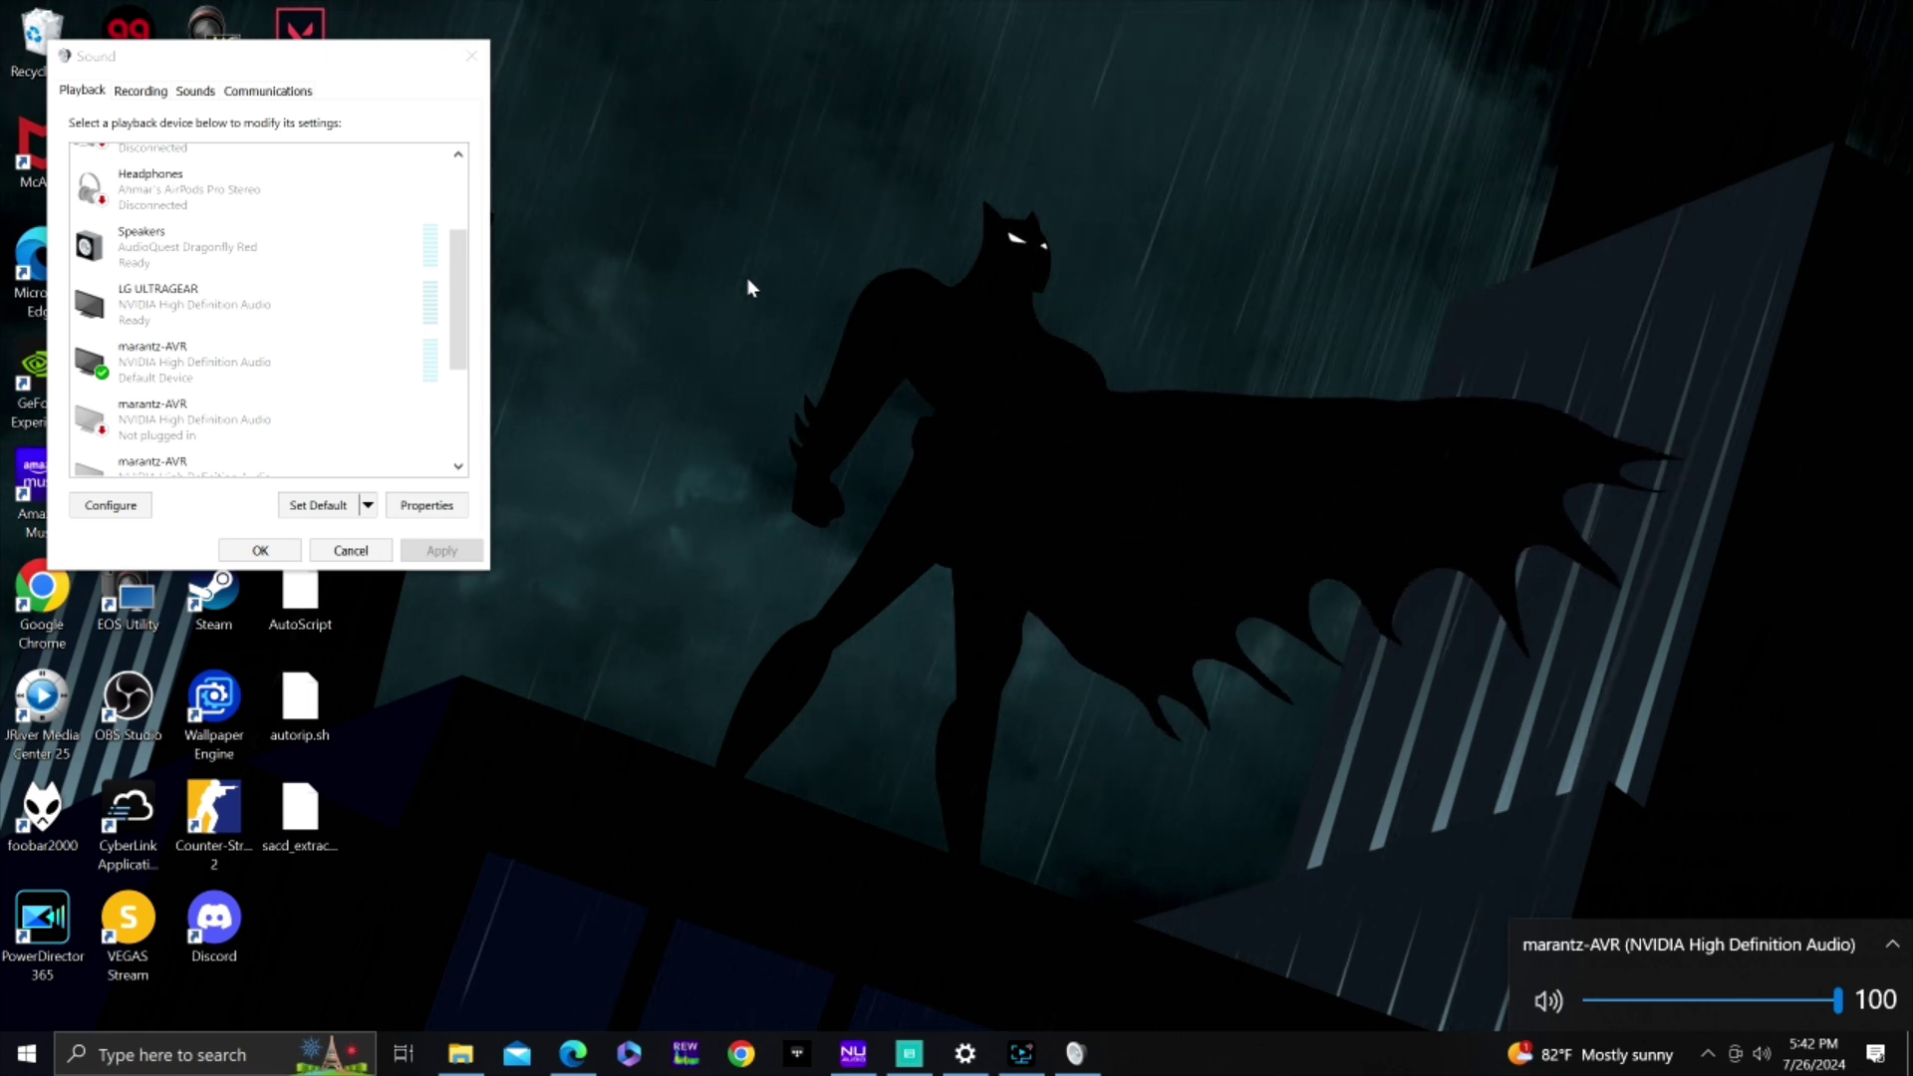
Open the default marantz-AVR device's properties and review its supported formats, sample rates, enhancements and advanced settings
left_click(205, 362)
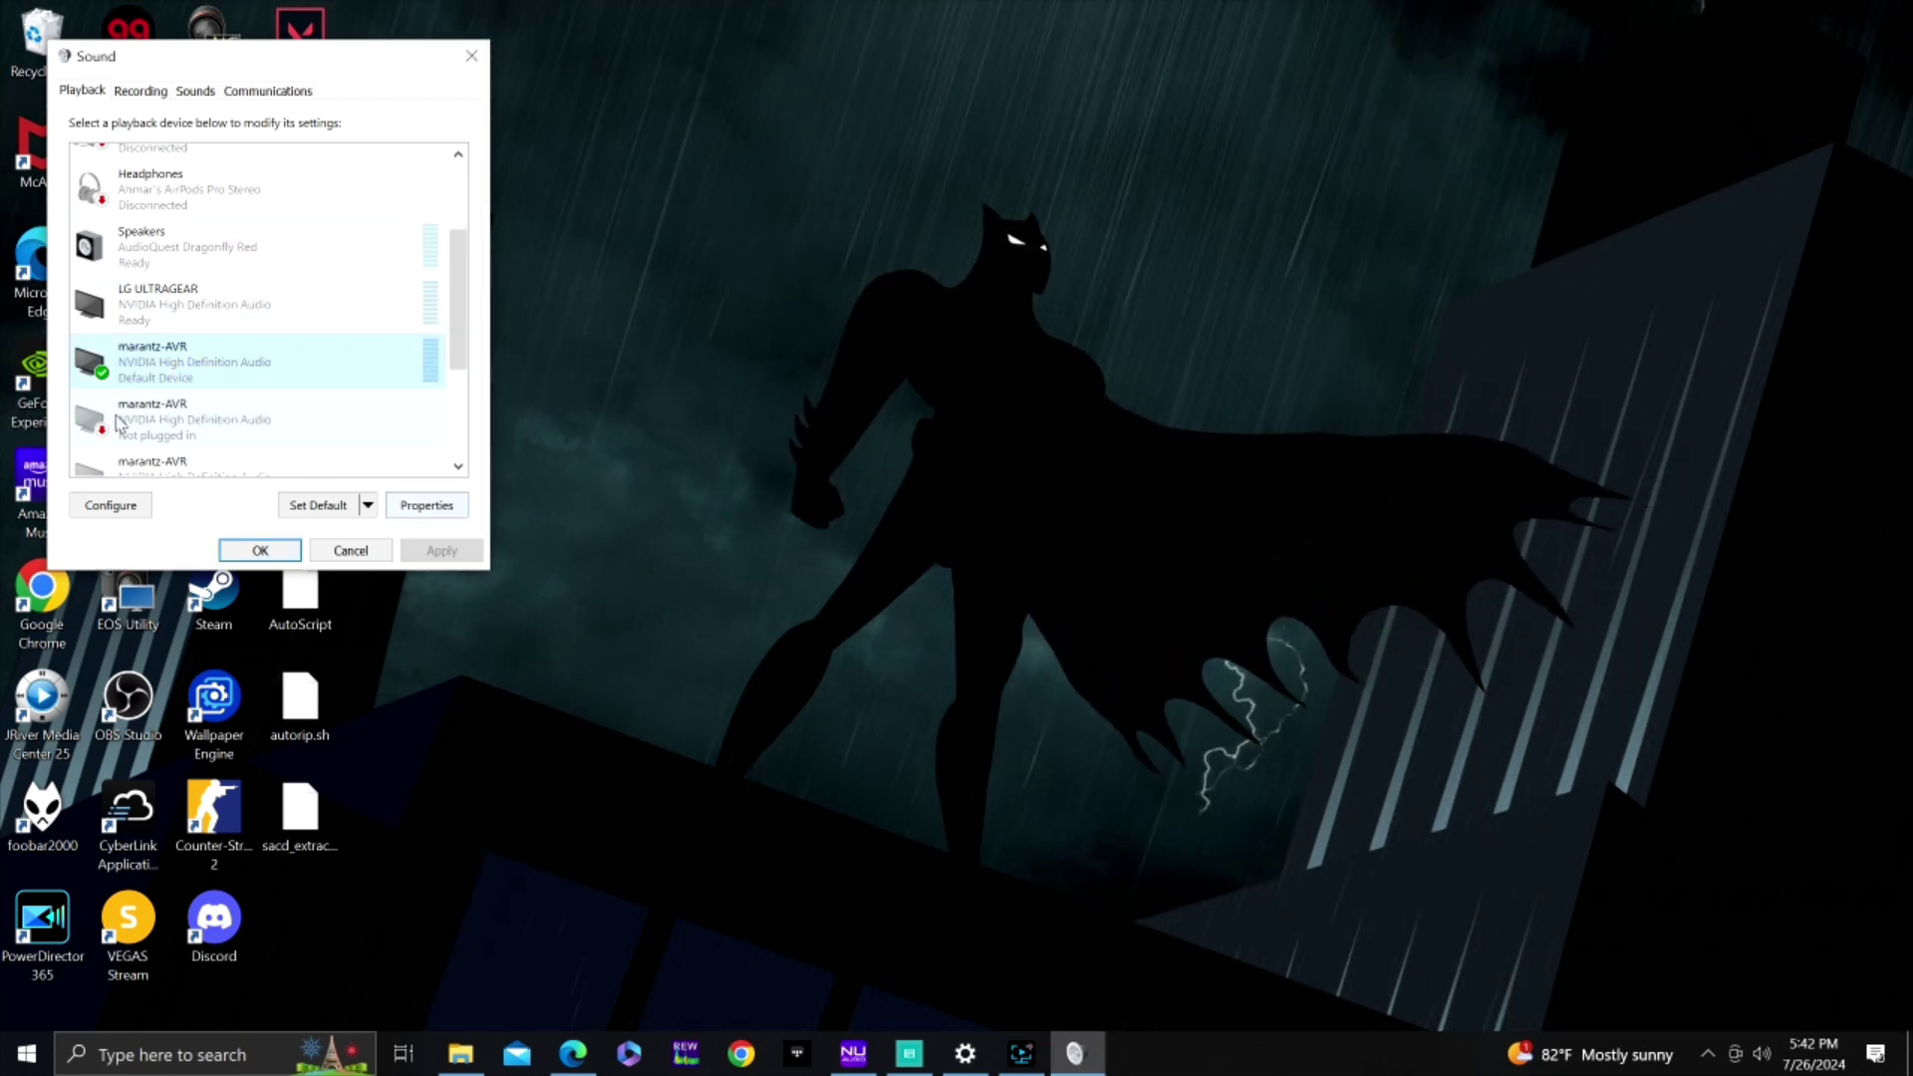
left_click(427, 505)
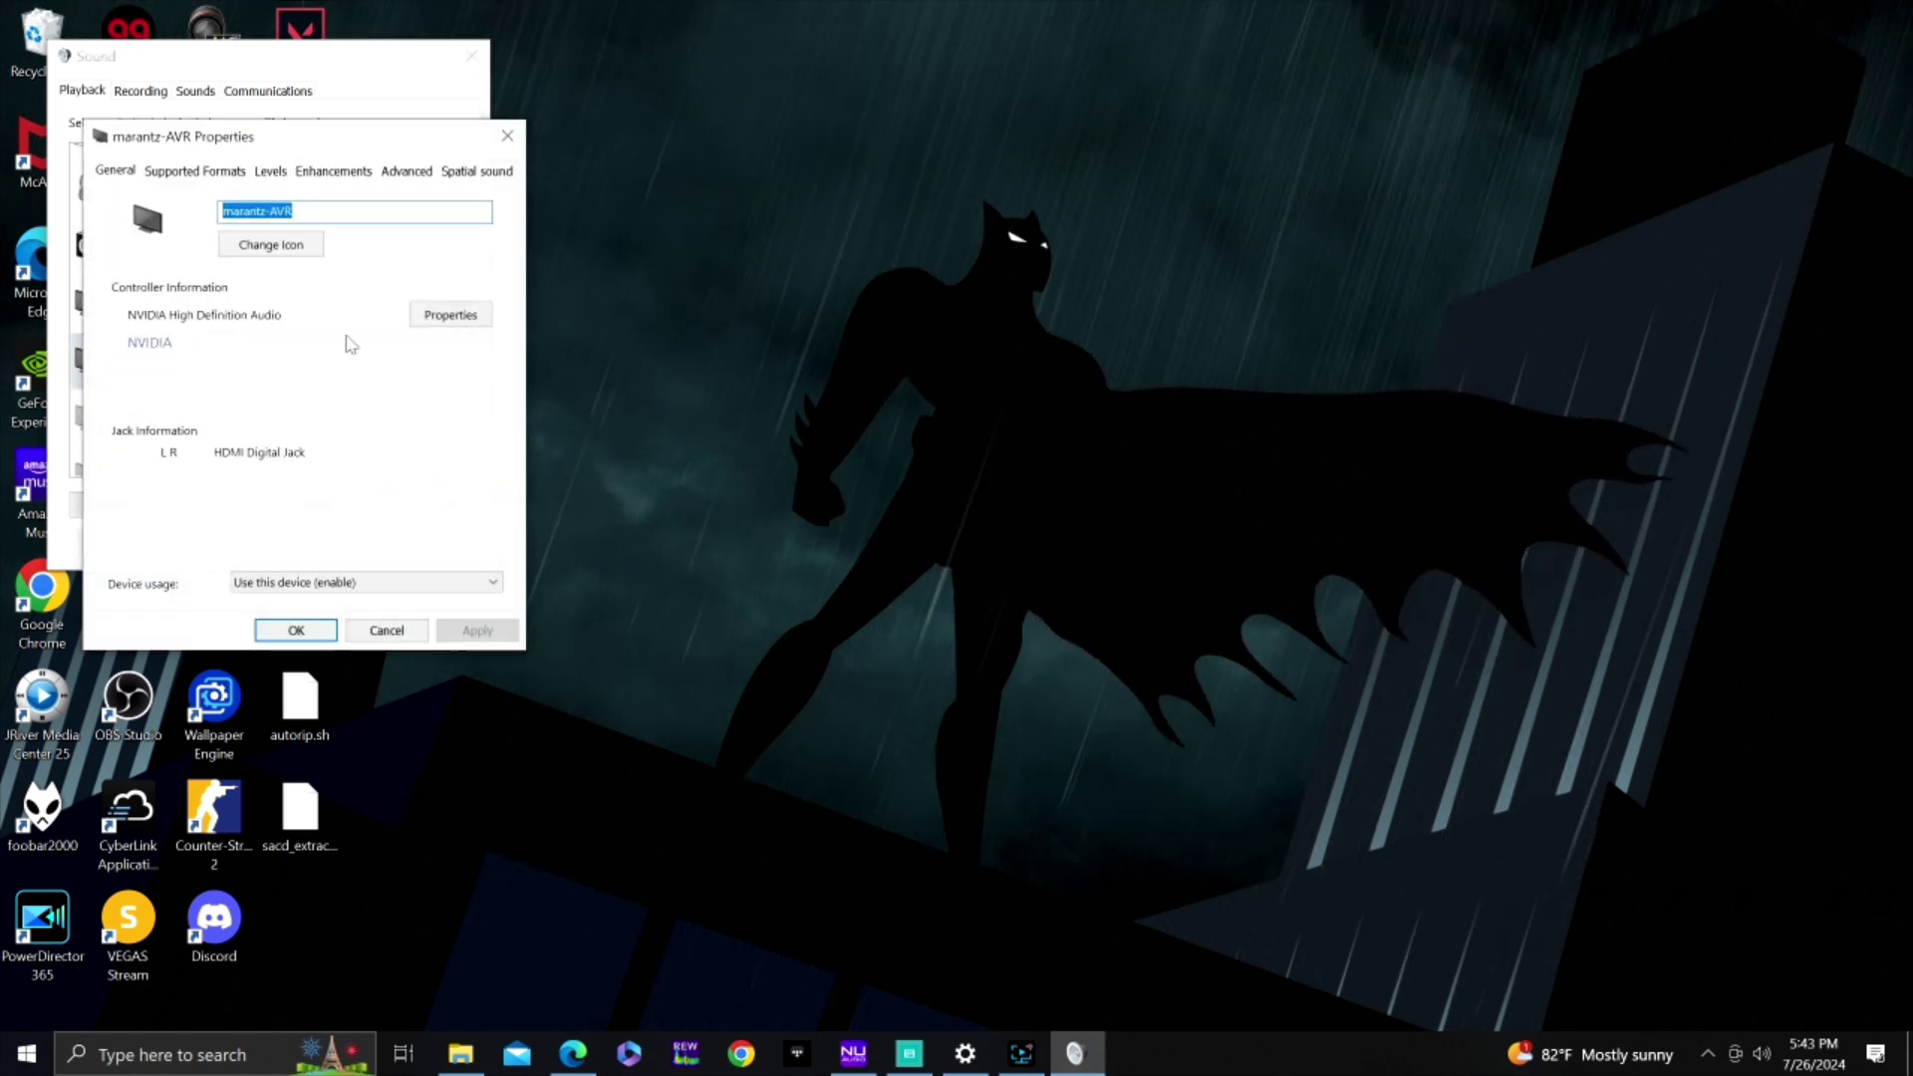
left_click(196, 172)
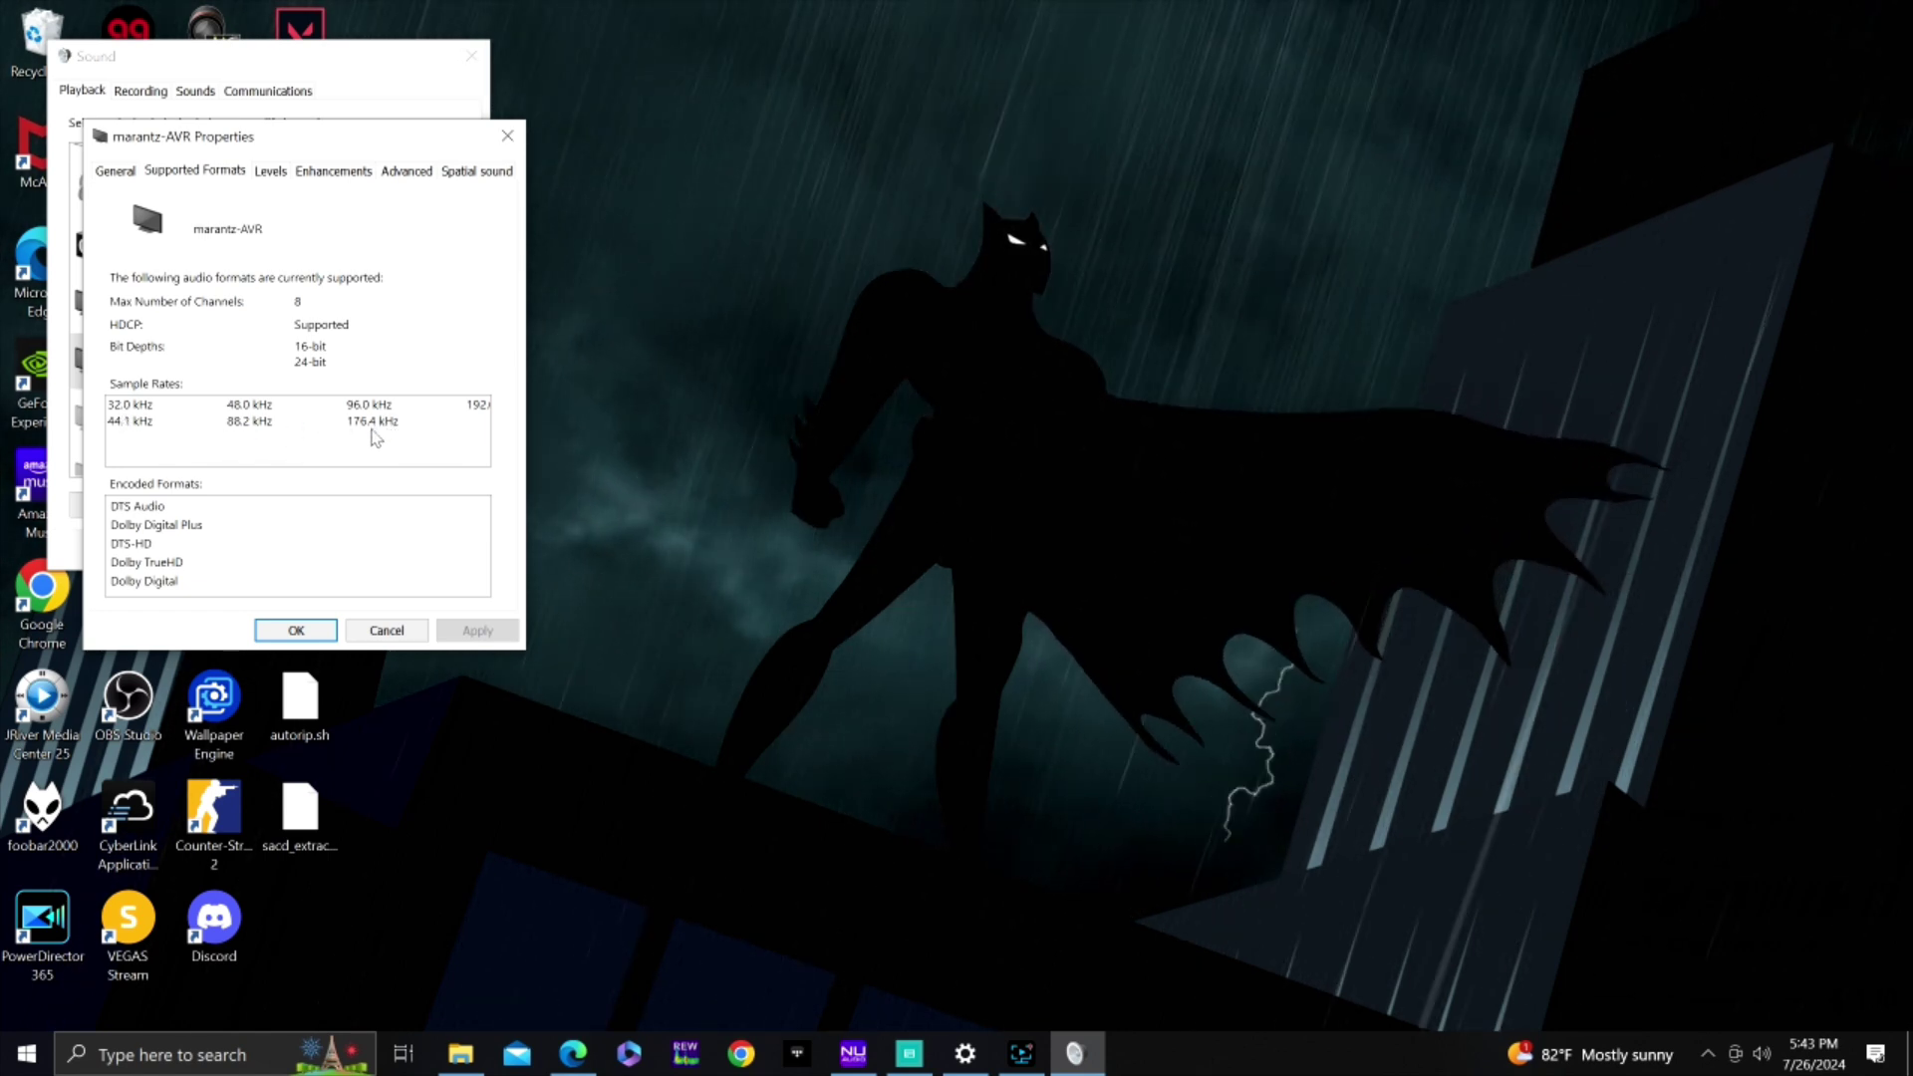
left_click(481, 405)
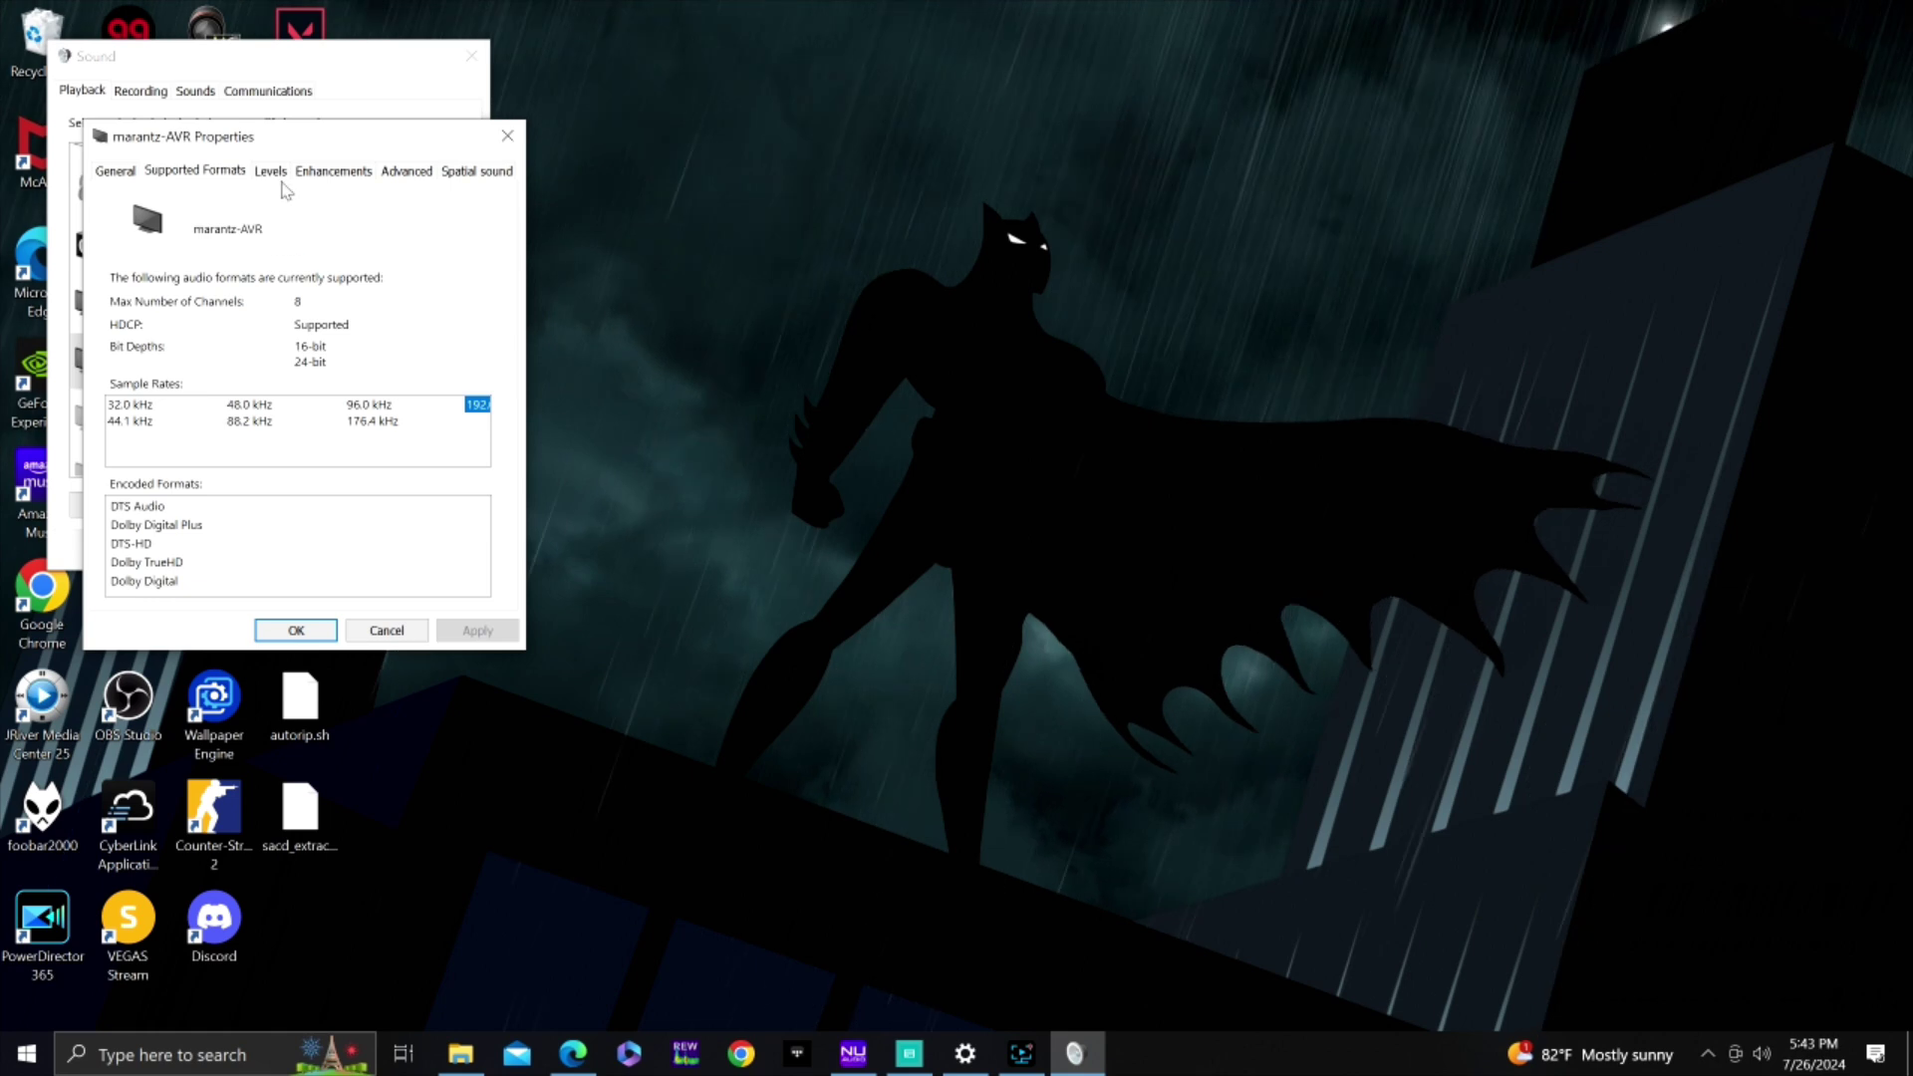
left_click(338, 170)
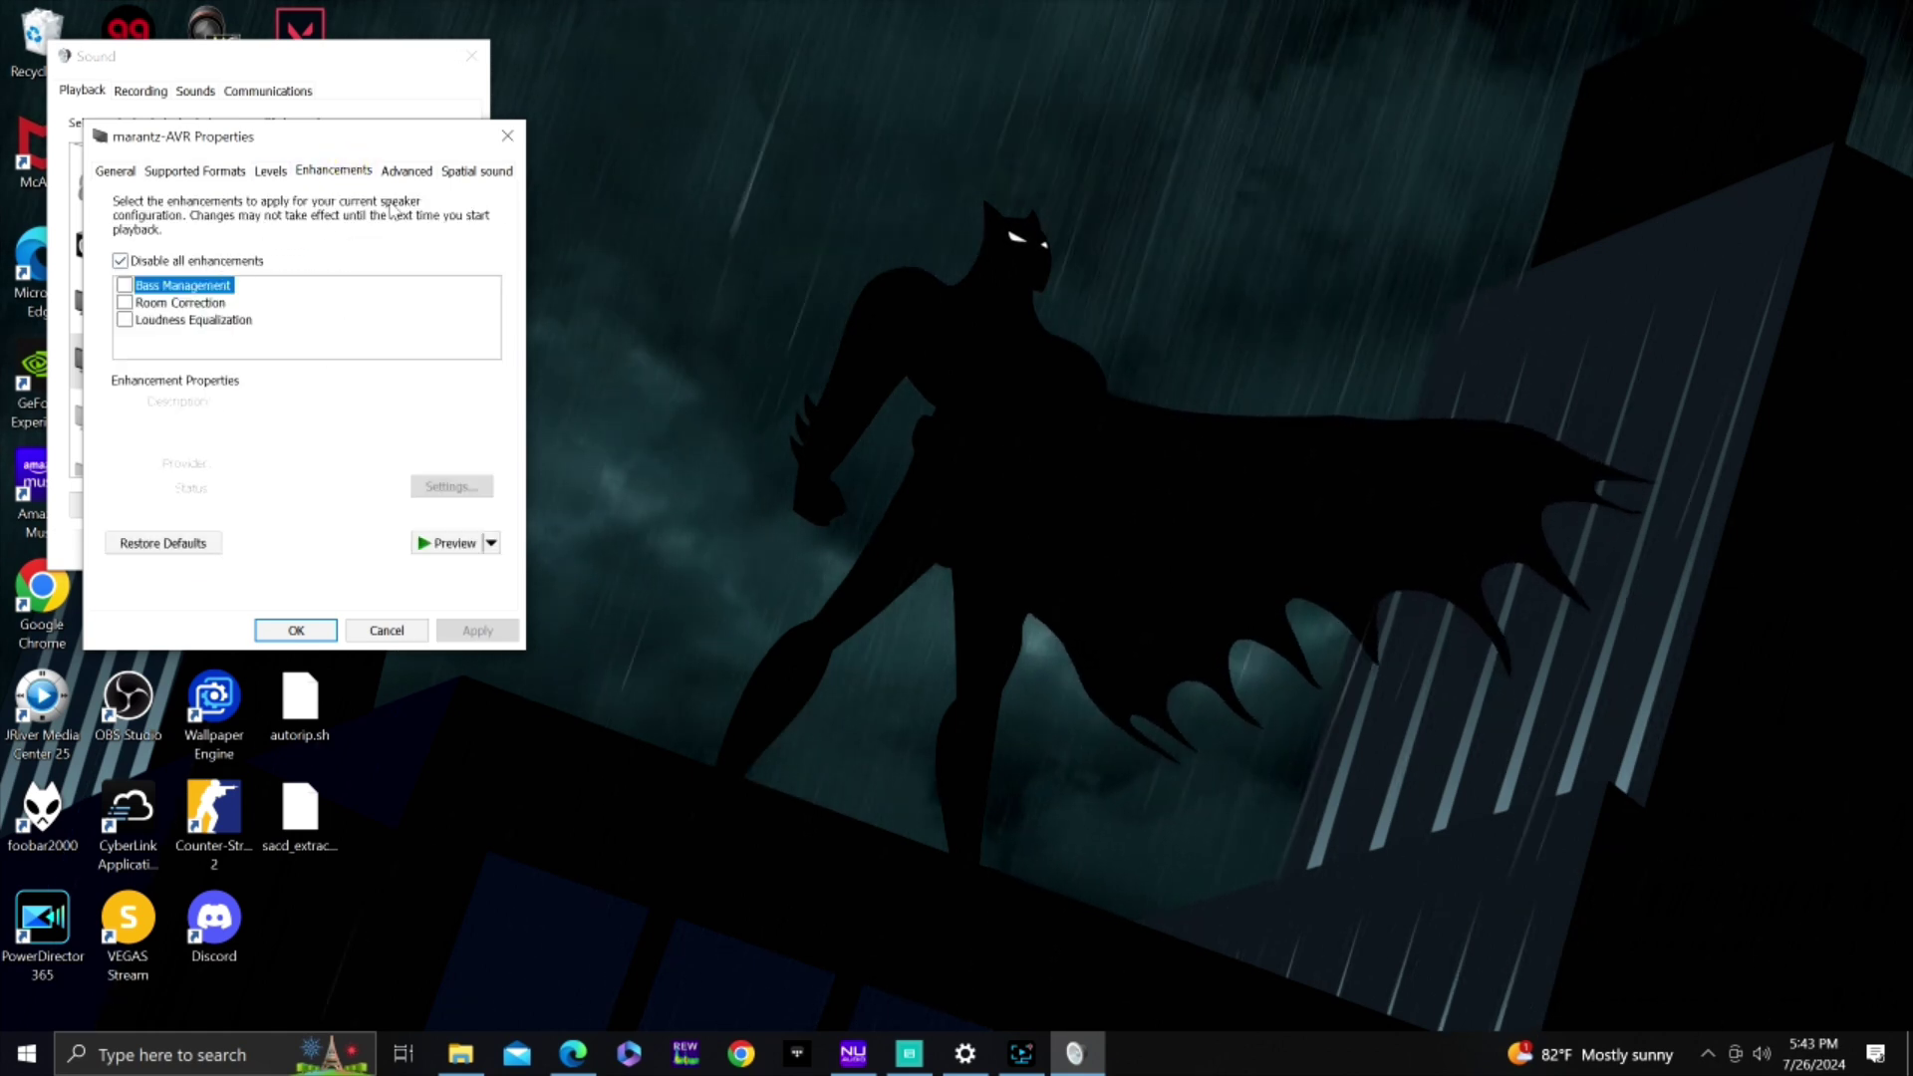
left_click(425, 172)
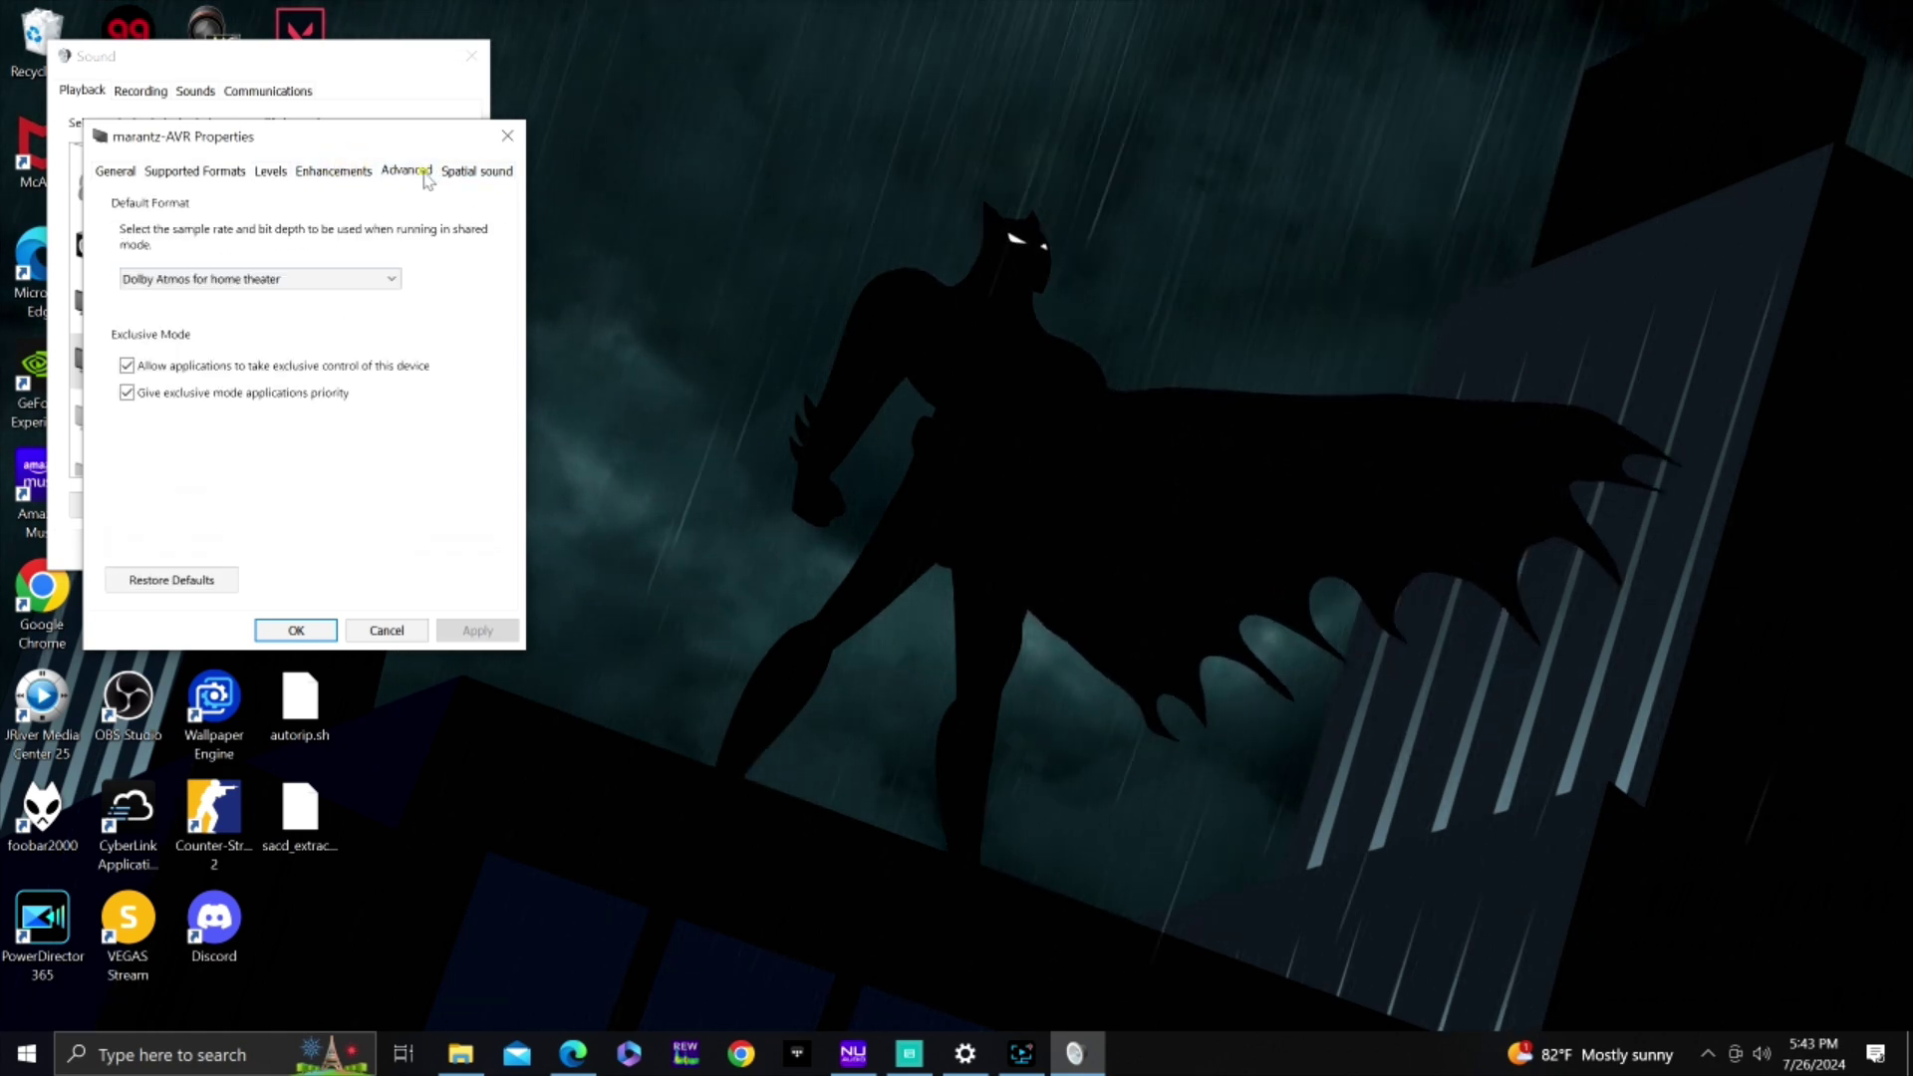
Choose Dolby Atmos for home theater as the marantz-AVR default format, check its spatial sound format, and accept the properties
left_click(297, 282)
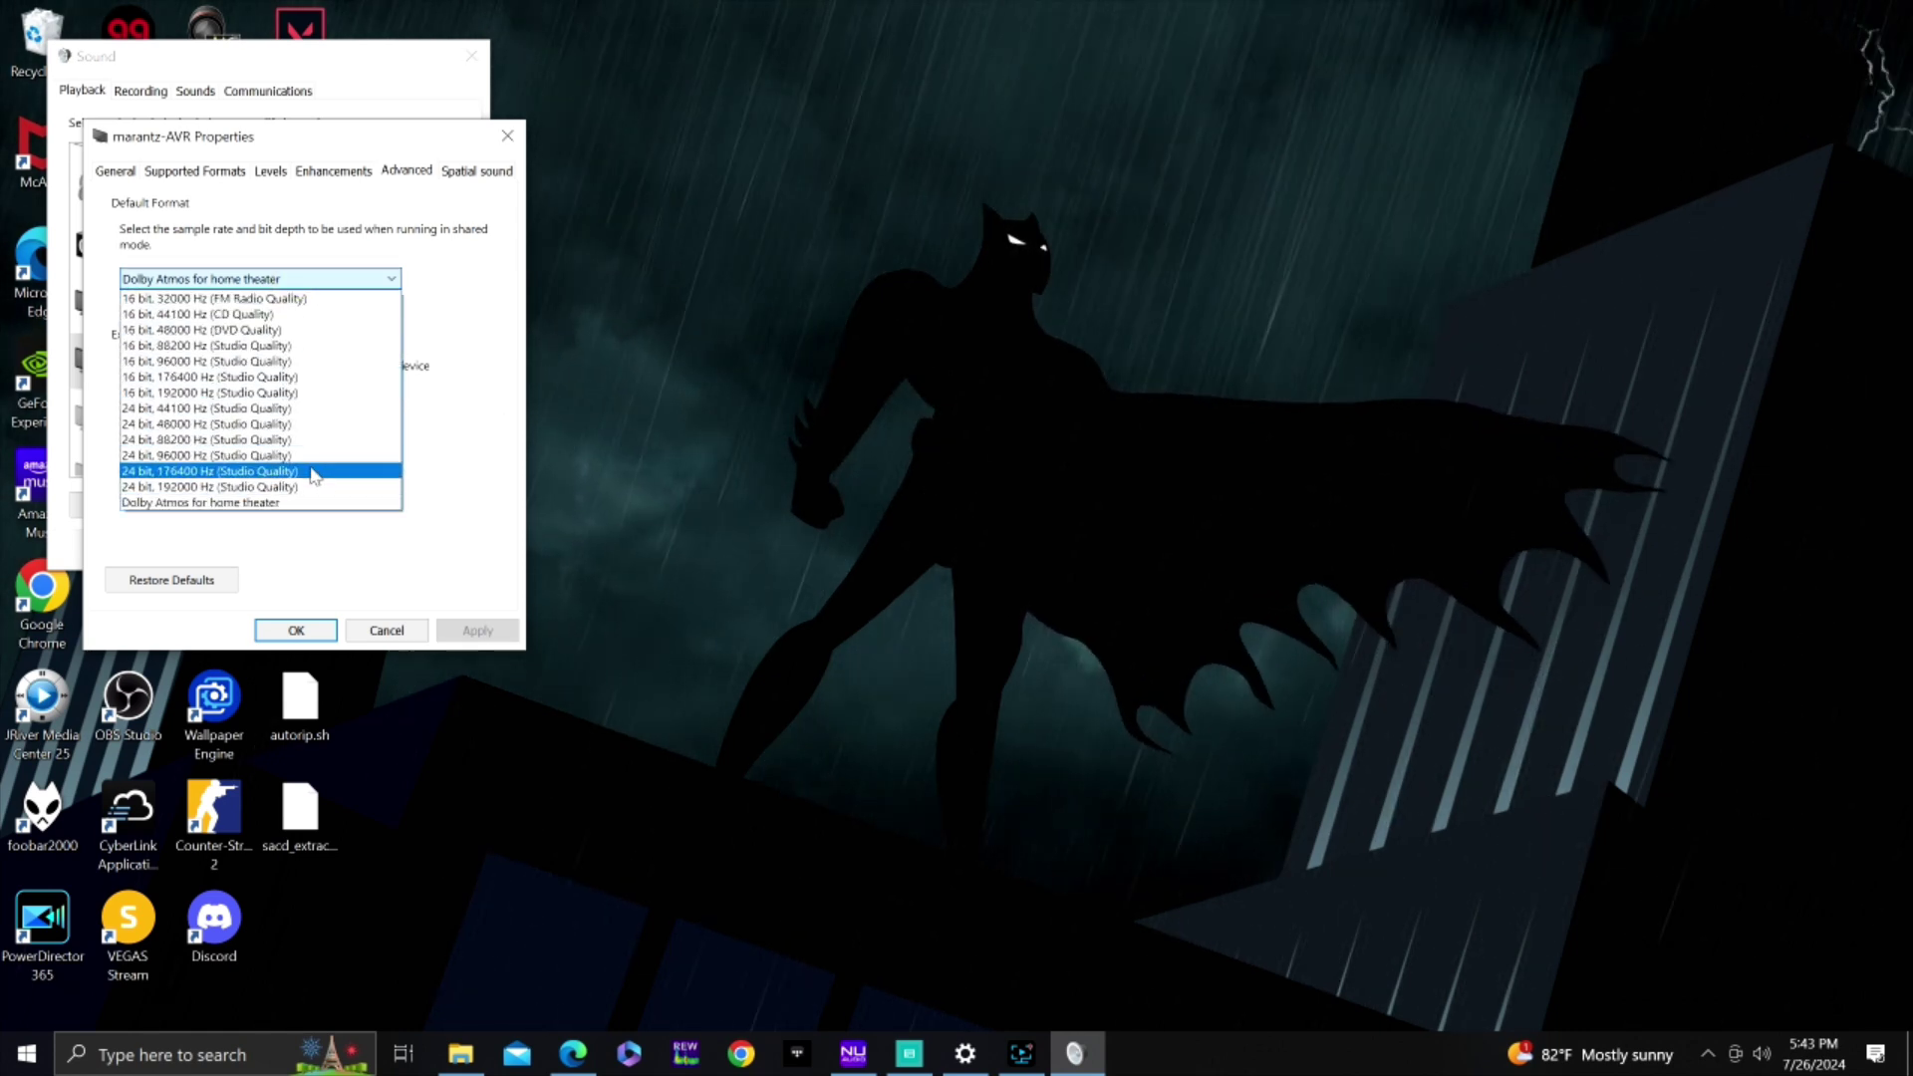
left_click(337, 507)
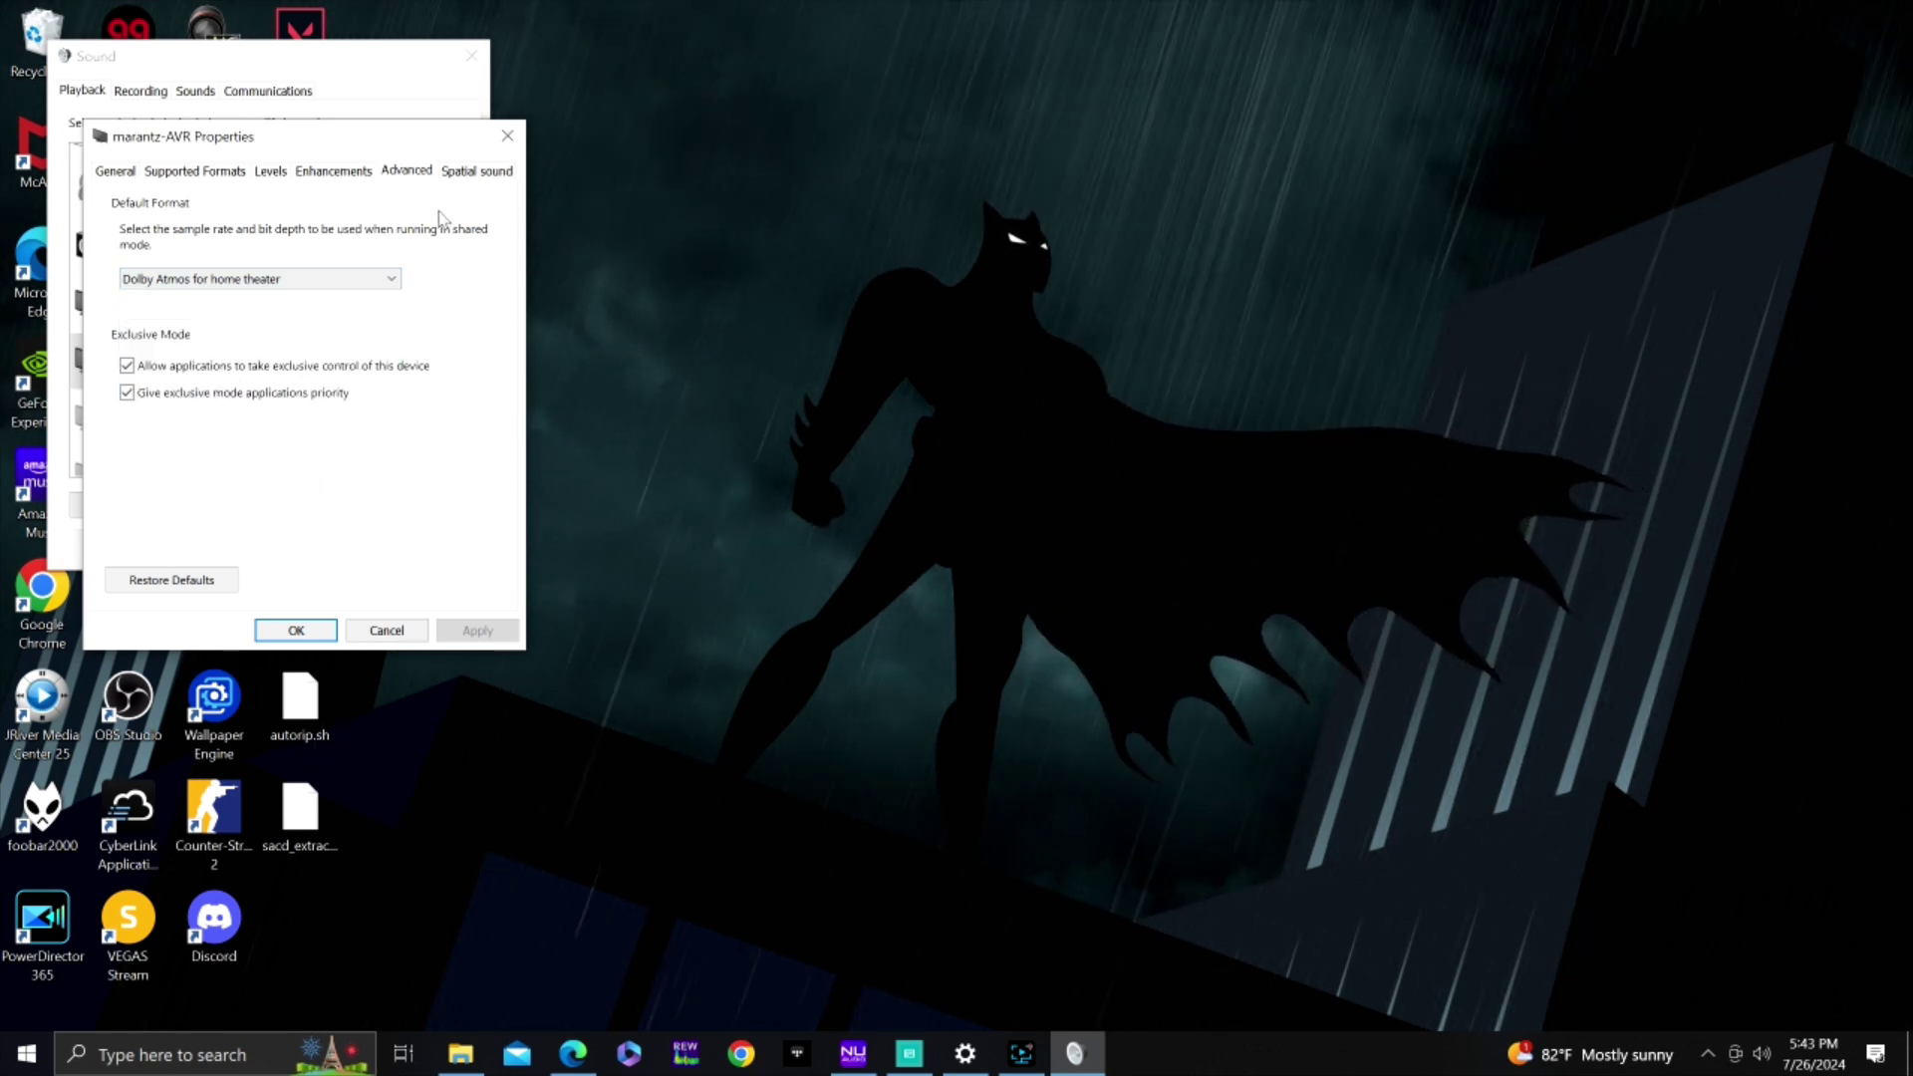
left_click(475, 176)
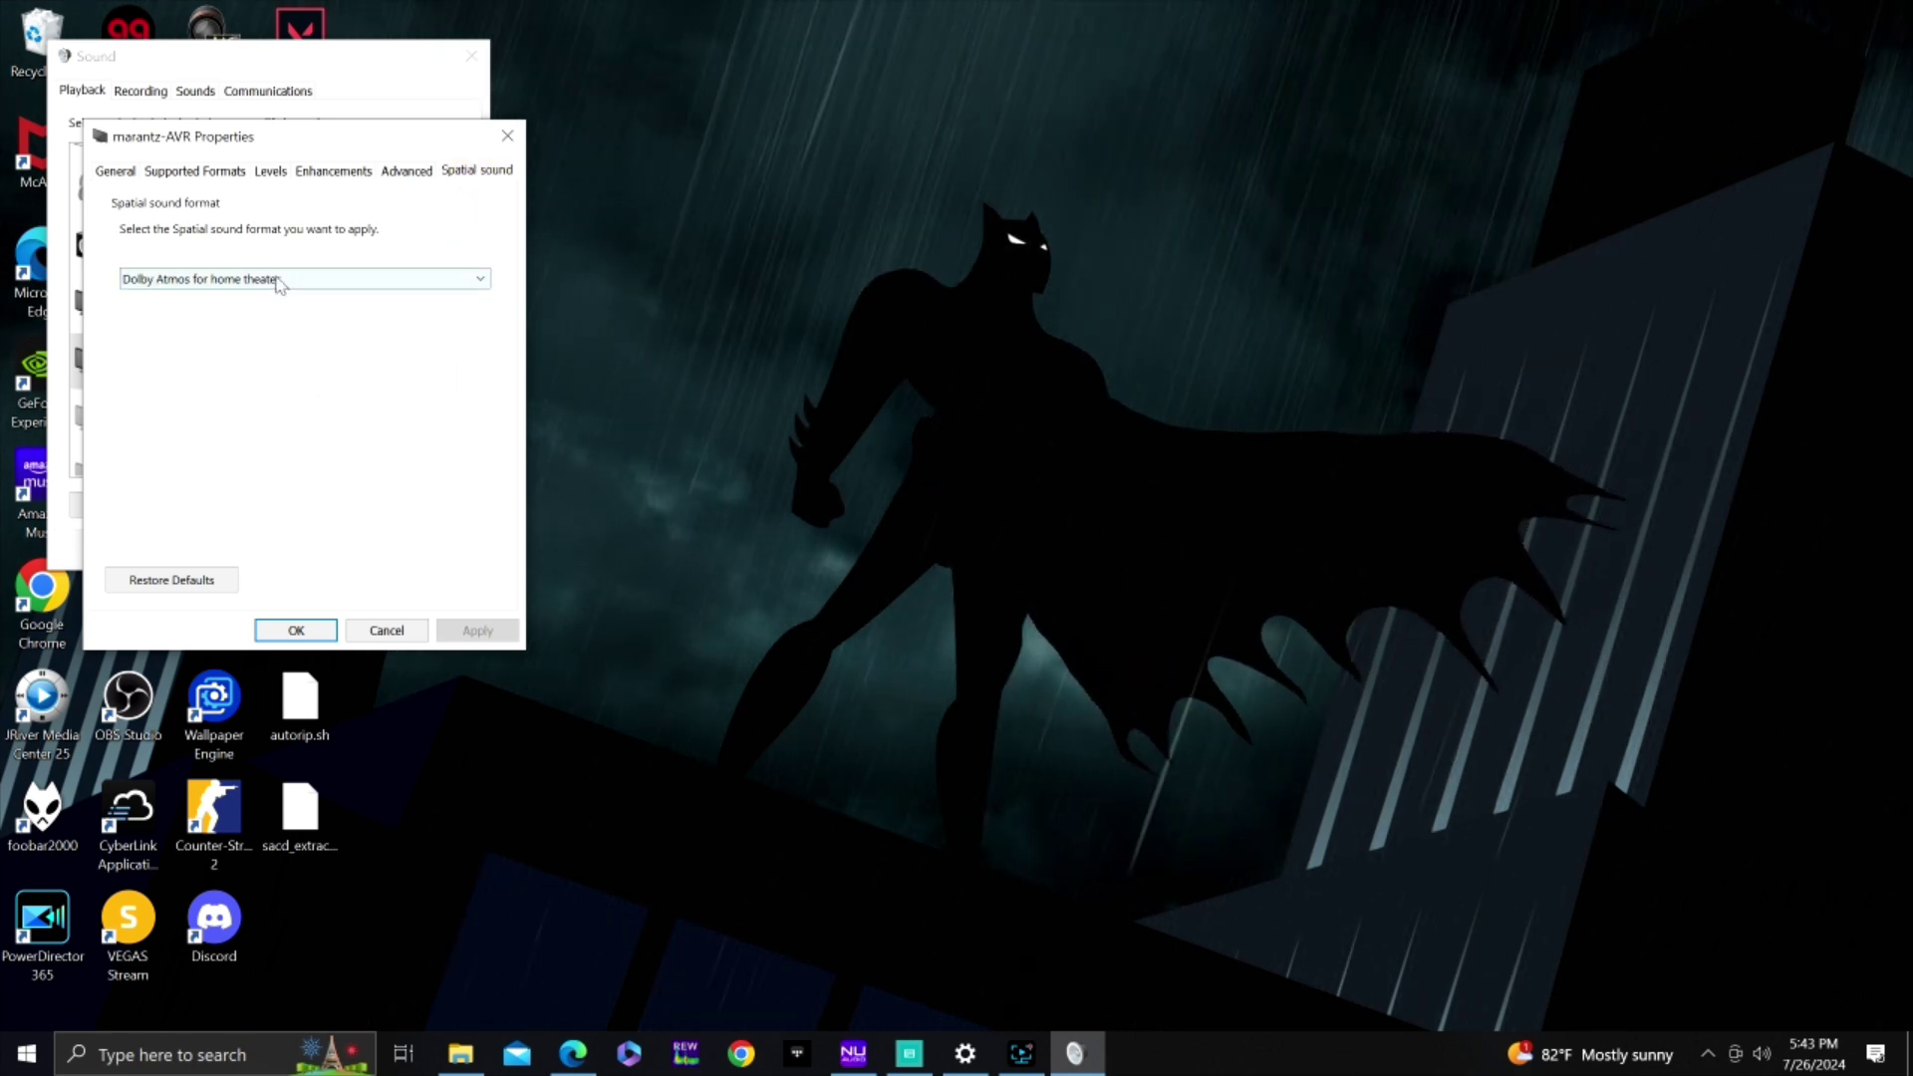
left_click(296, 630)
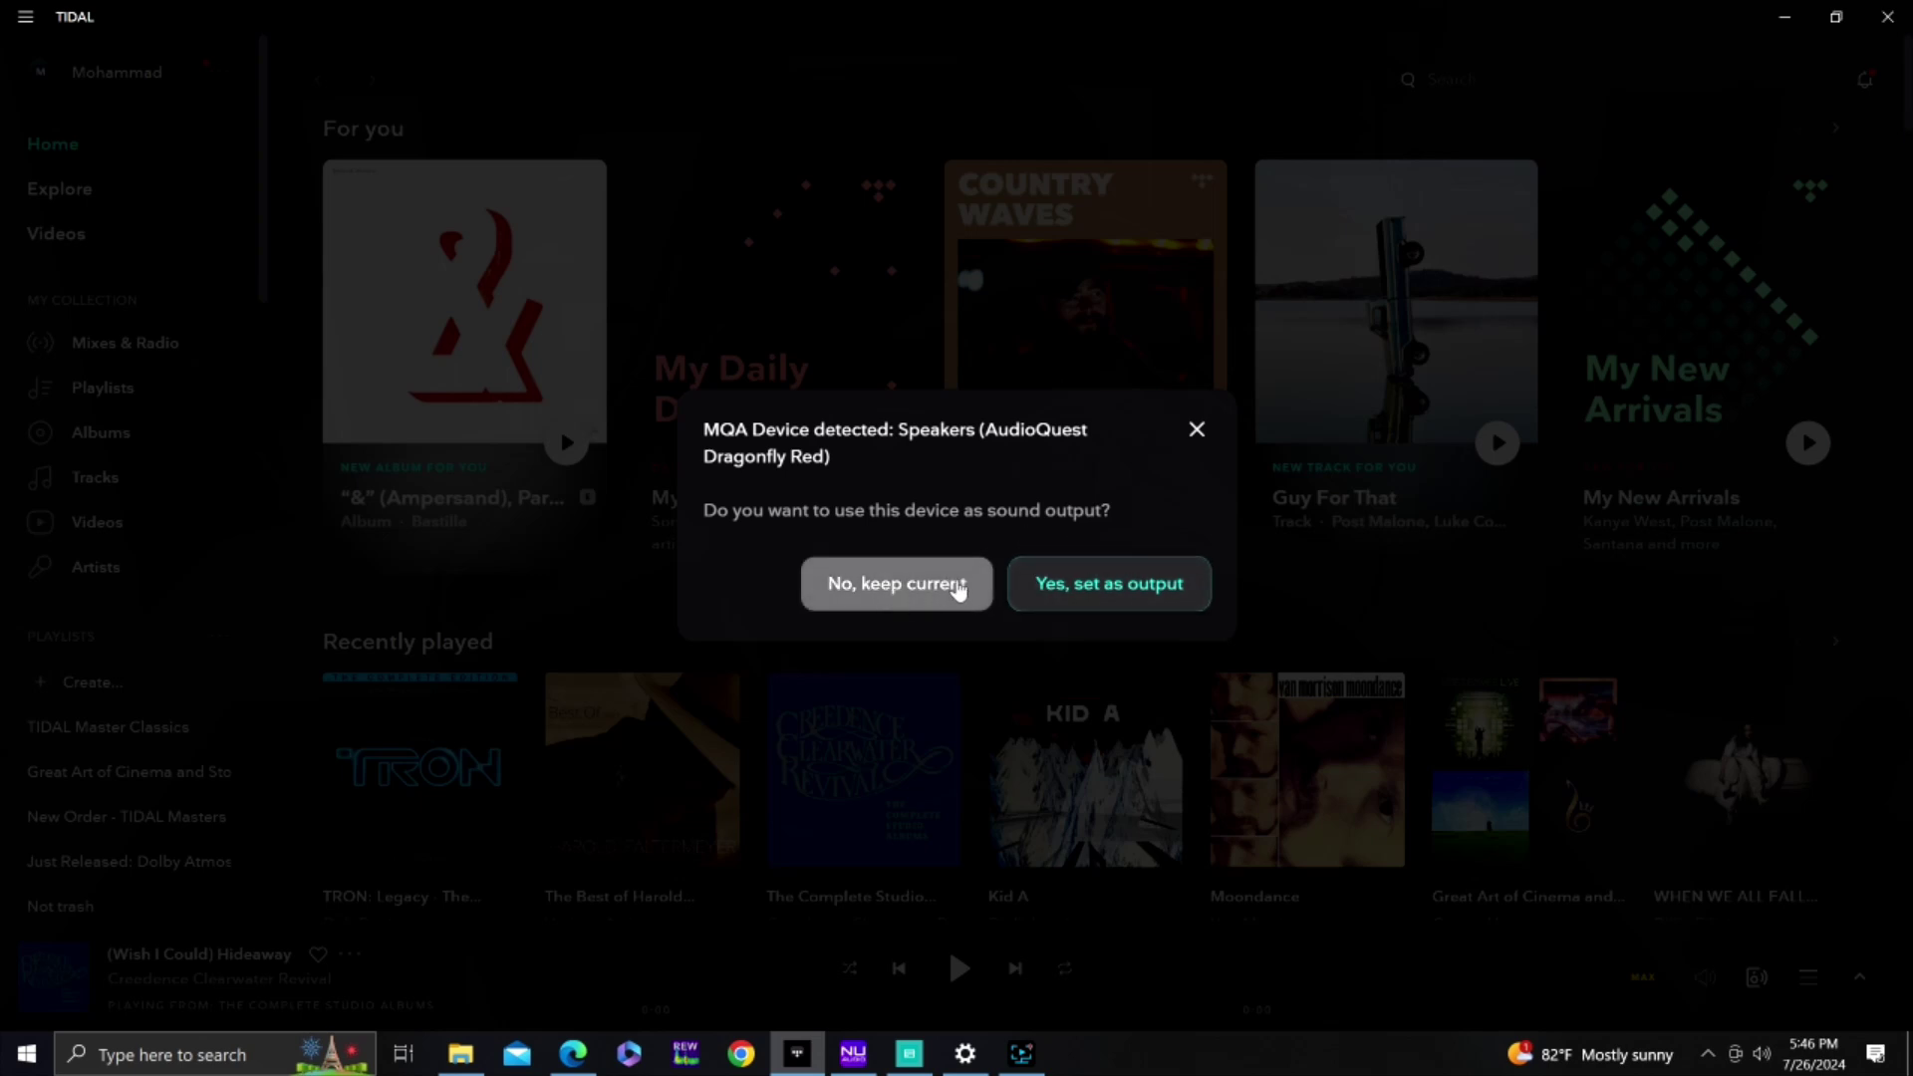
In TIDAL, decline using the detected AudioQuest Dragonfly Red and set the sound output to Speakers (Pre Box S2 Digital)
left_click(957, 586)
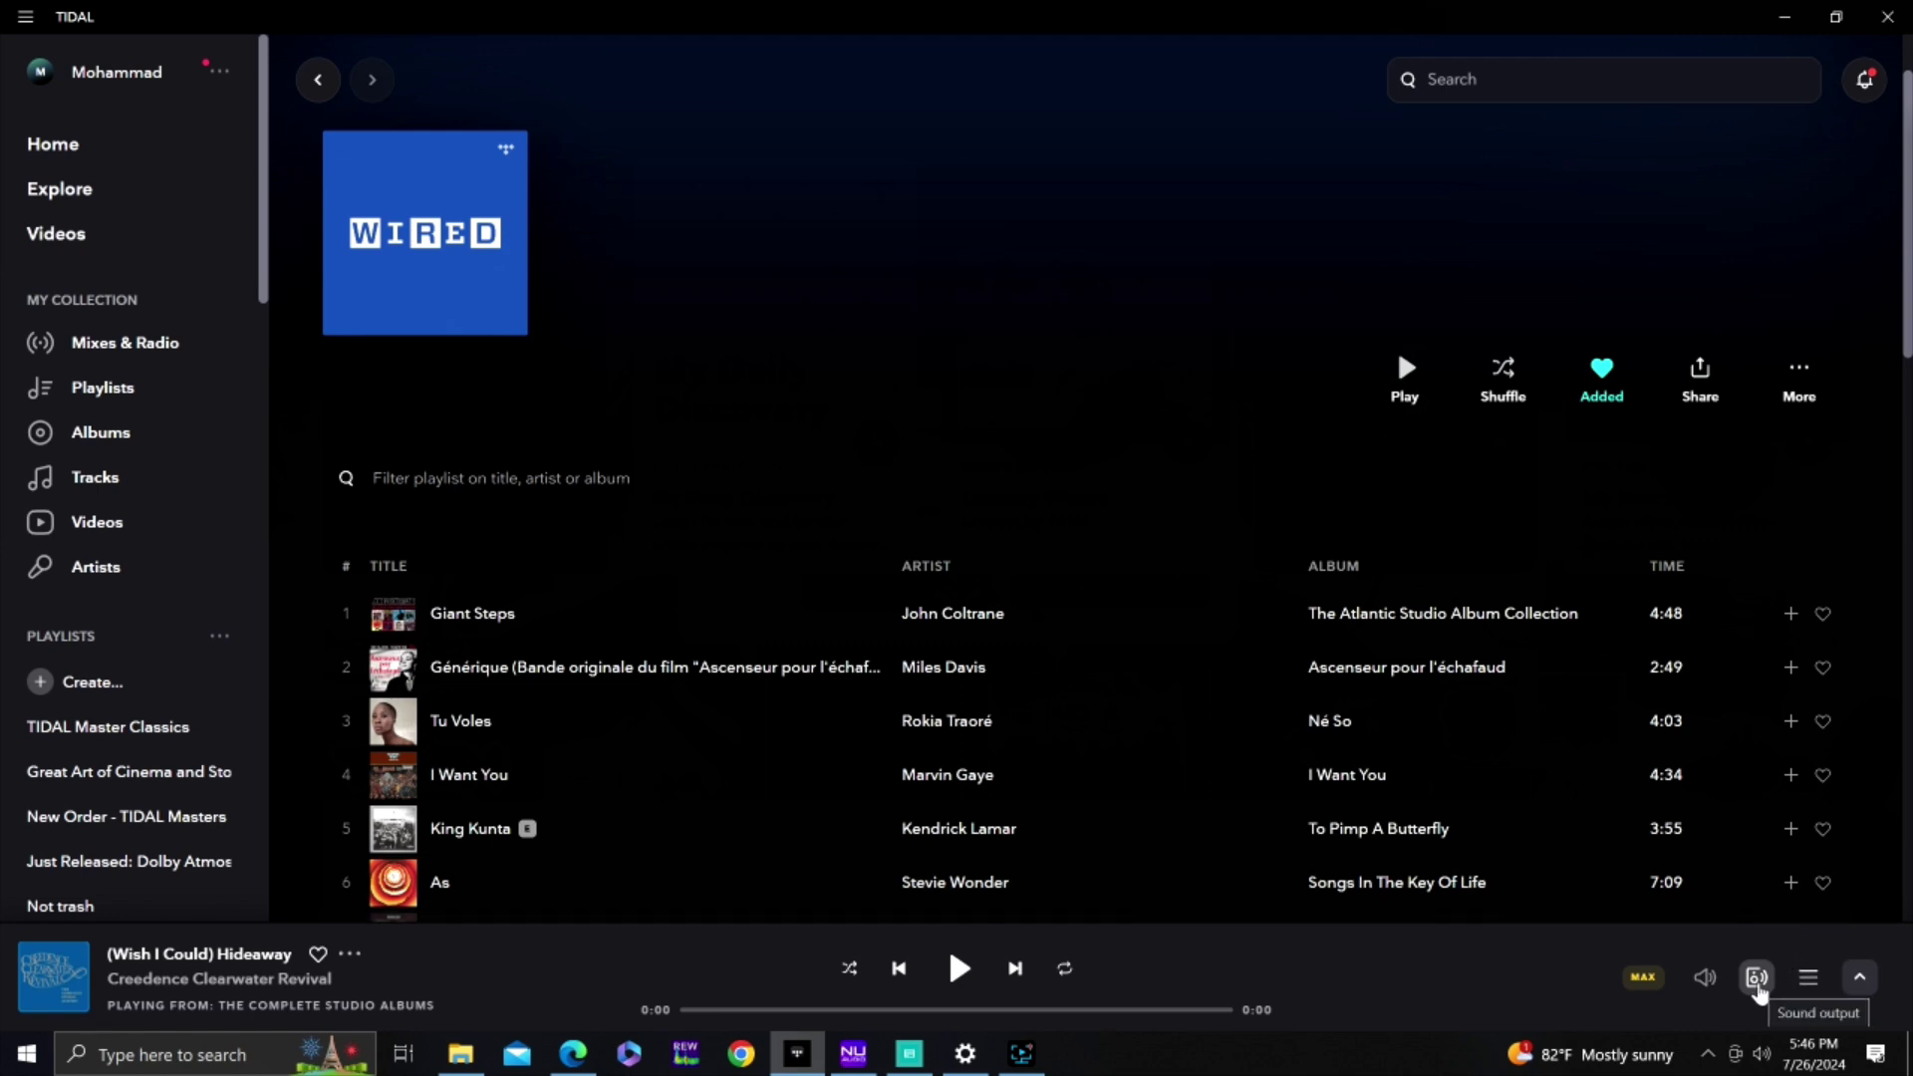
left_click(1759, 989)
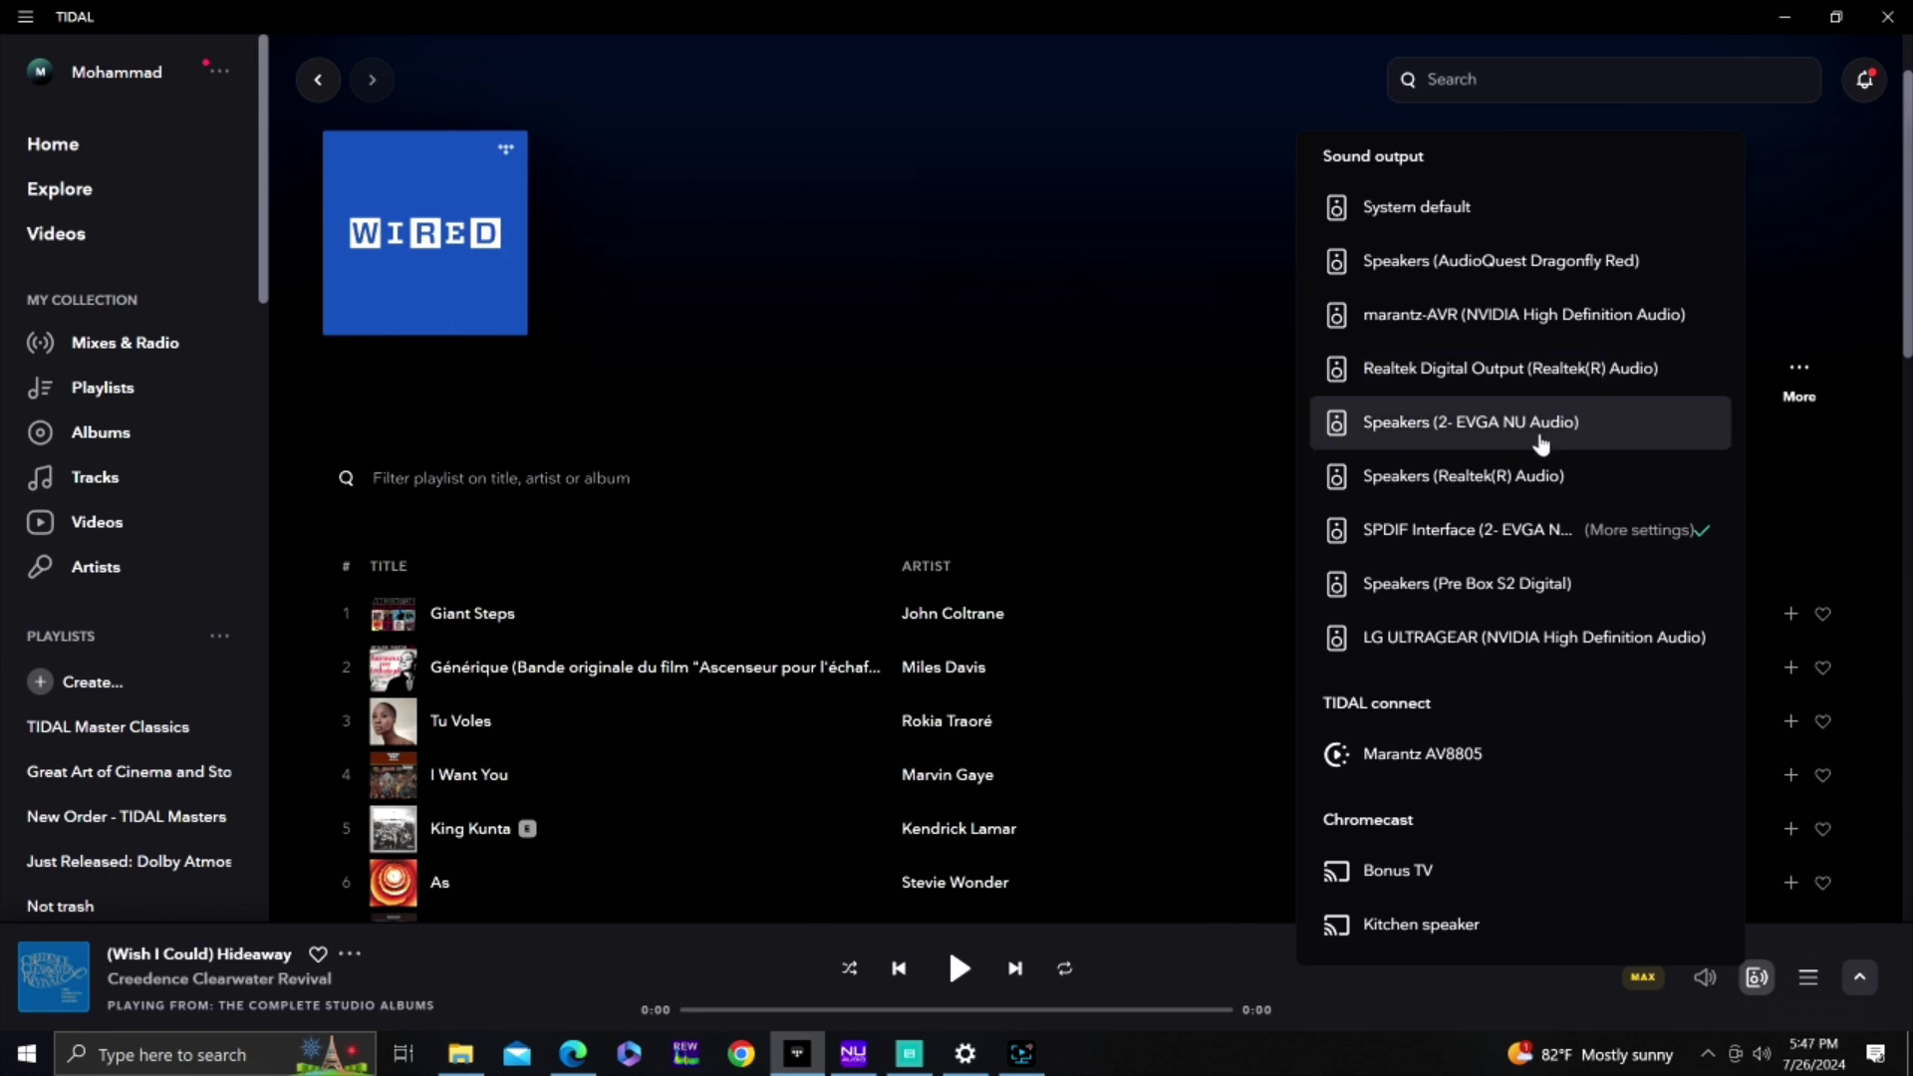
left_click(1472, 596)
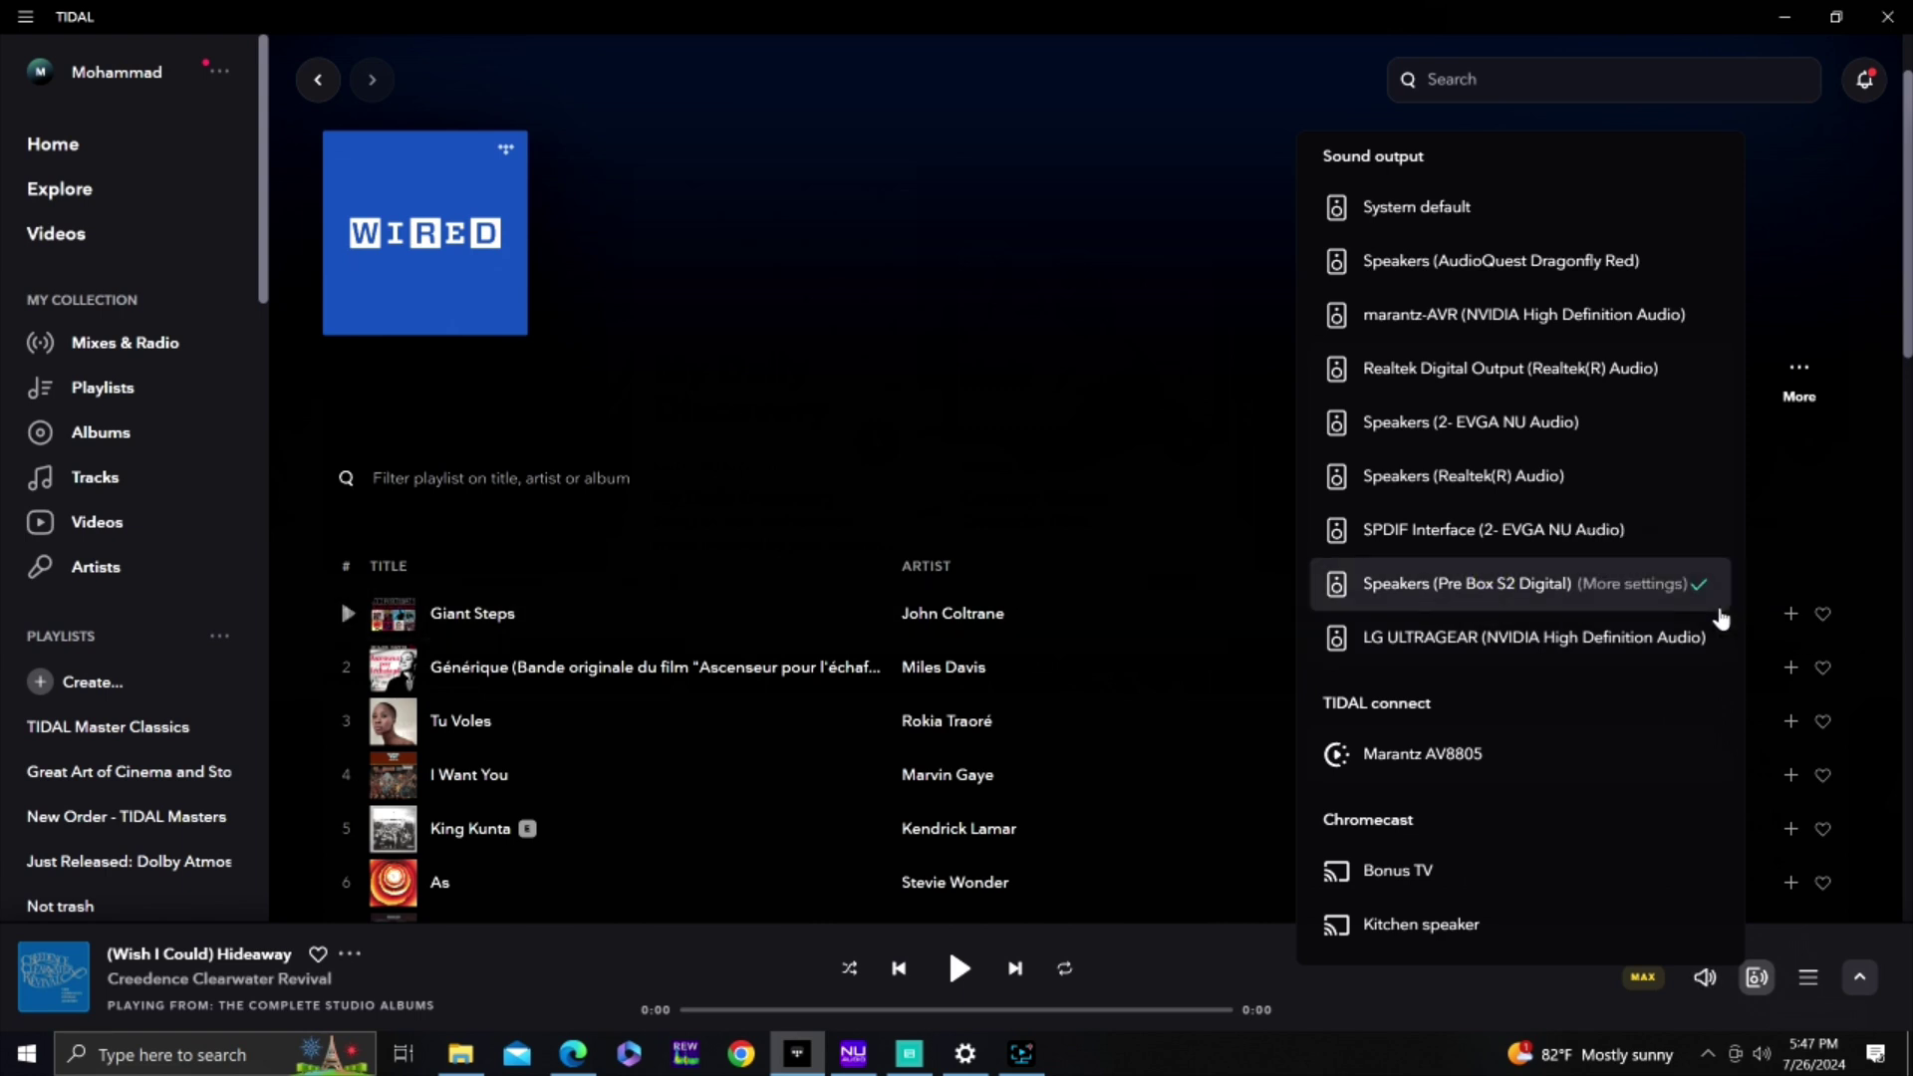
Enable Use Exclusive Mode, Force volume and Passthrough MQA in the Pre Box S2 Digital speakers' additional output settings
left_click(1635, 585)
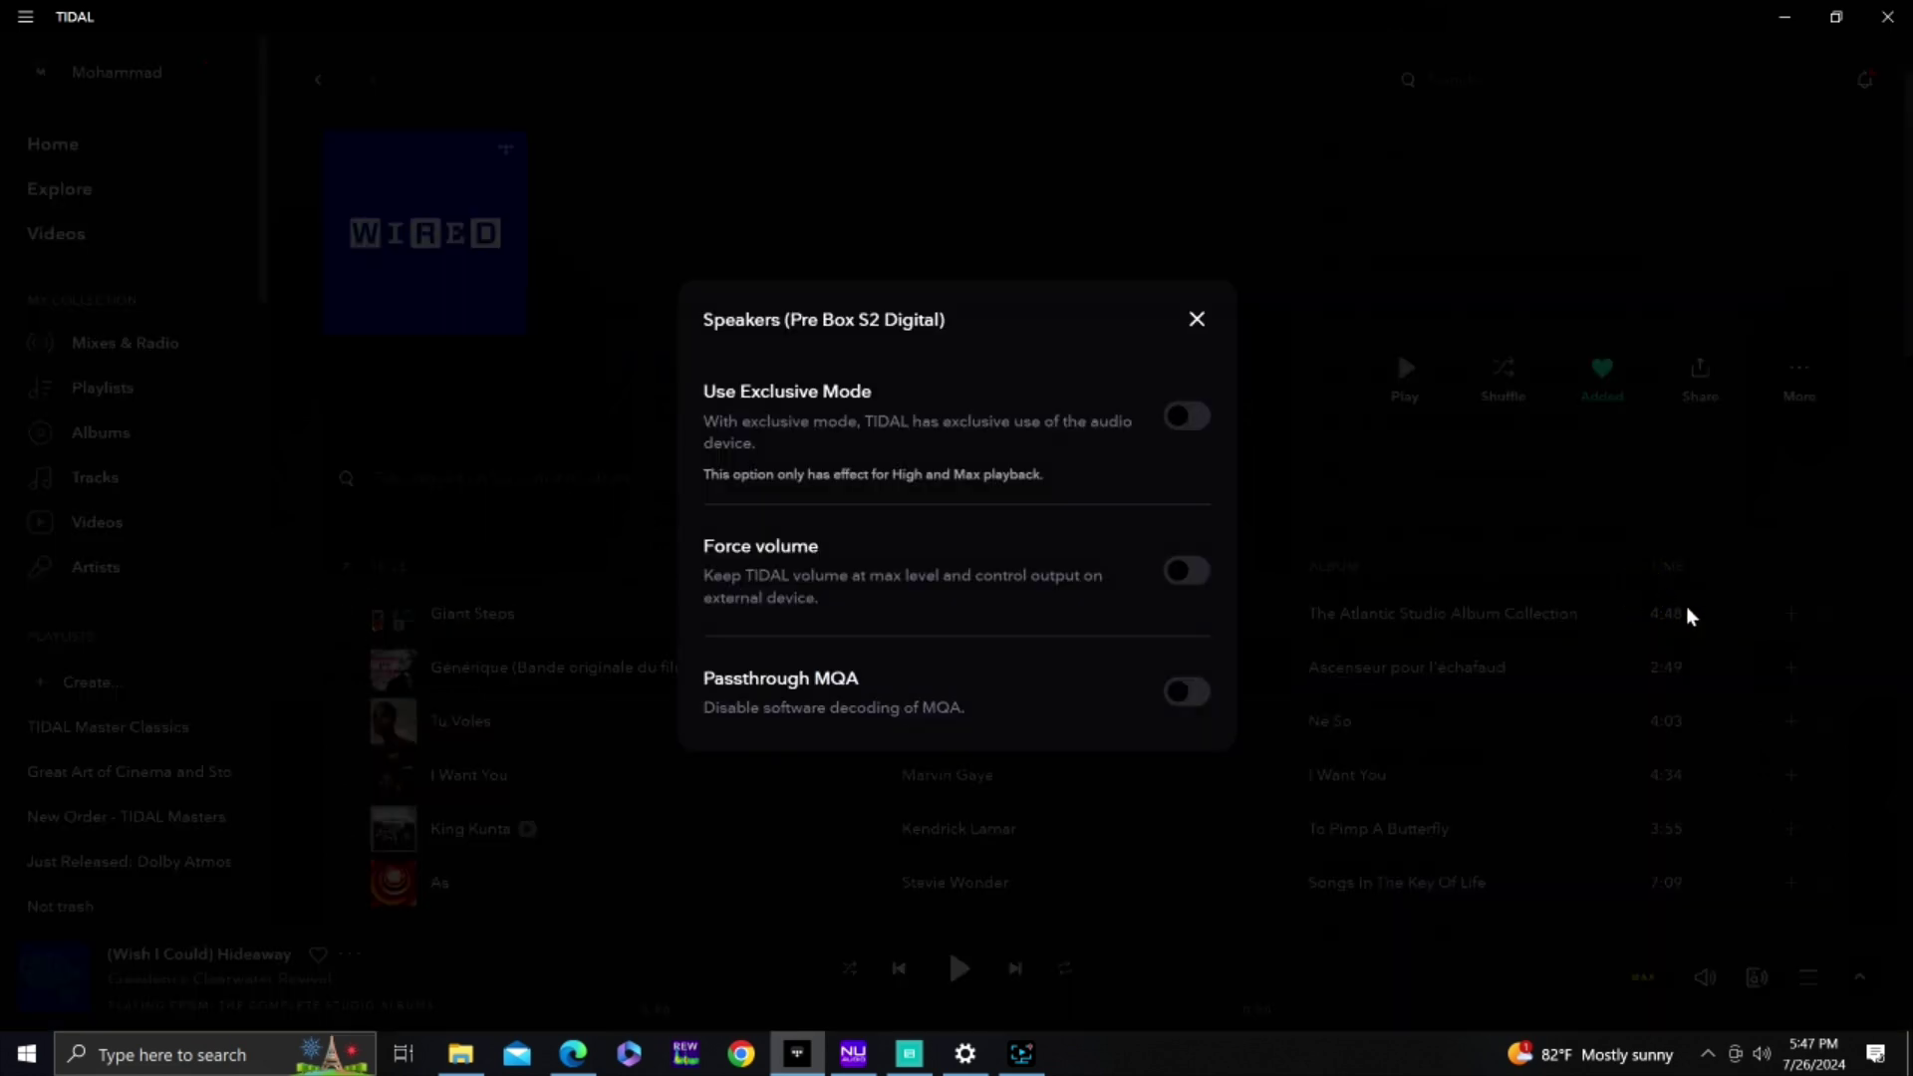
left_click(1187, 432)
left_click(1188, 578)
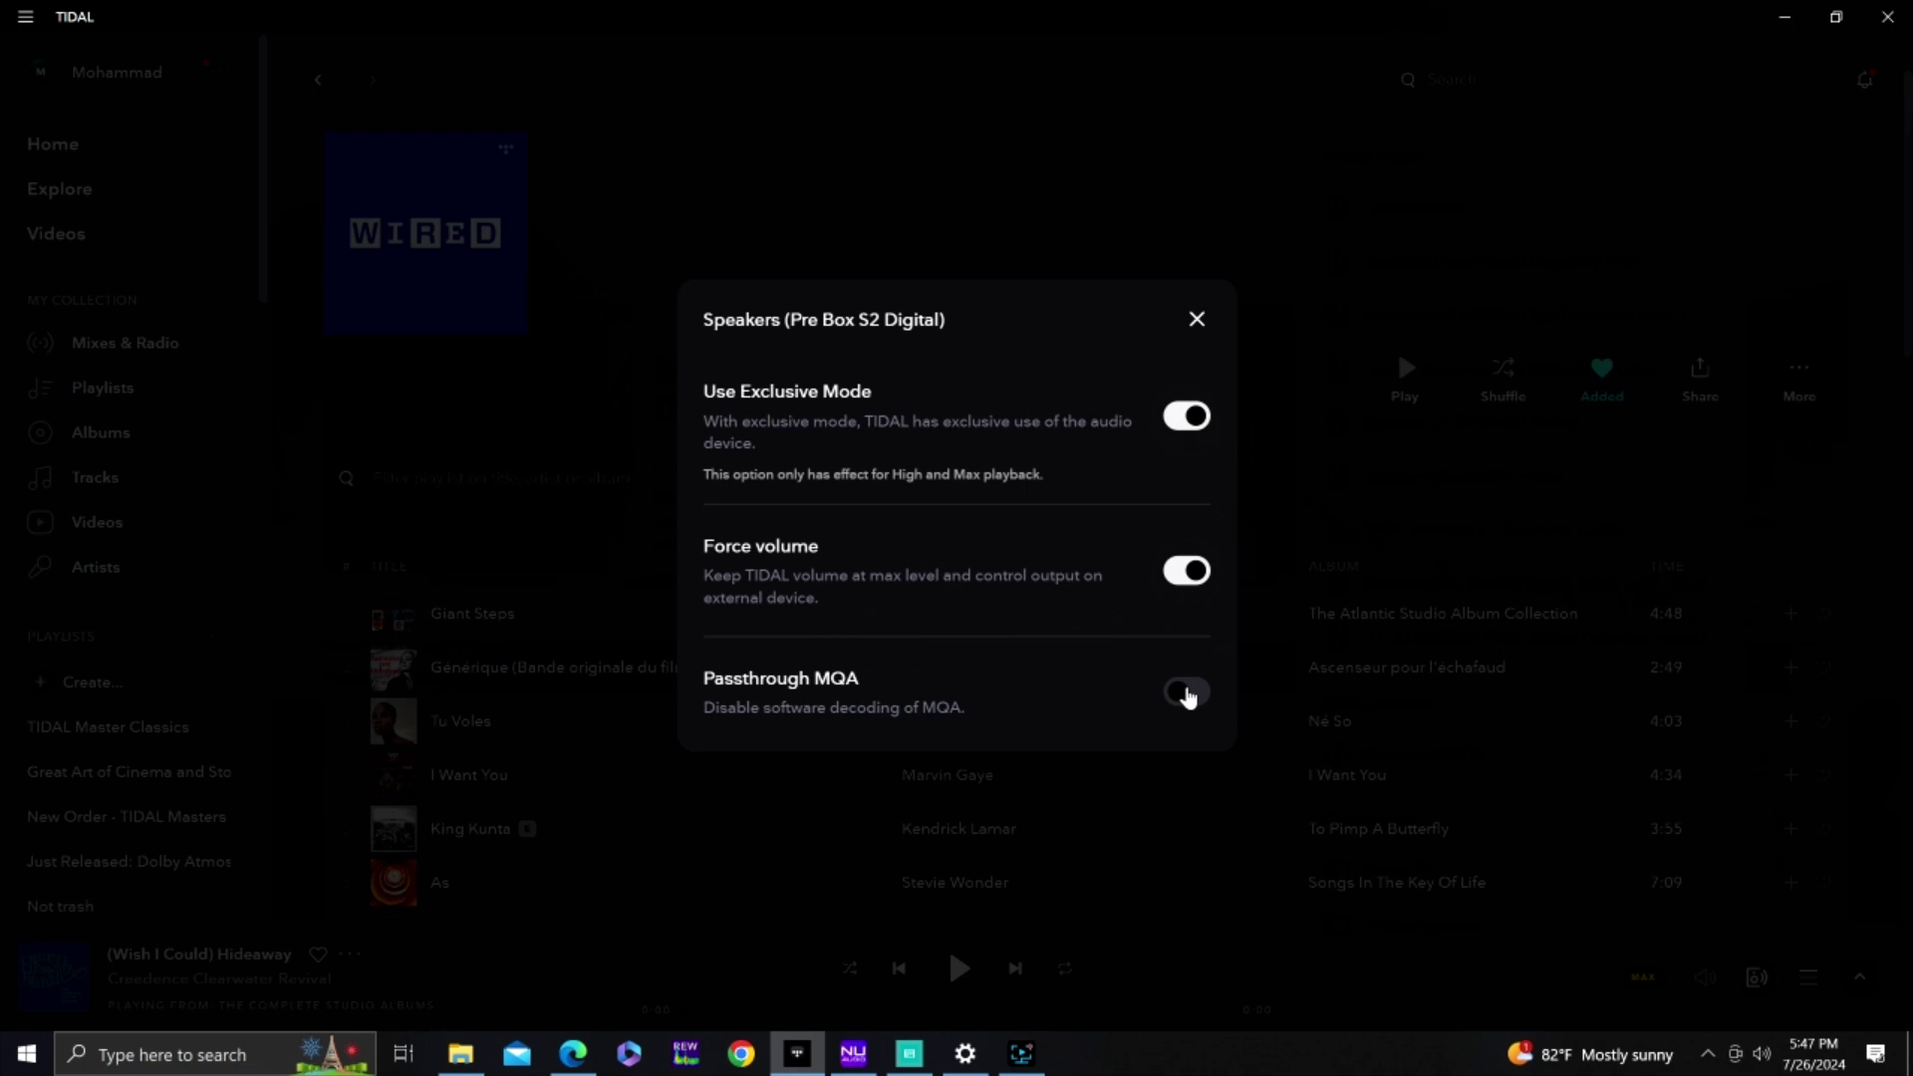
left_click(1188, 695)
left_click(1199, 320)
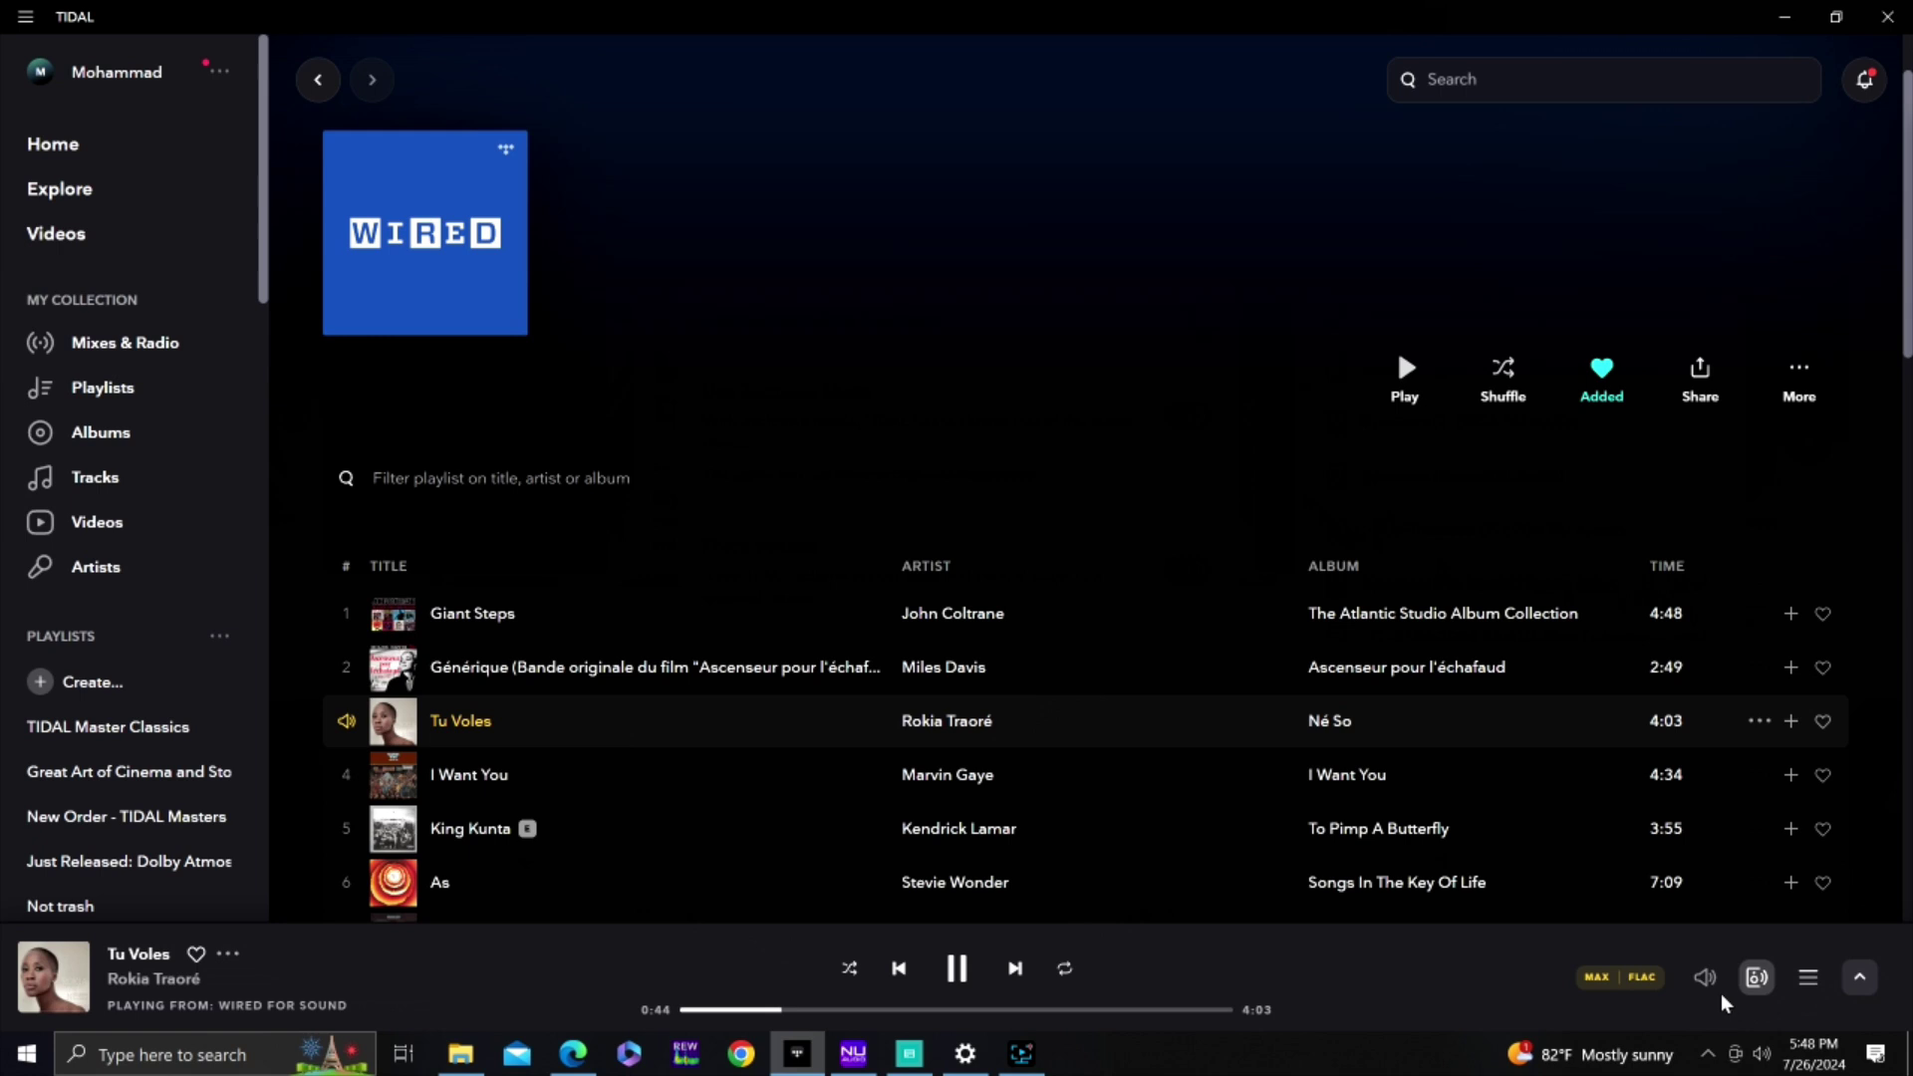
Compare the stream quality of the playing track Tu Voles with the current sample rate in the Pro-Ject Audio Control Panel
left_click(1642, 981)
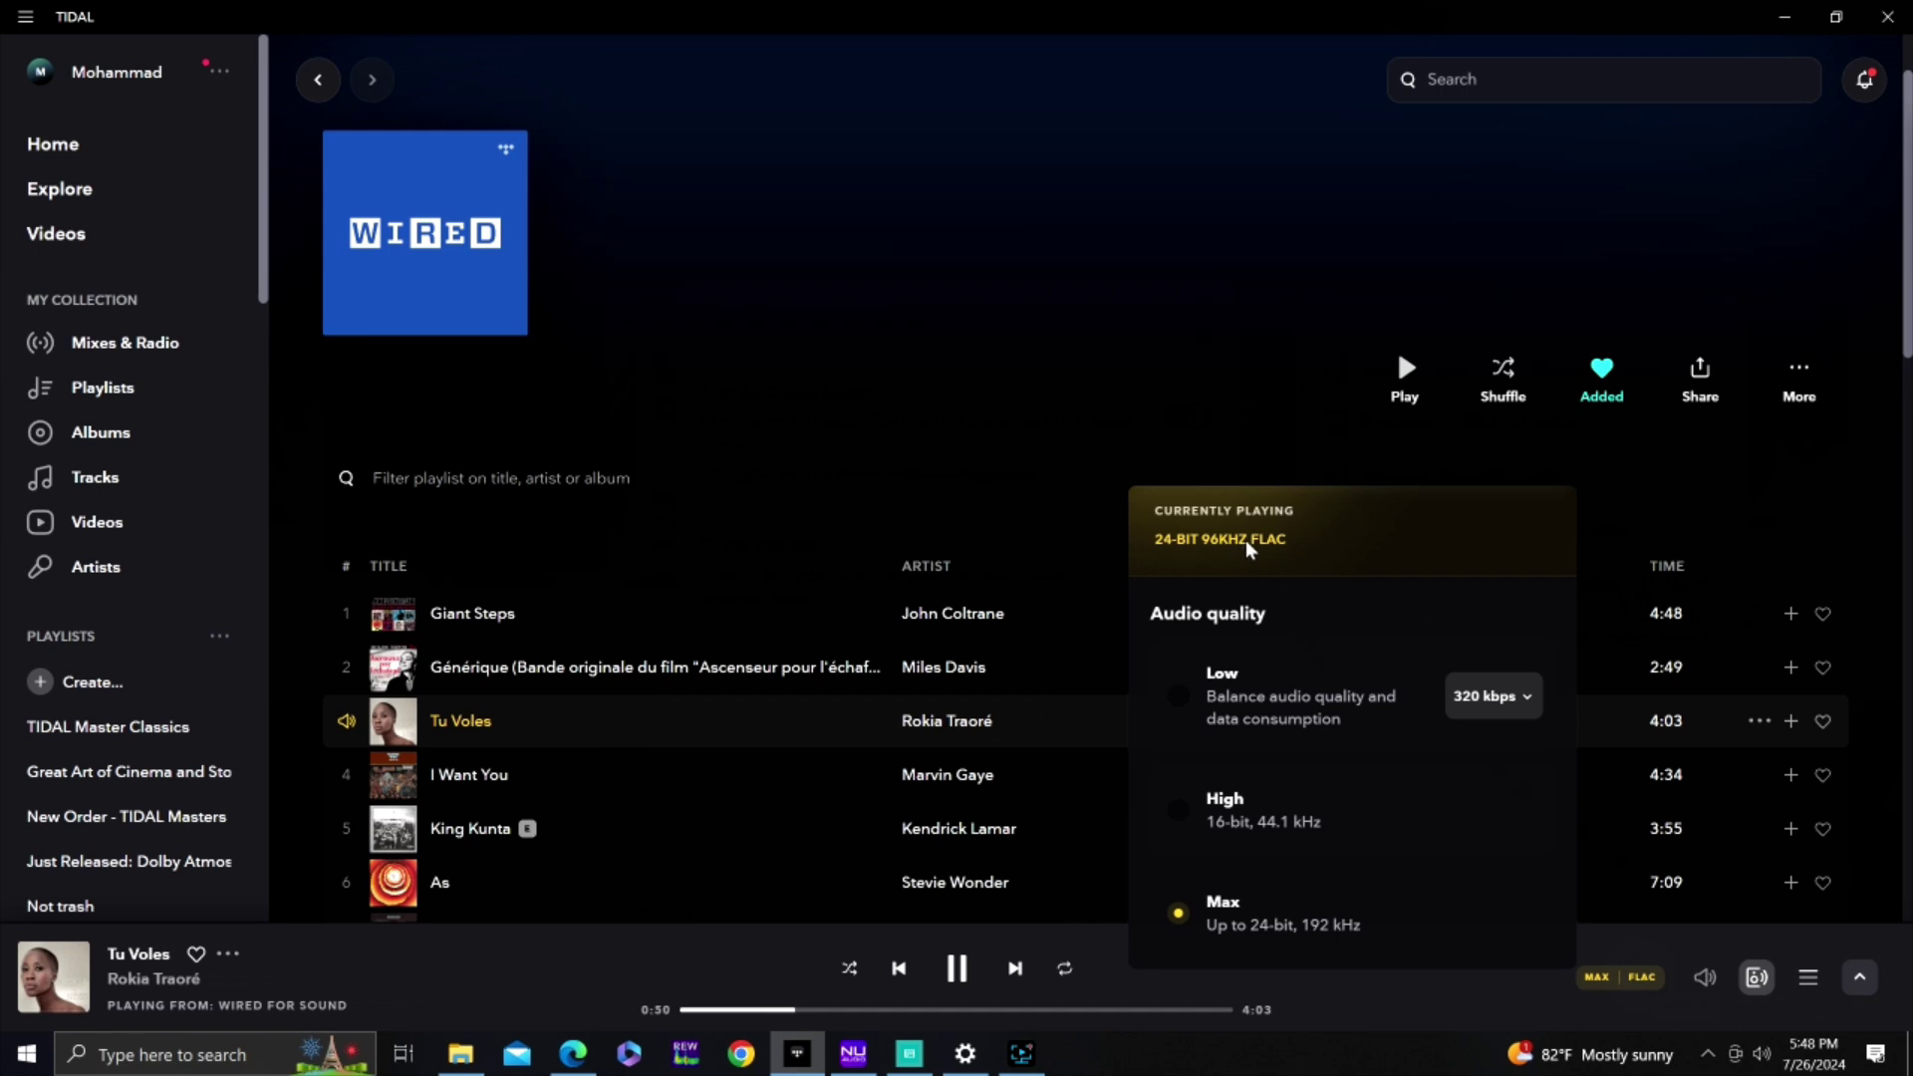
left_click(1708, 1054)
left_click(1744, 919)
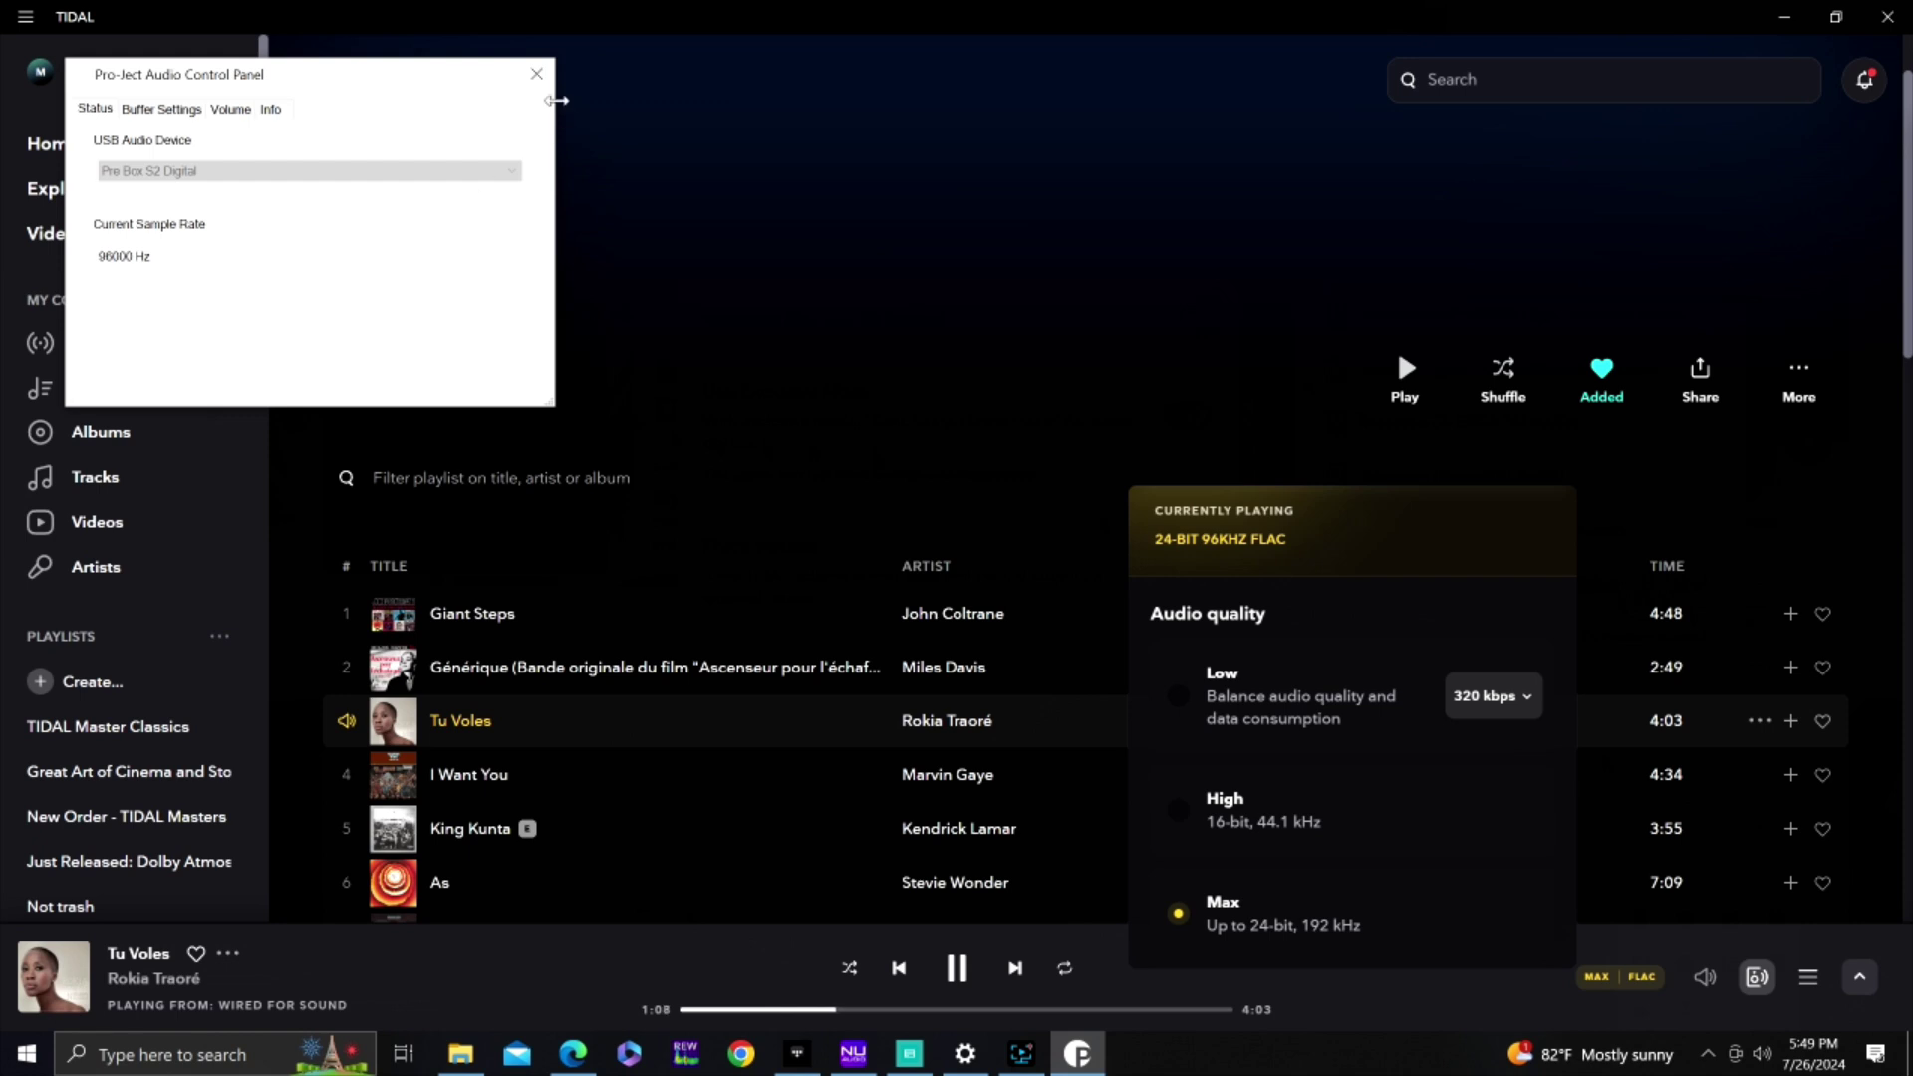
left_click(537, 75)
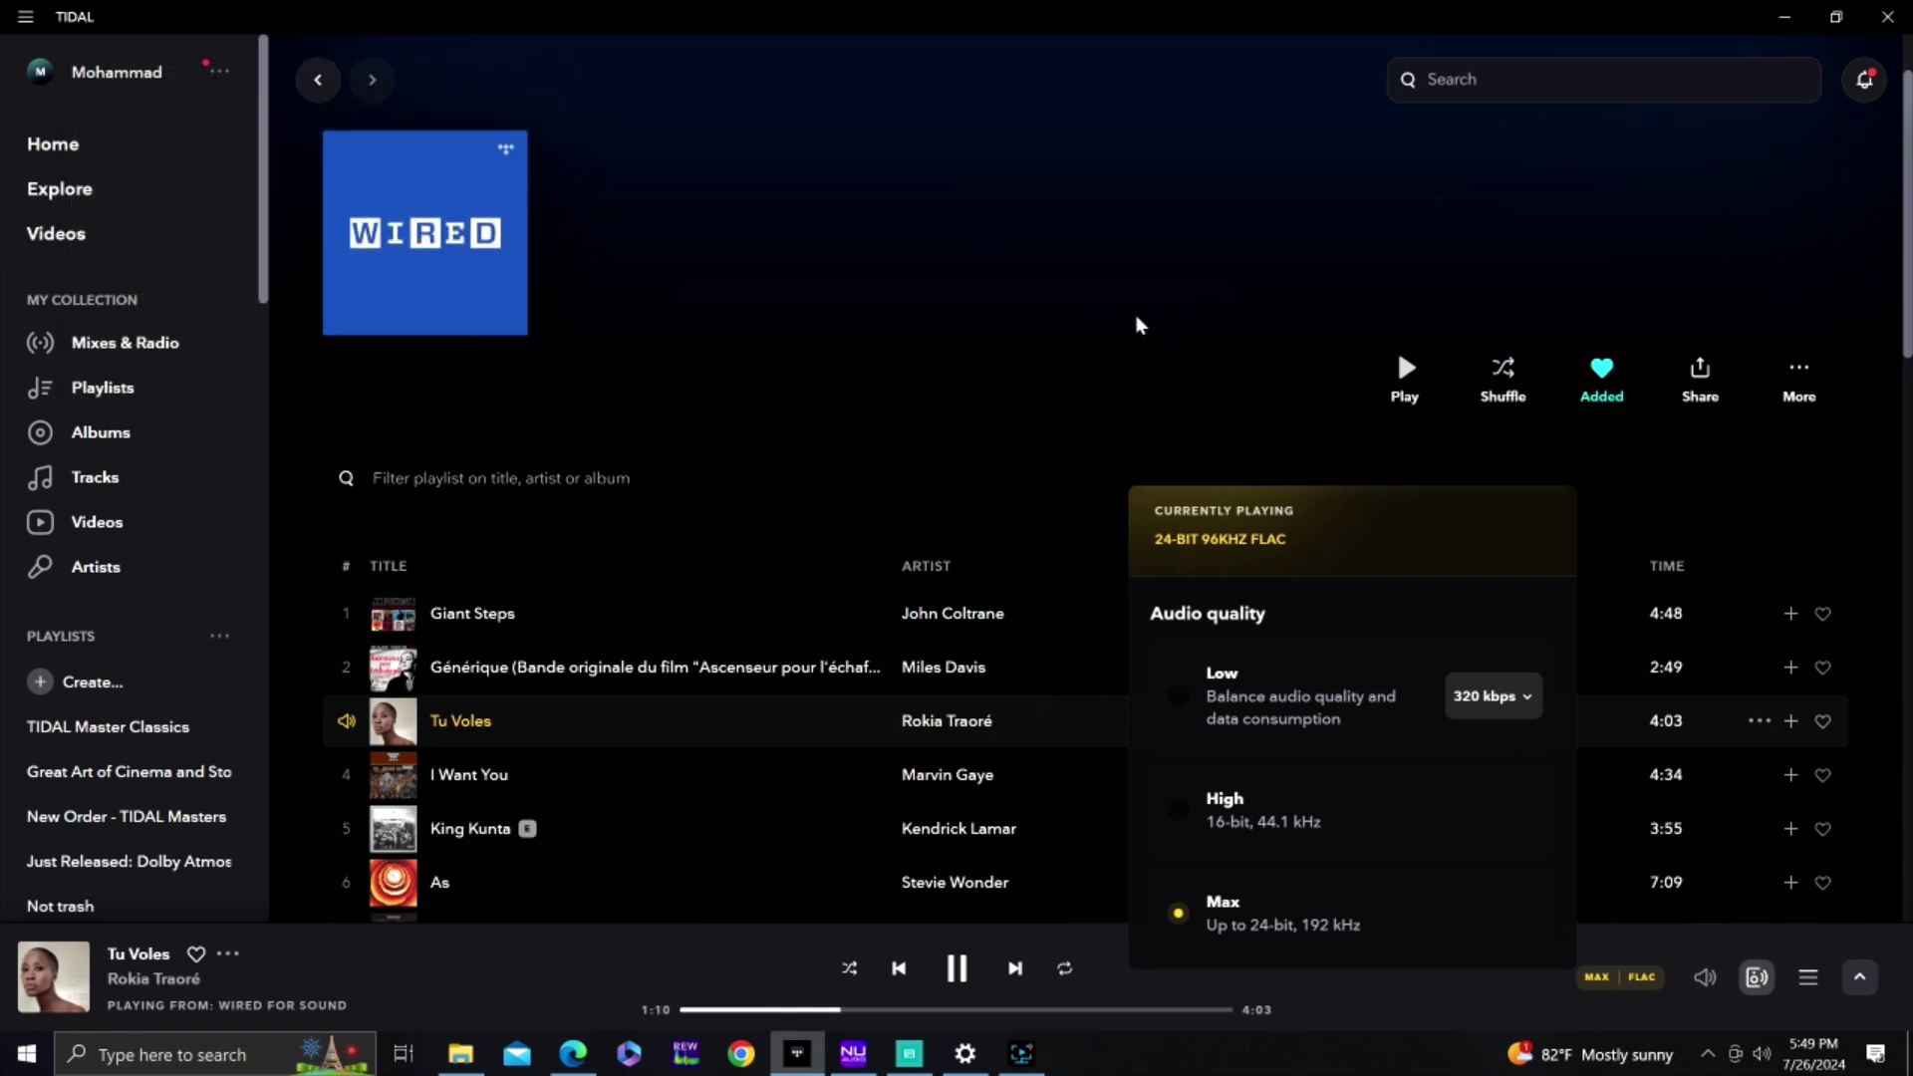
Play FREEDOM from the Wired for Sound playlist and compare its stream quality with the Pro-Ject Audio Control Panel's sample rate
scroll(1072, 533, "down", 15)
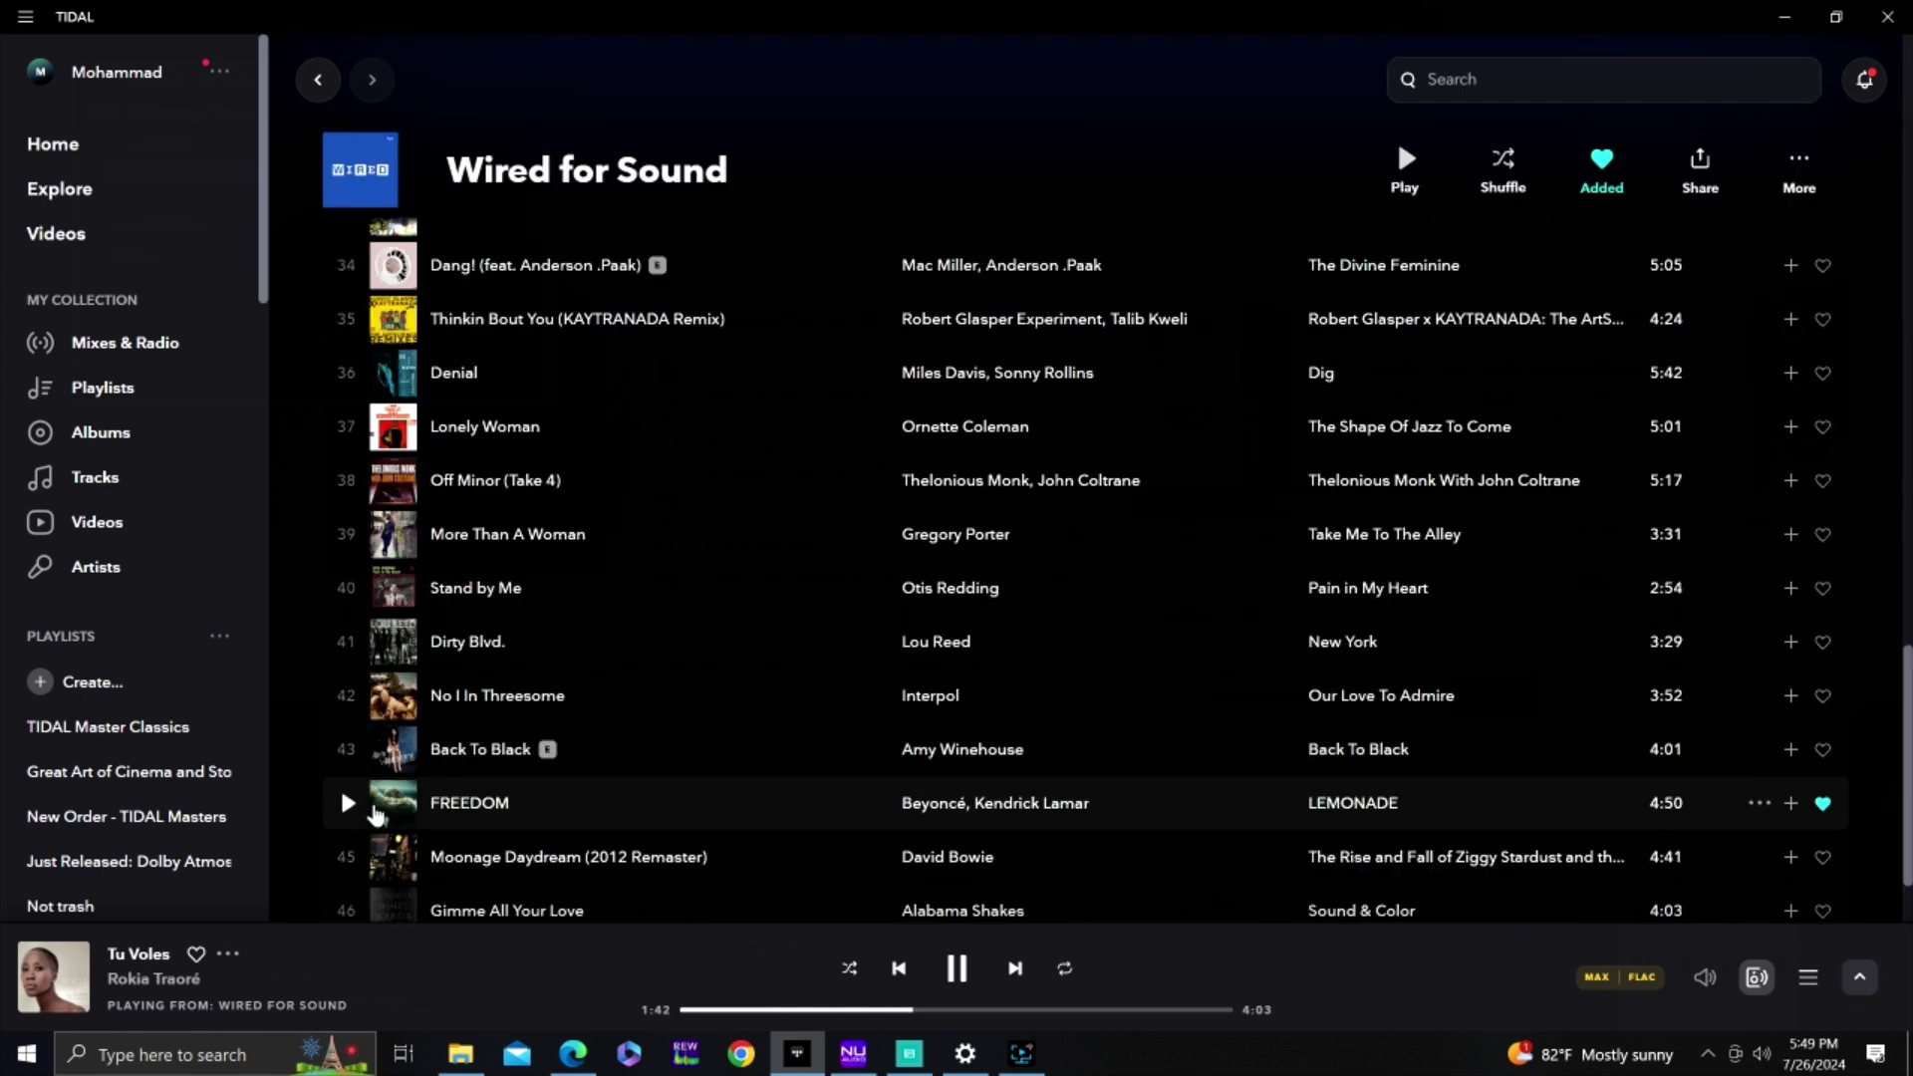
left_click(349, 804)
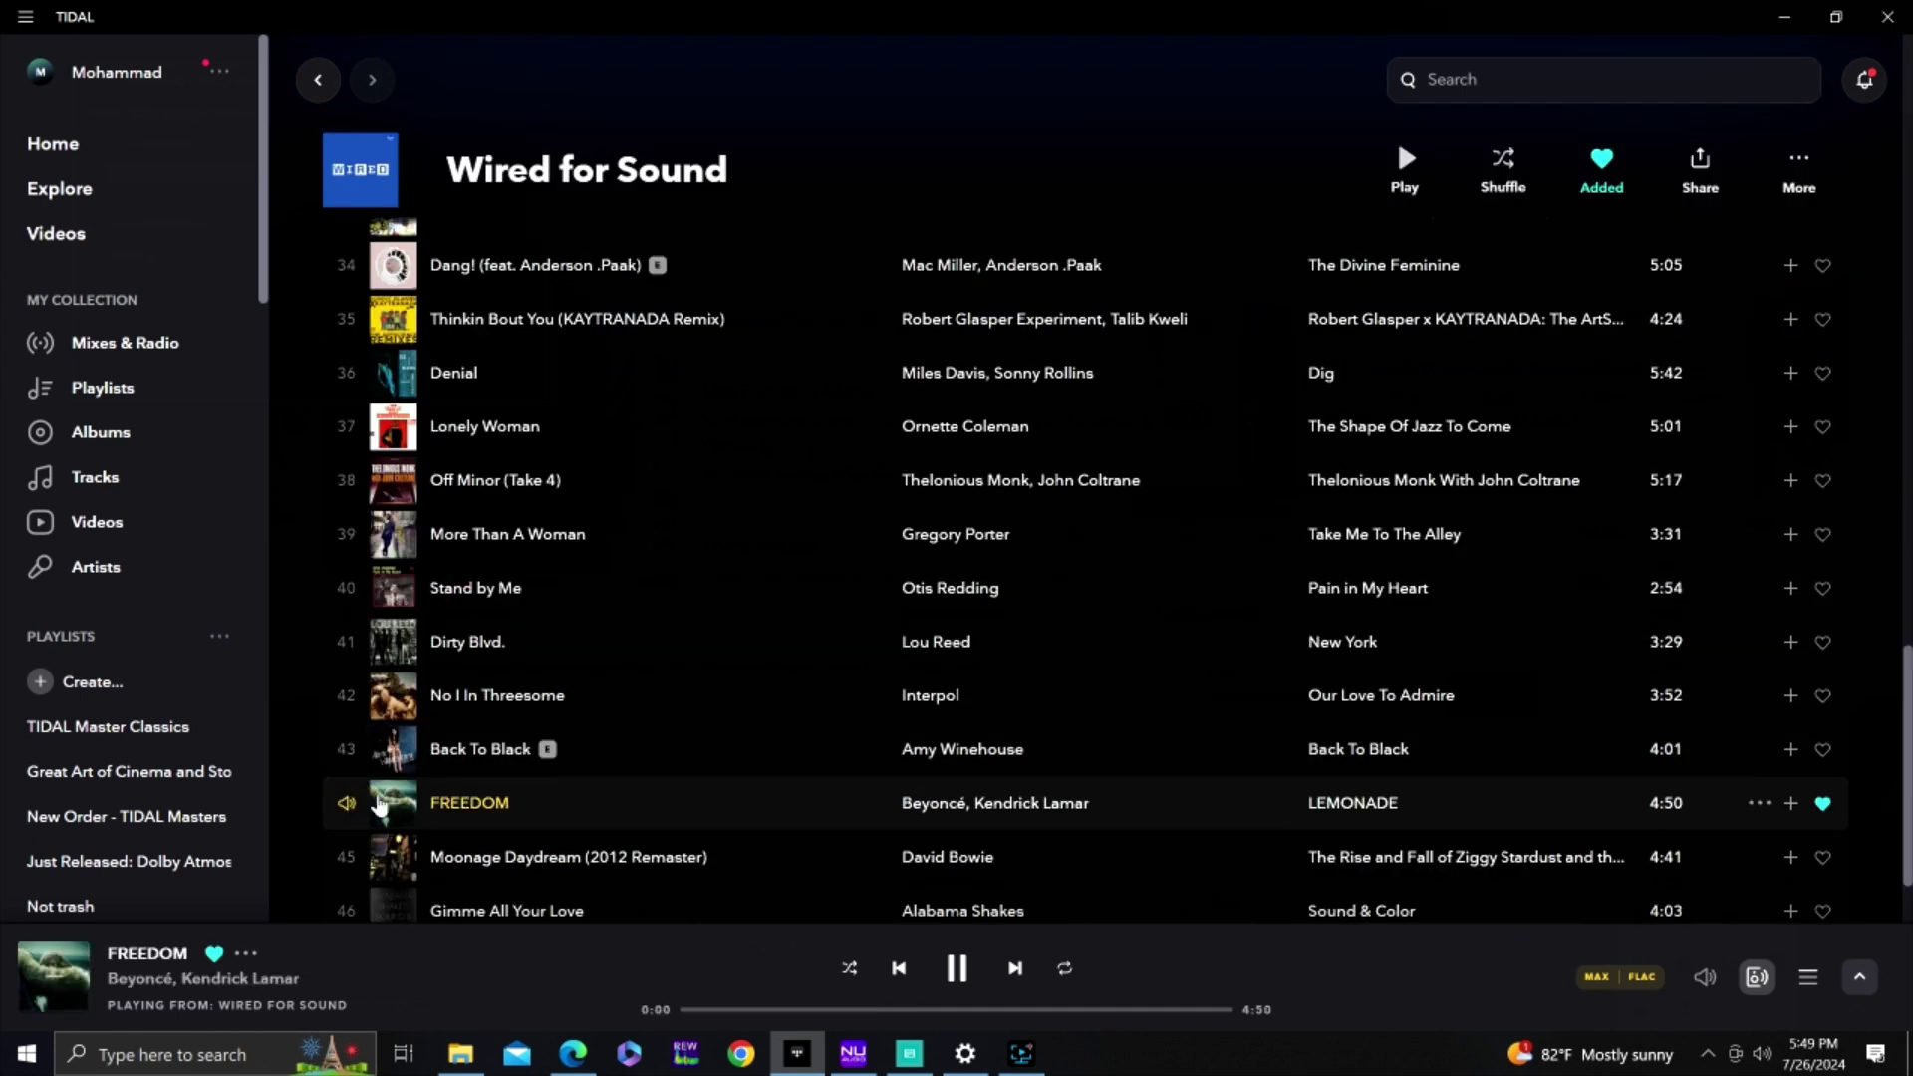
left_click(1643, 978)
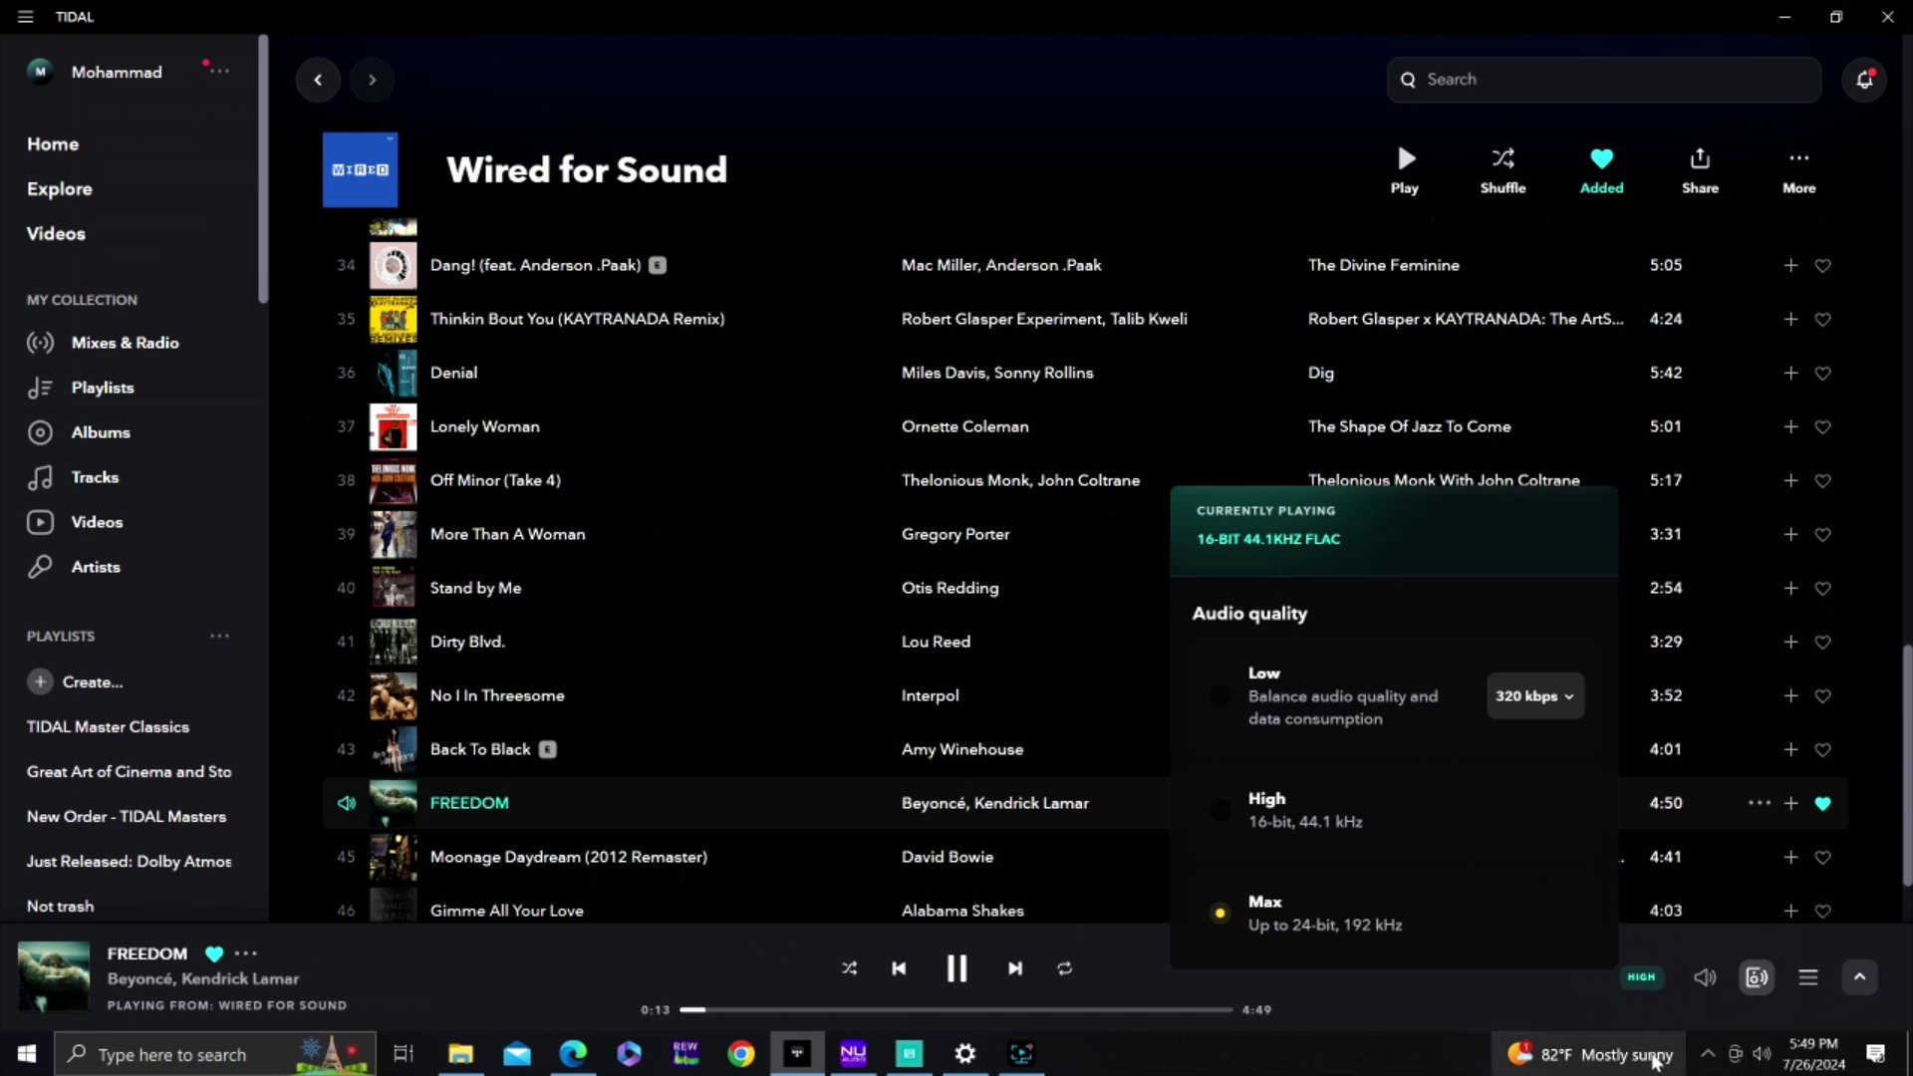
left_click(1708, 1055)
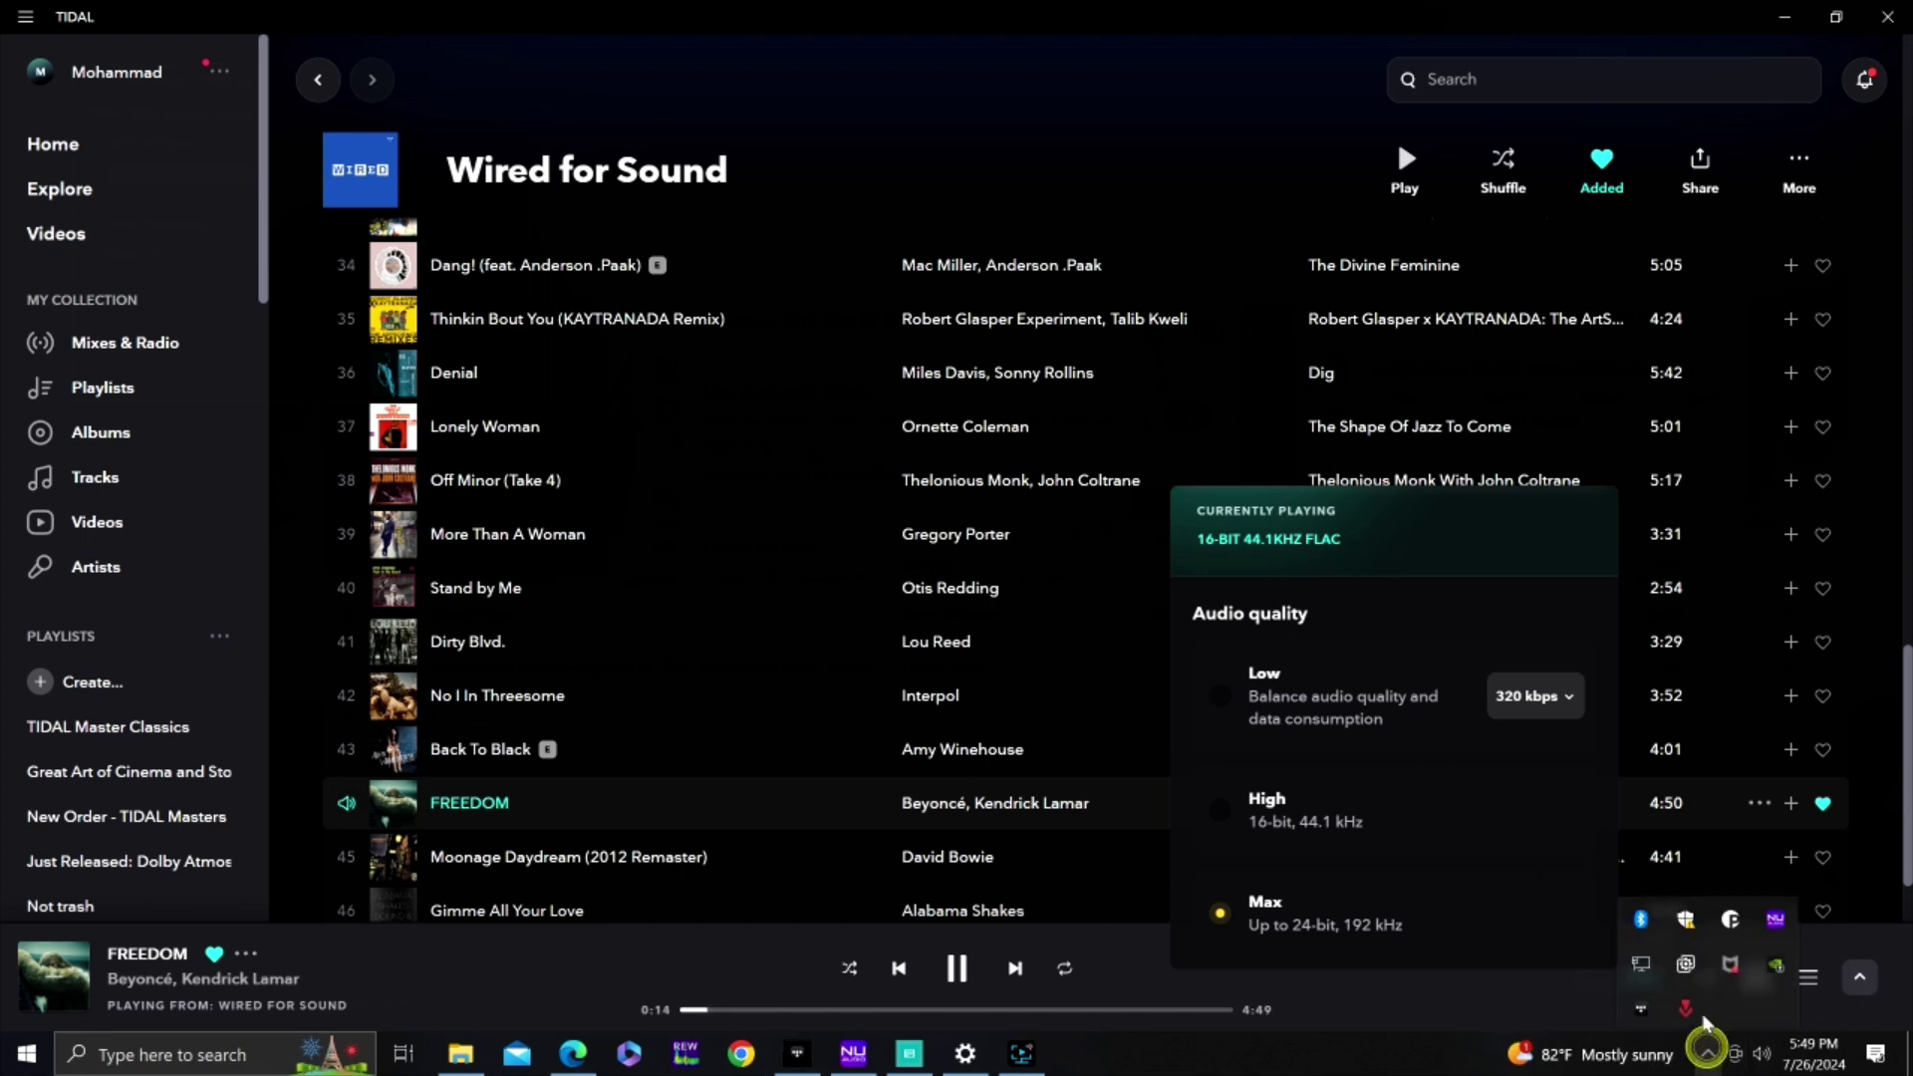
left_click(1732, 921)
left_click(213, 264)
left_click(947, 165)
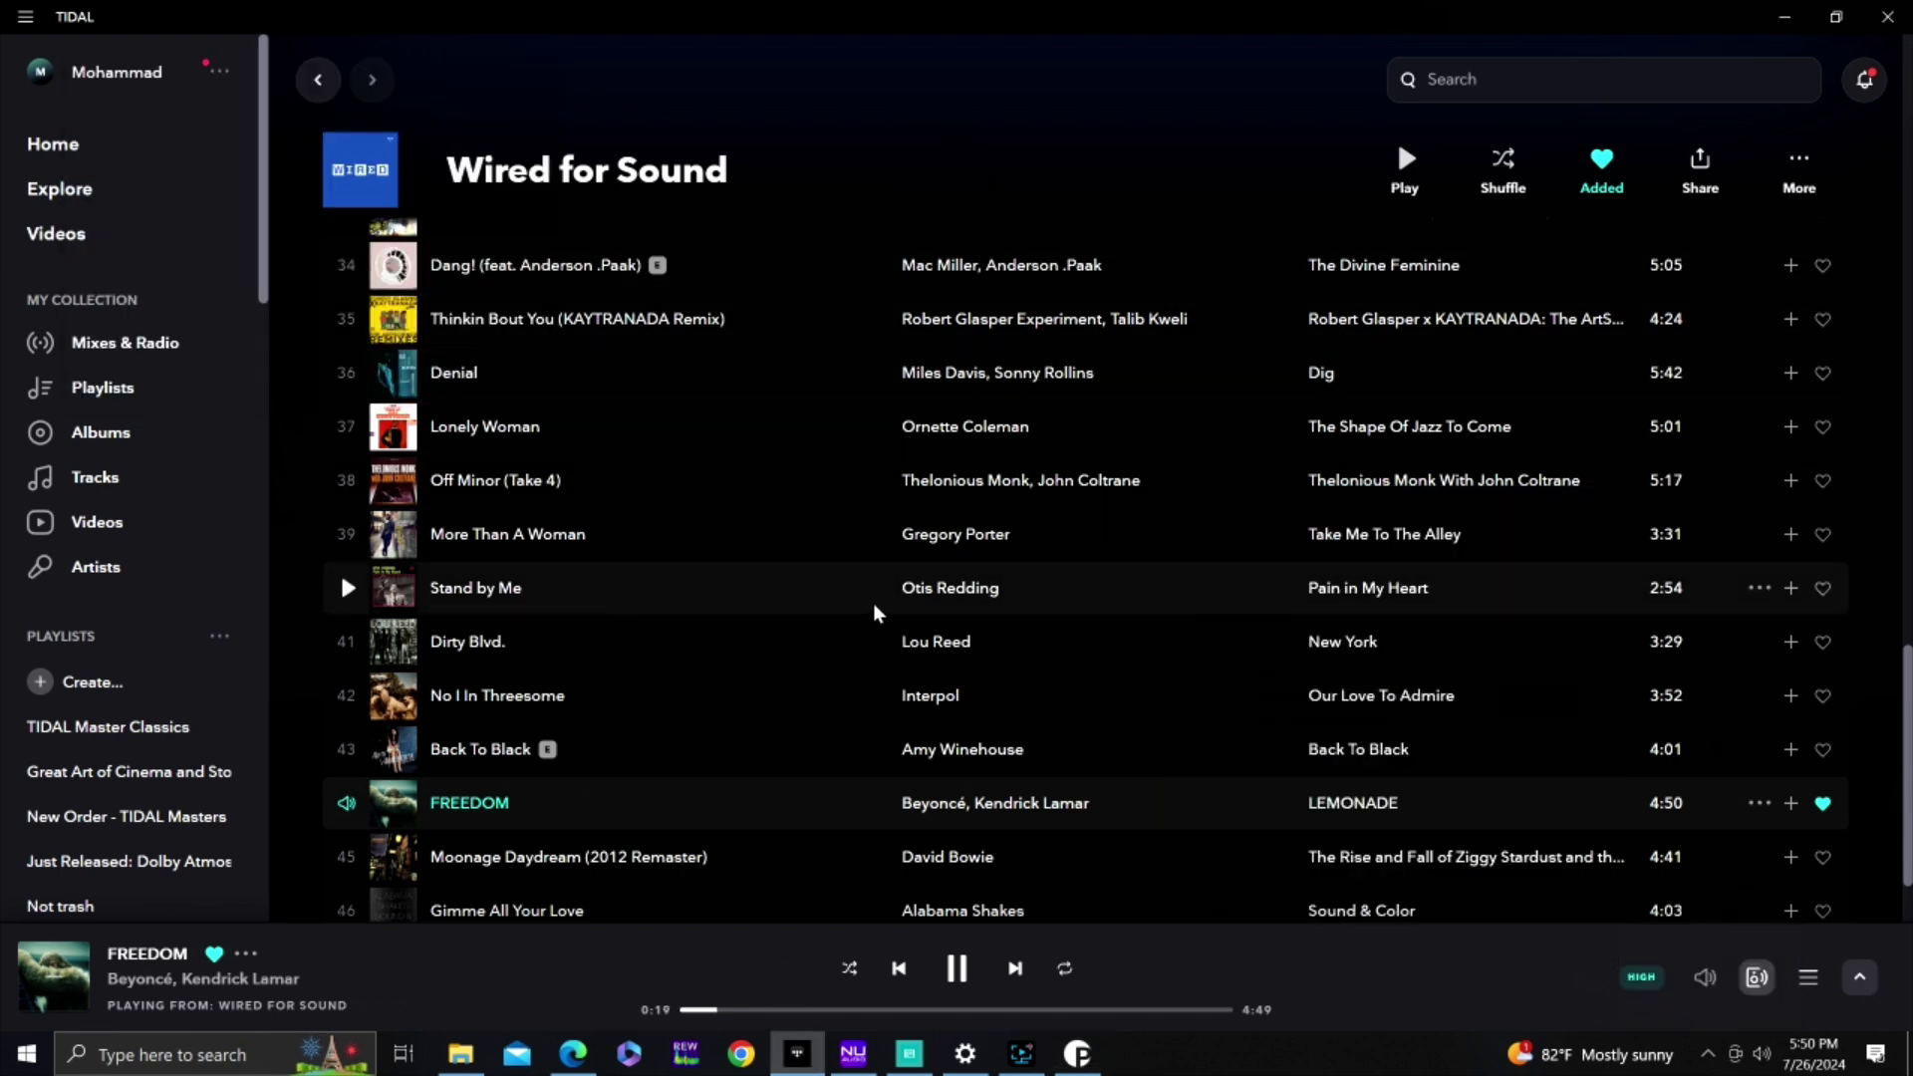
Restart Them There Eyes from the album Ella And Basie! (192kHz/24bit) and check its stream quality against the Pro-Ject Audio Control Panel
scroll(879, 602, "up", 2)
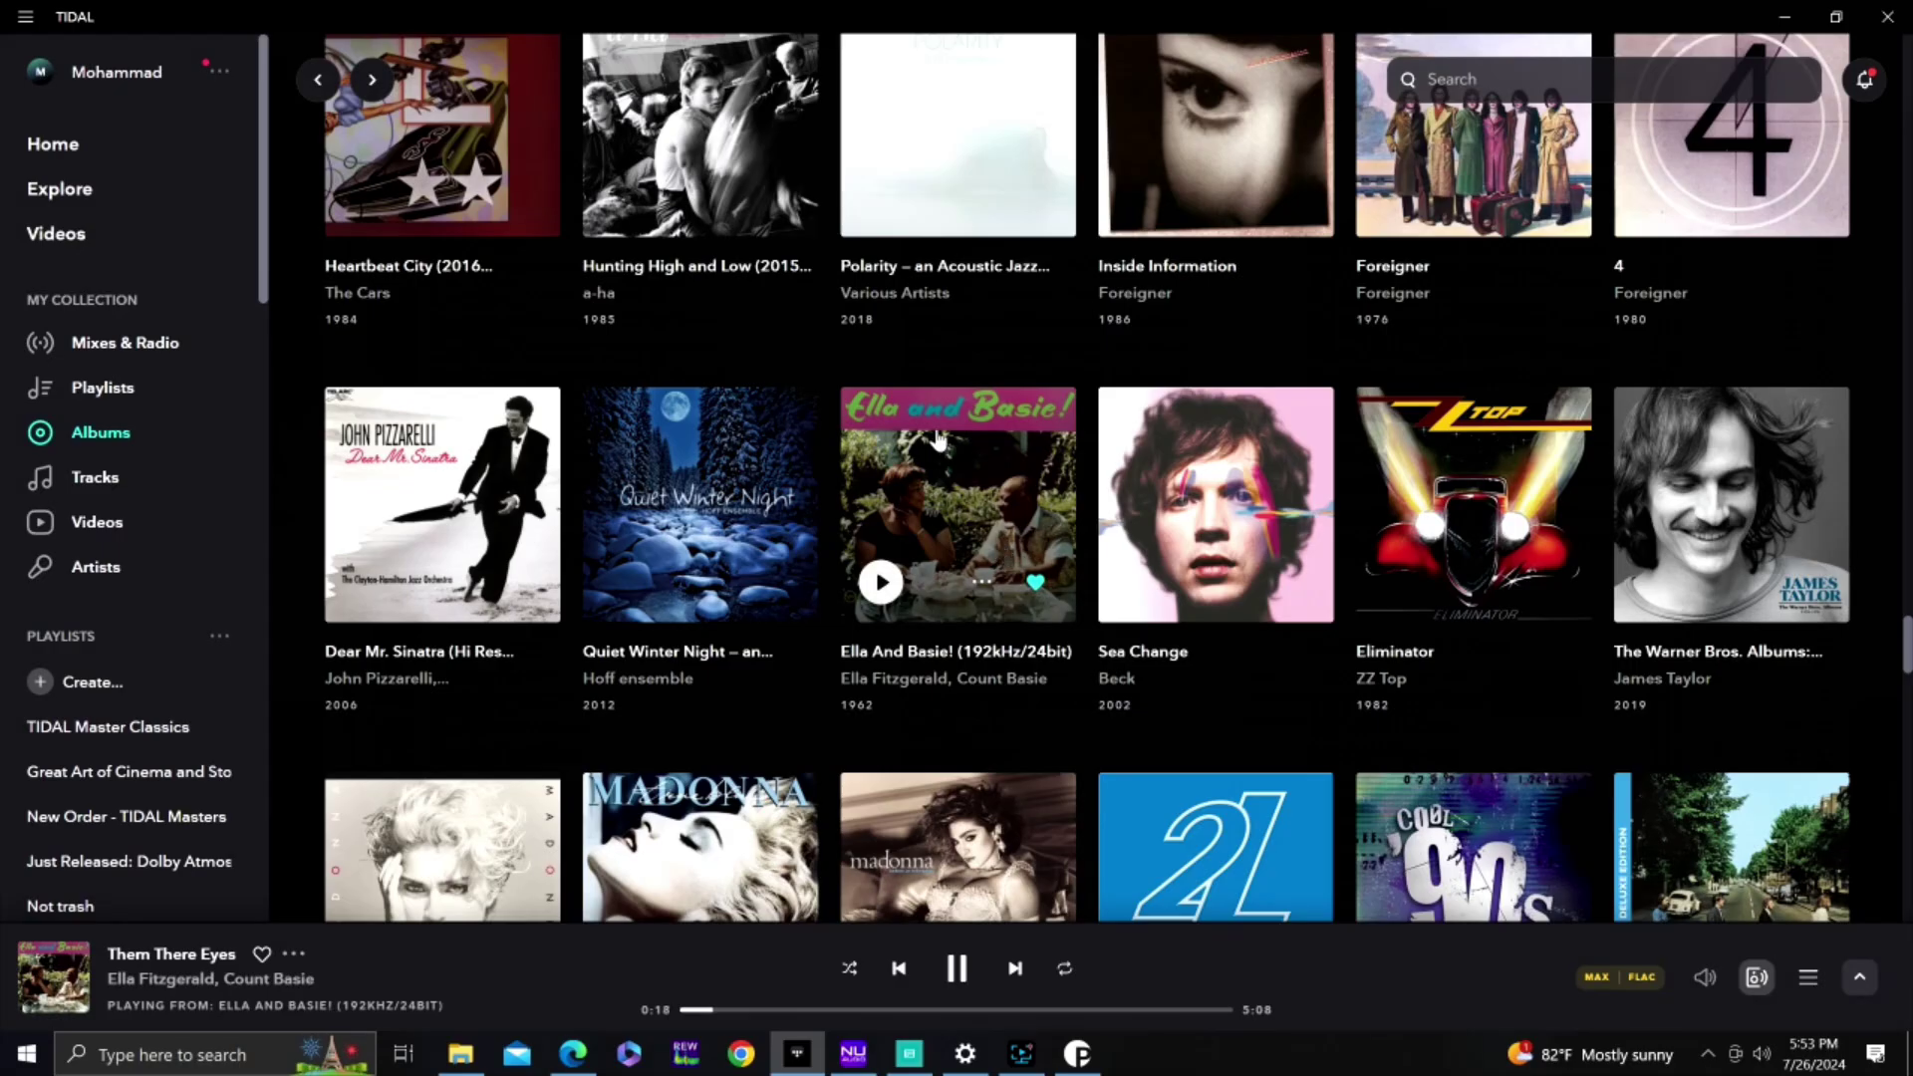
left_click(938, 439)
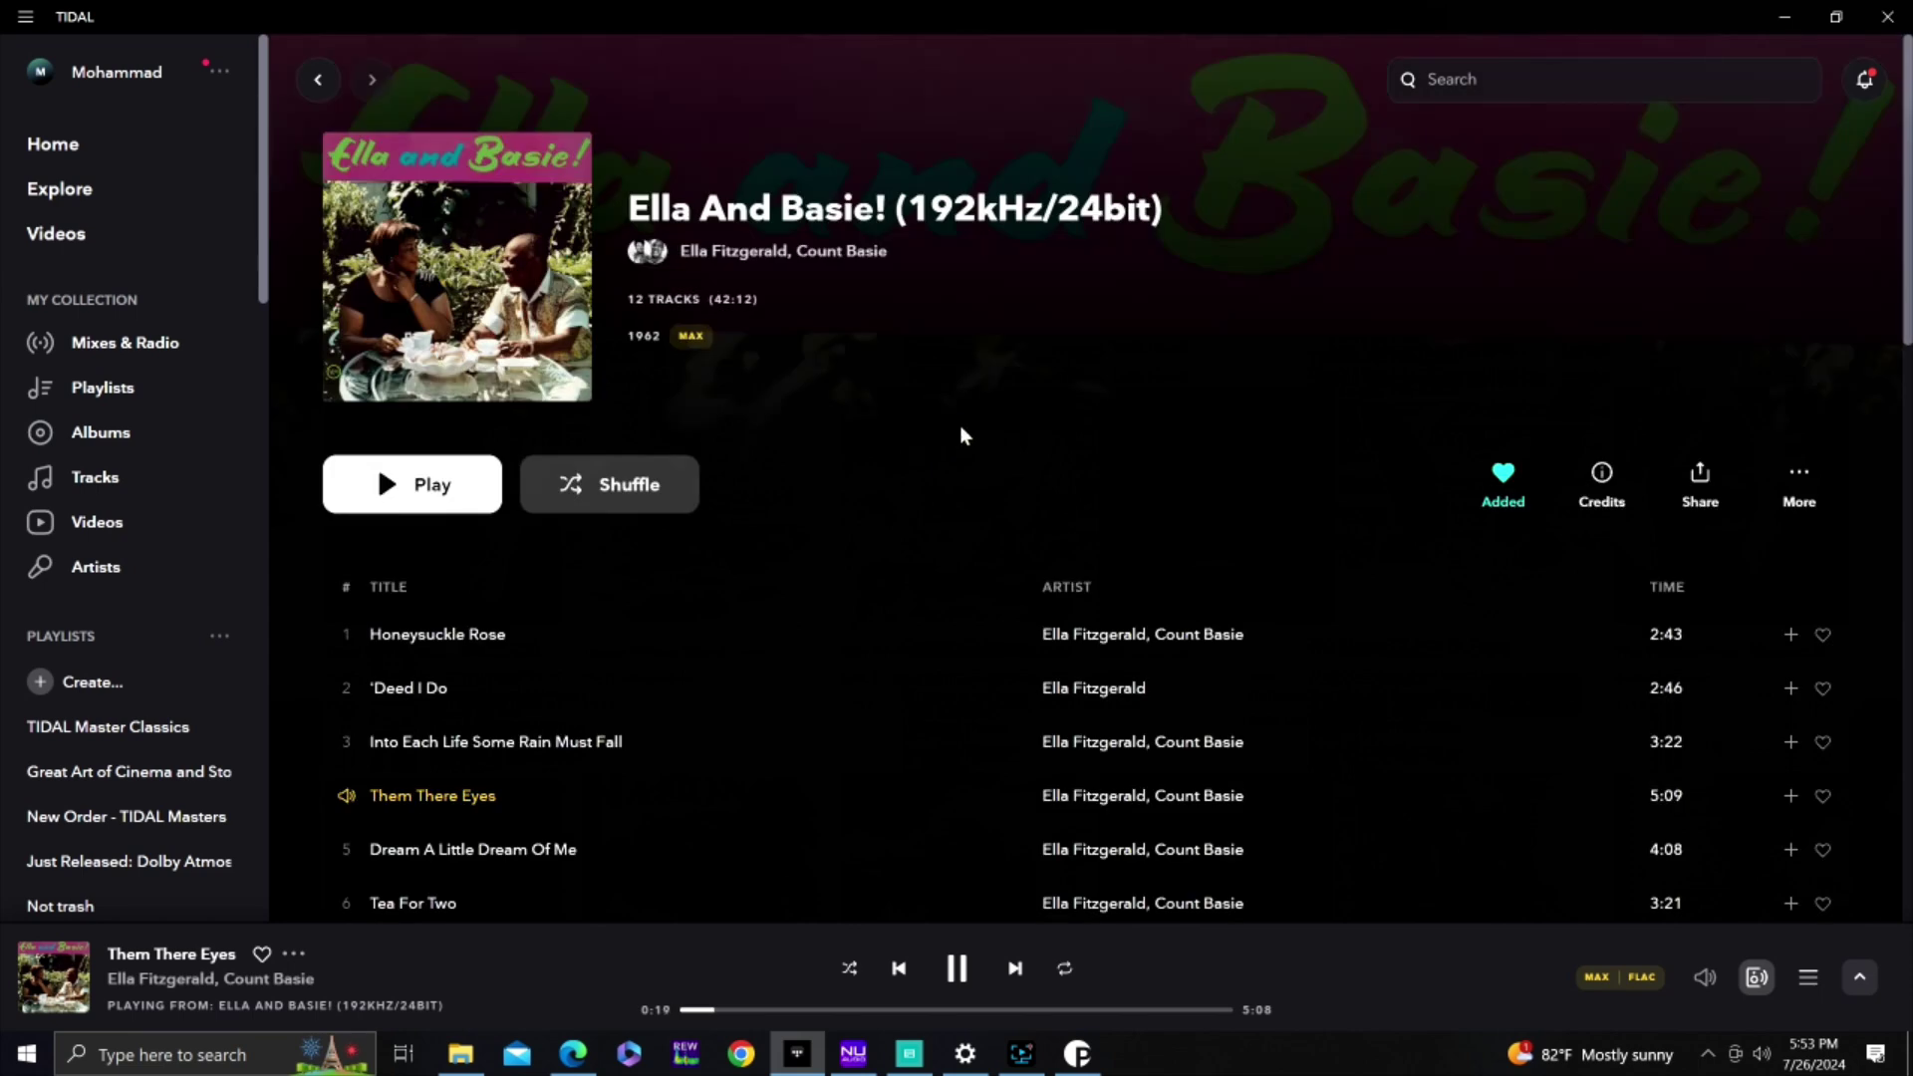
double_click(404, 802)
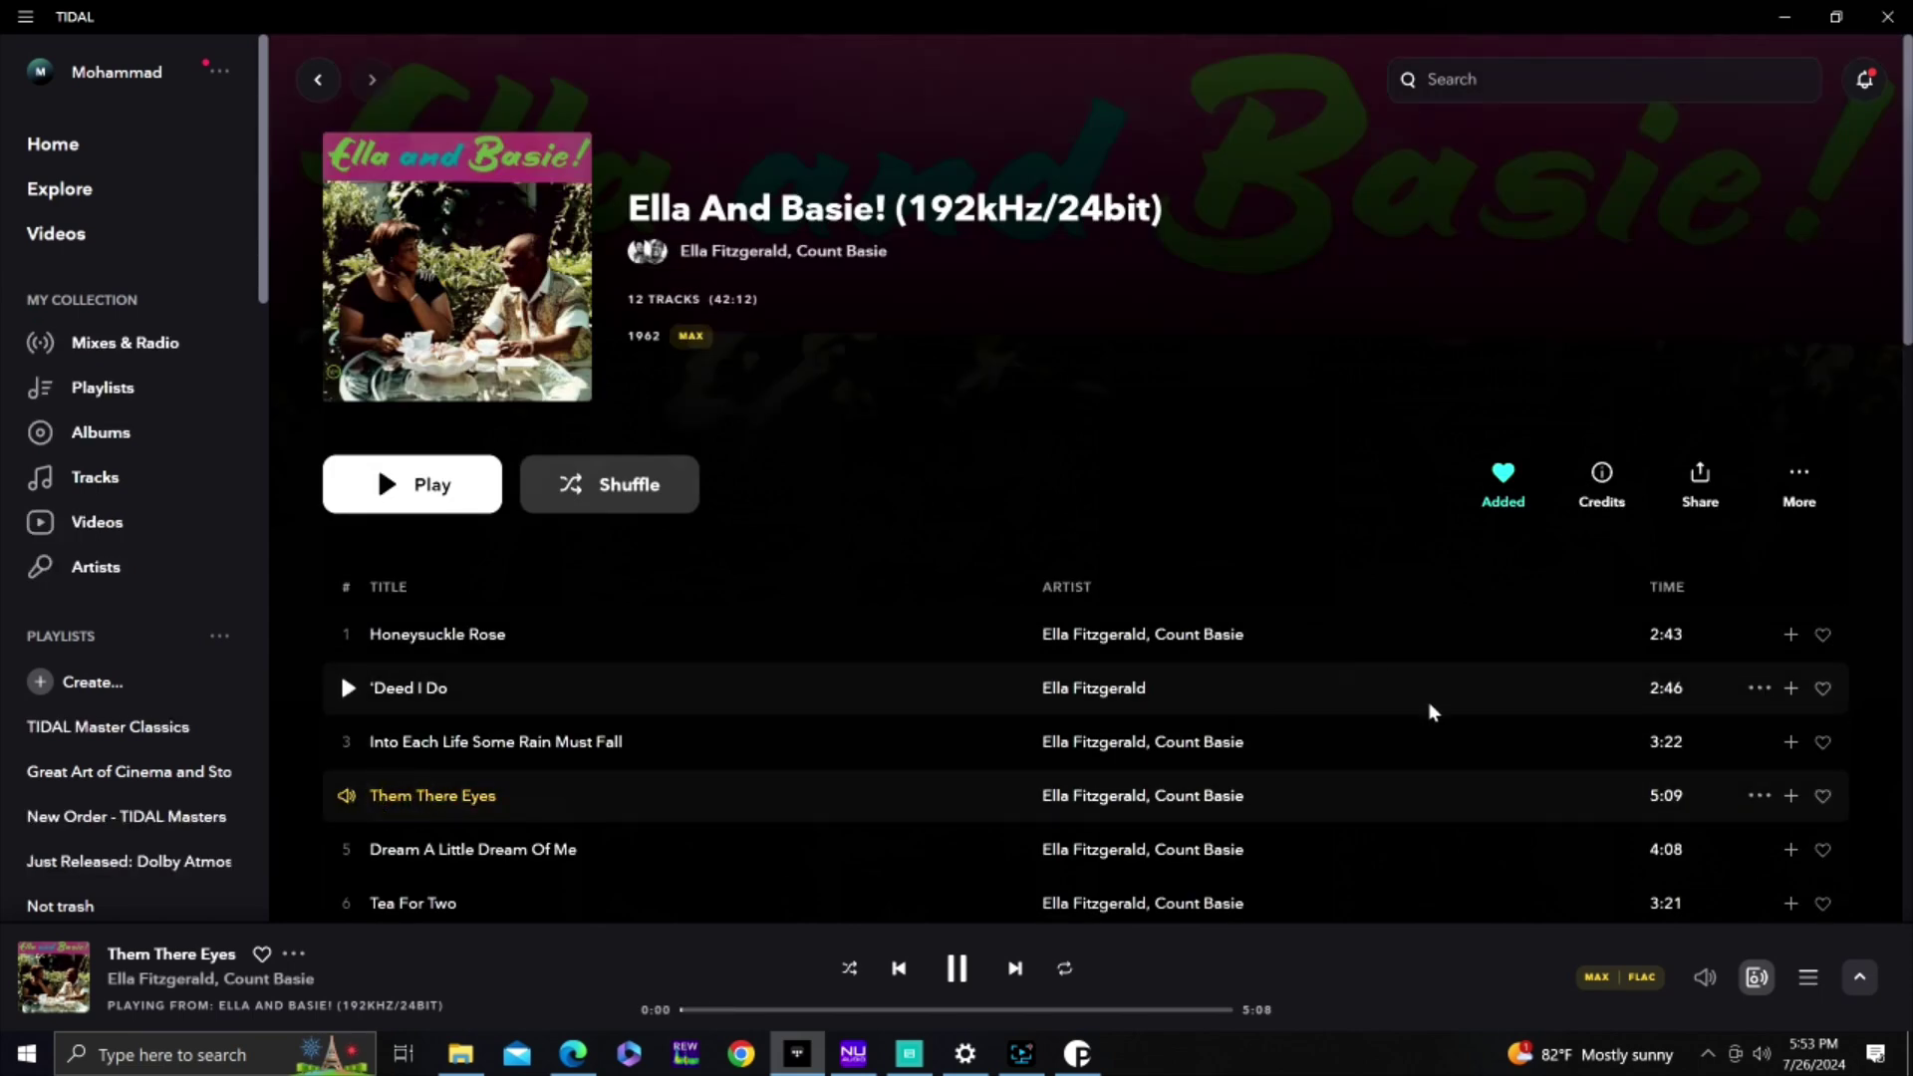
left_click(1635, 981)
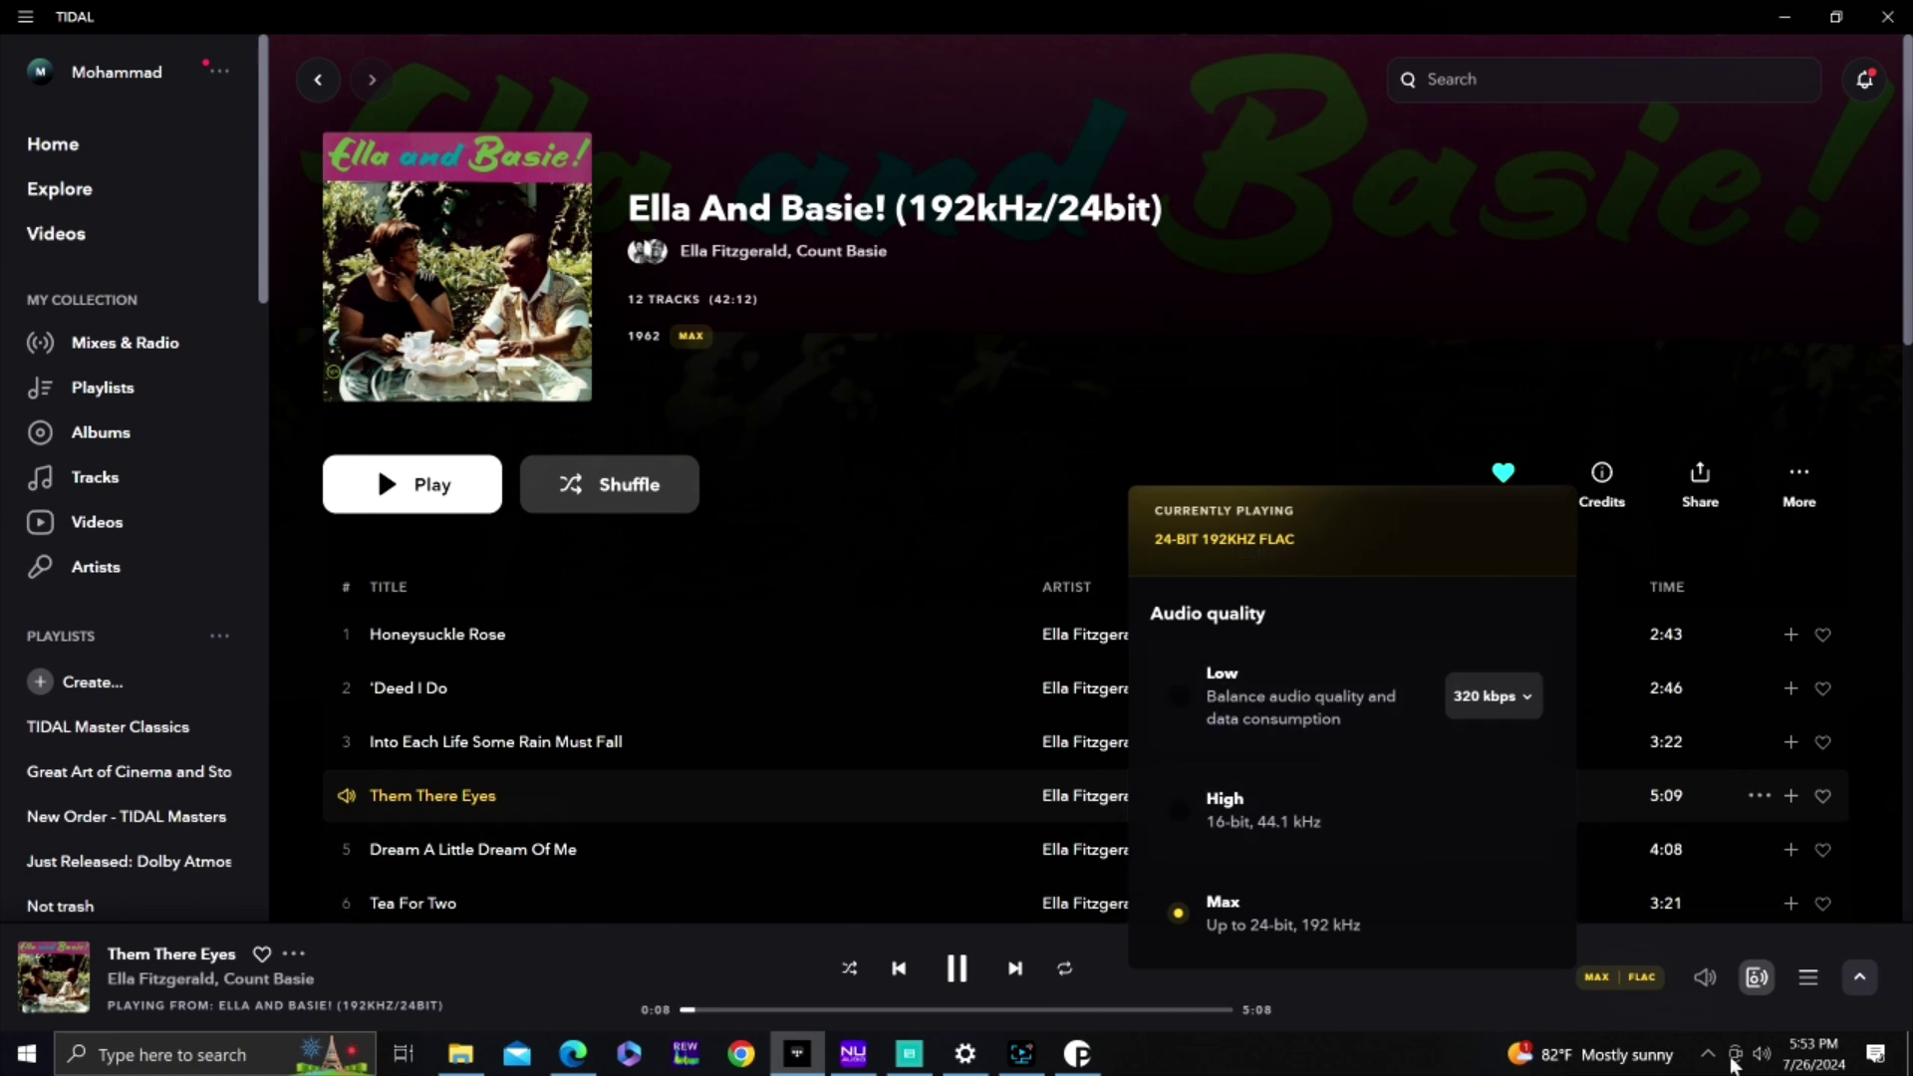
left_click(1077, 1053)
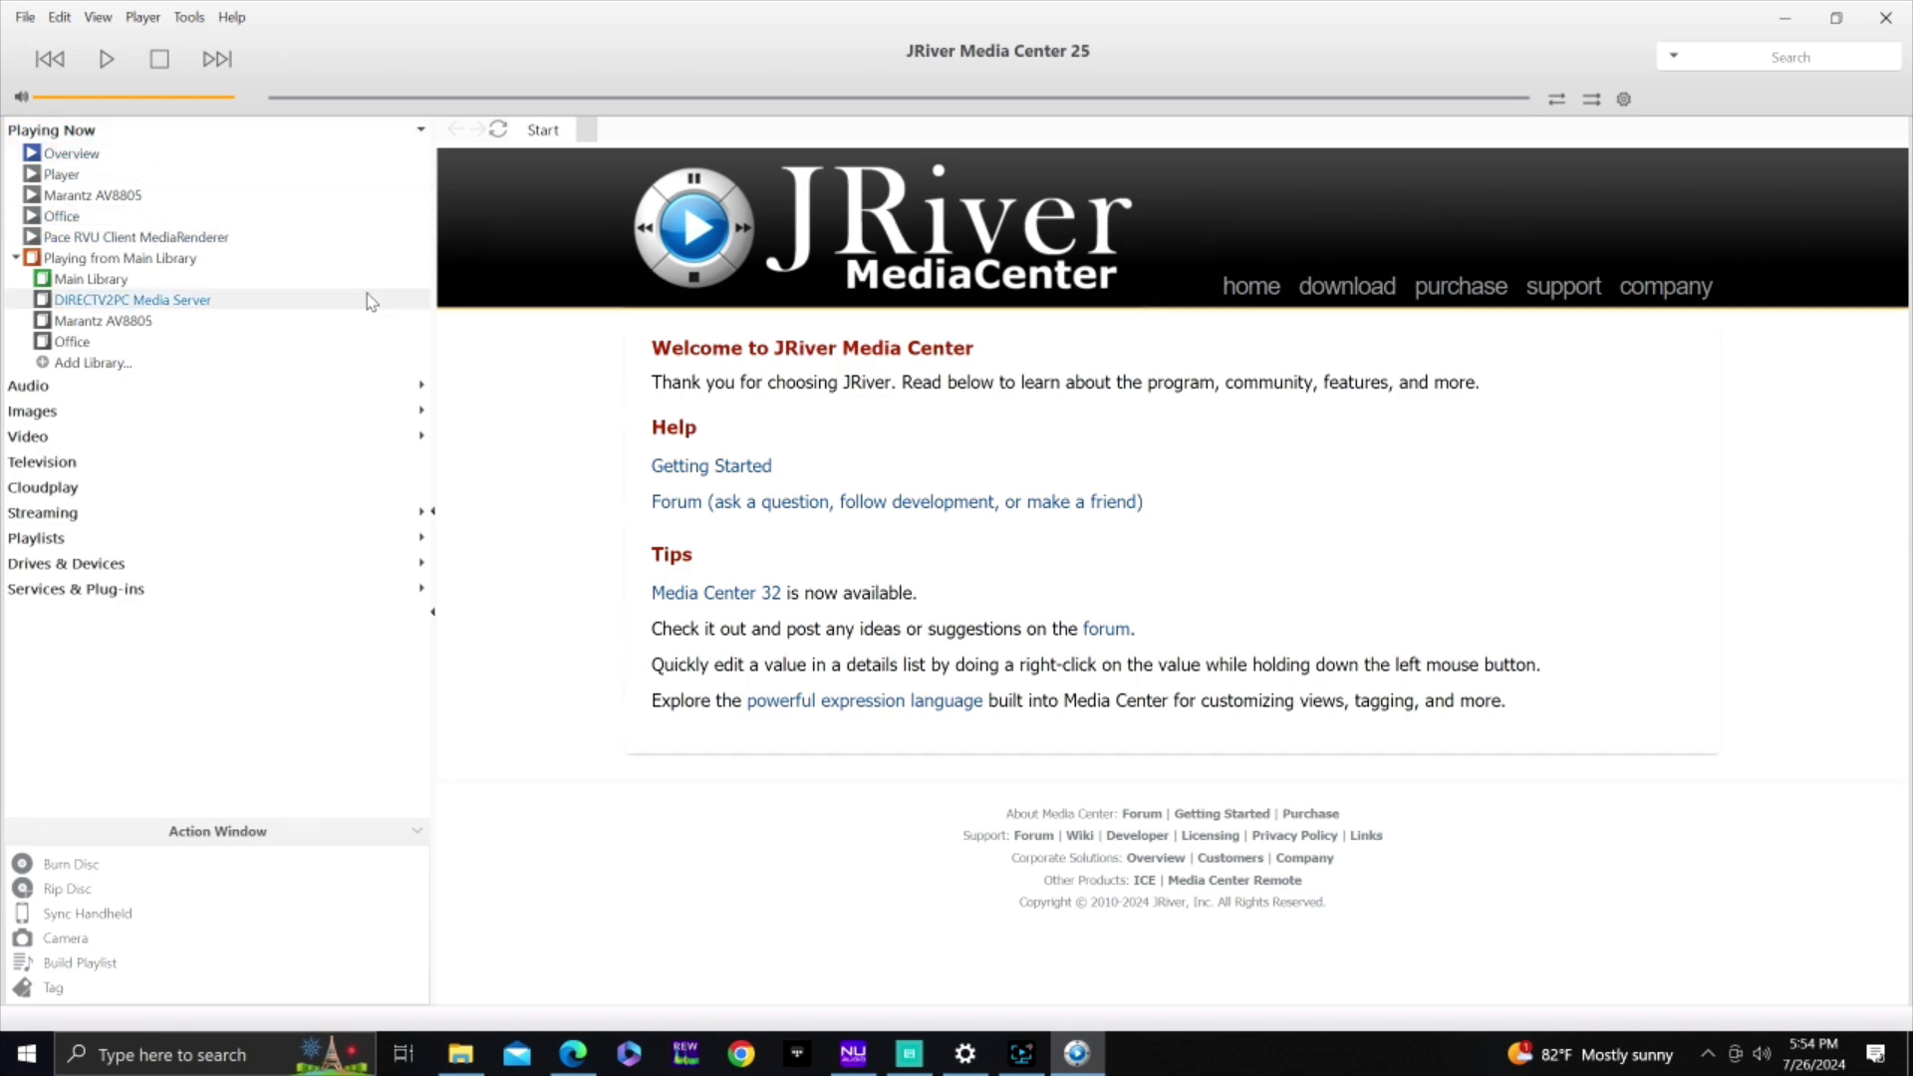
Show the Dark Side Of The Moon album in the audio library and open the audio playback options
left_click(60, 386)
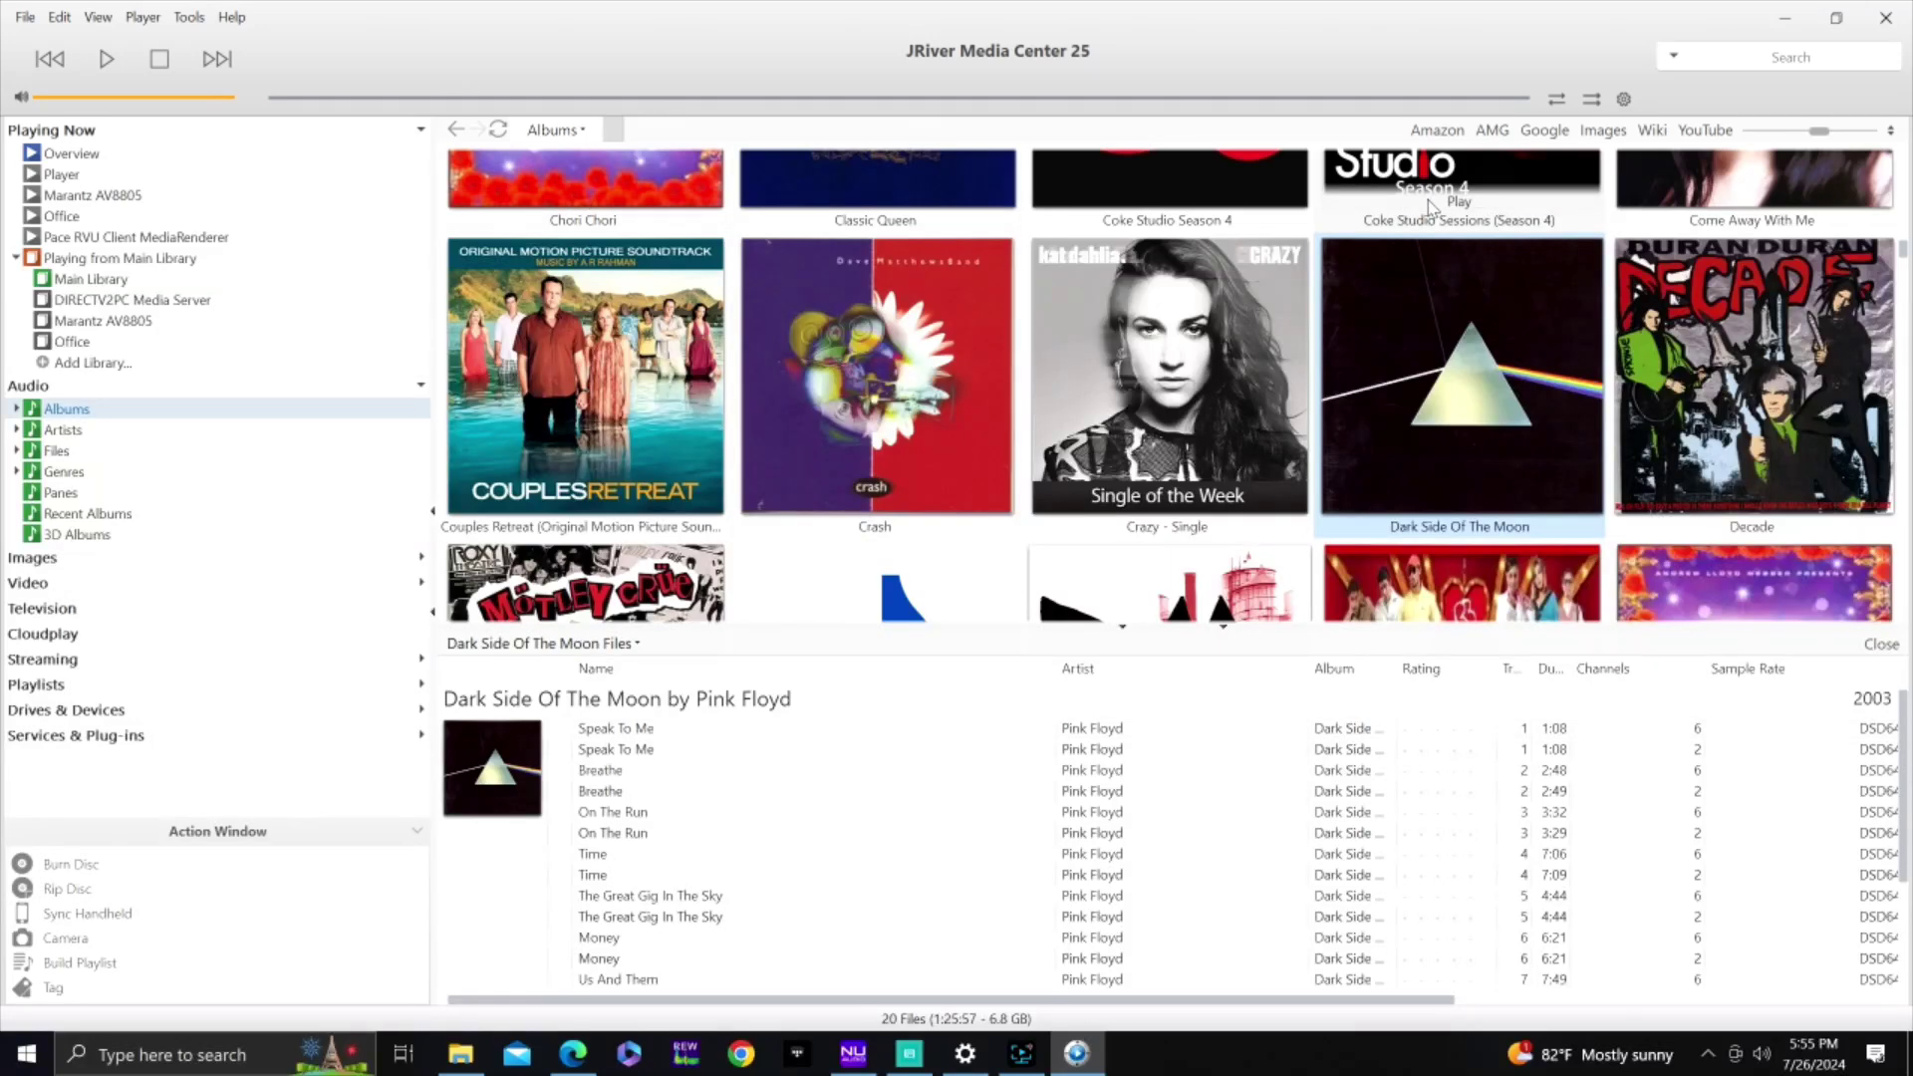
left_click(1624, 99)
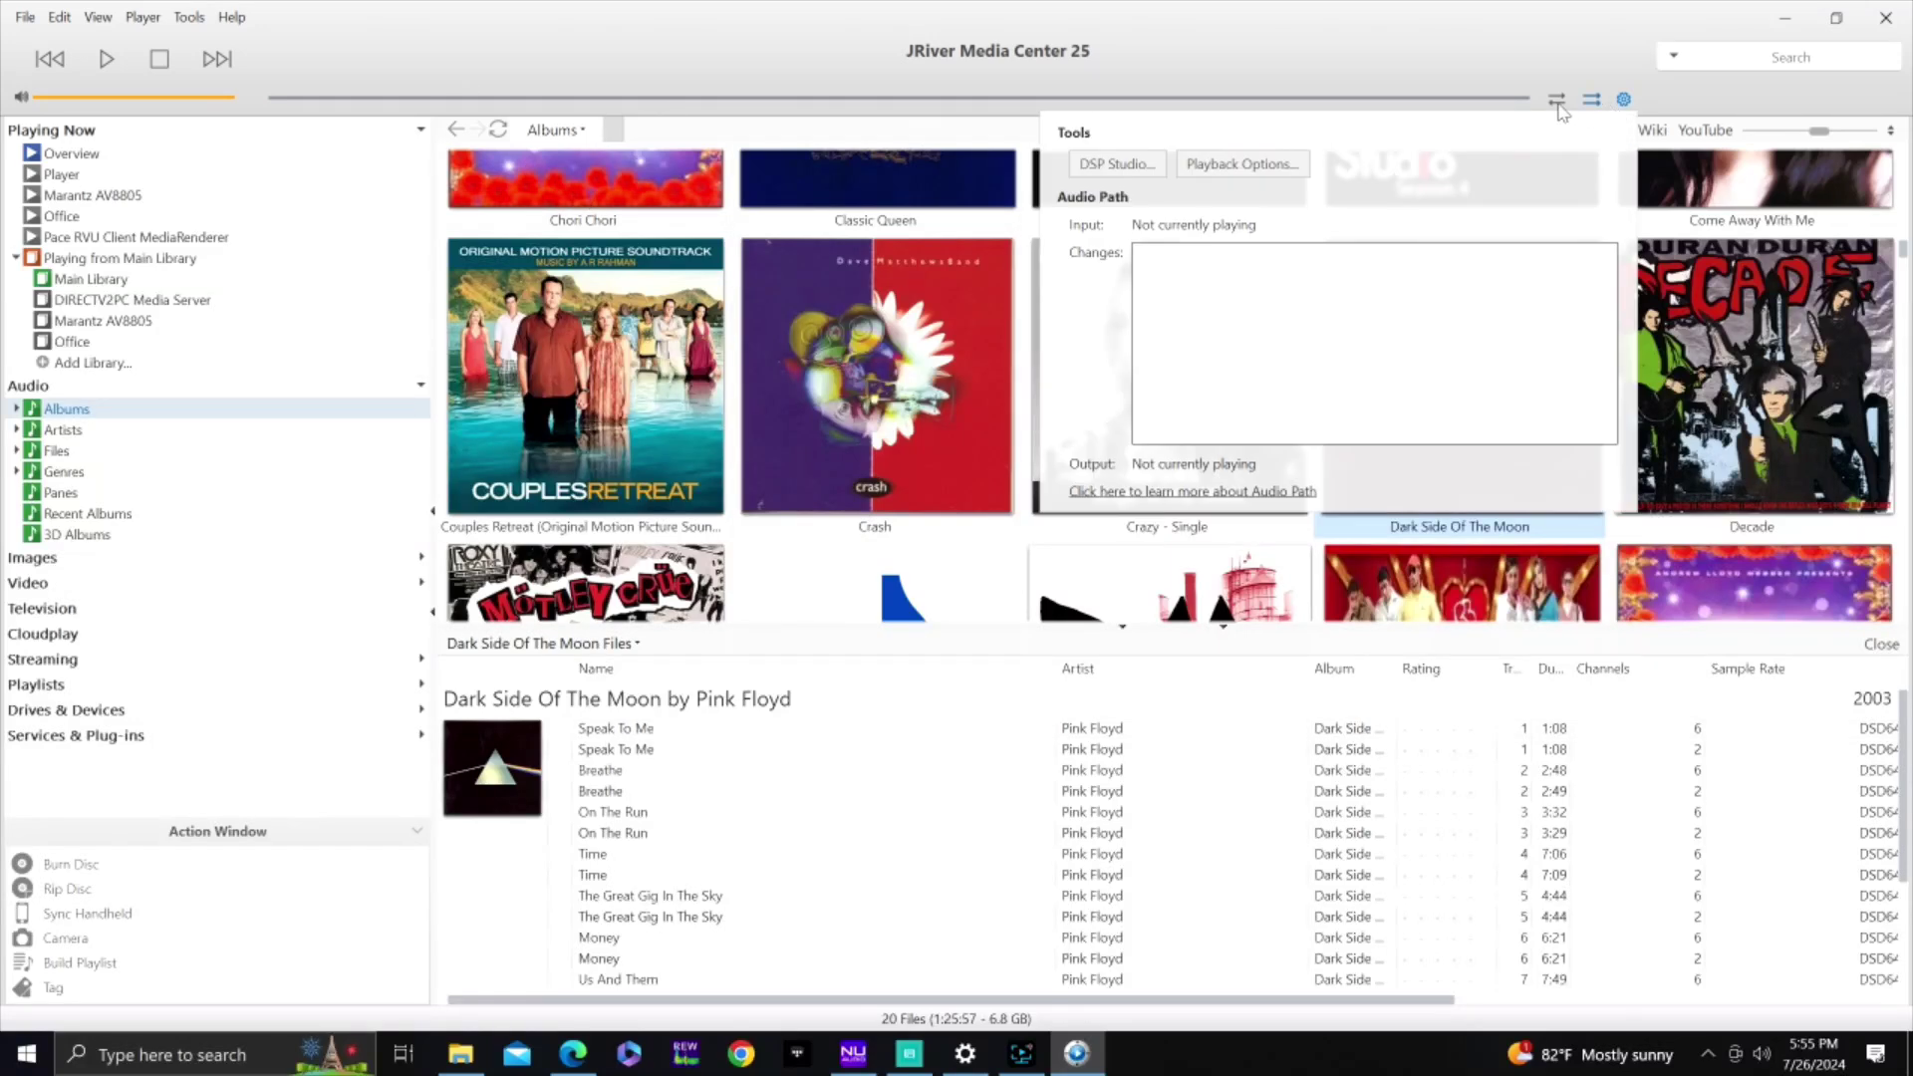
left_click(1623, 100)
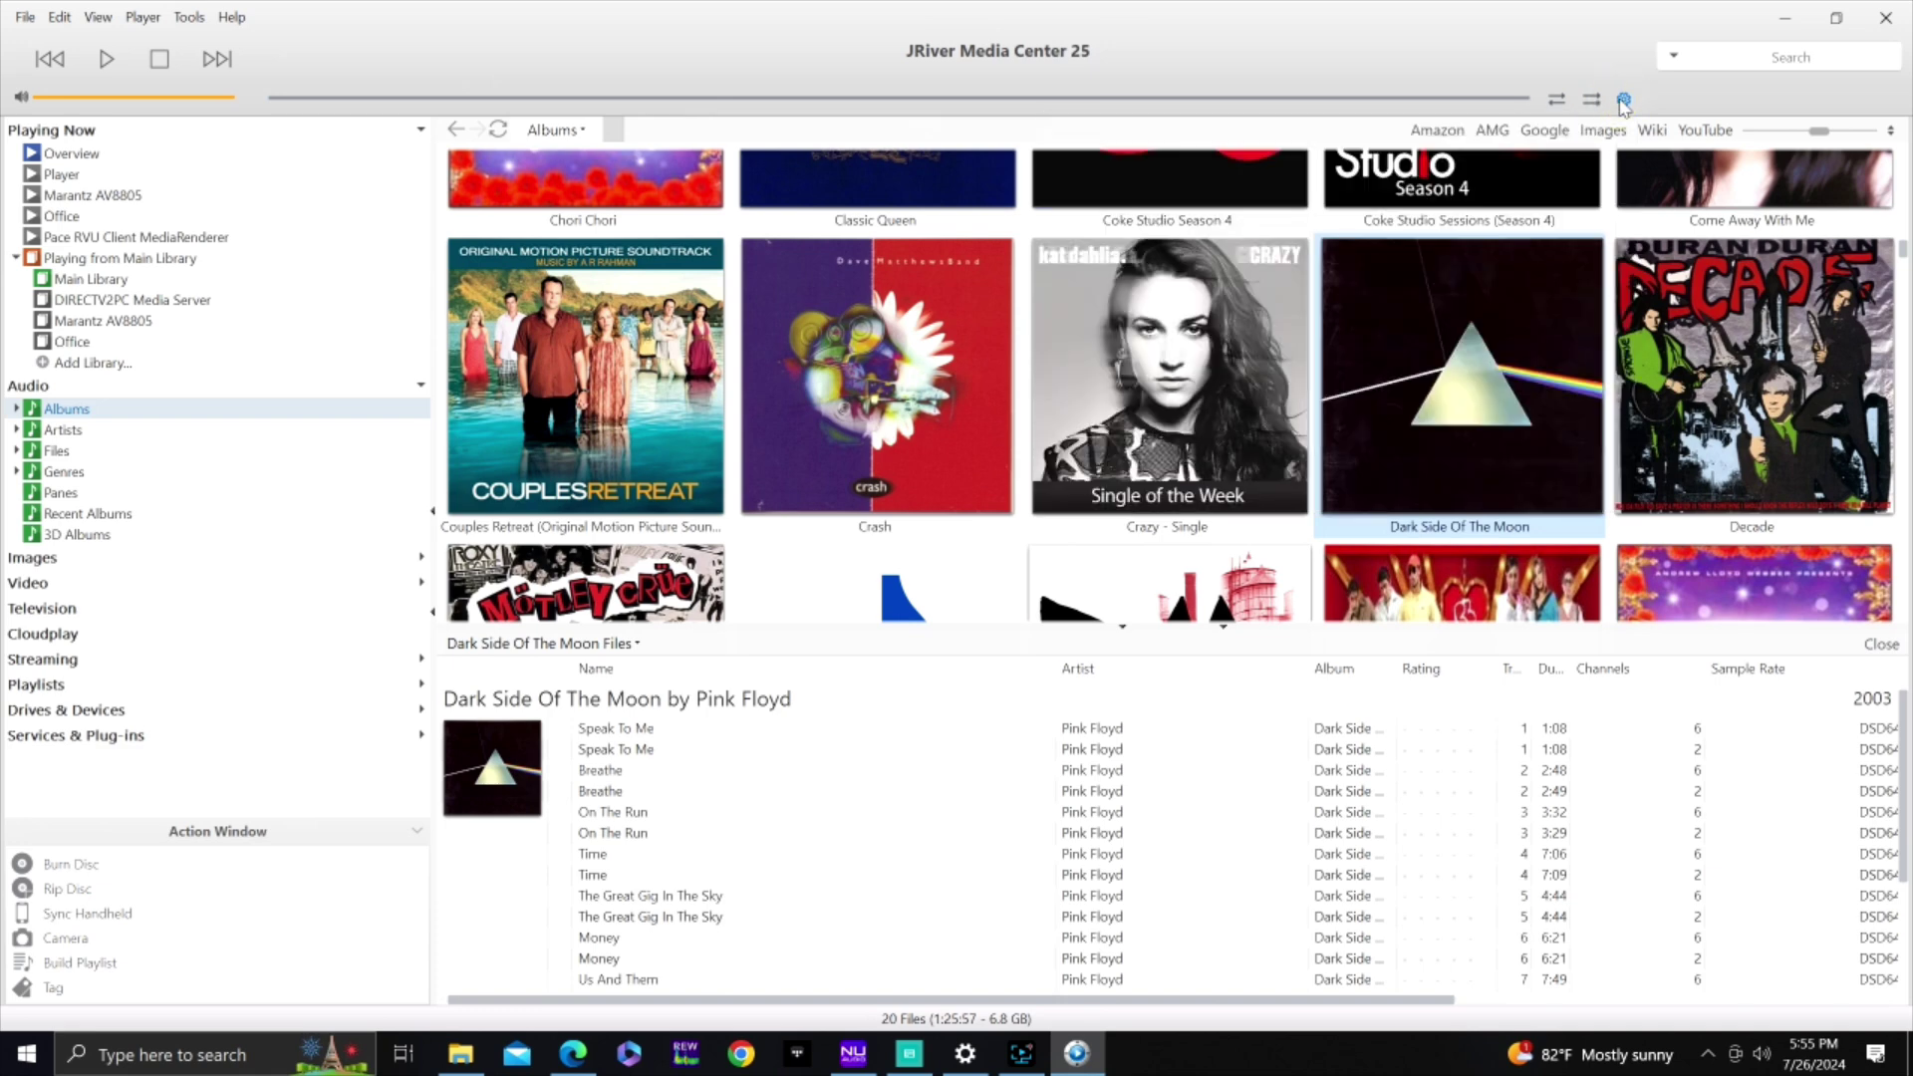
left_click(1623, 100)
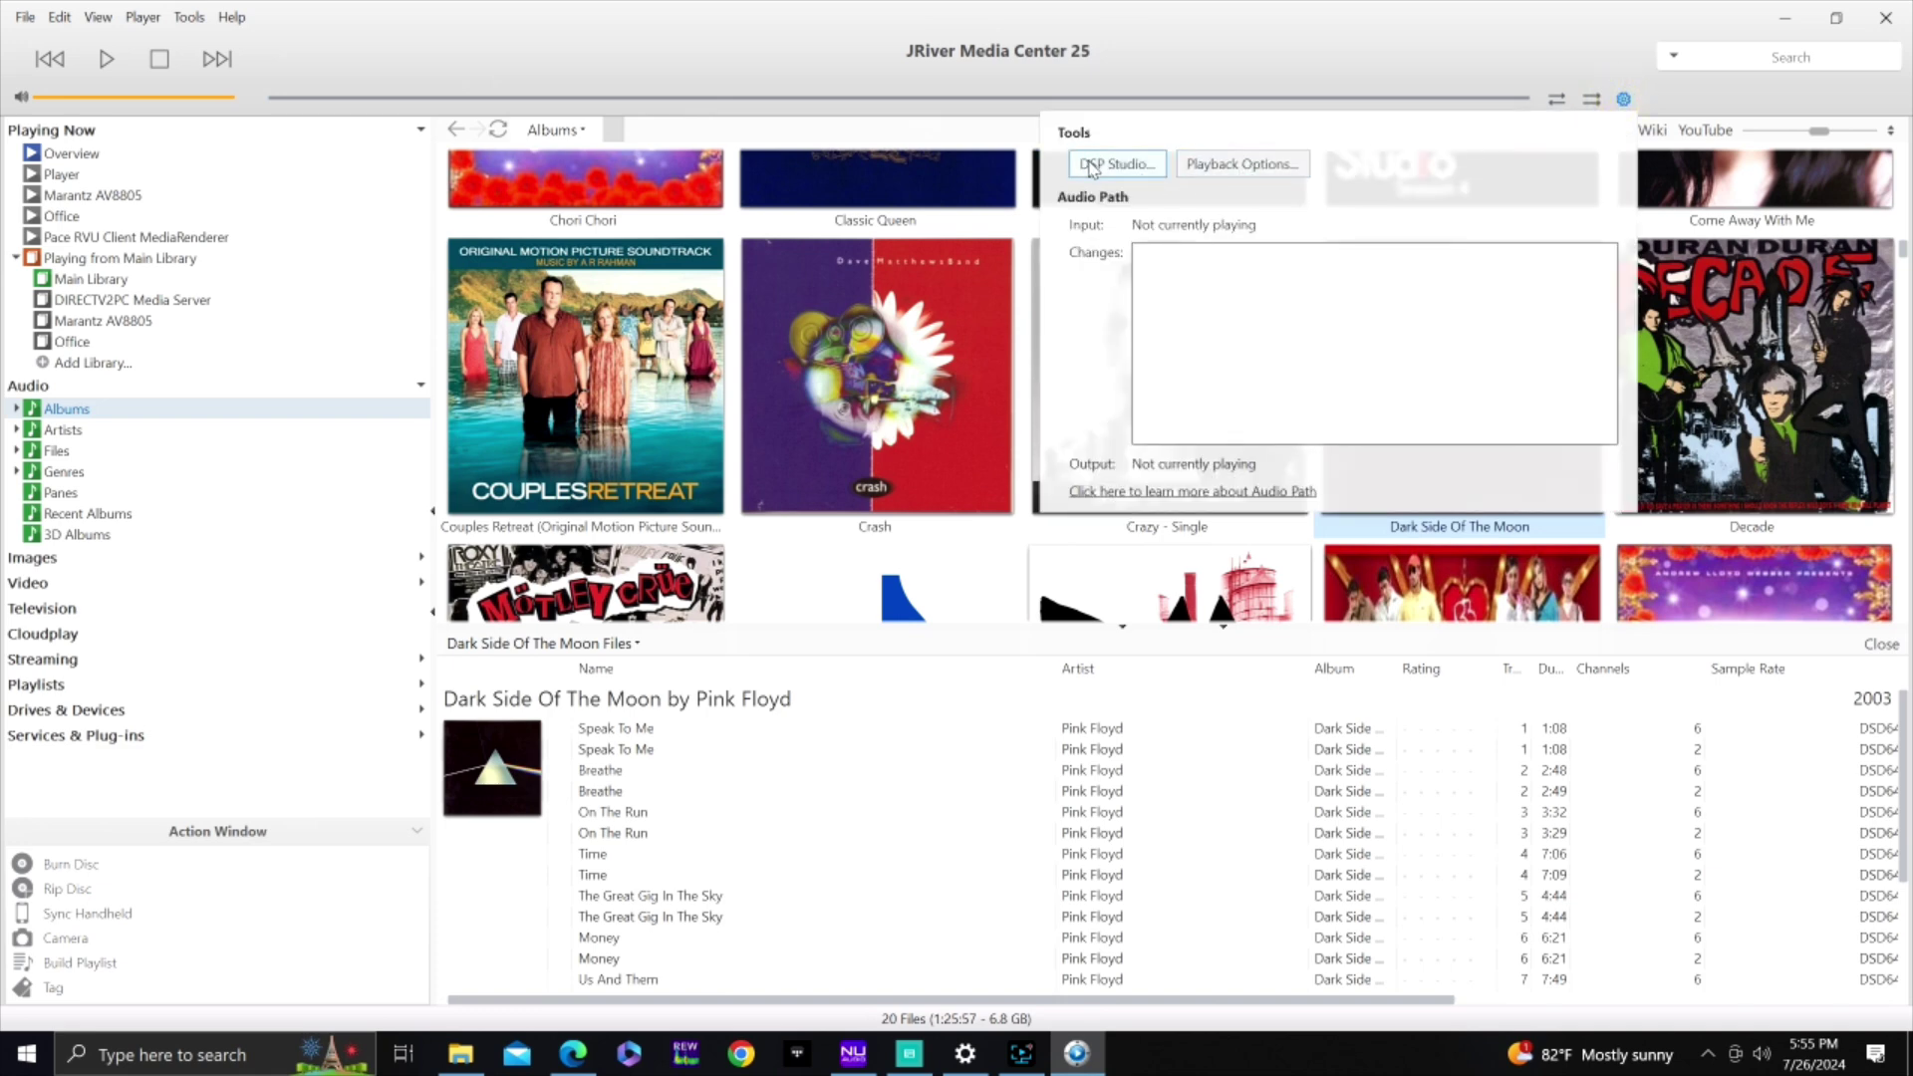
left_click(1242, 164)
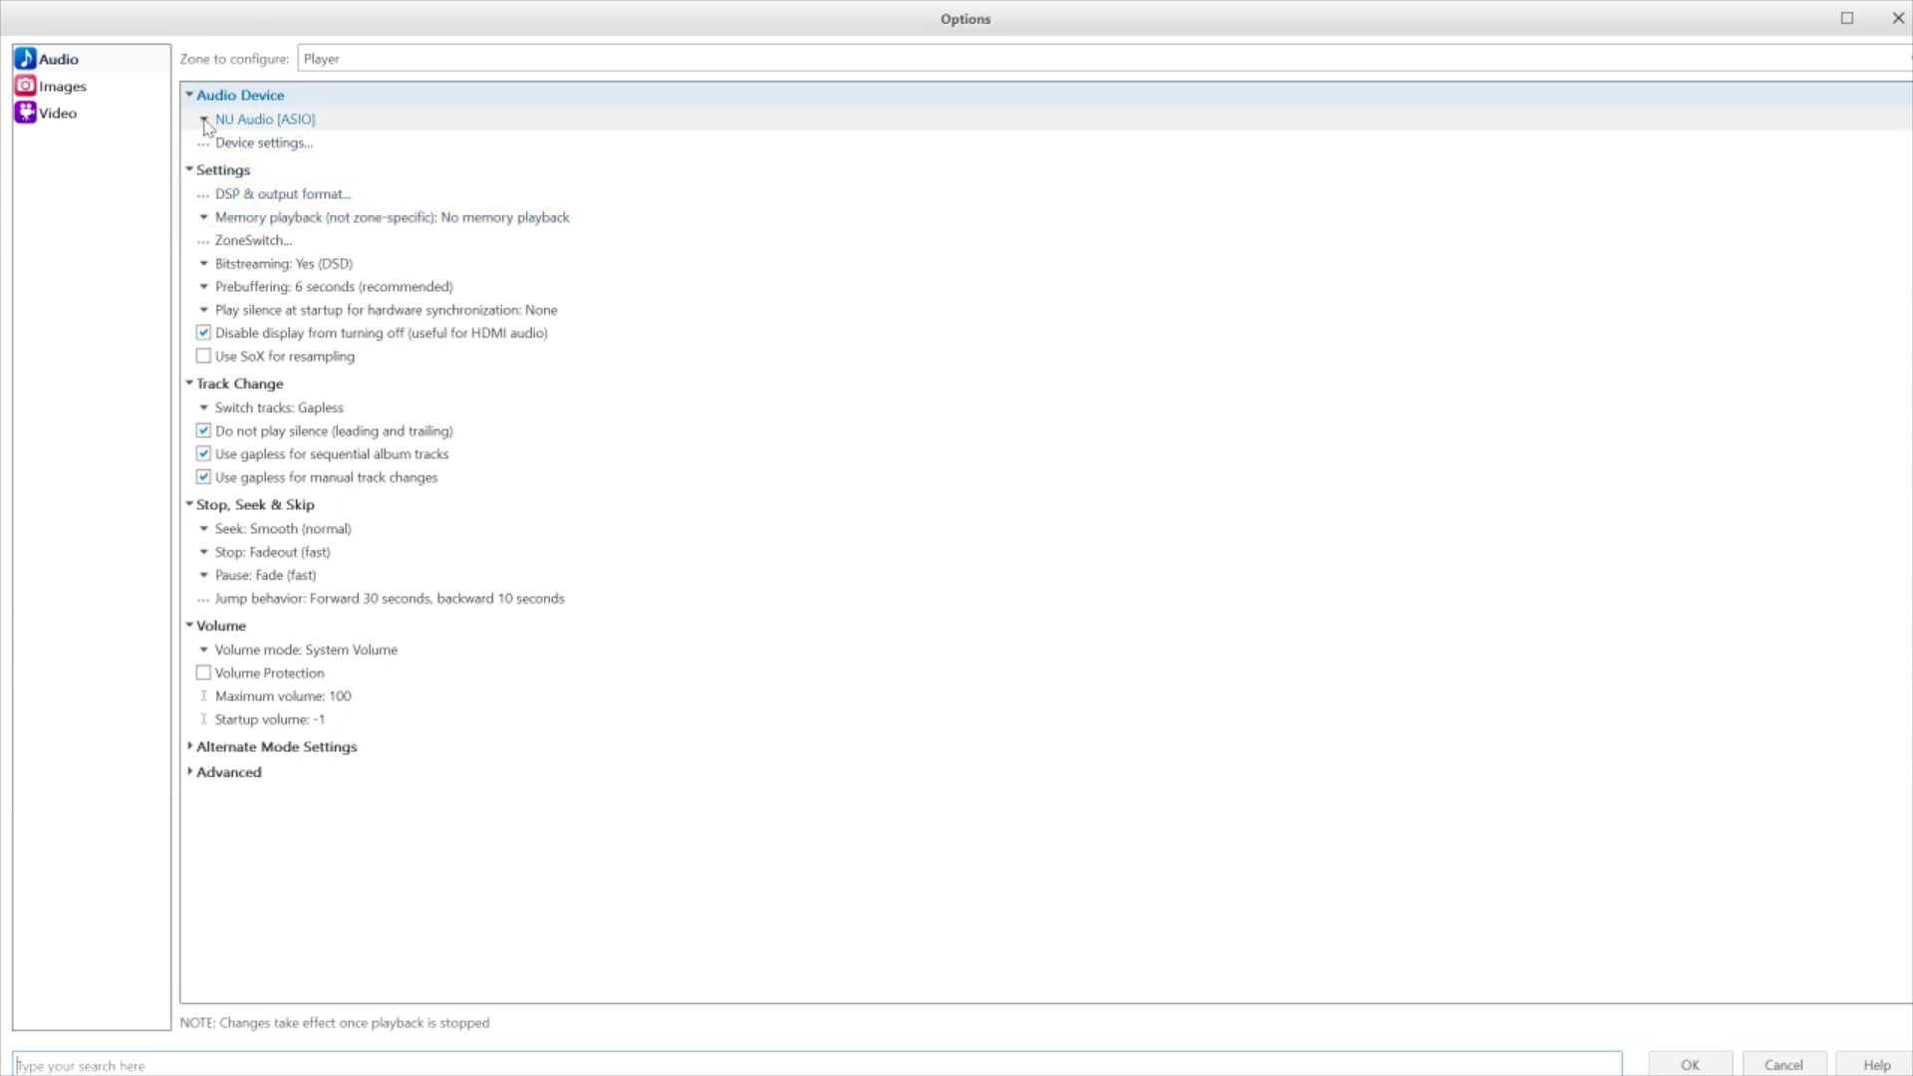
Set the Player zone's audio device to Pro-Ject Box ASIO Driver [ASIO] and accept its device settings
left_click(227, 145)
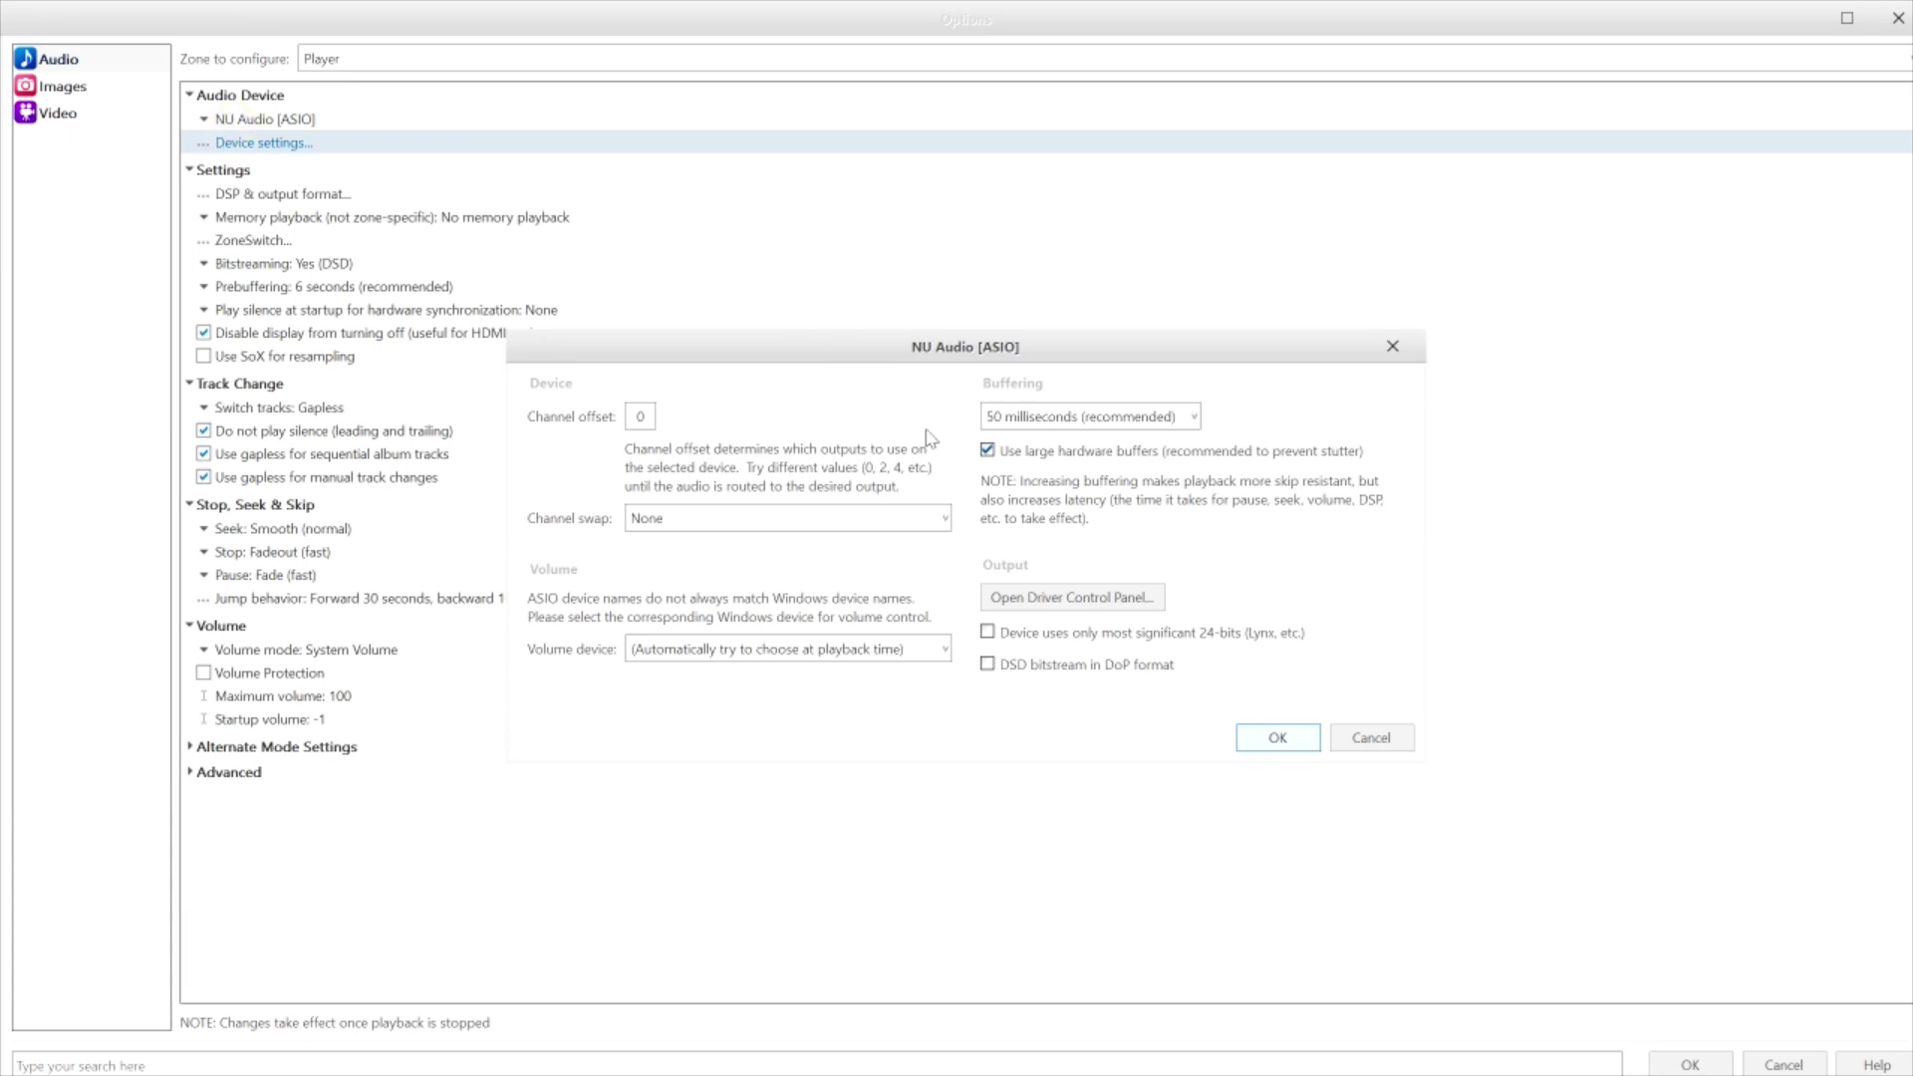
left_click(1363, 749)
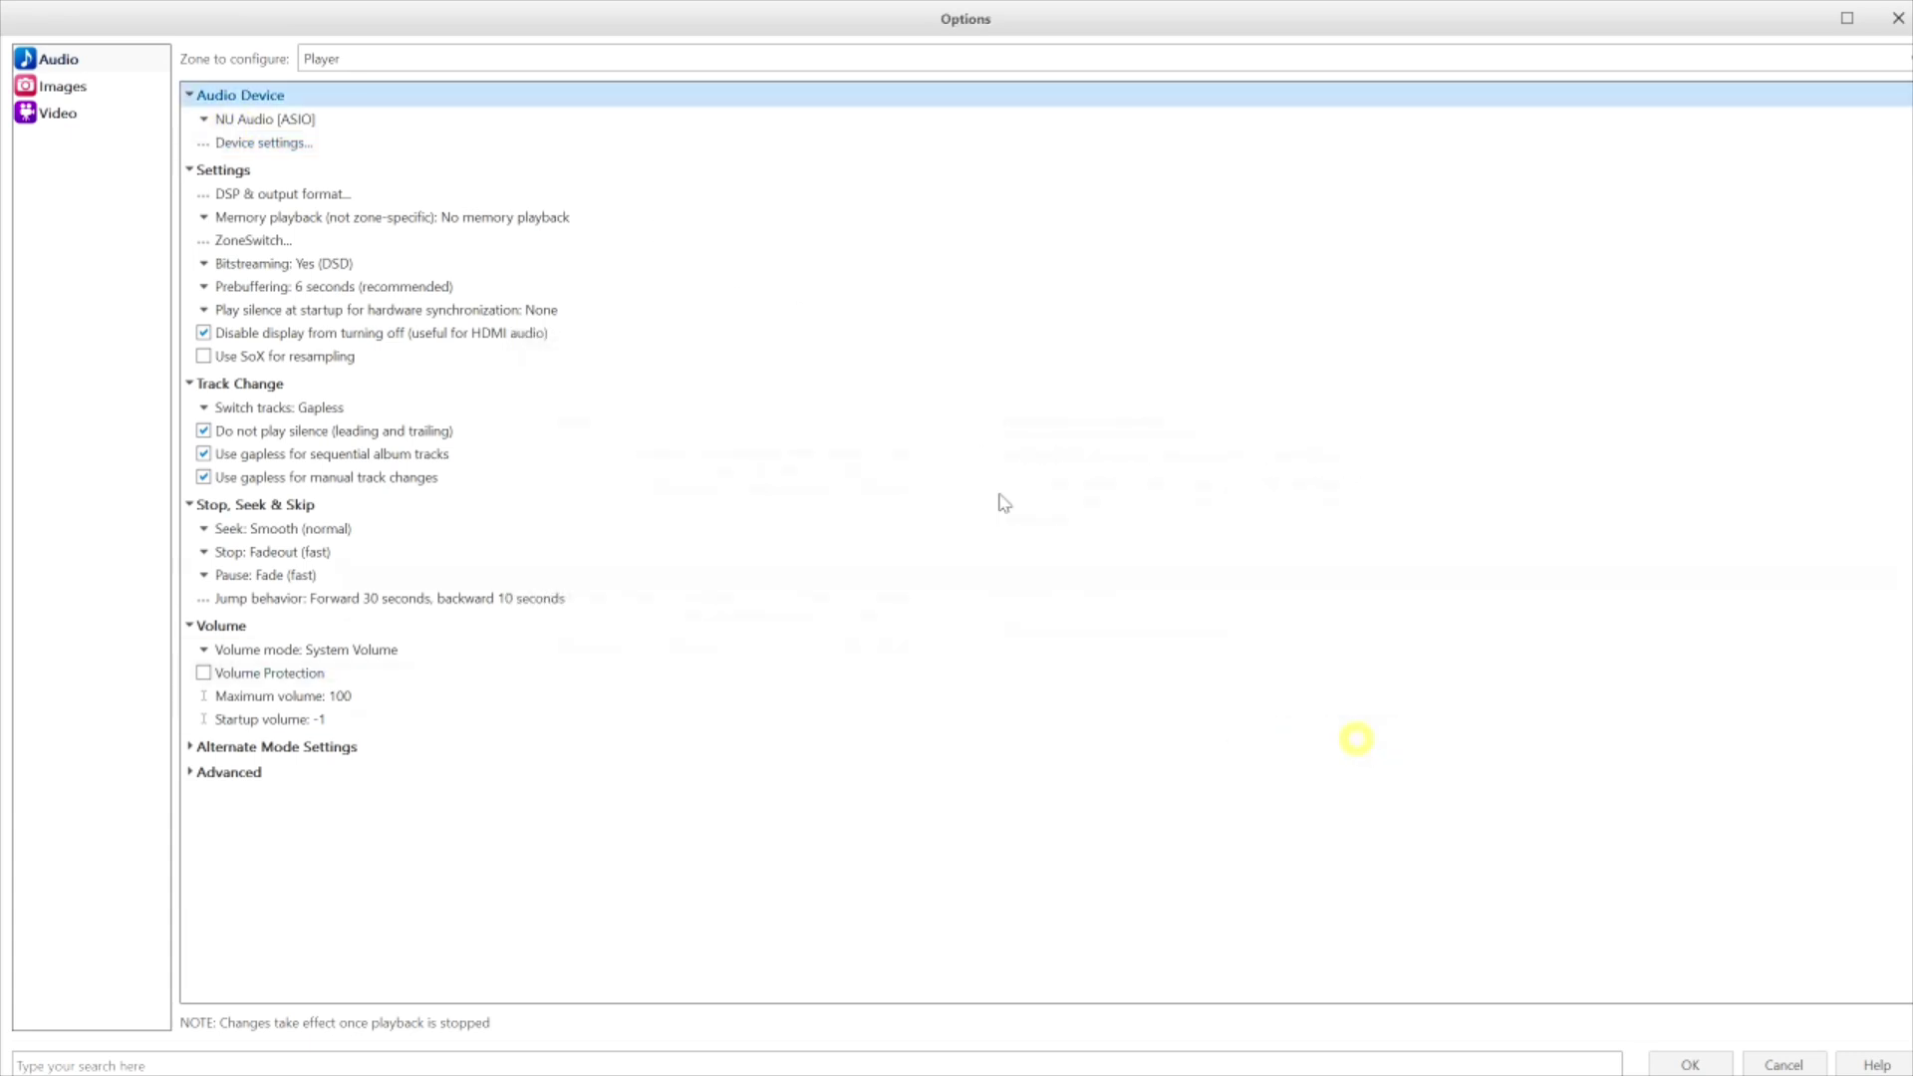
left_click(204, 119)
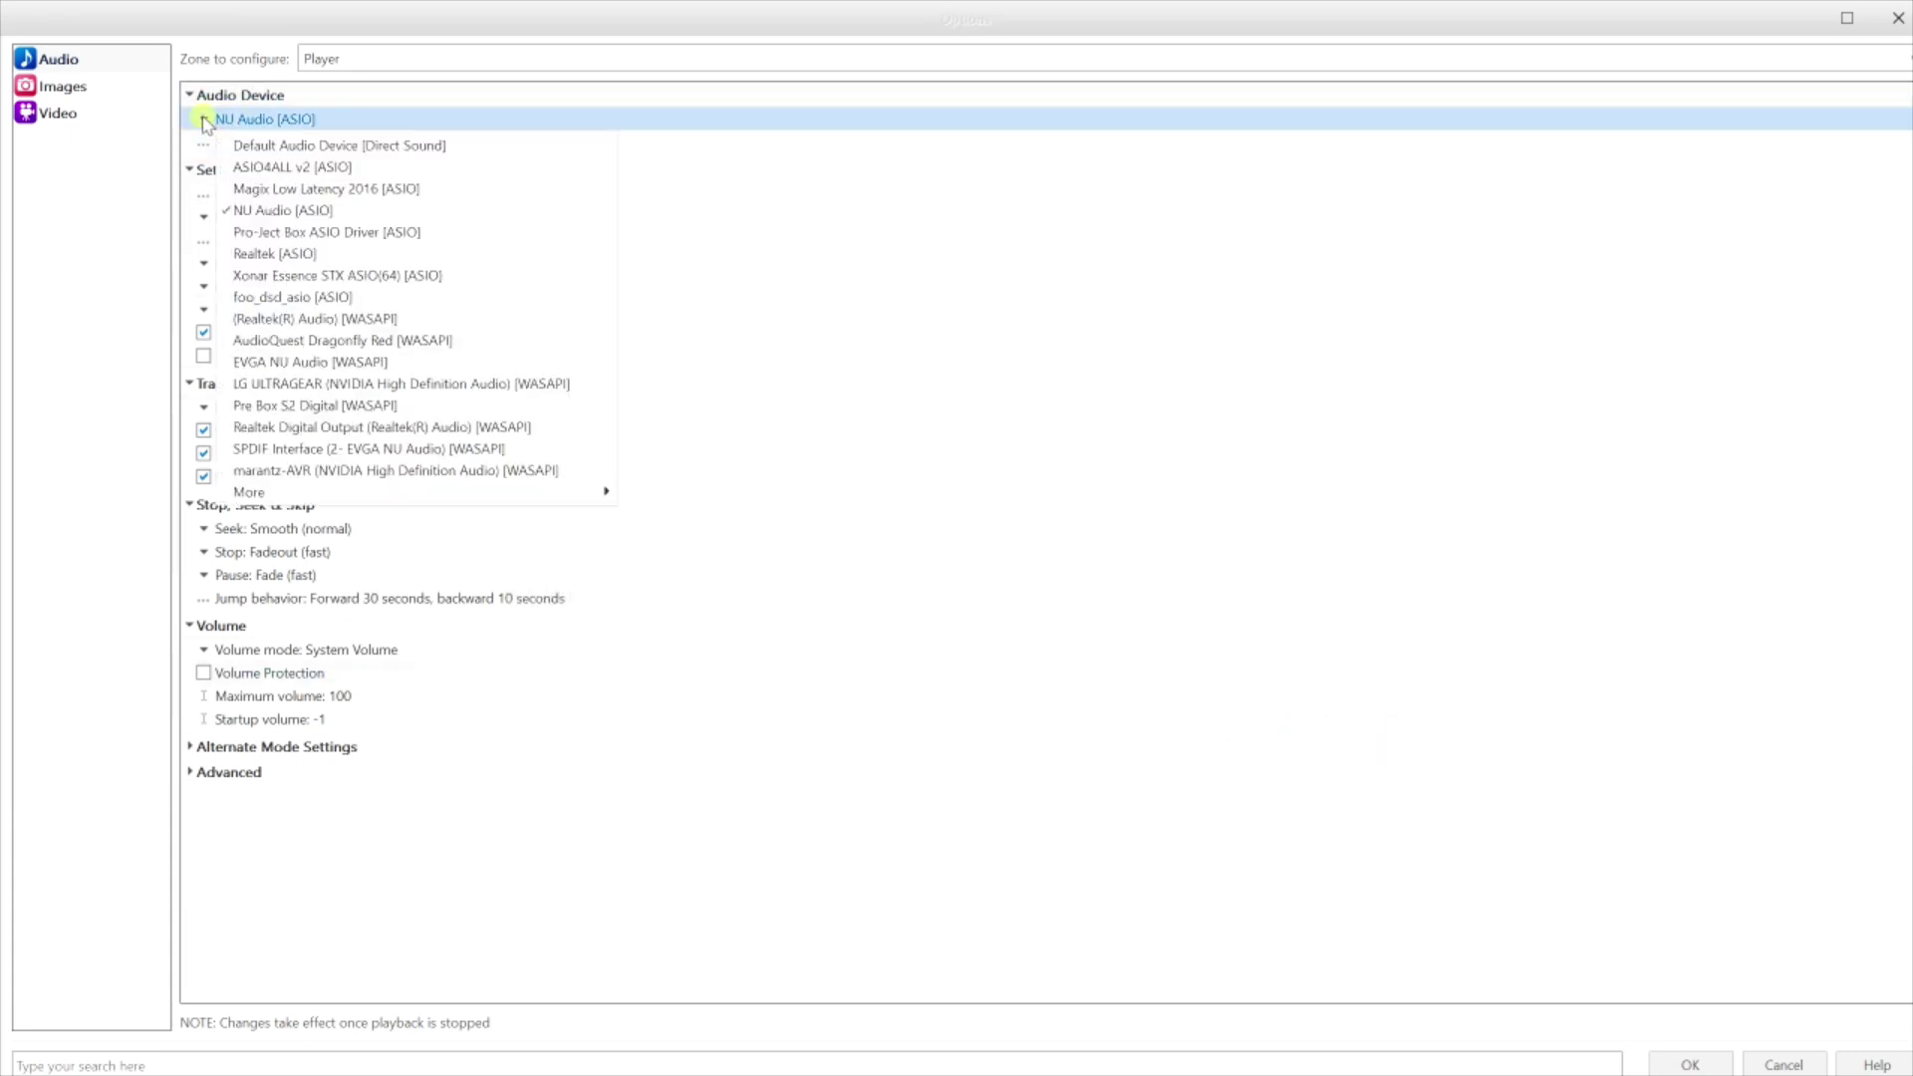
left_click(287, 234)
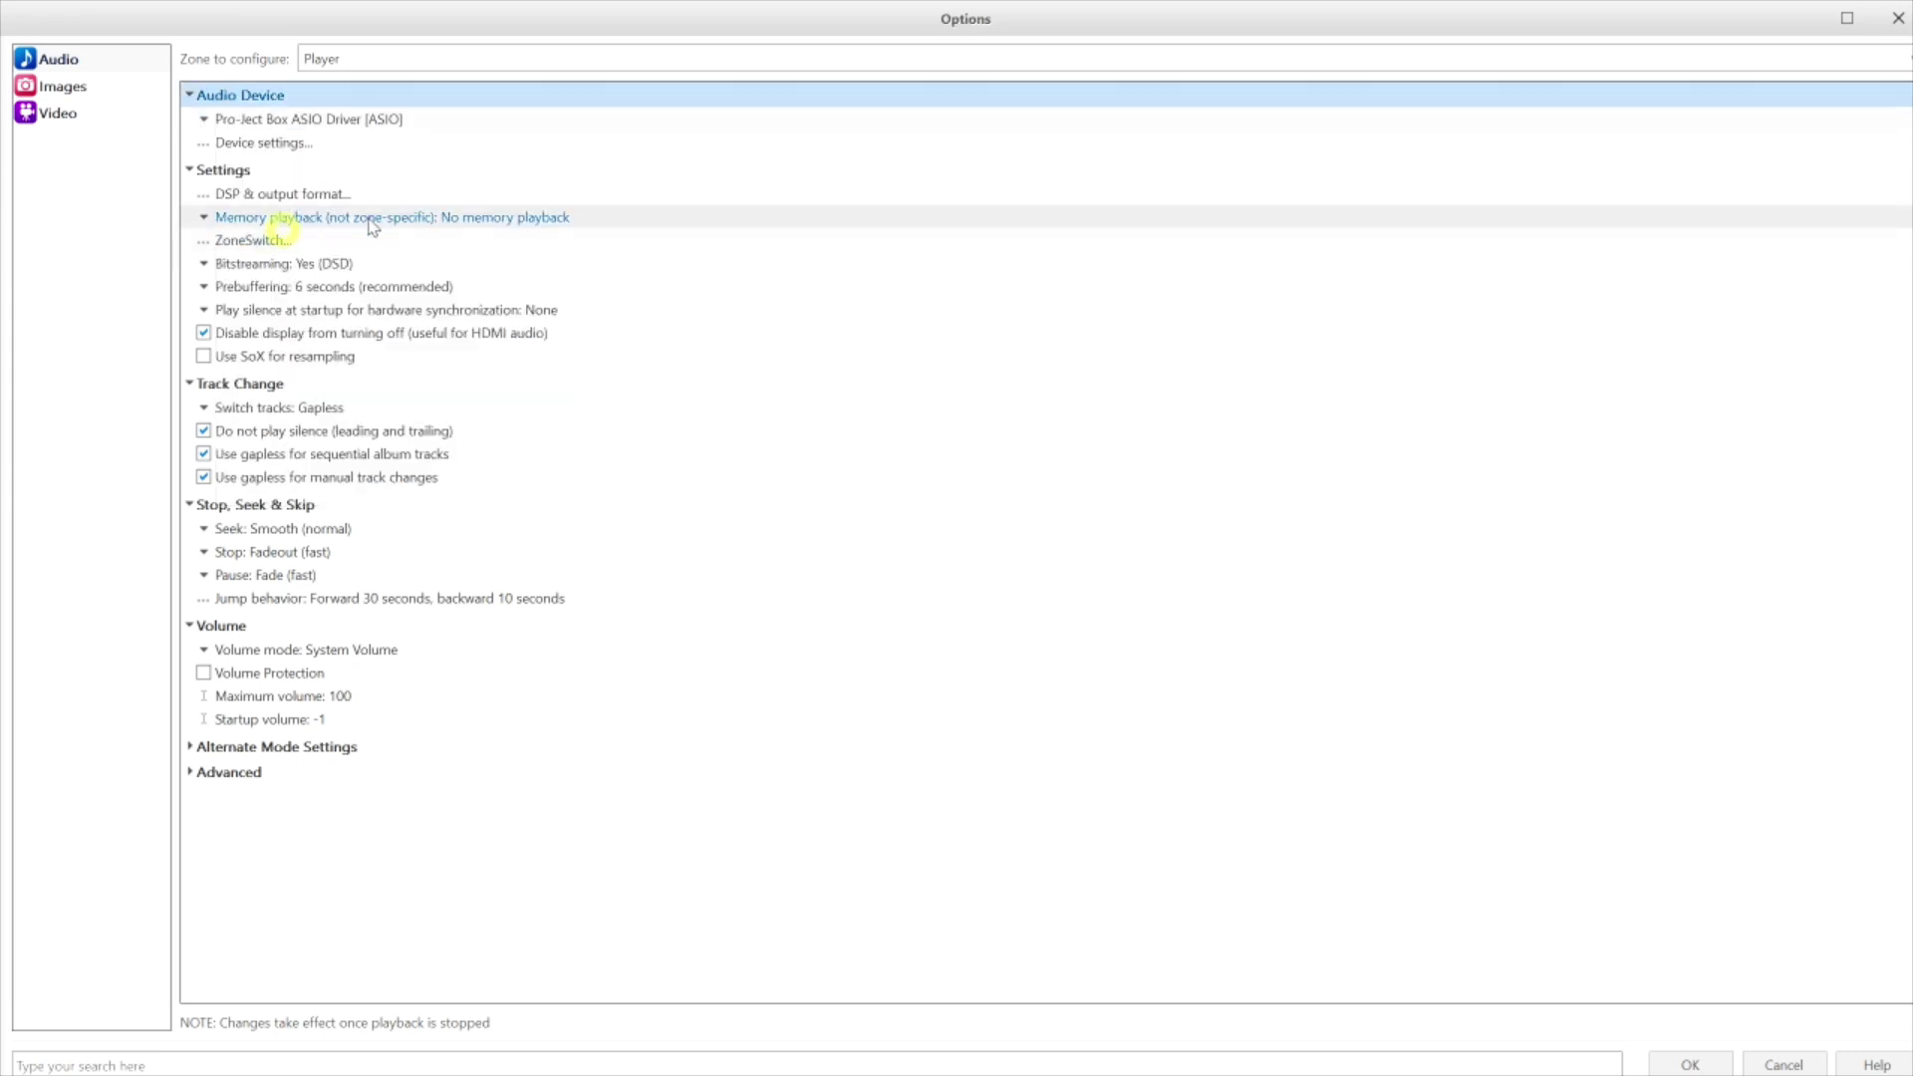
left_click(307, 147)
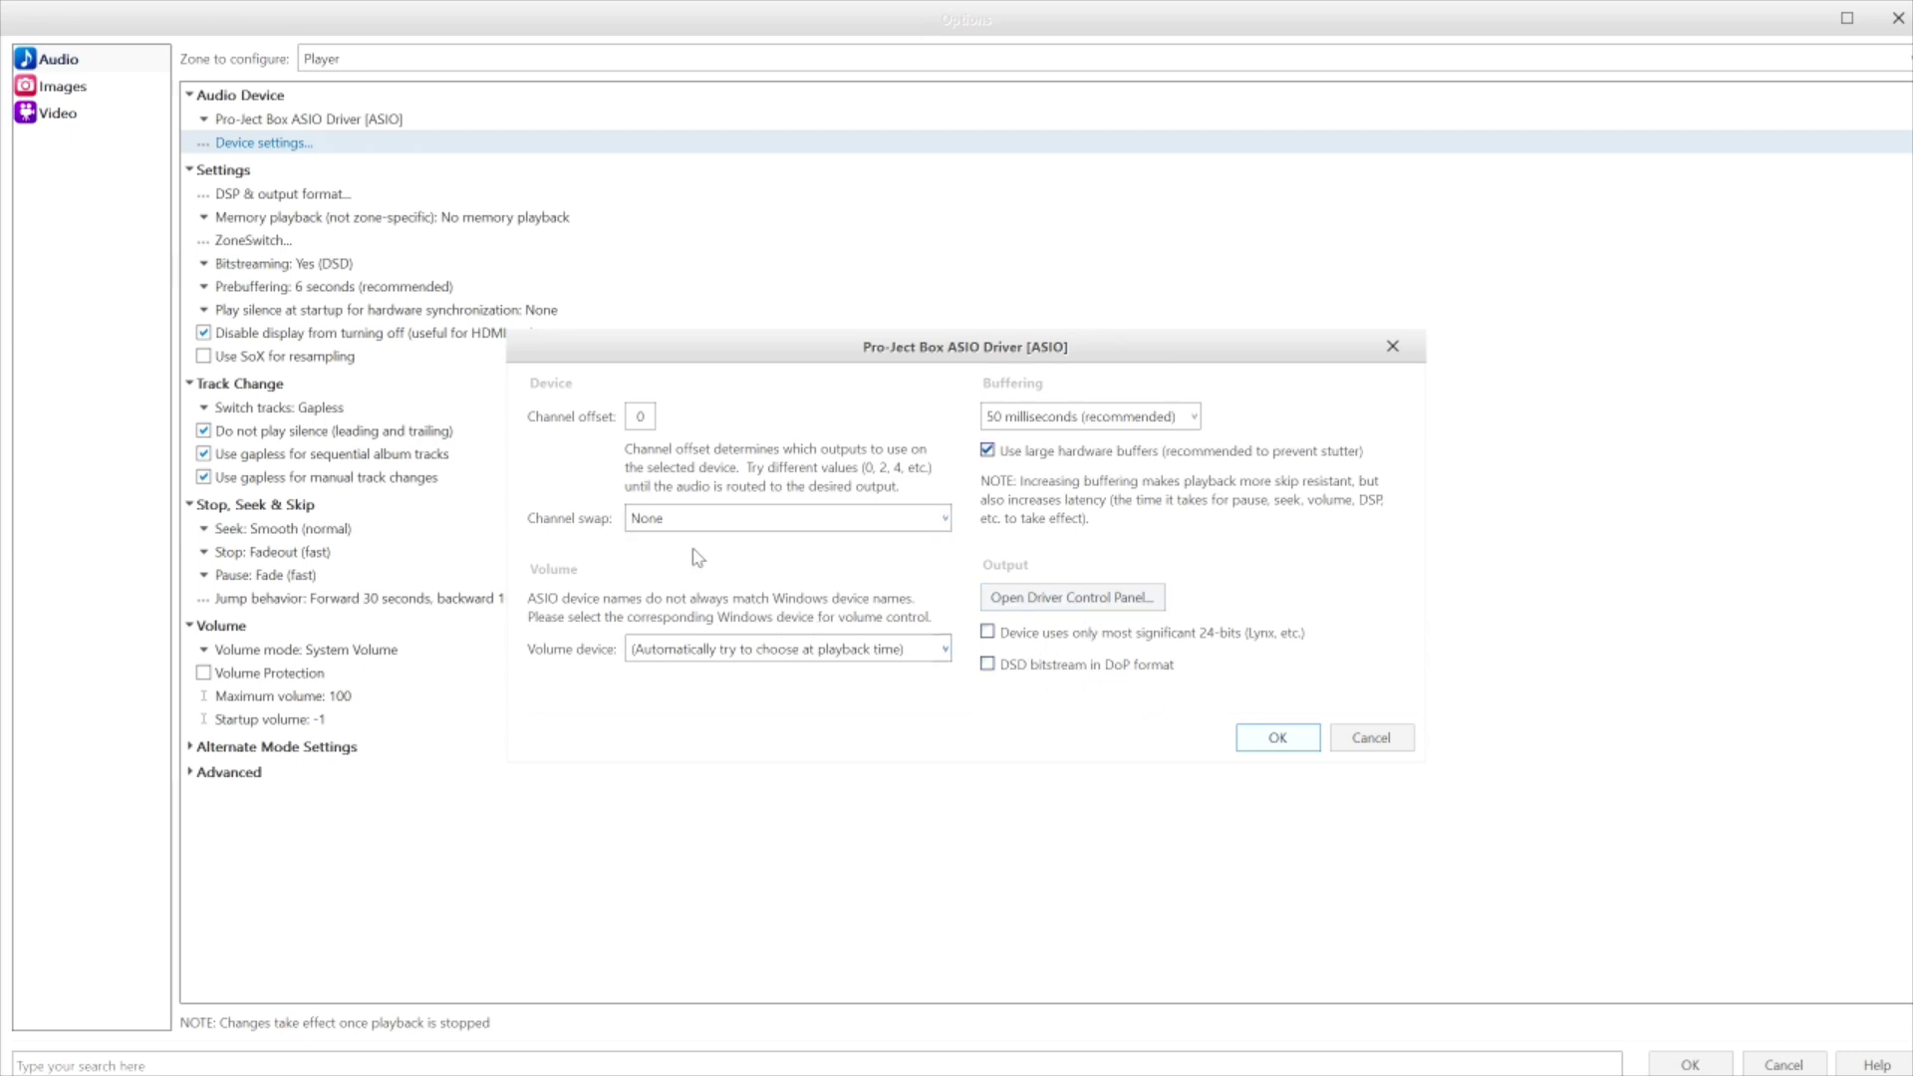
left_click(1277, 738)
Review the output encoding, channels and per-input sample rate conversions in the DSP Studio output format
left_click(304, 196)
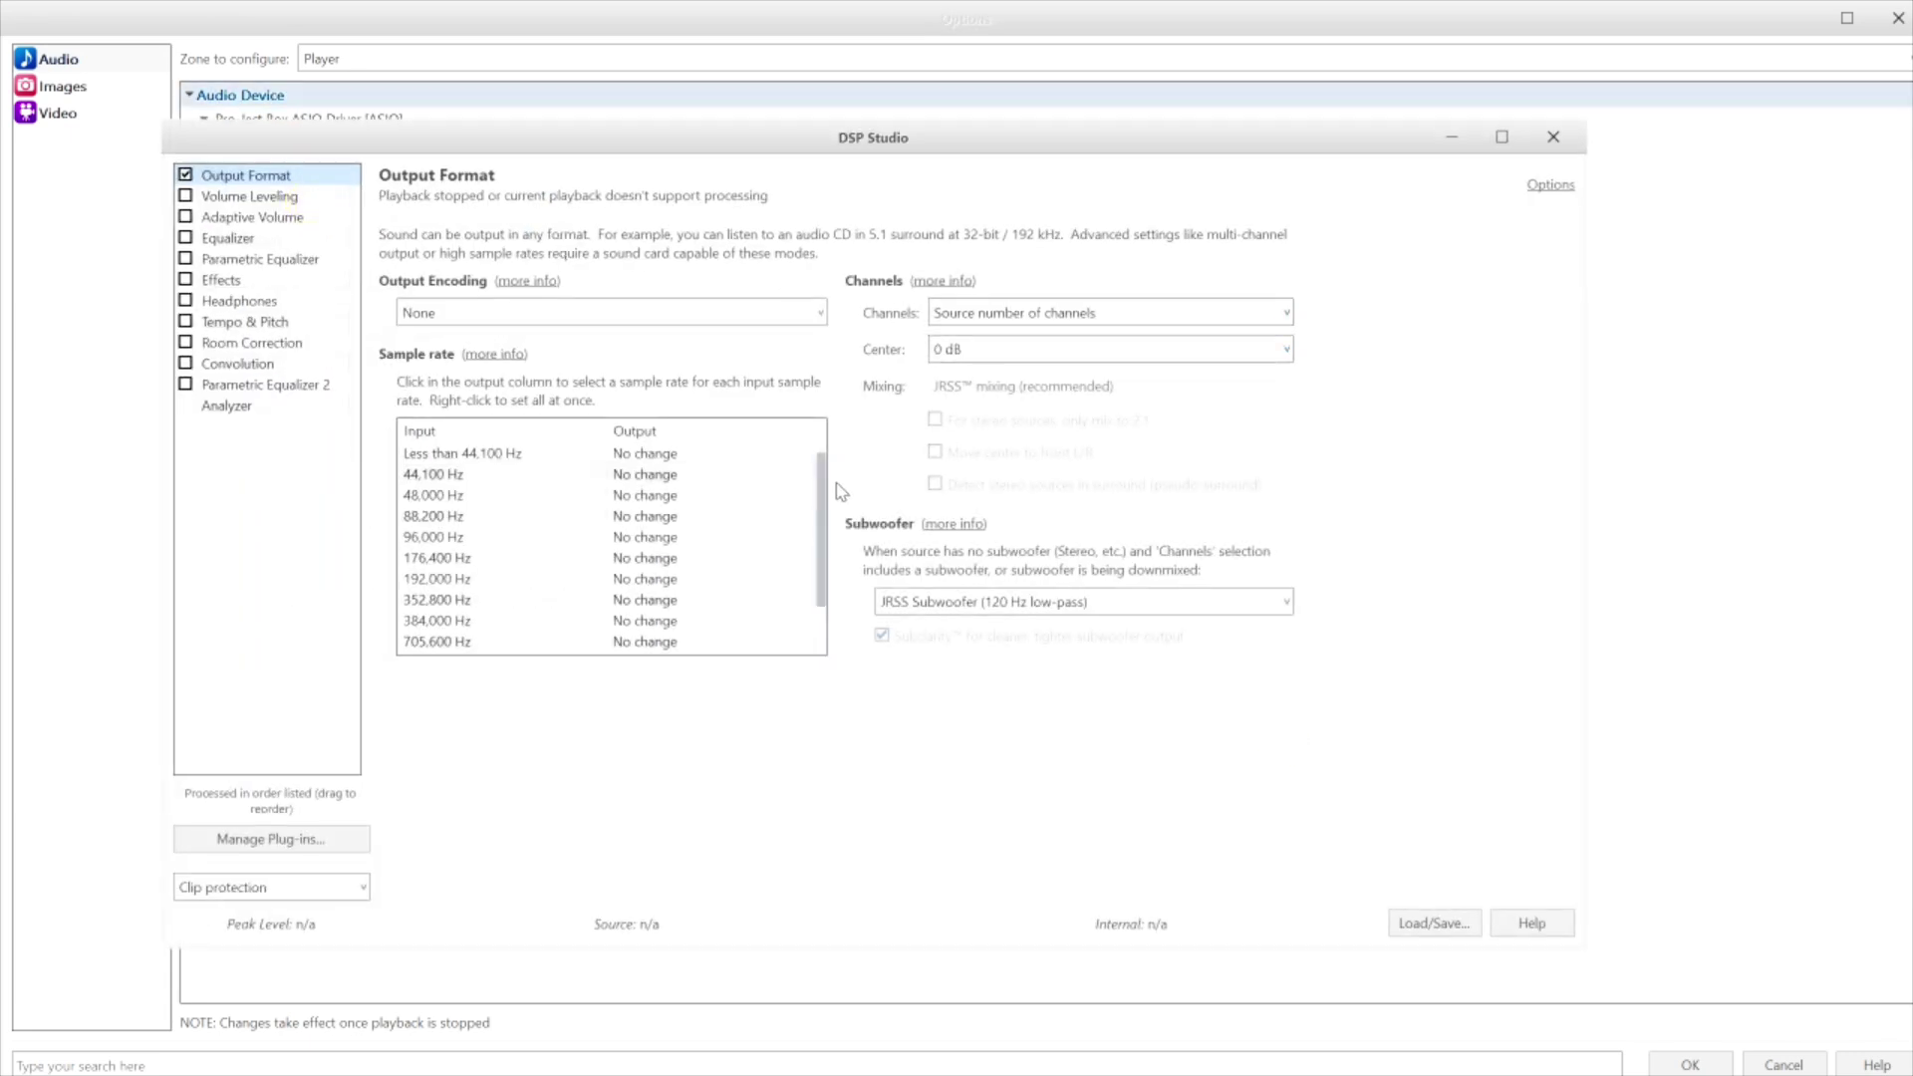
scroll(826, 495, "down", 2)
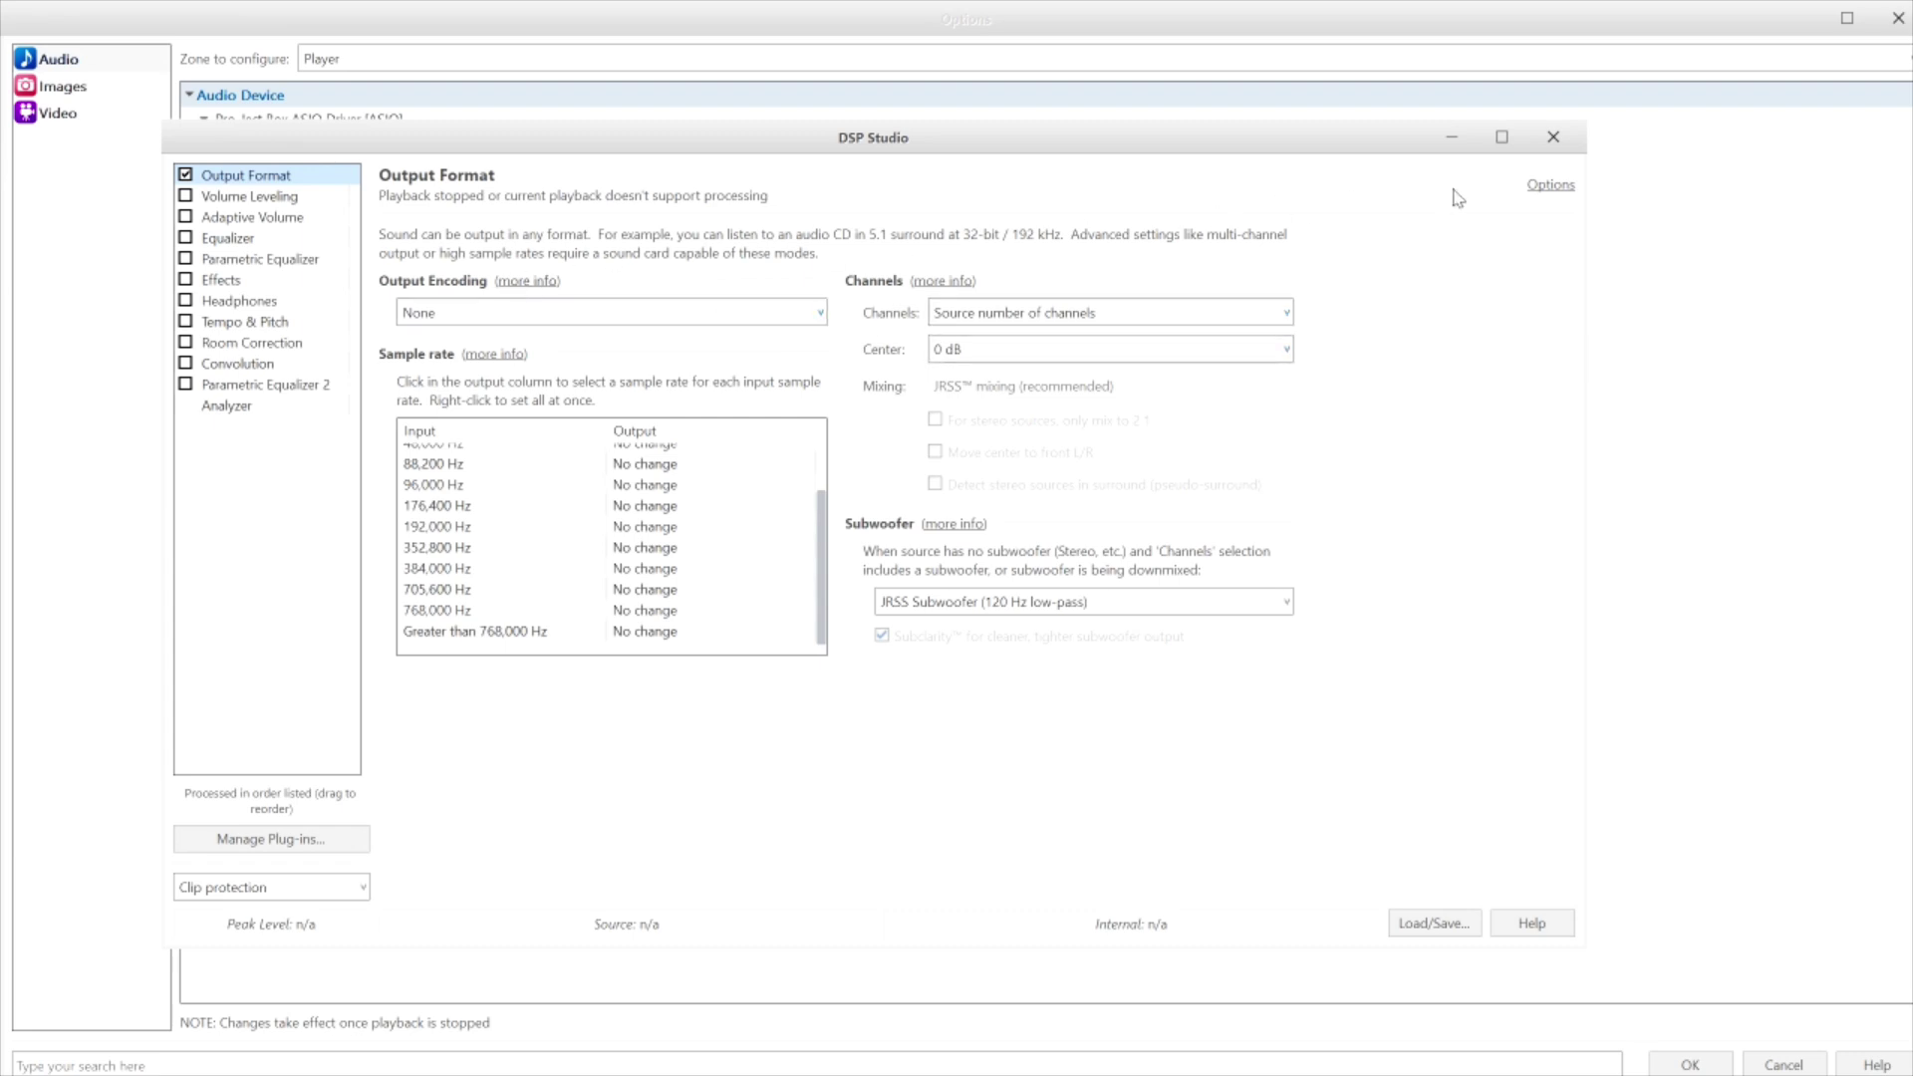
left_click(1552, 136)
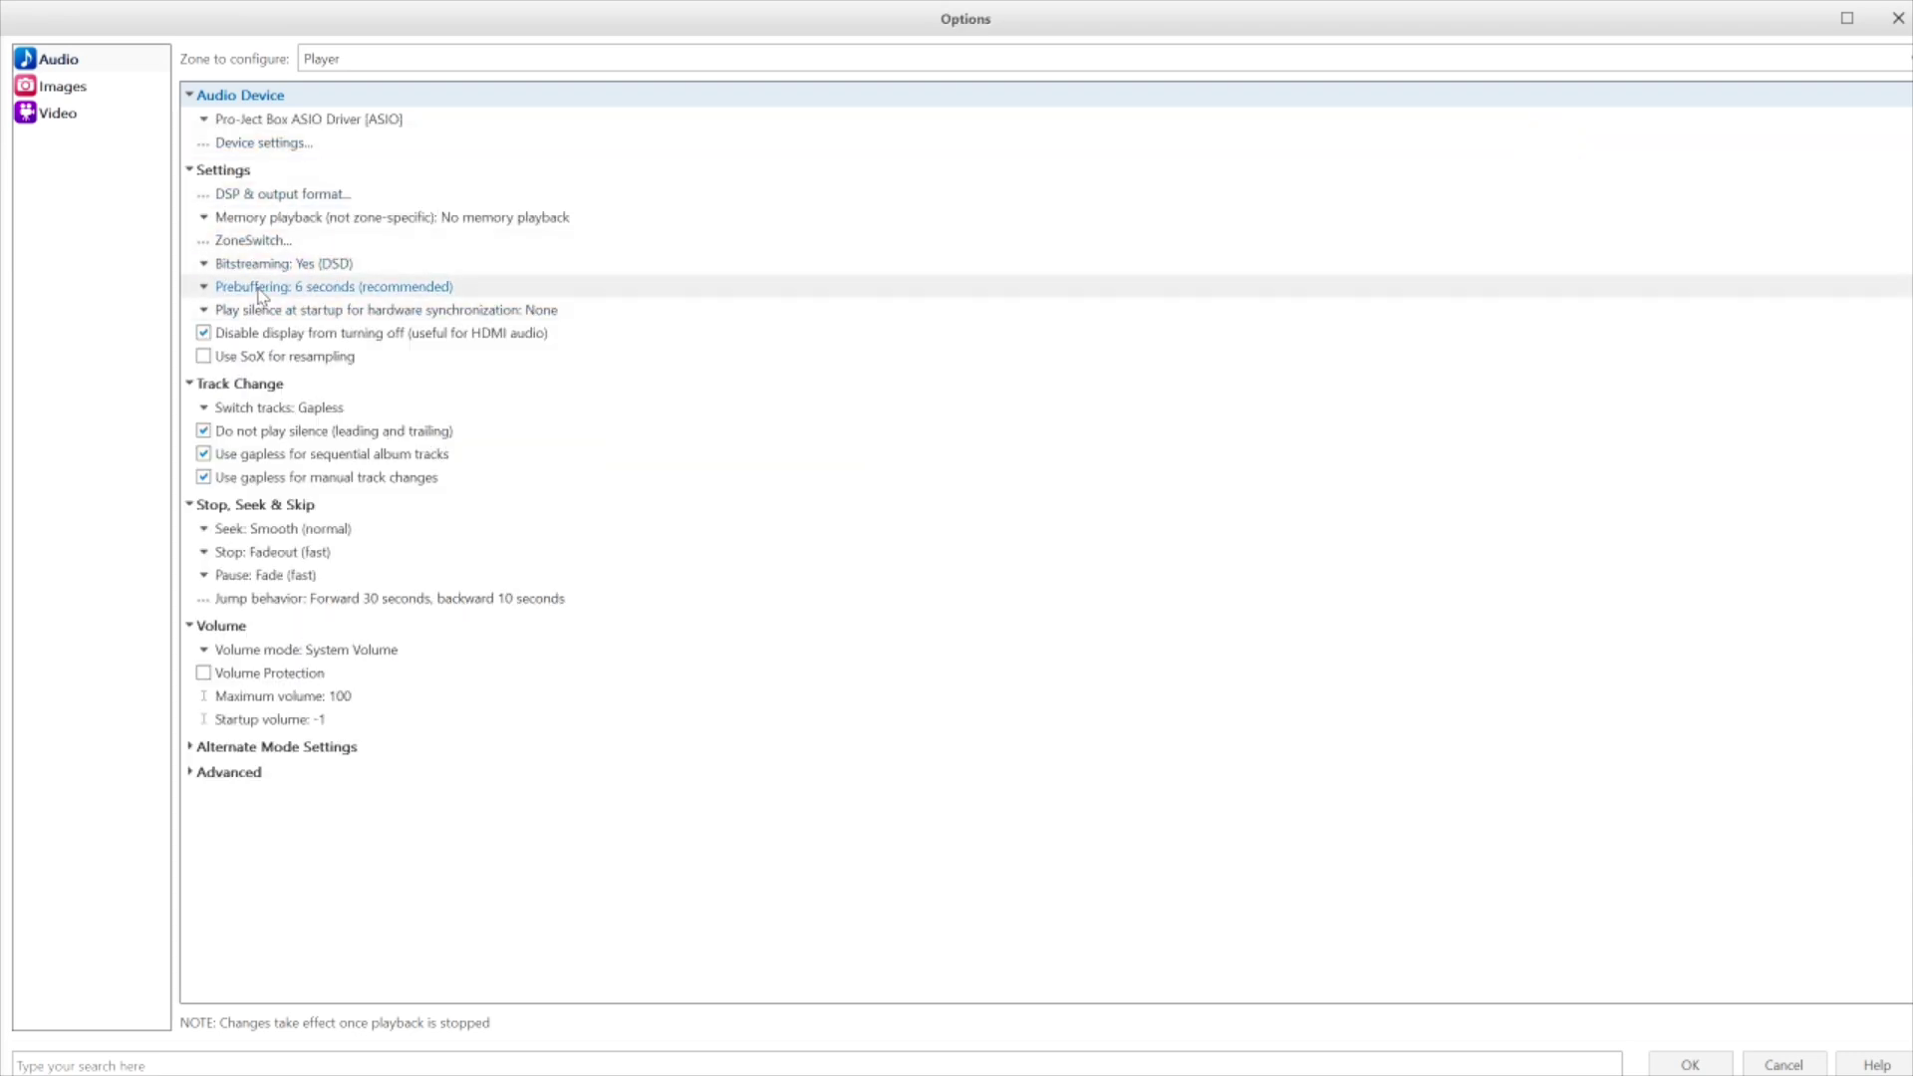
Set bitstreaming to DSD and save the changed playback options
left_click(204, 267)
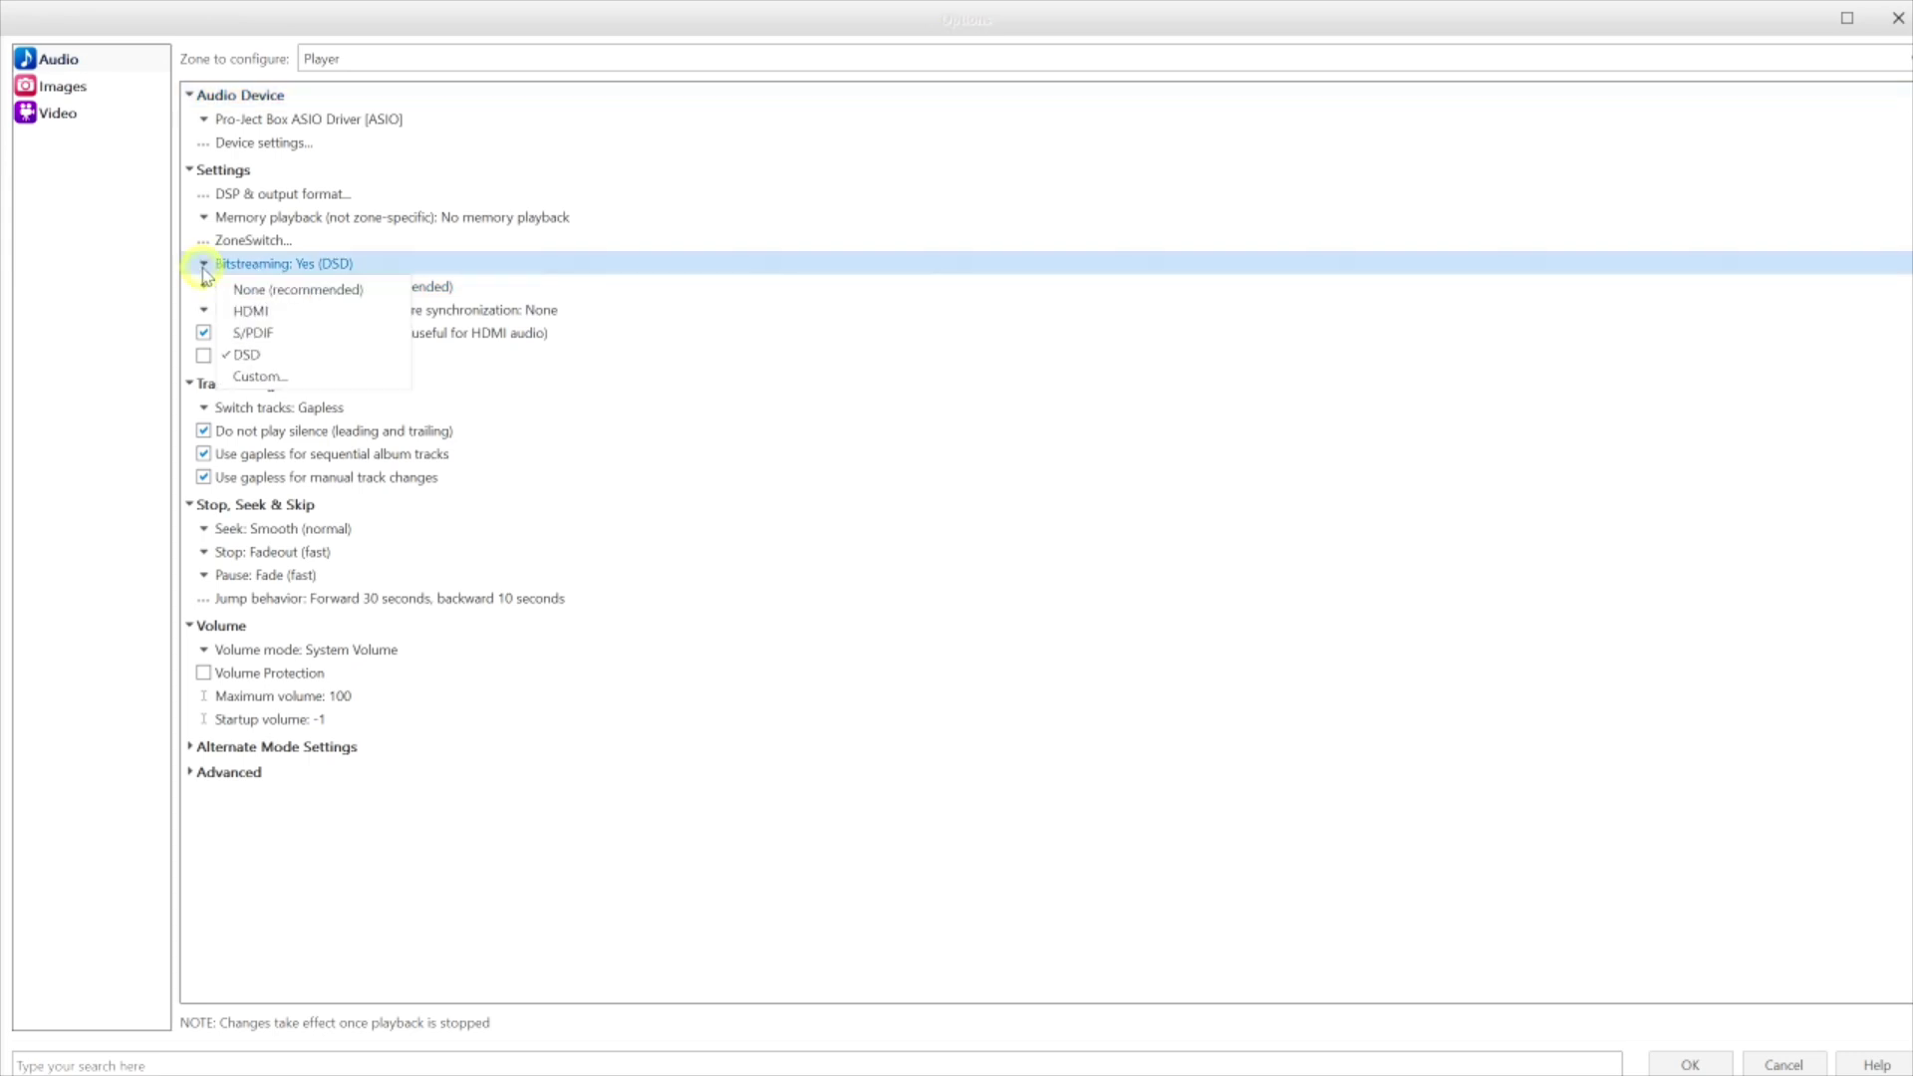
left_click(282, 355)
left_click(1894, 22)
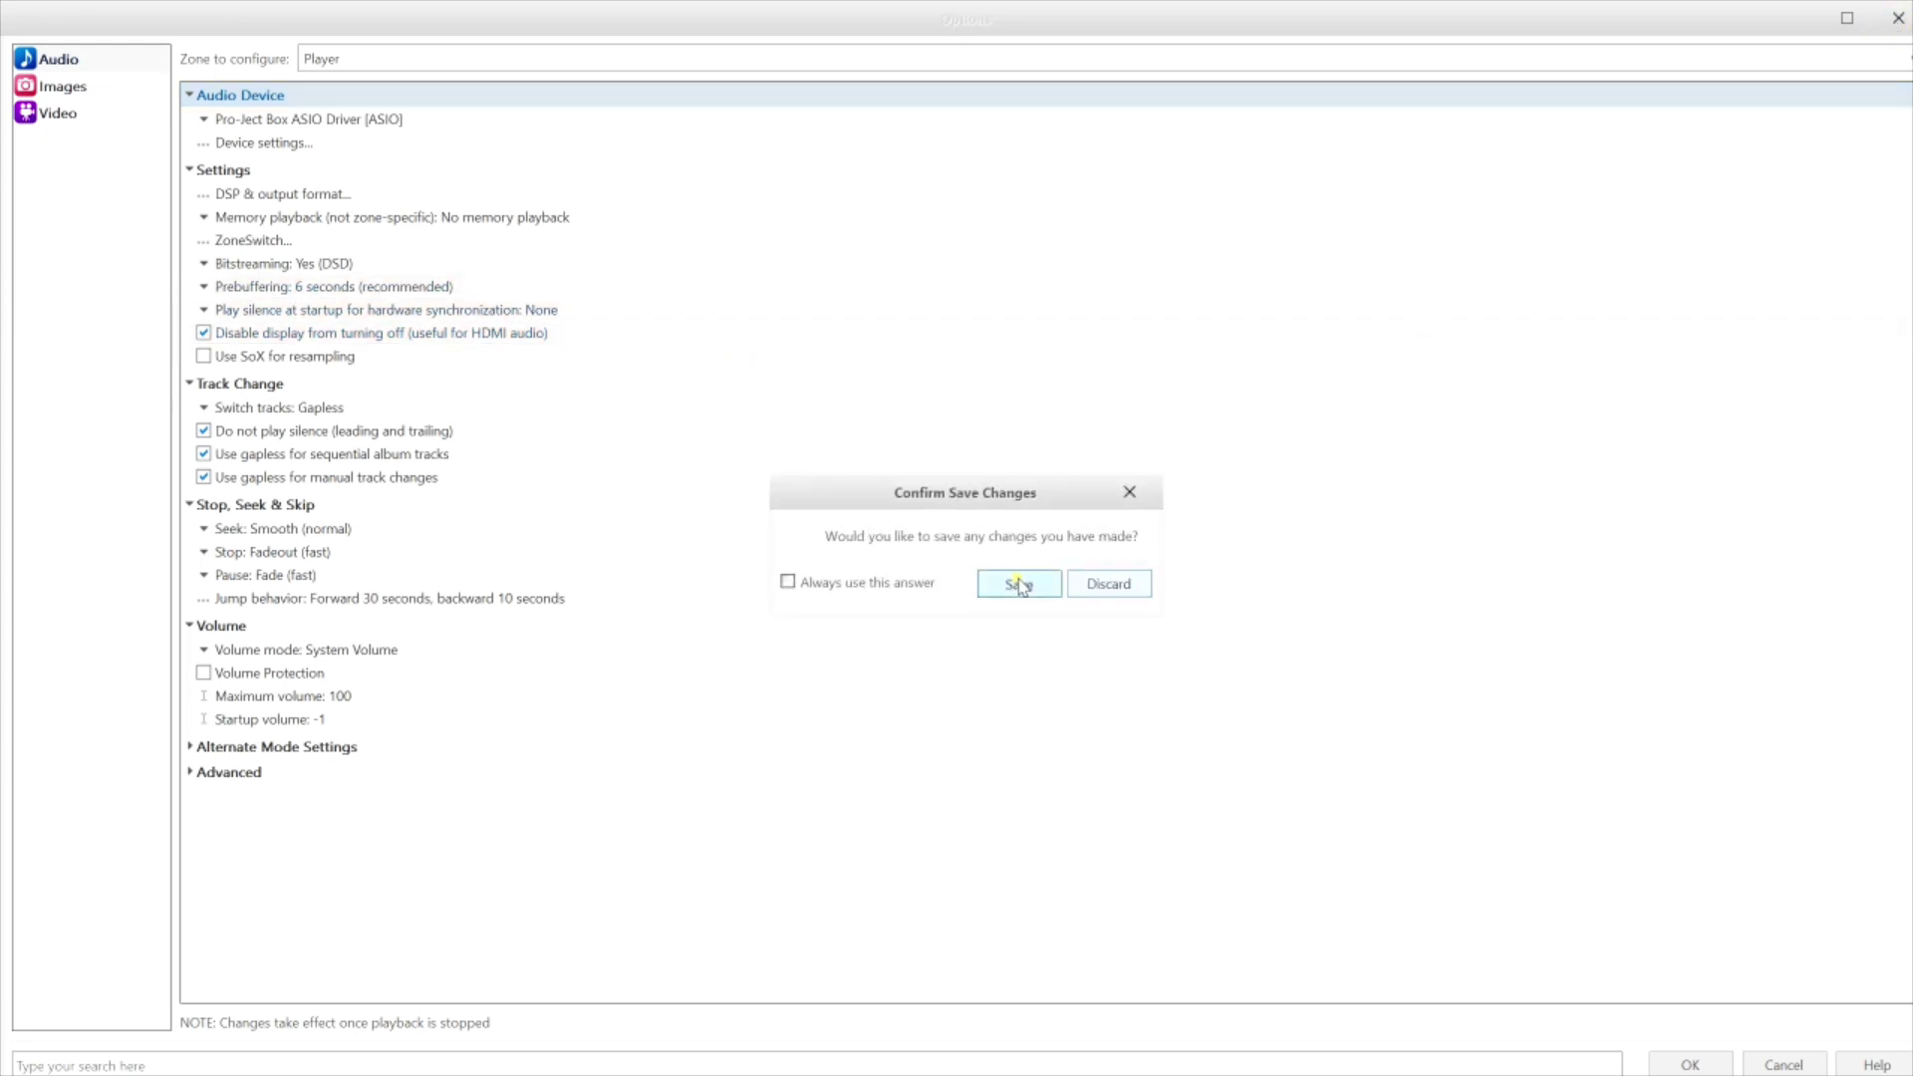
left_click(1018, 584)
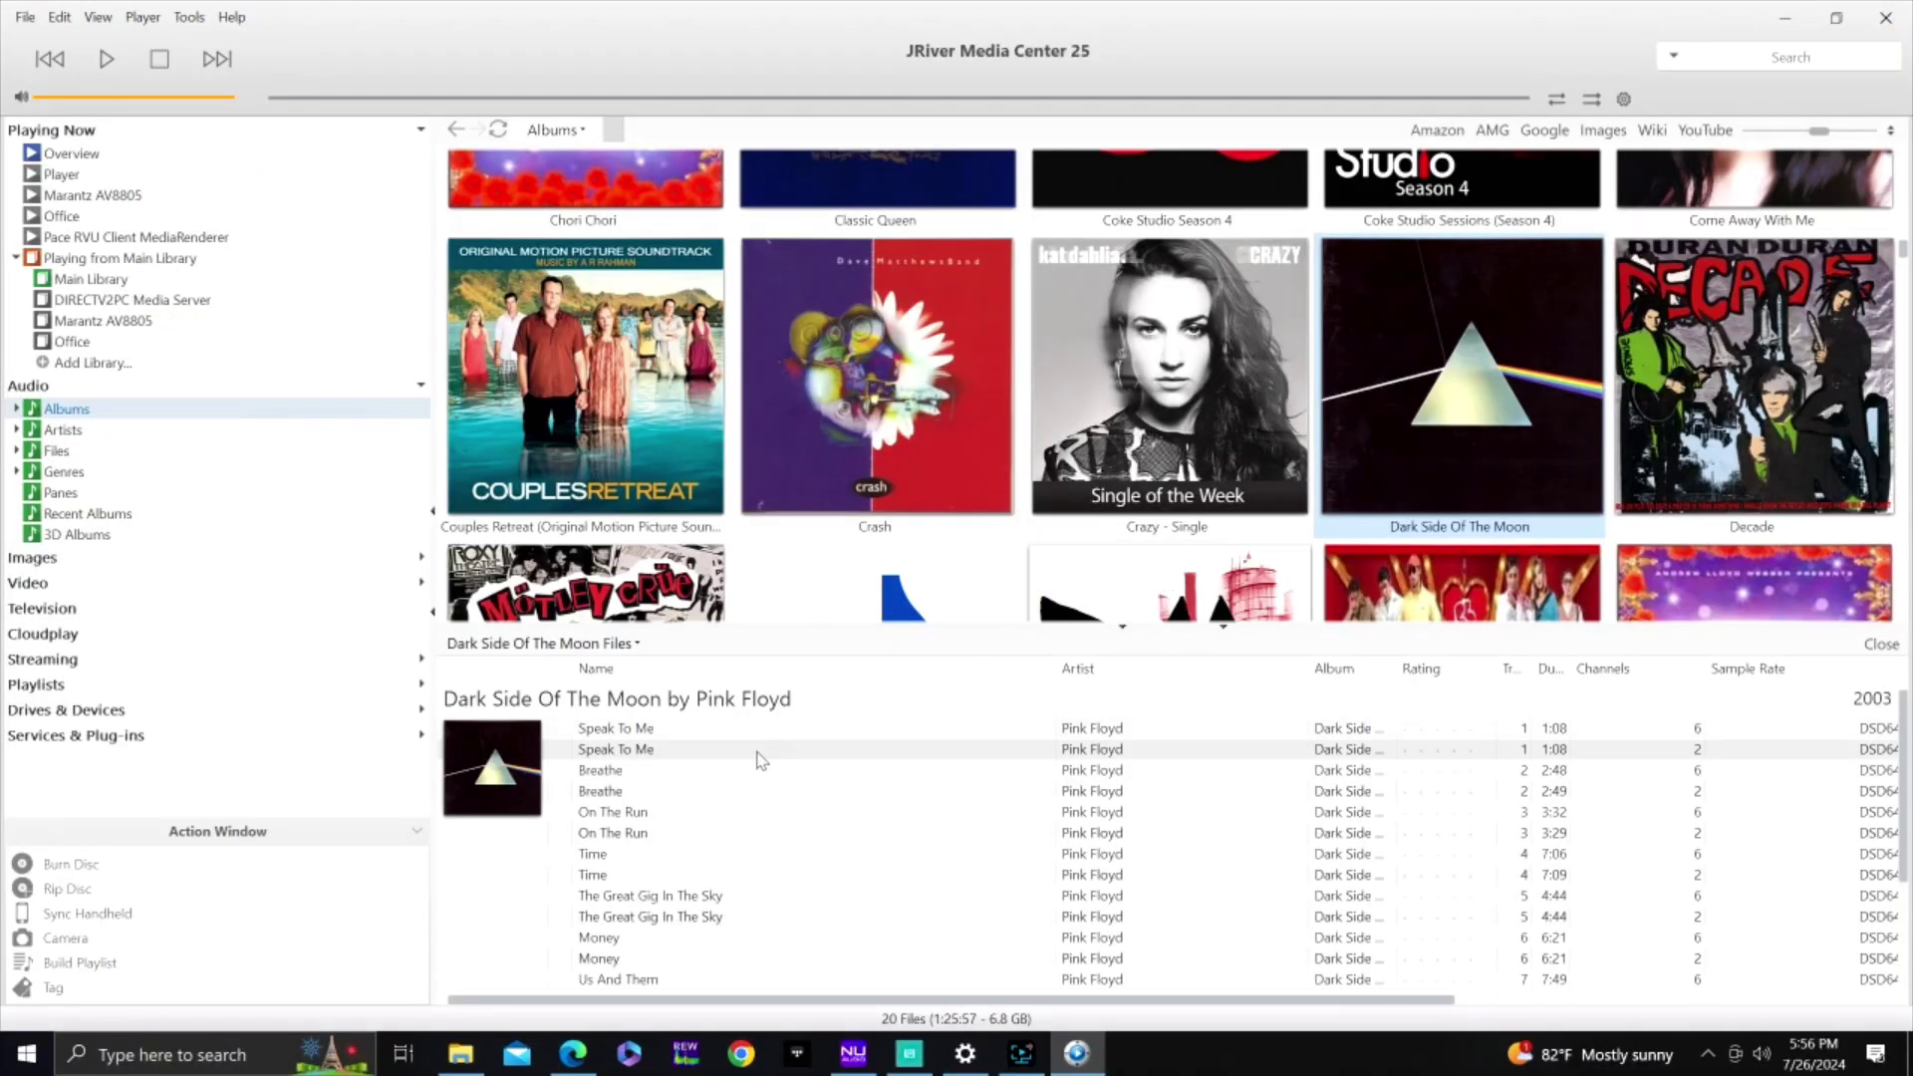
Play the two-channel On The Run from Dark Side Of The Moon and check its current sample rate in the Pro-Ject Audio Control Panel
double_click(631, 753)
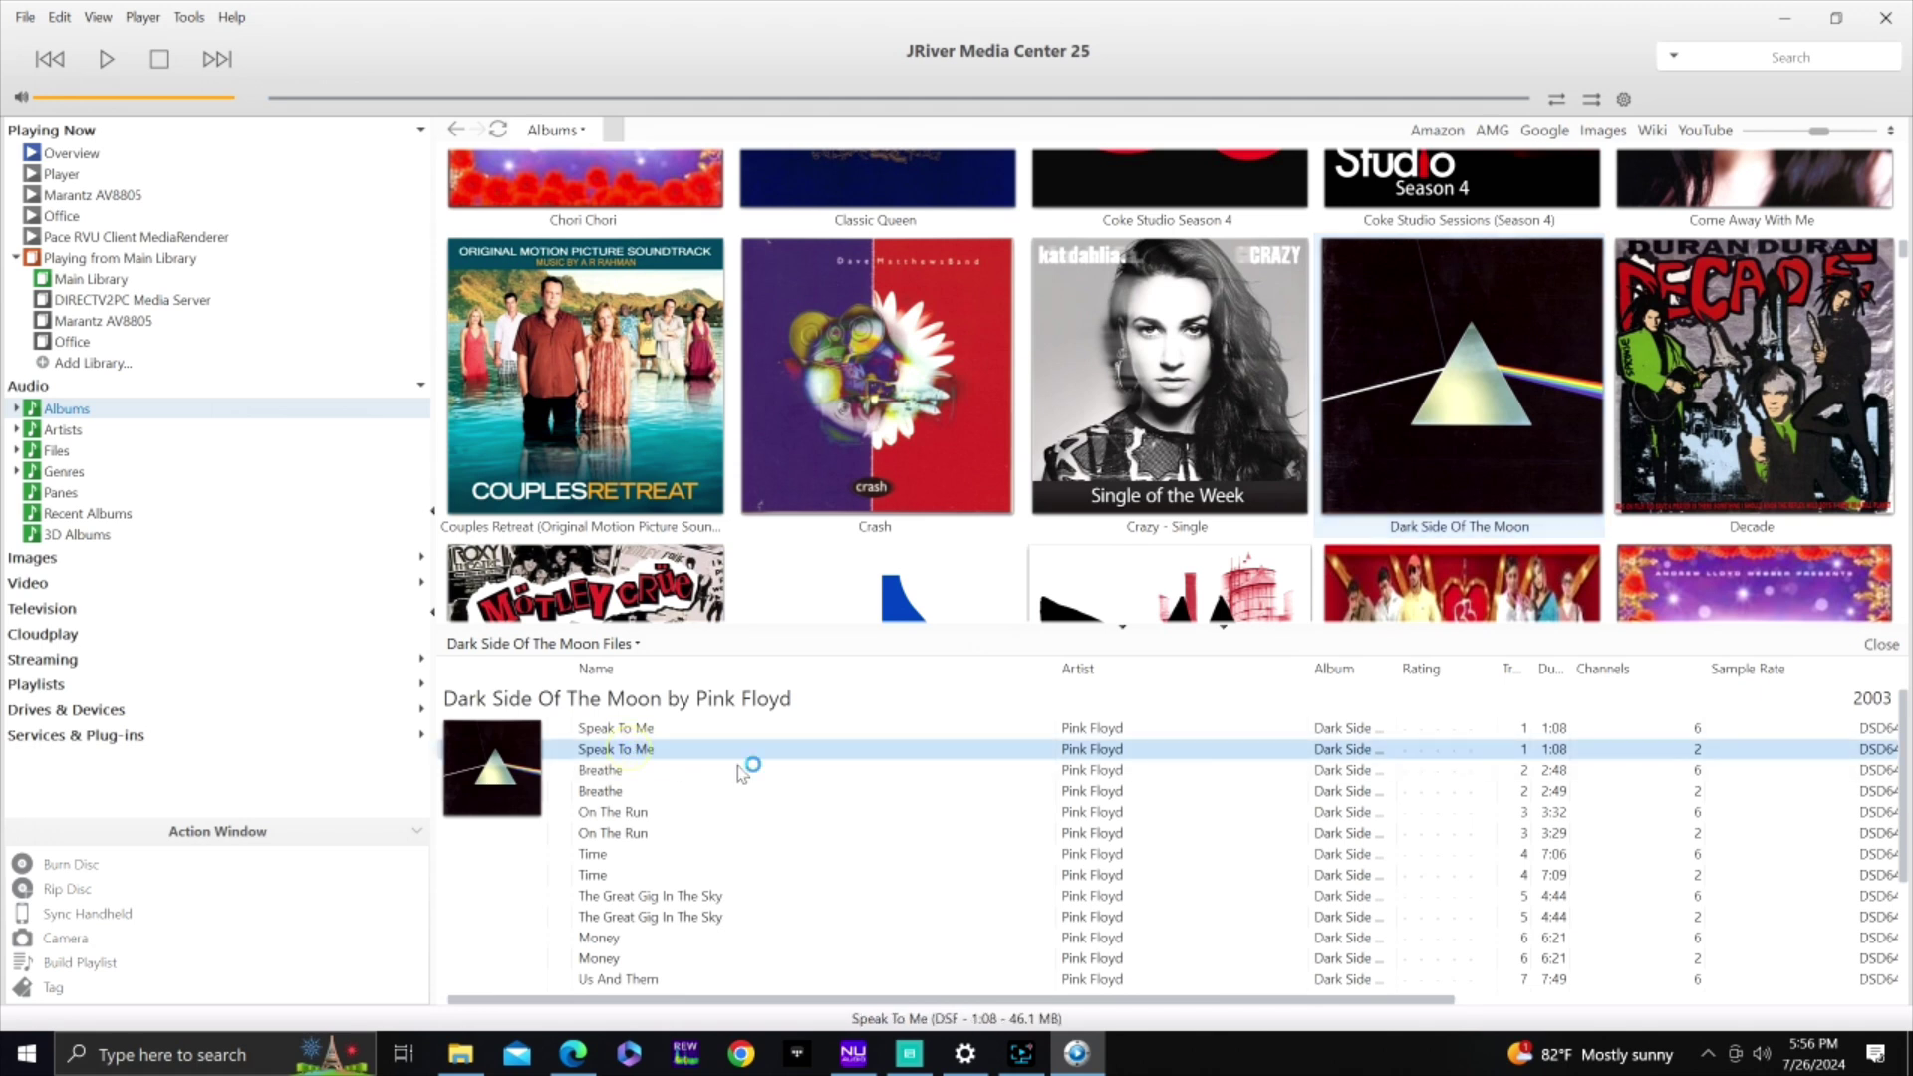
double_click(711, 835)
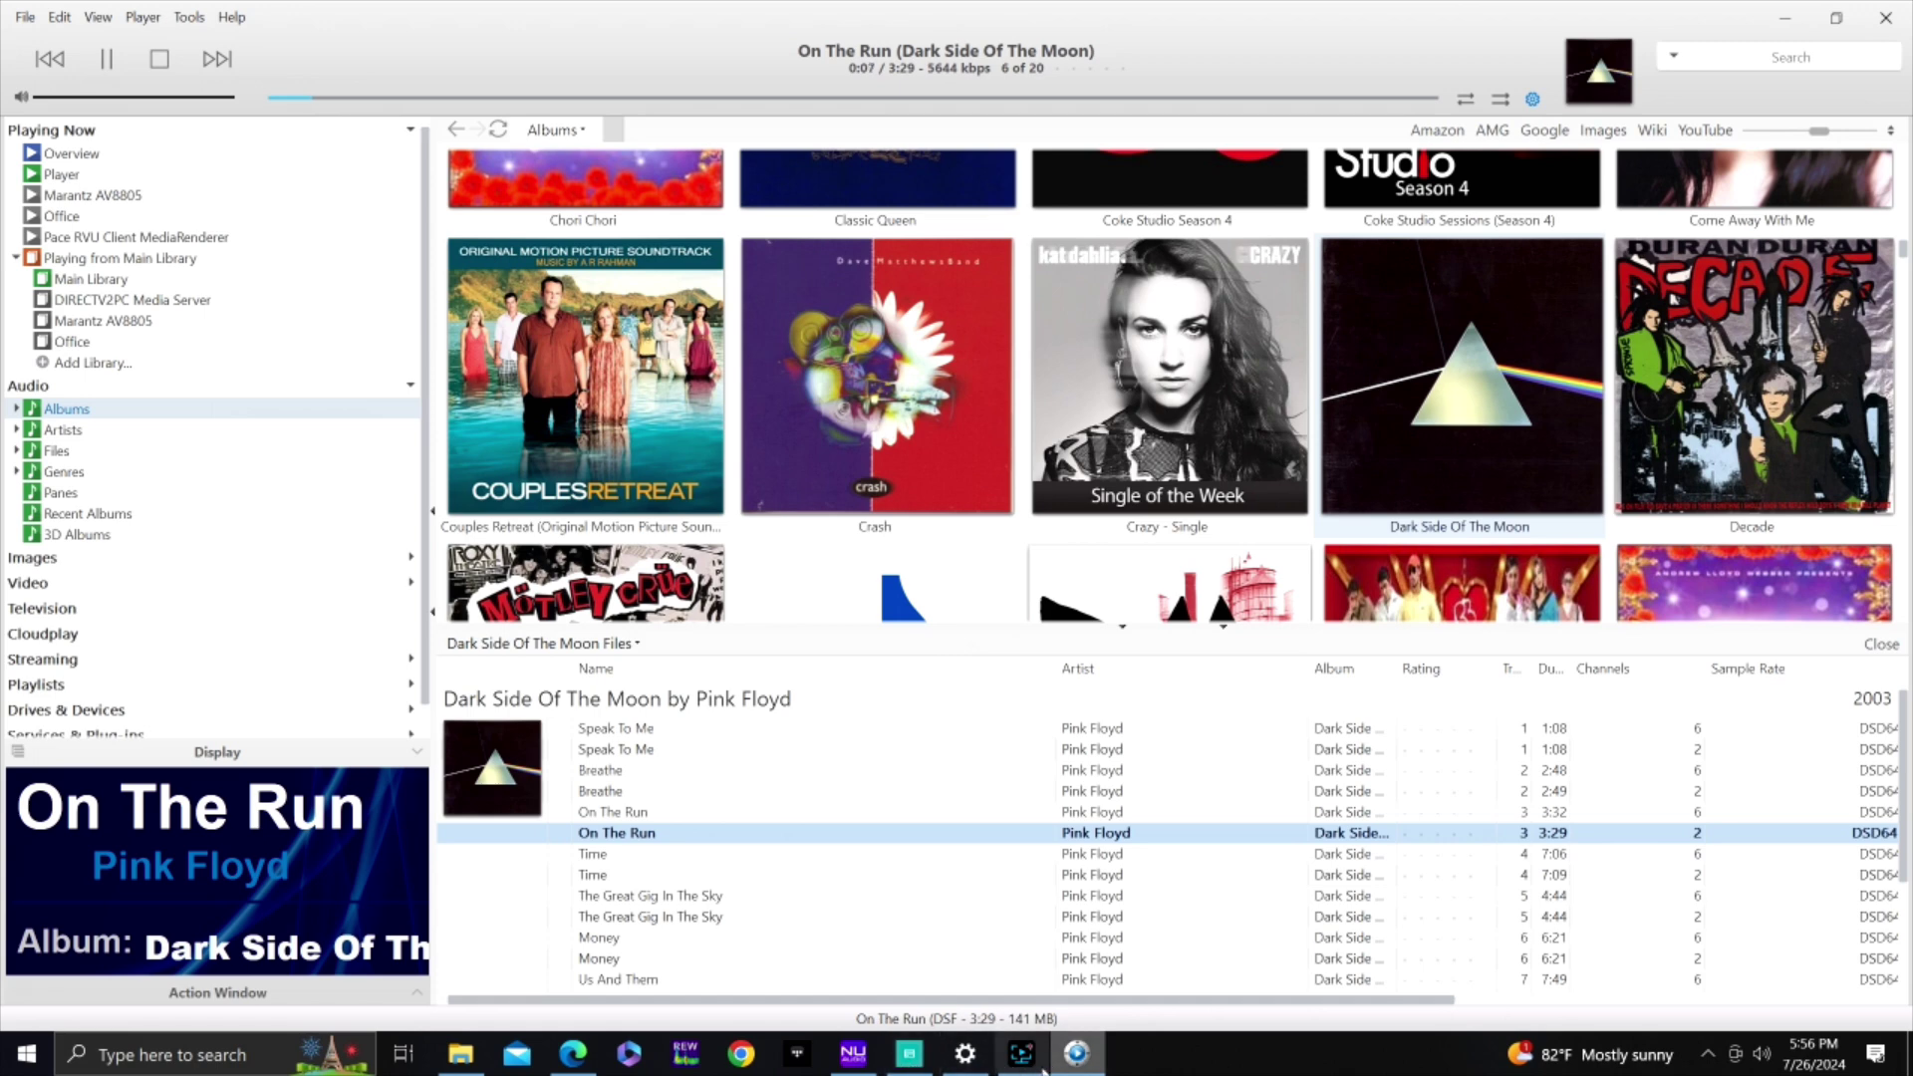
left_click(1708, 1055)
left_click(1708, 920)
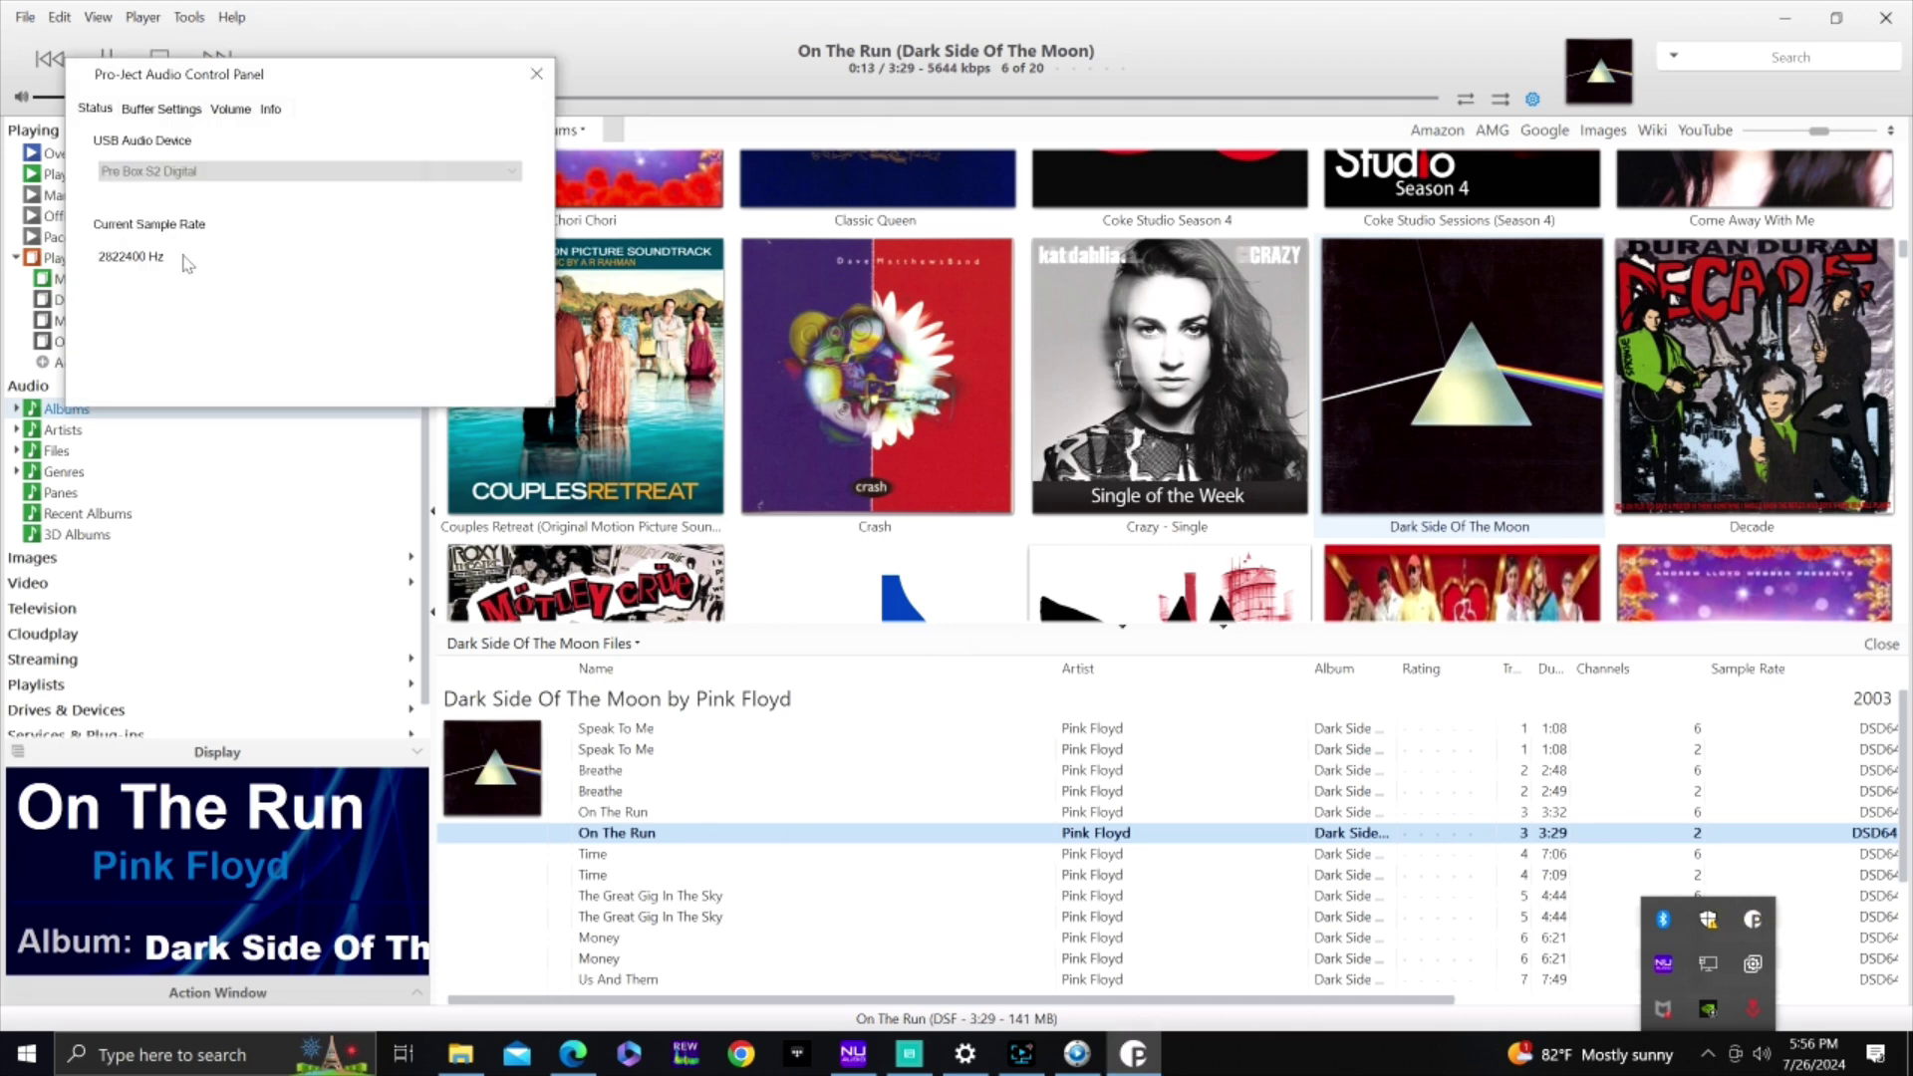
left_click(162, 271)
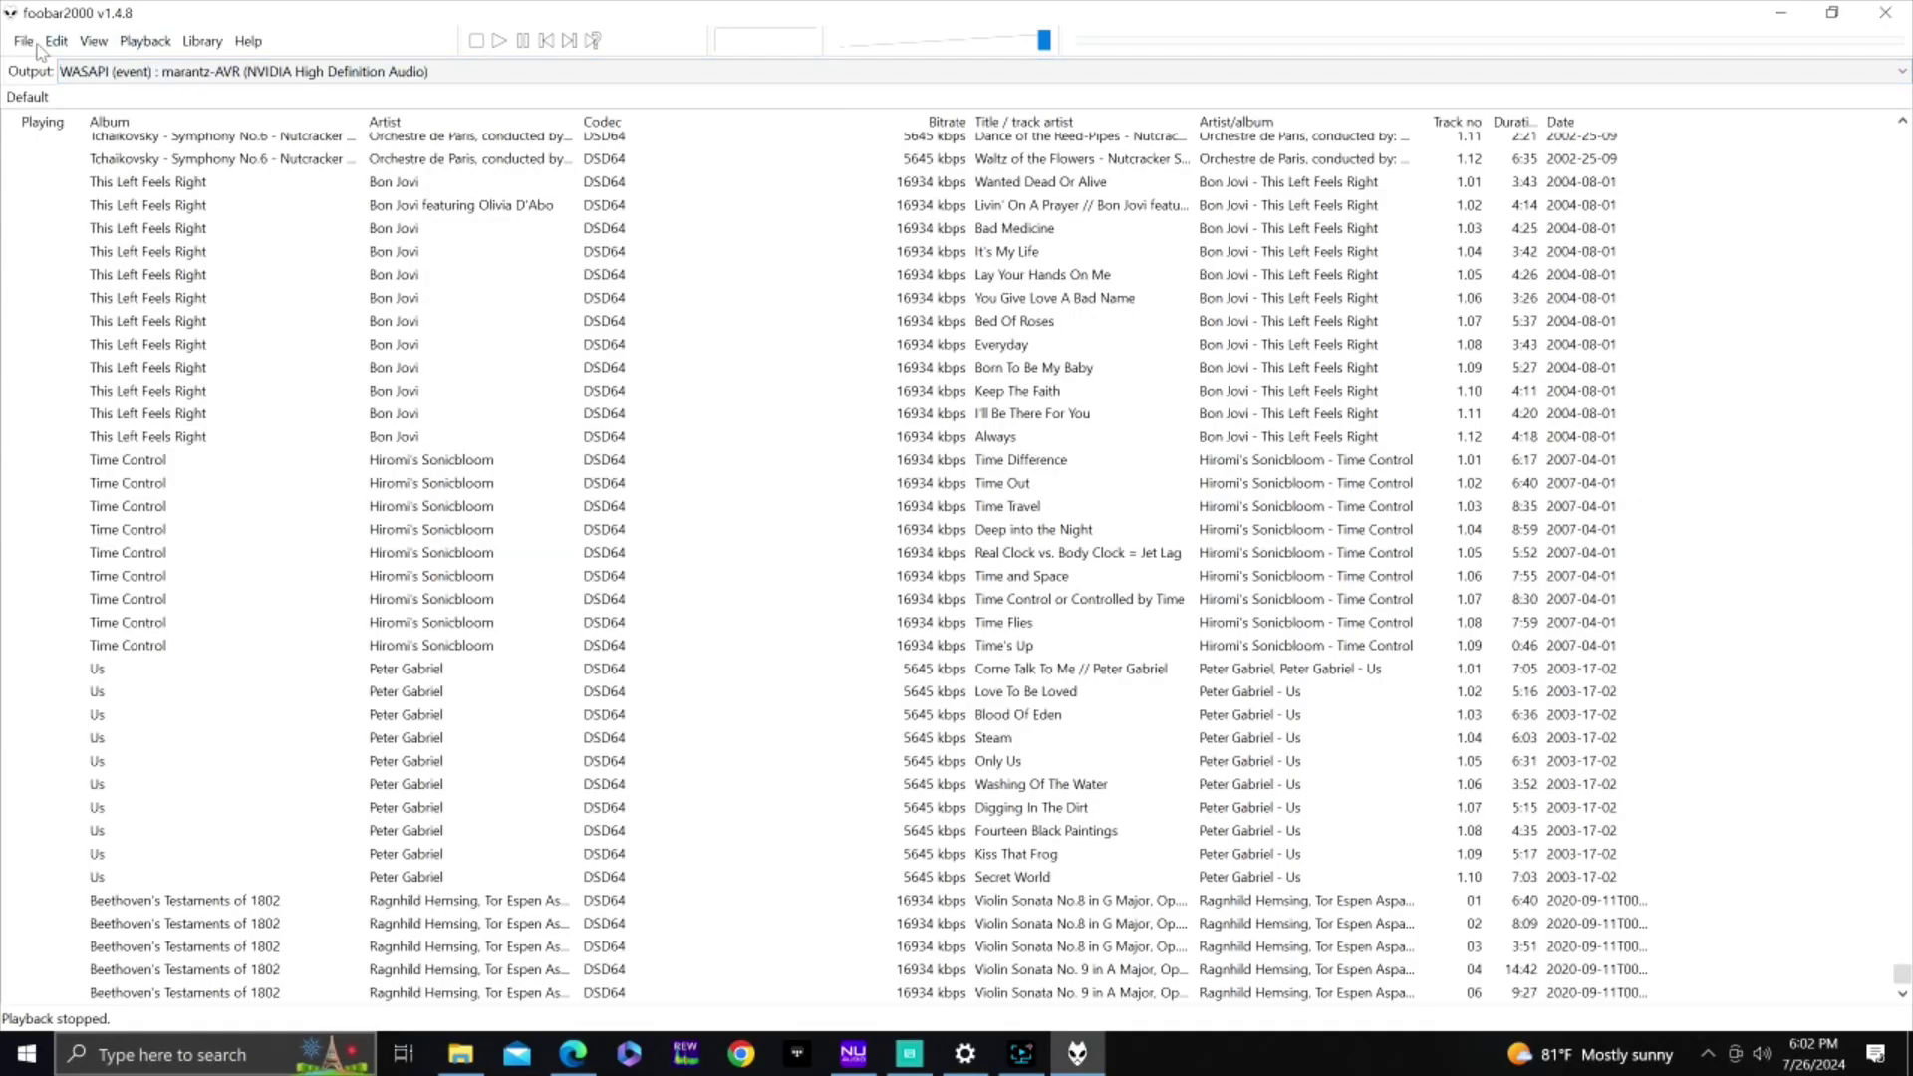
Switch to foobar2000, open its preferences and check the installed components for updates
left_click(28, 41)
mouse_move(140, 39)
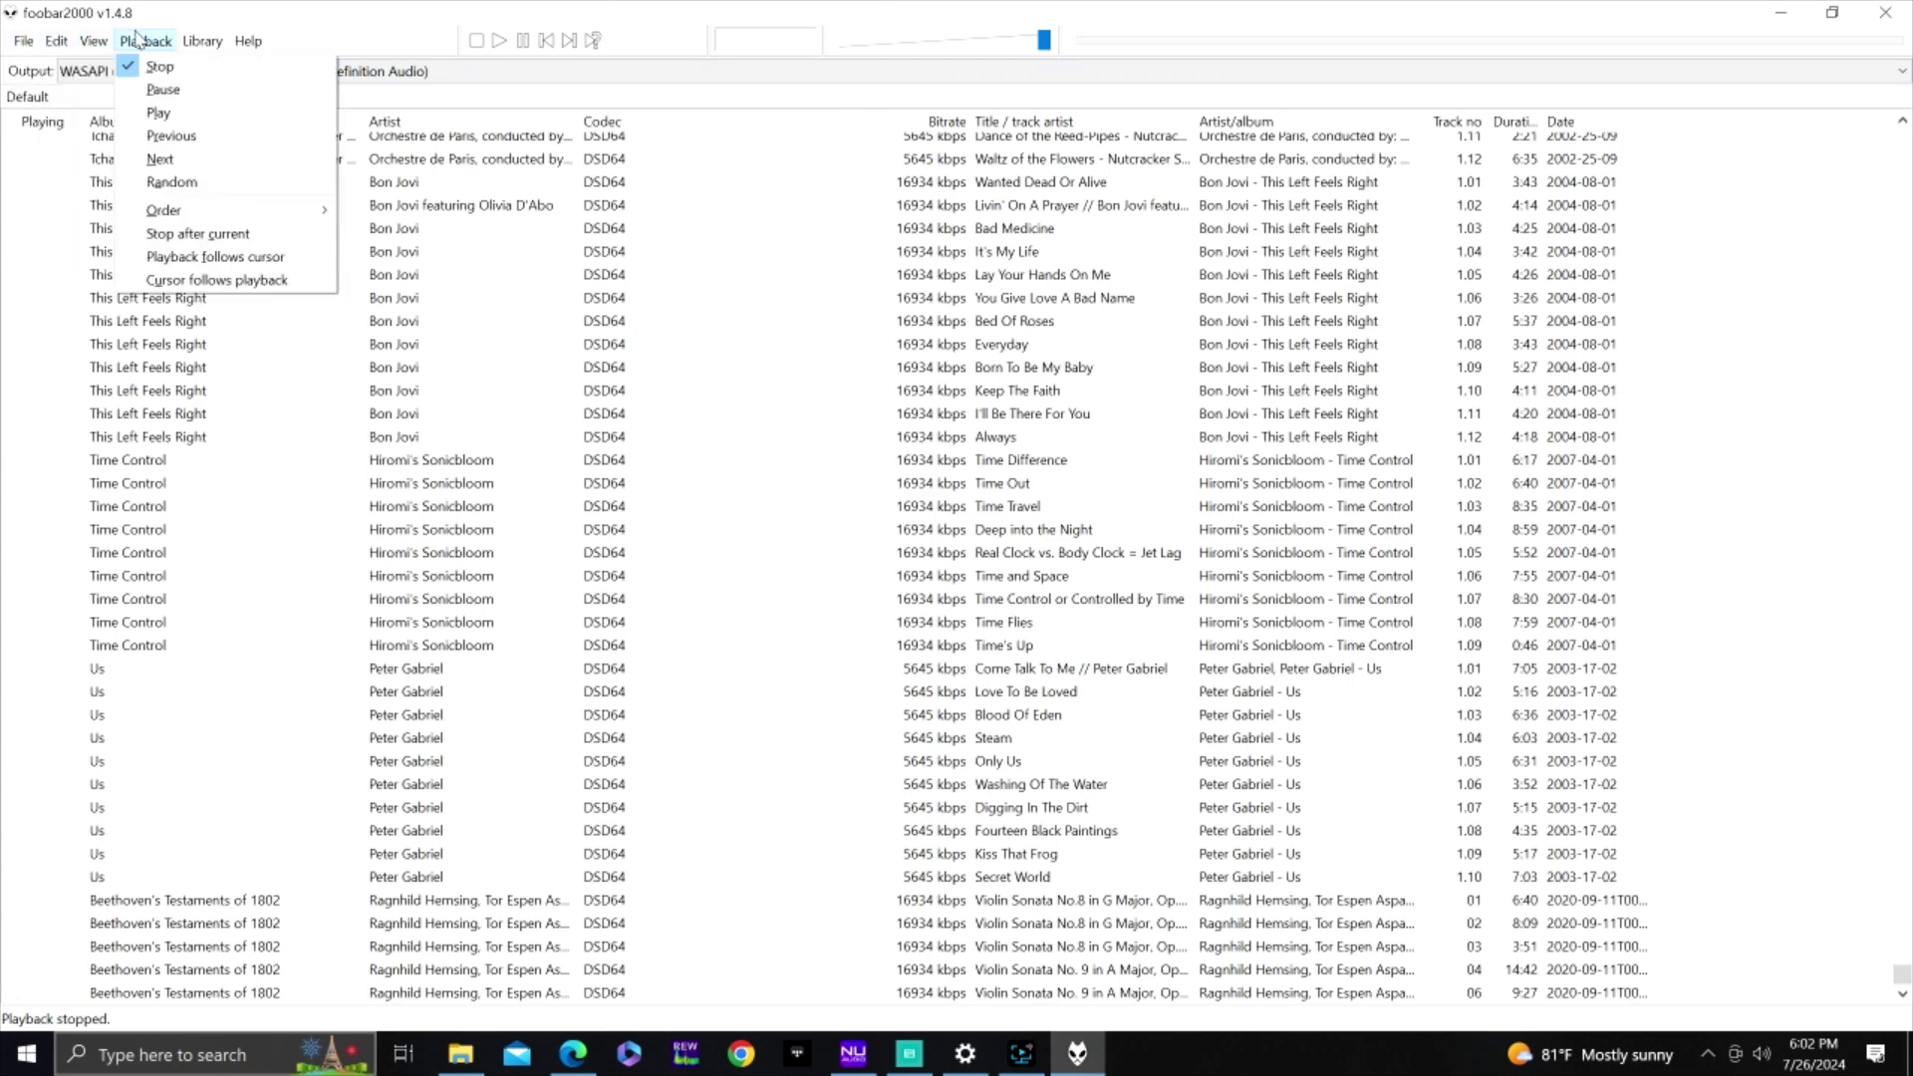
mouse_move(24, 40)
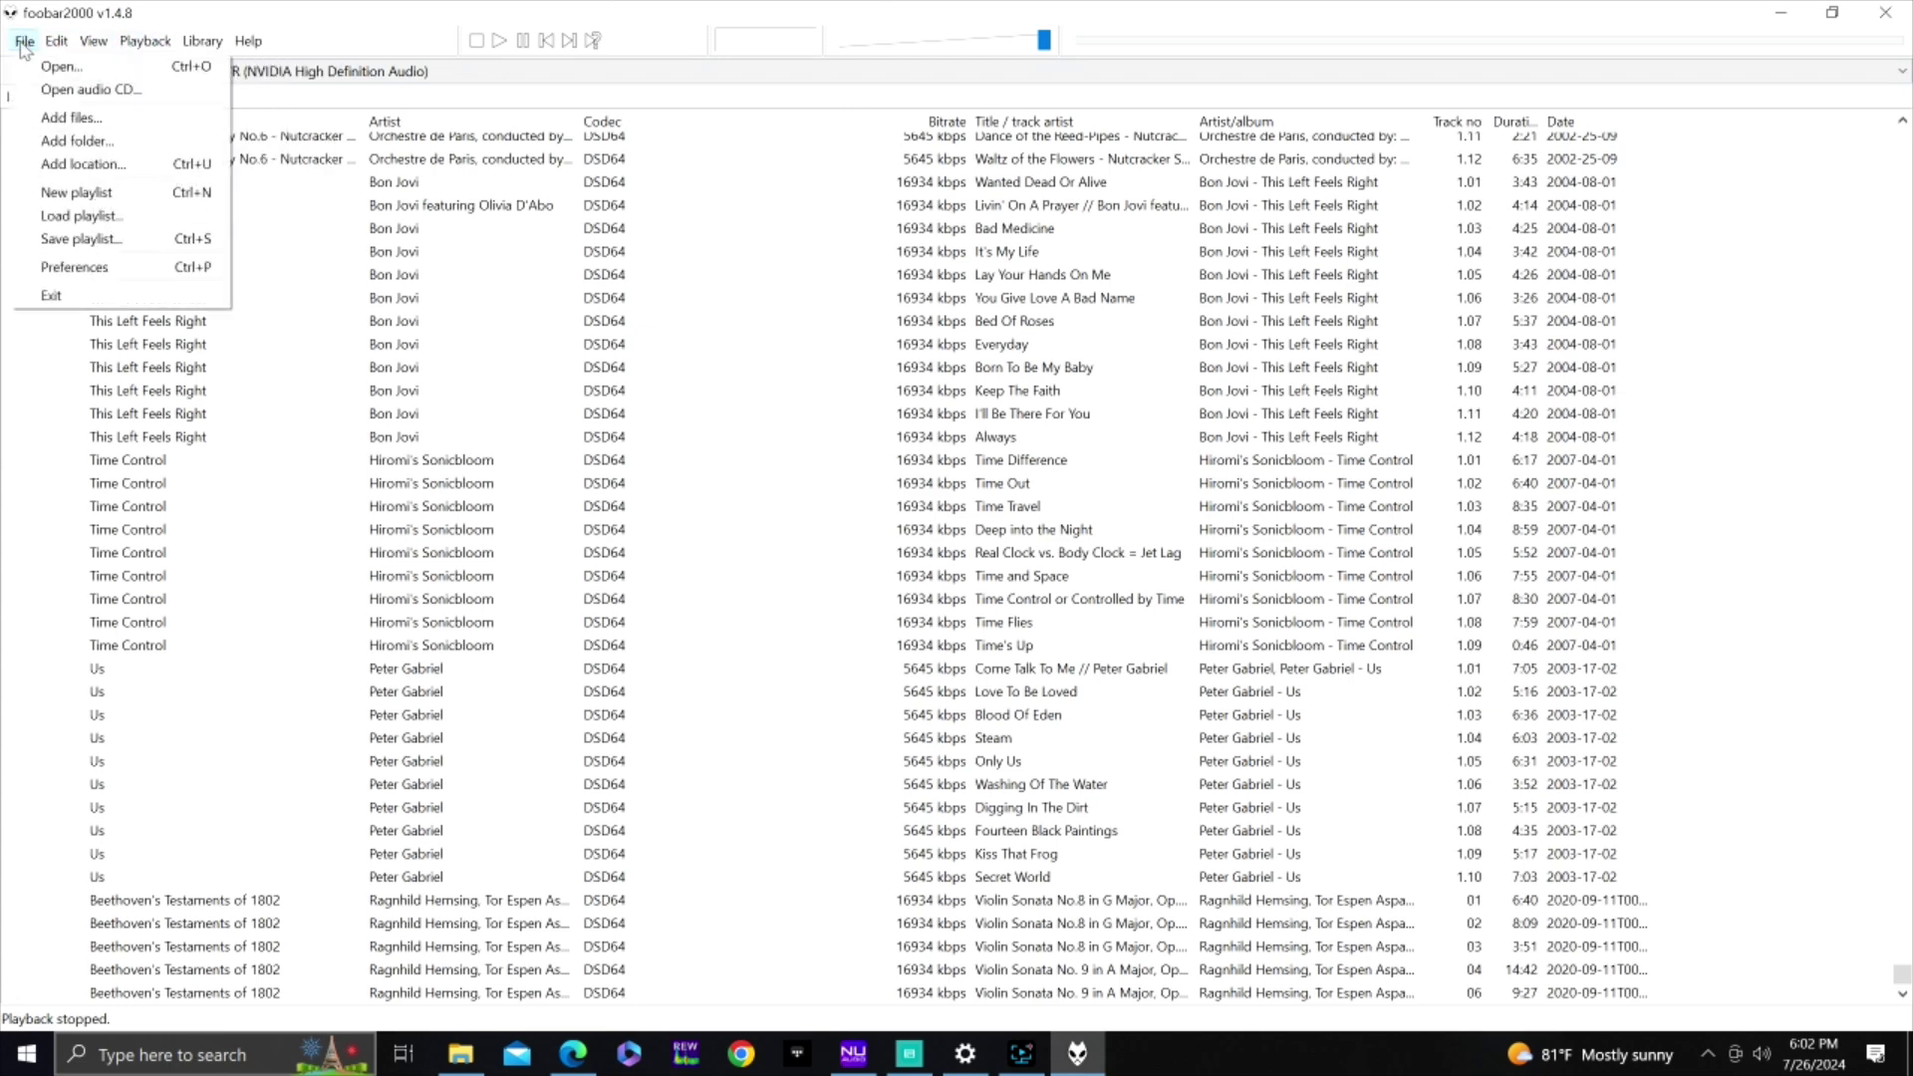
left_click(87, 267)
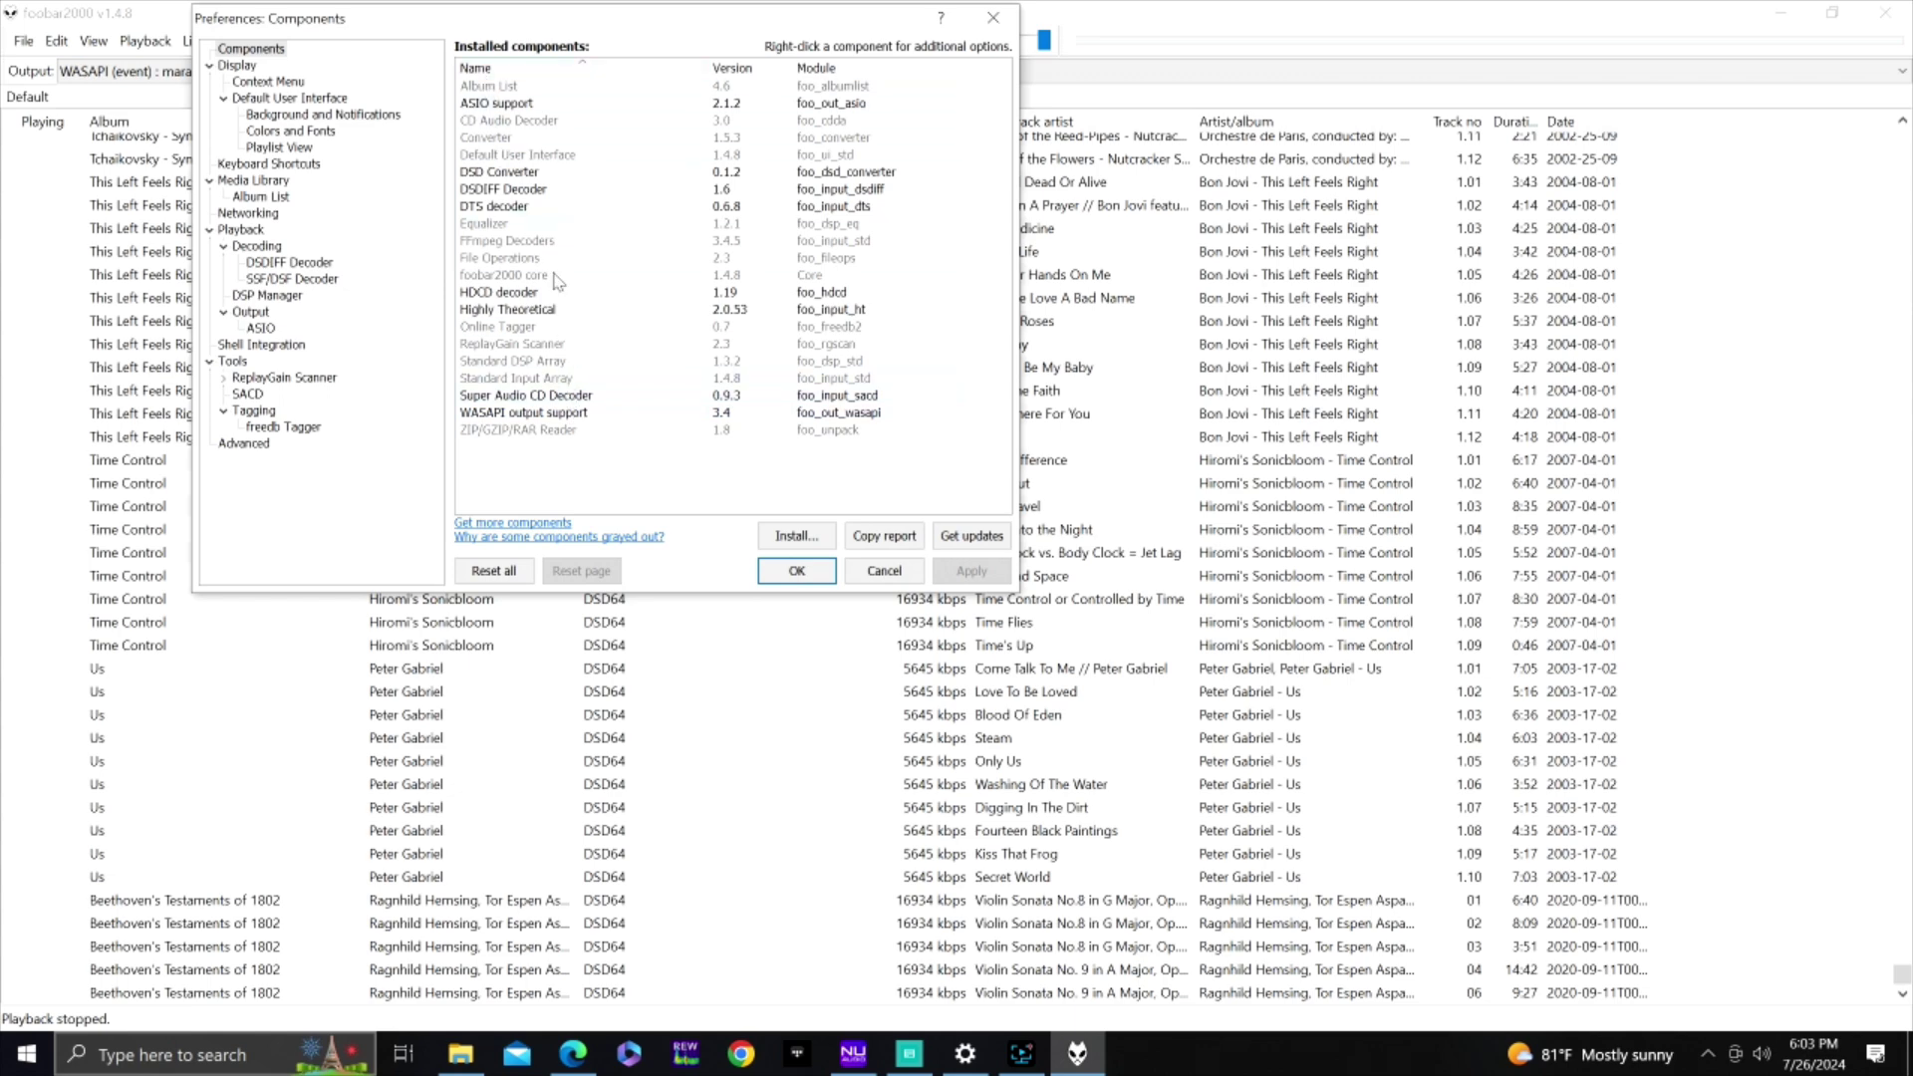
left_click(1004, 538)
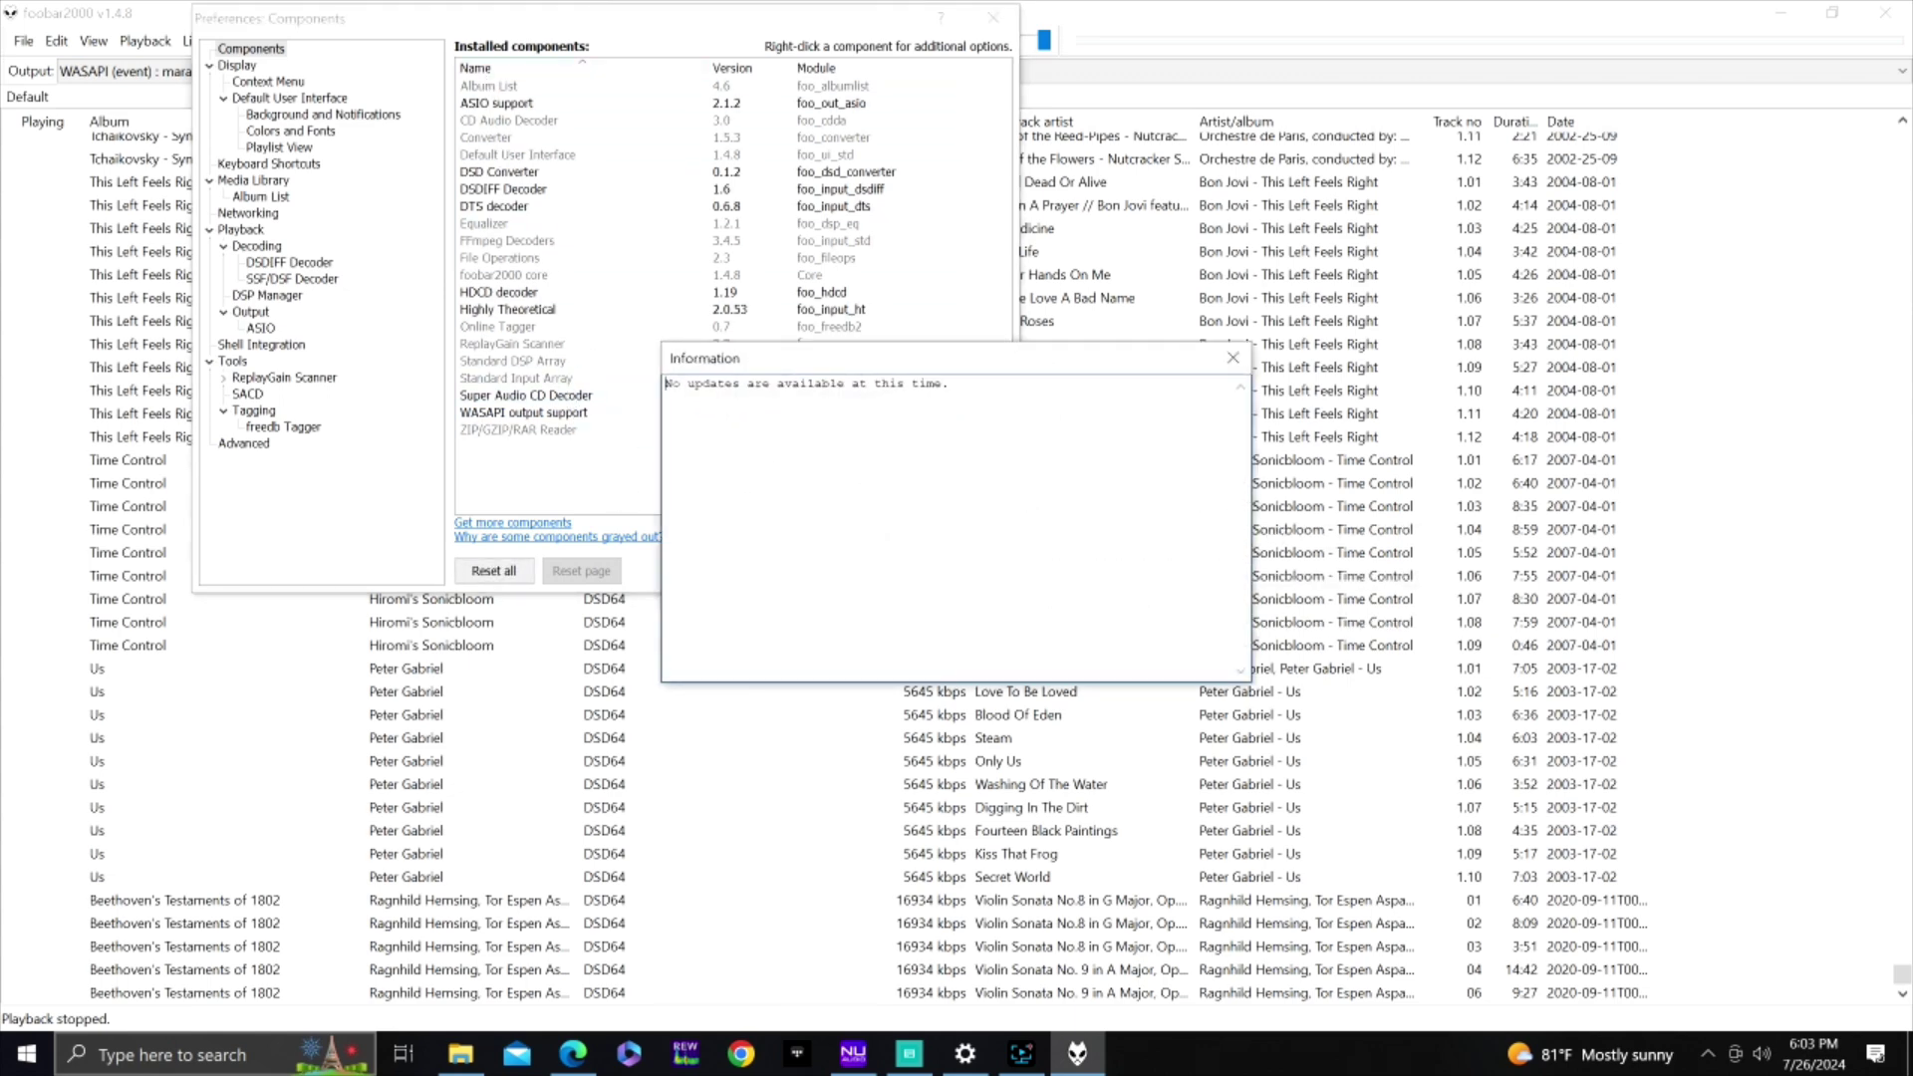
left_click(1233, 357)
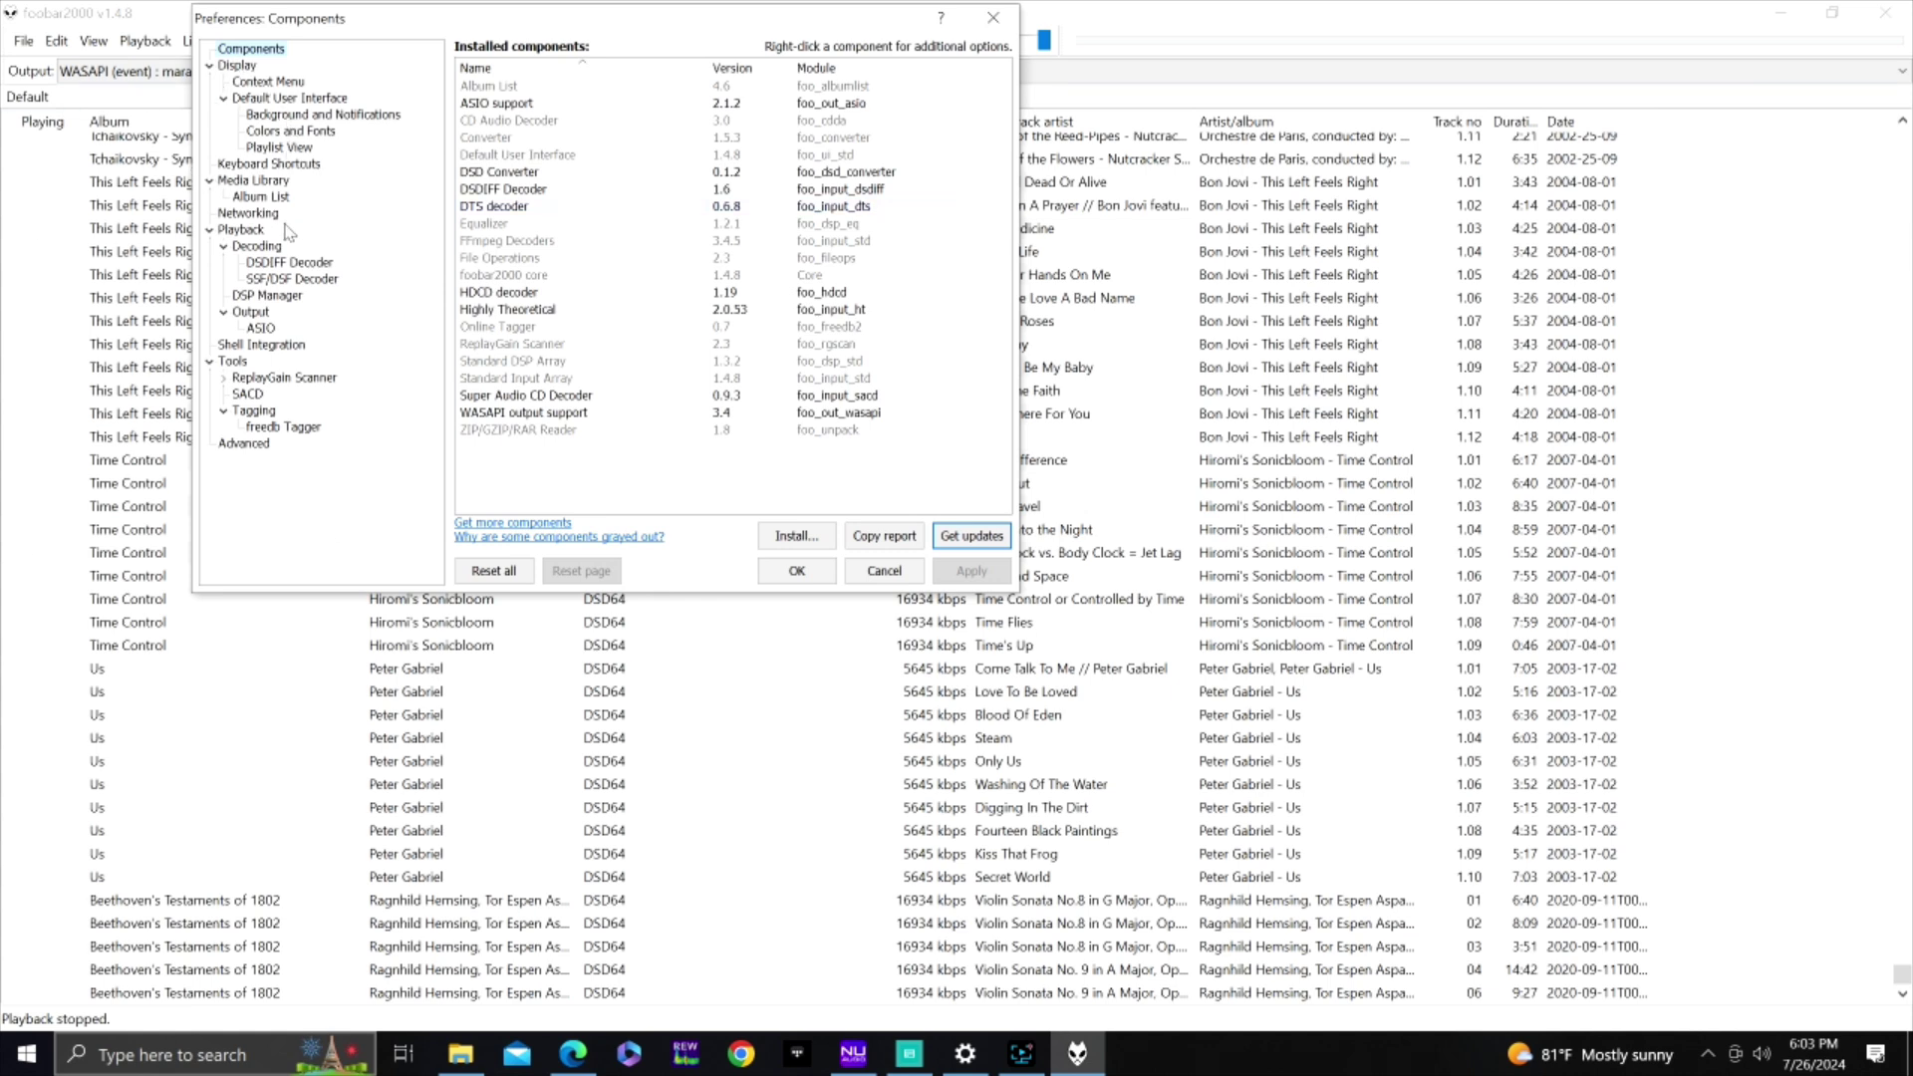
Review the DSDIFF Decoder's maximum sample rate options, the SSF/DSF Decoder settings and the DSP Manager in the preferences
left_click(283, 264)
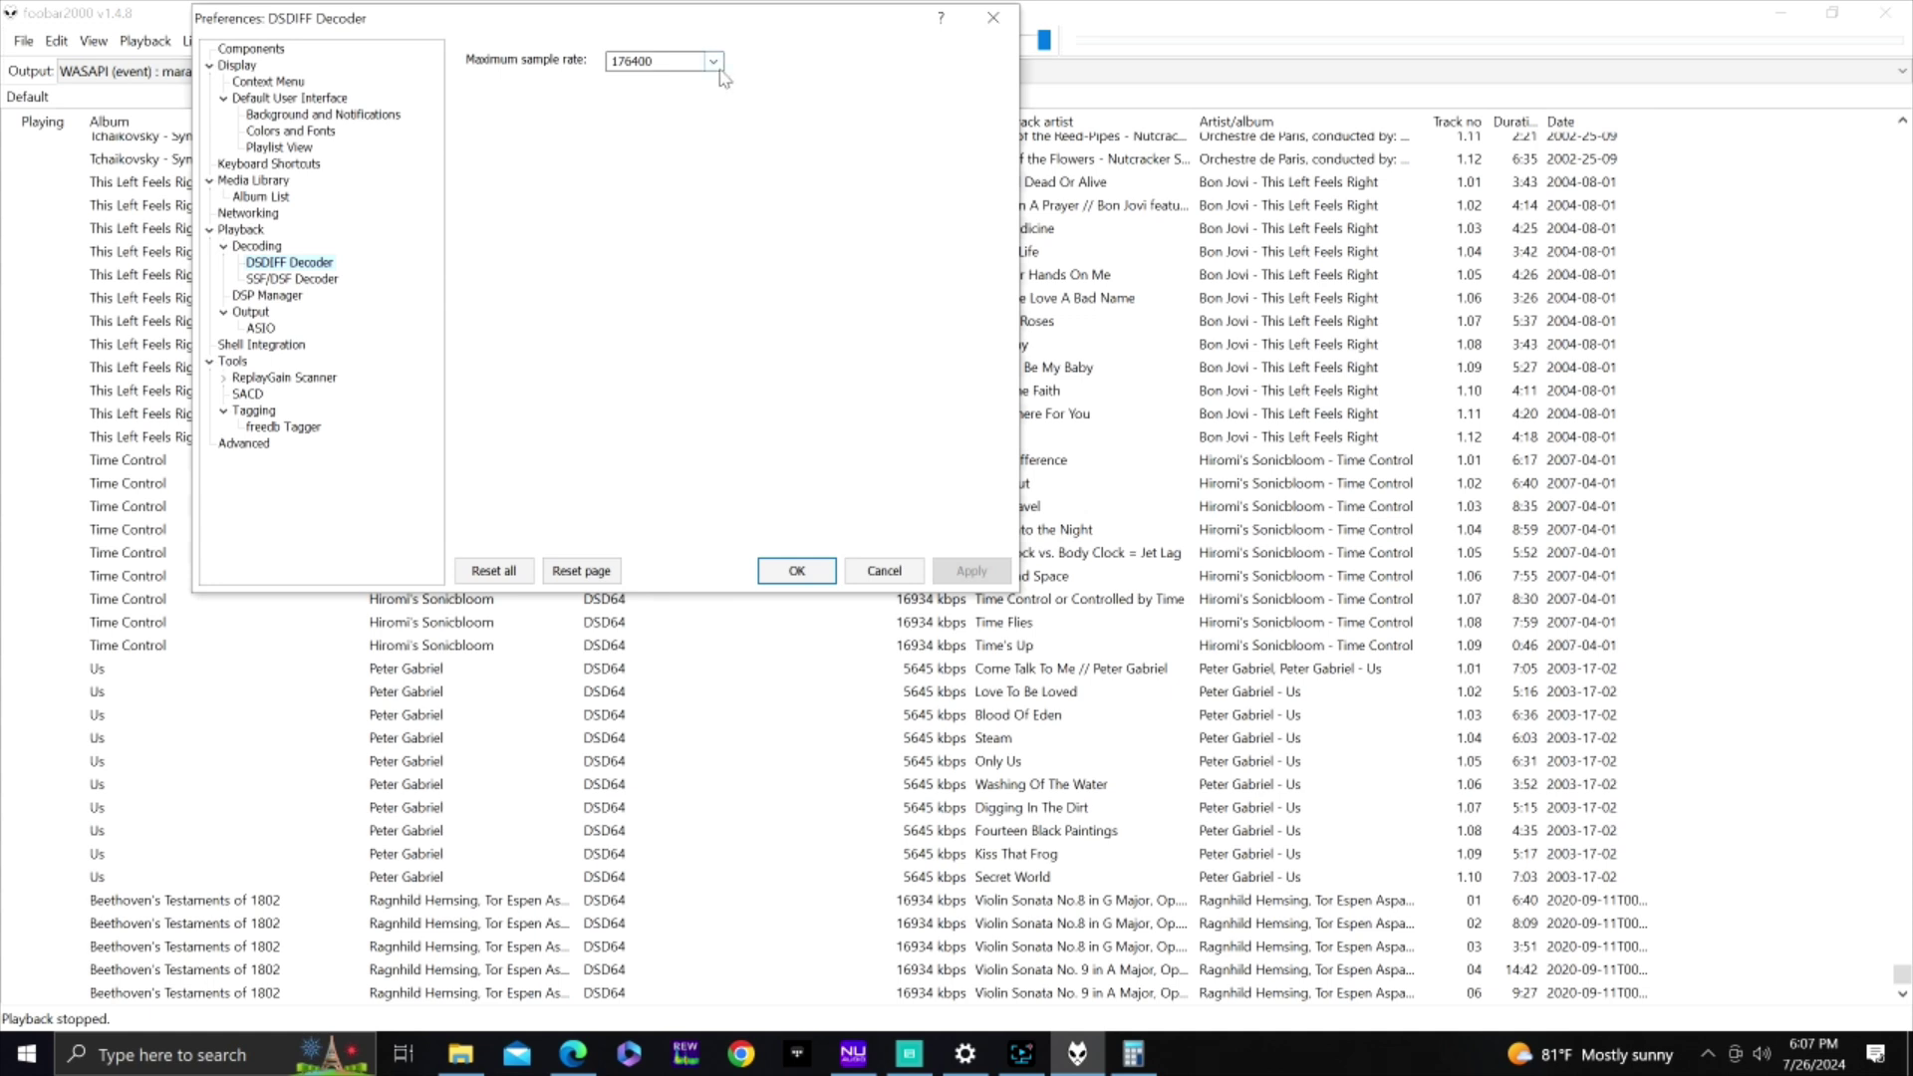
left_click(714, 62)
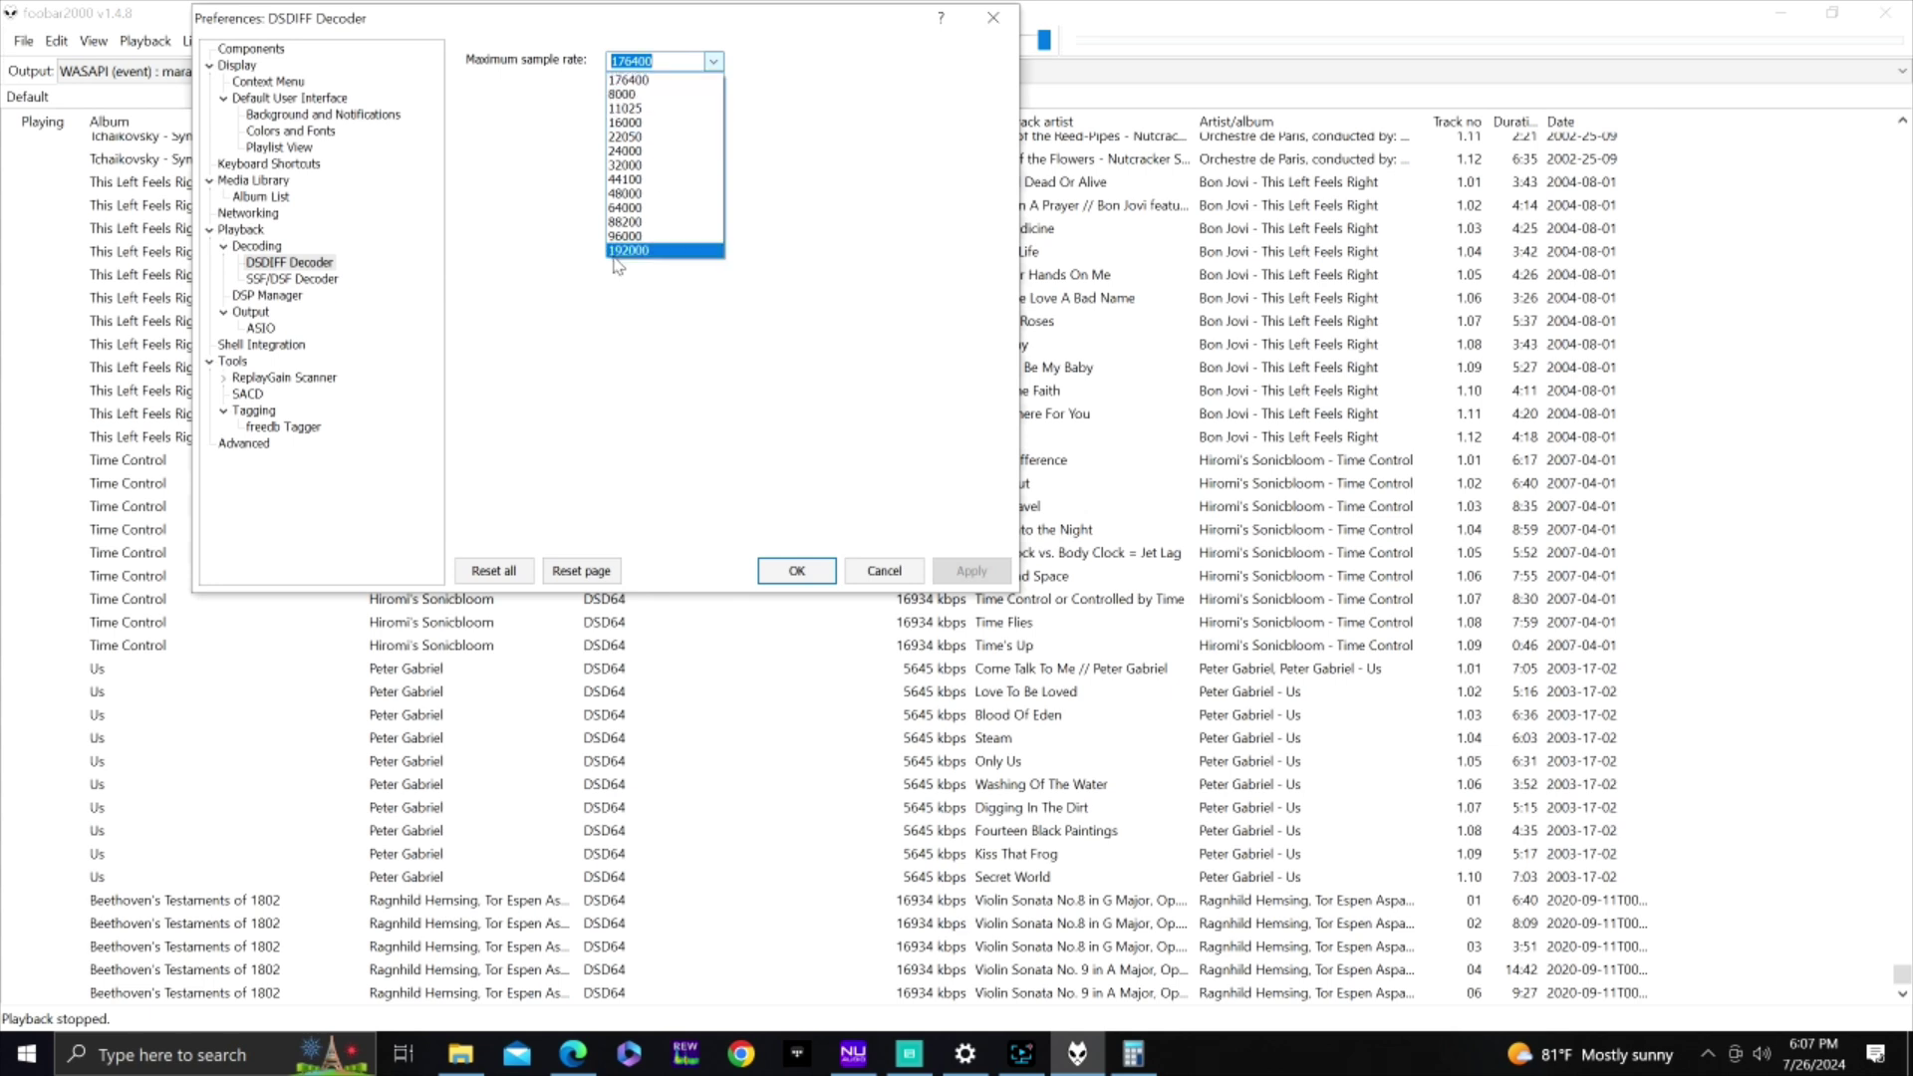
left_click(371, 309)
left_click(321, 280)
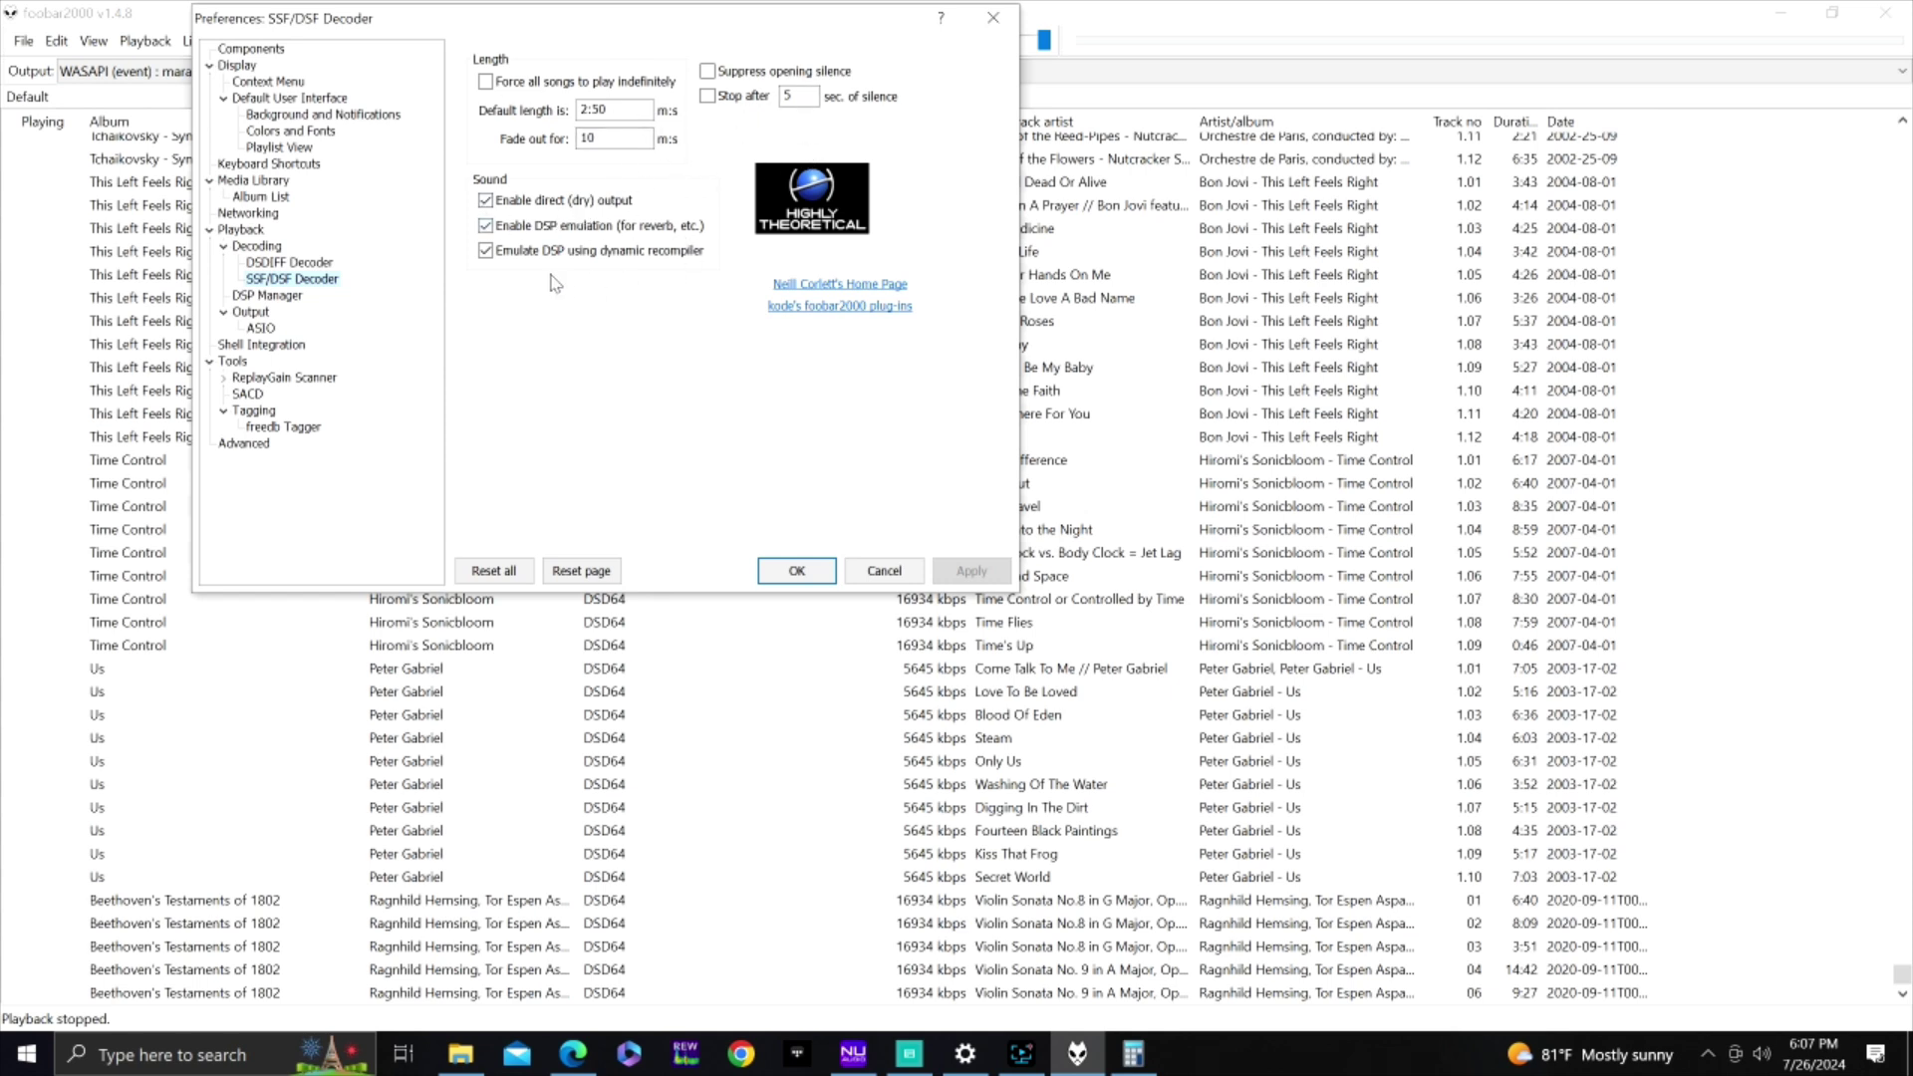
left_click(267, 295)
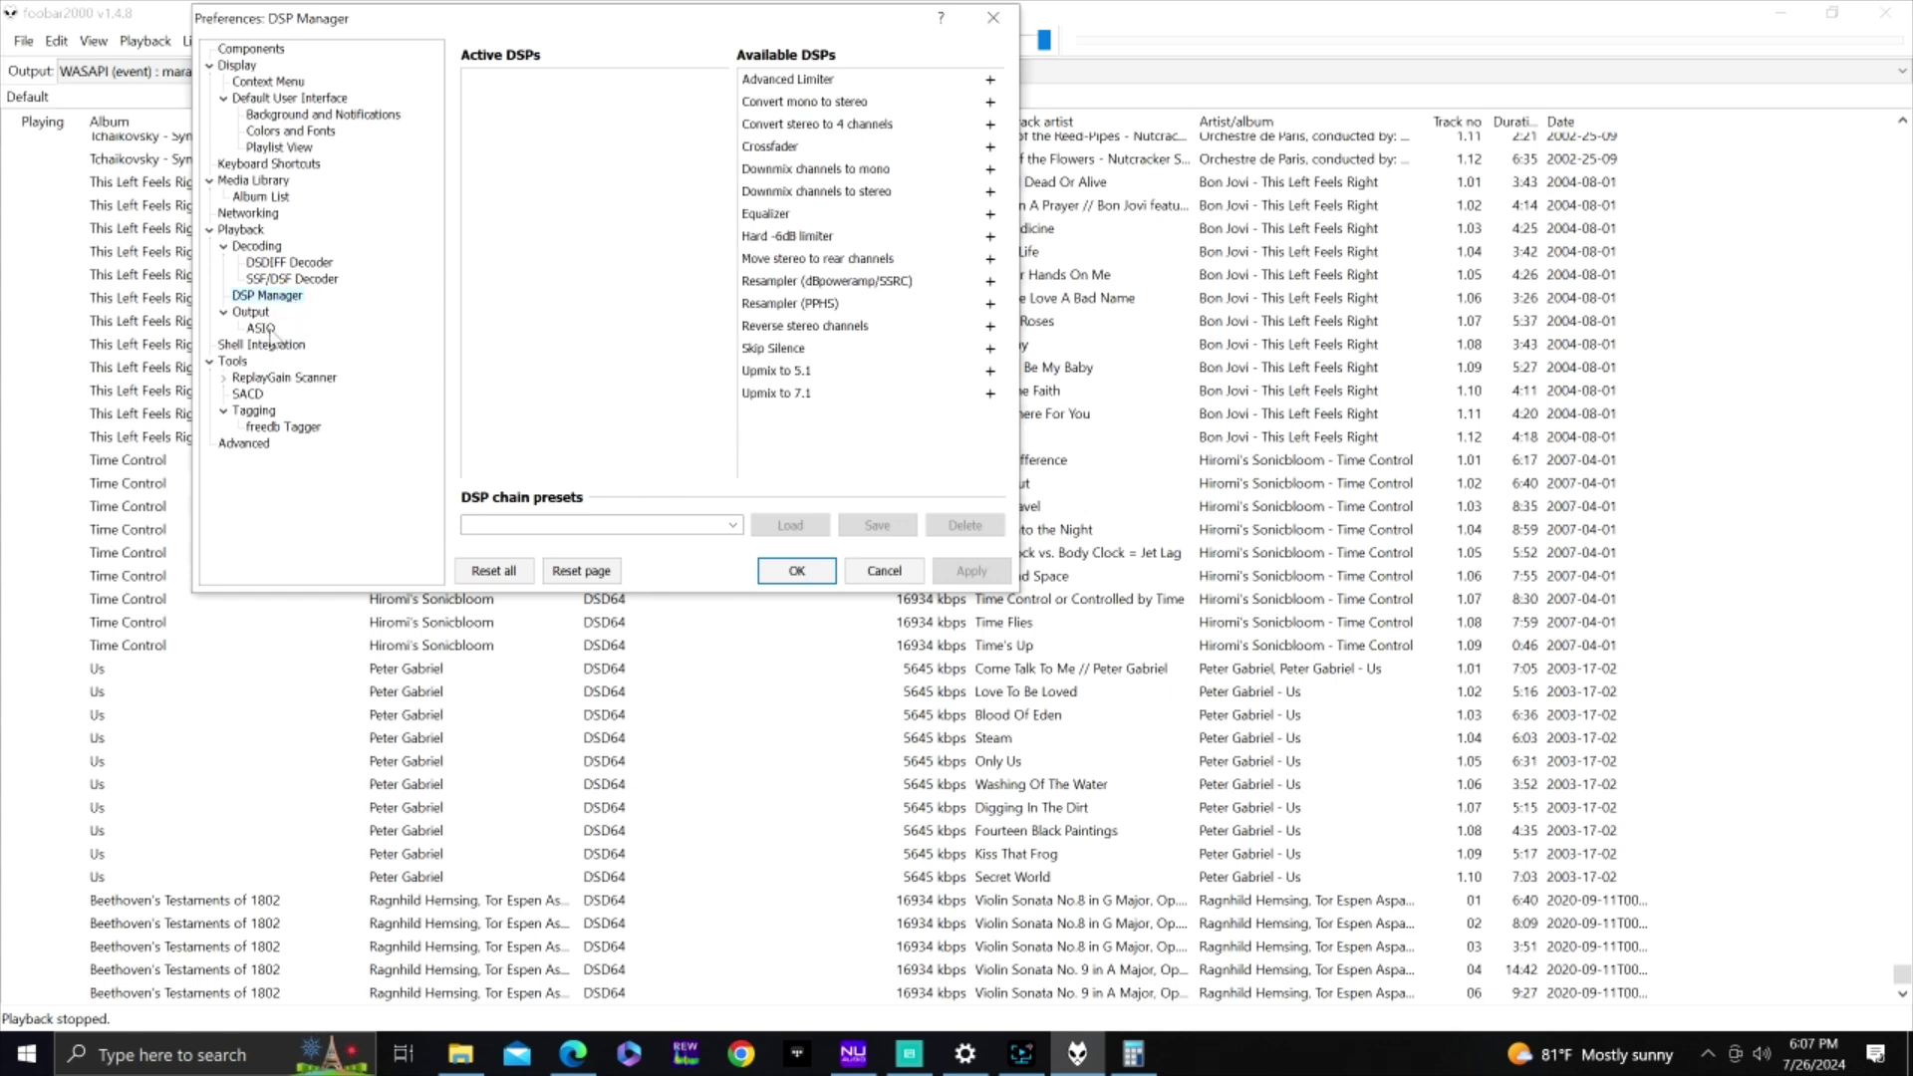
Review the SACD output mode, PCM samplerate options and DSD ASIO device, and accept the preferences
left_click(248, 393)
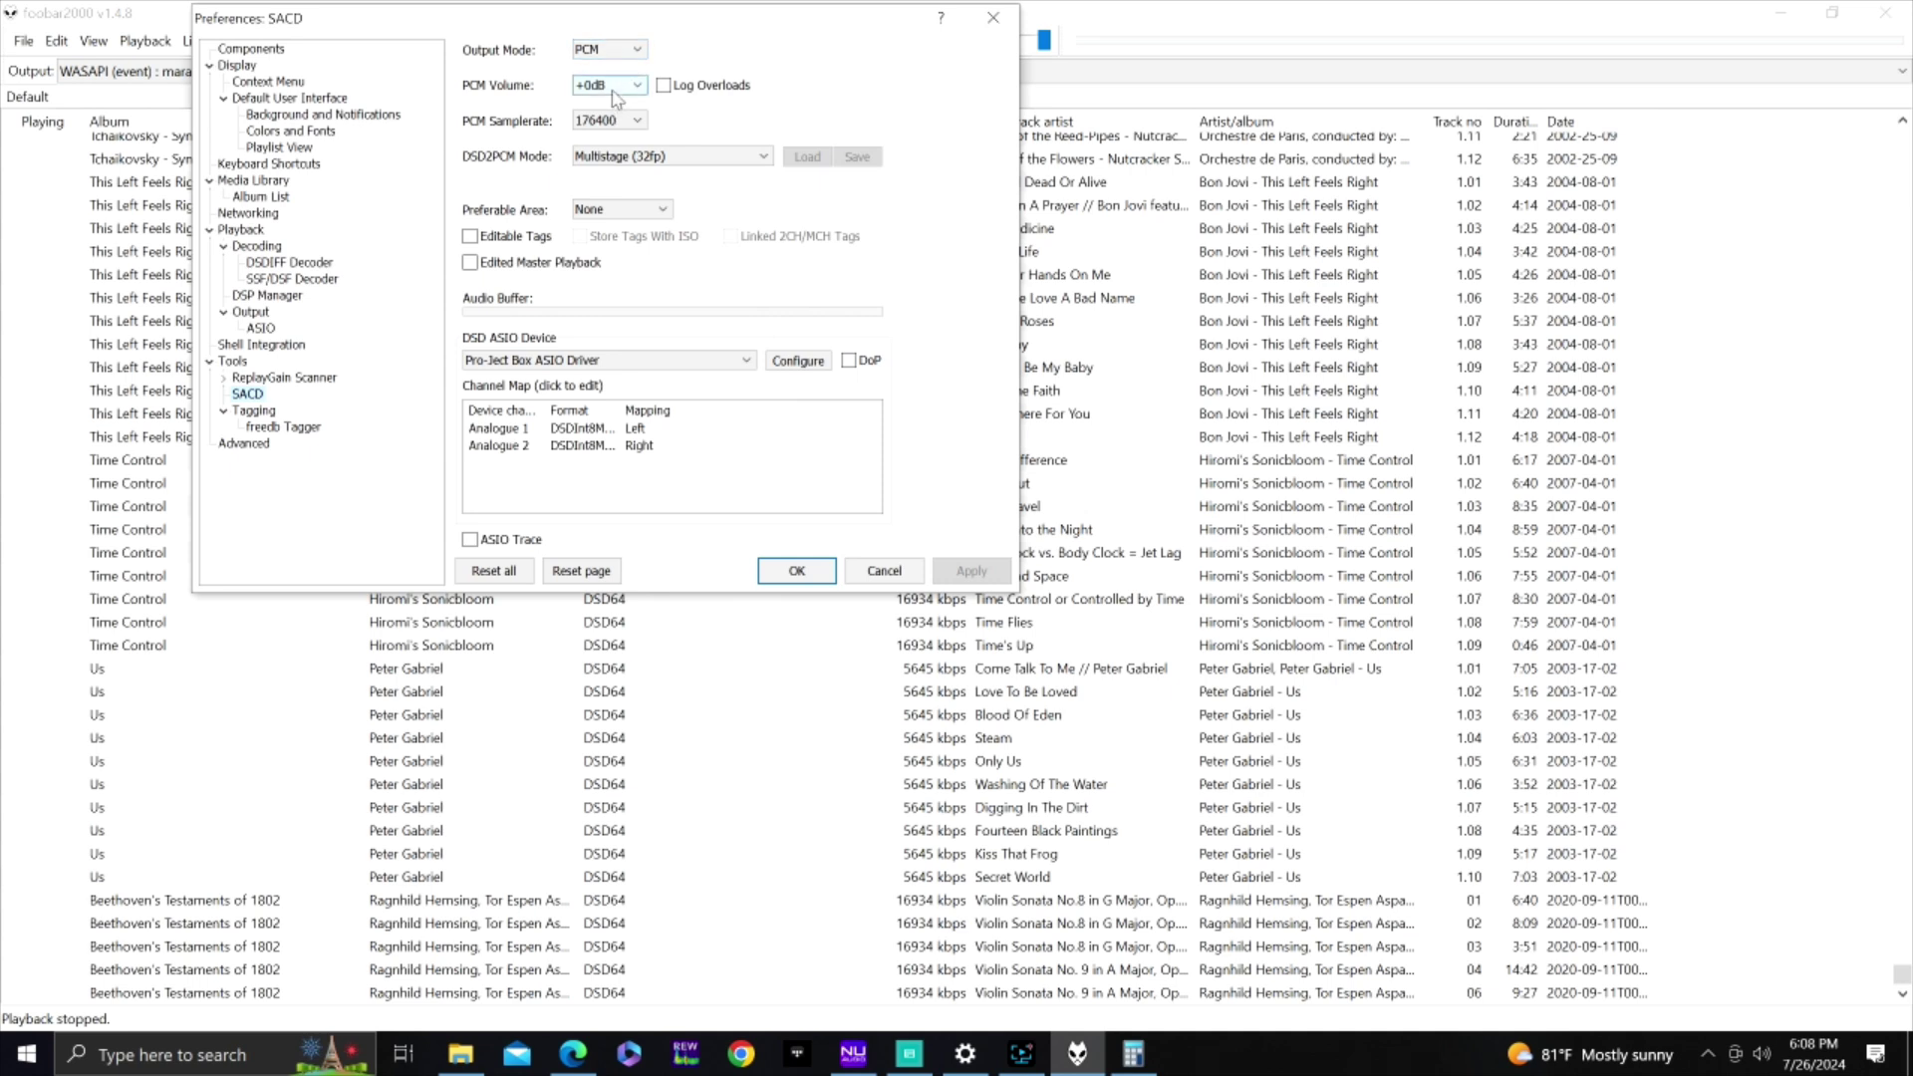
left_click(630, 121)
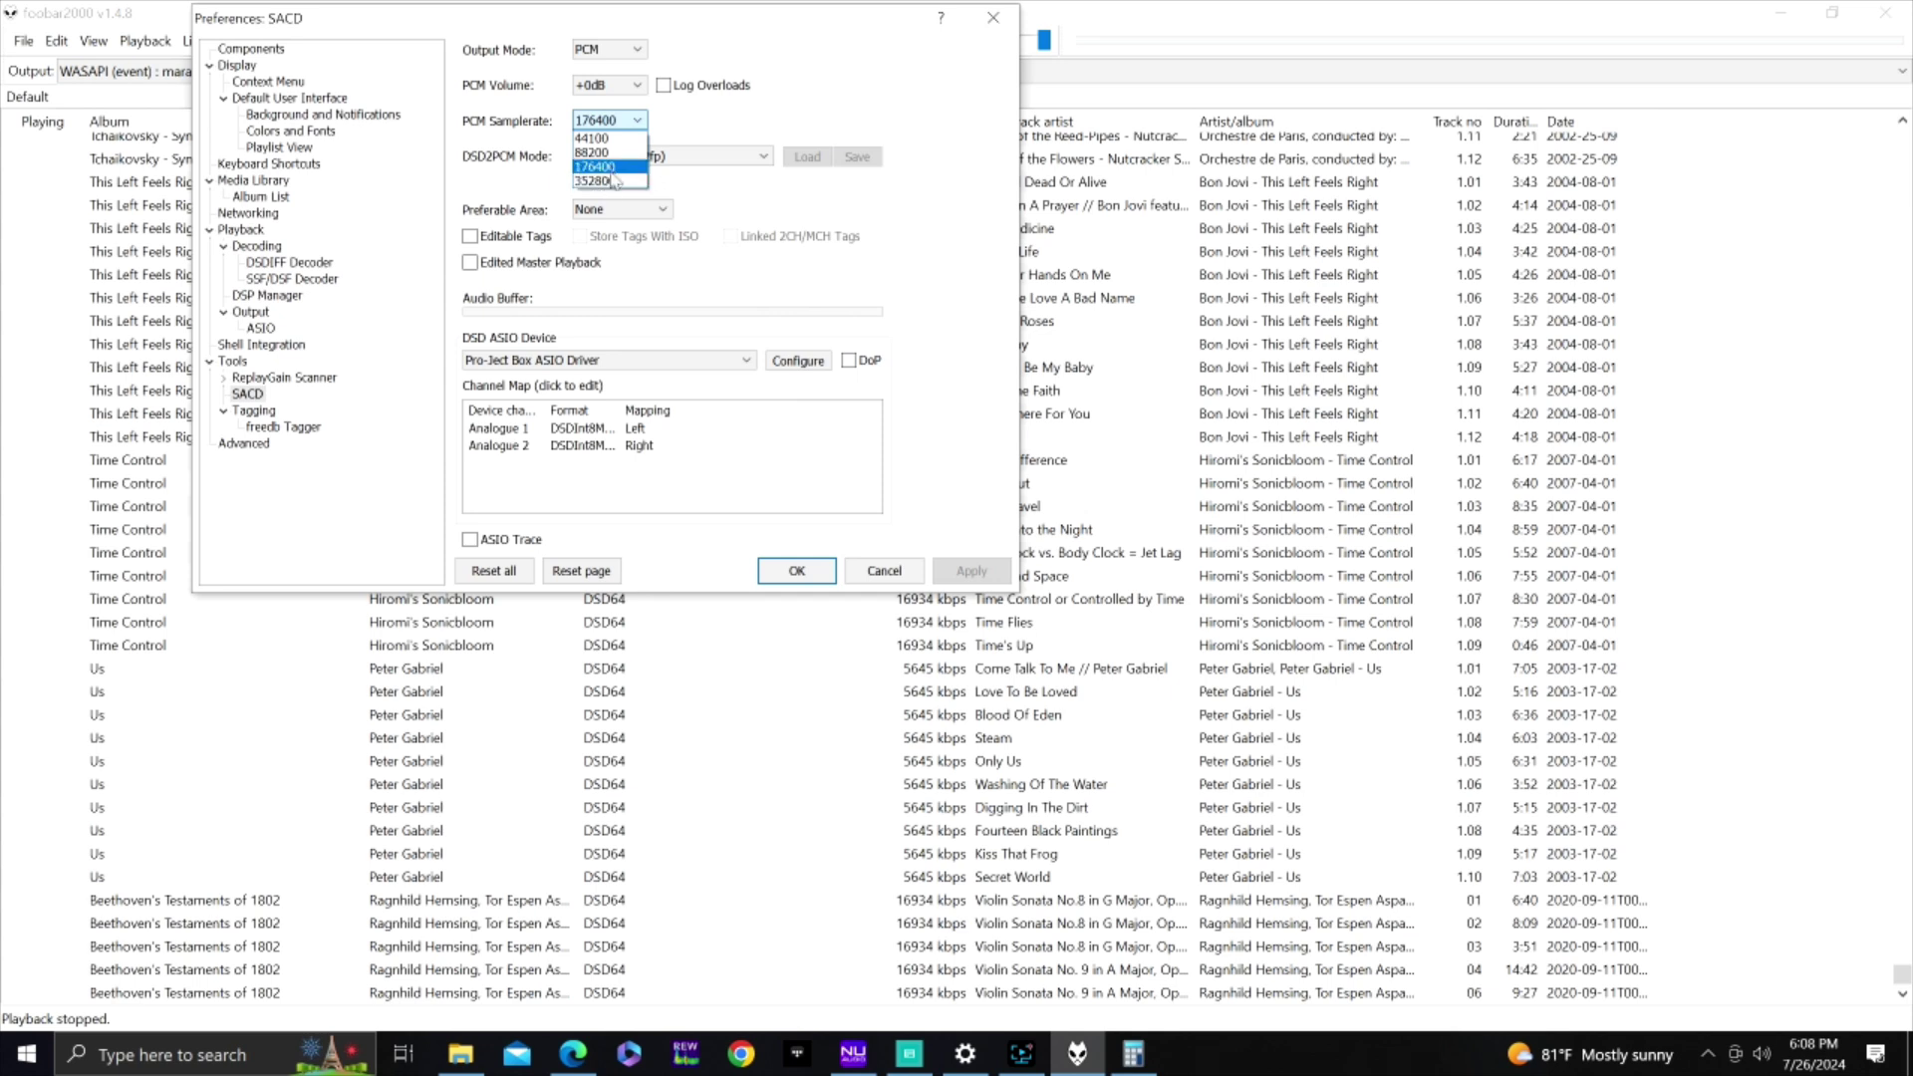
left_click(727, 107)
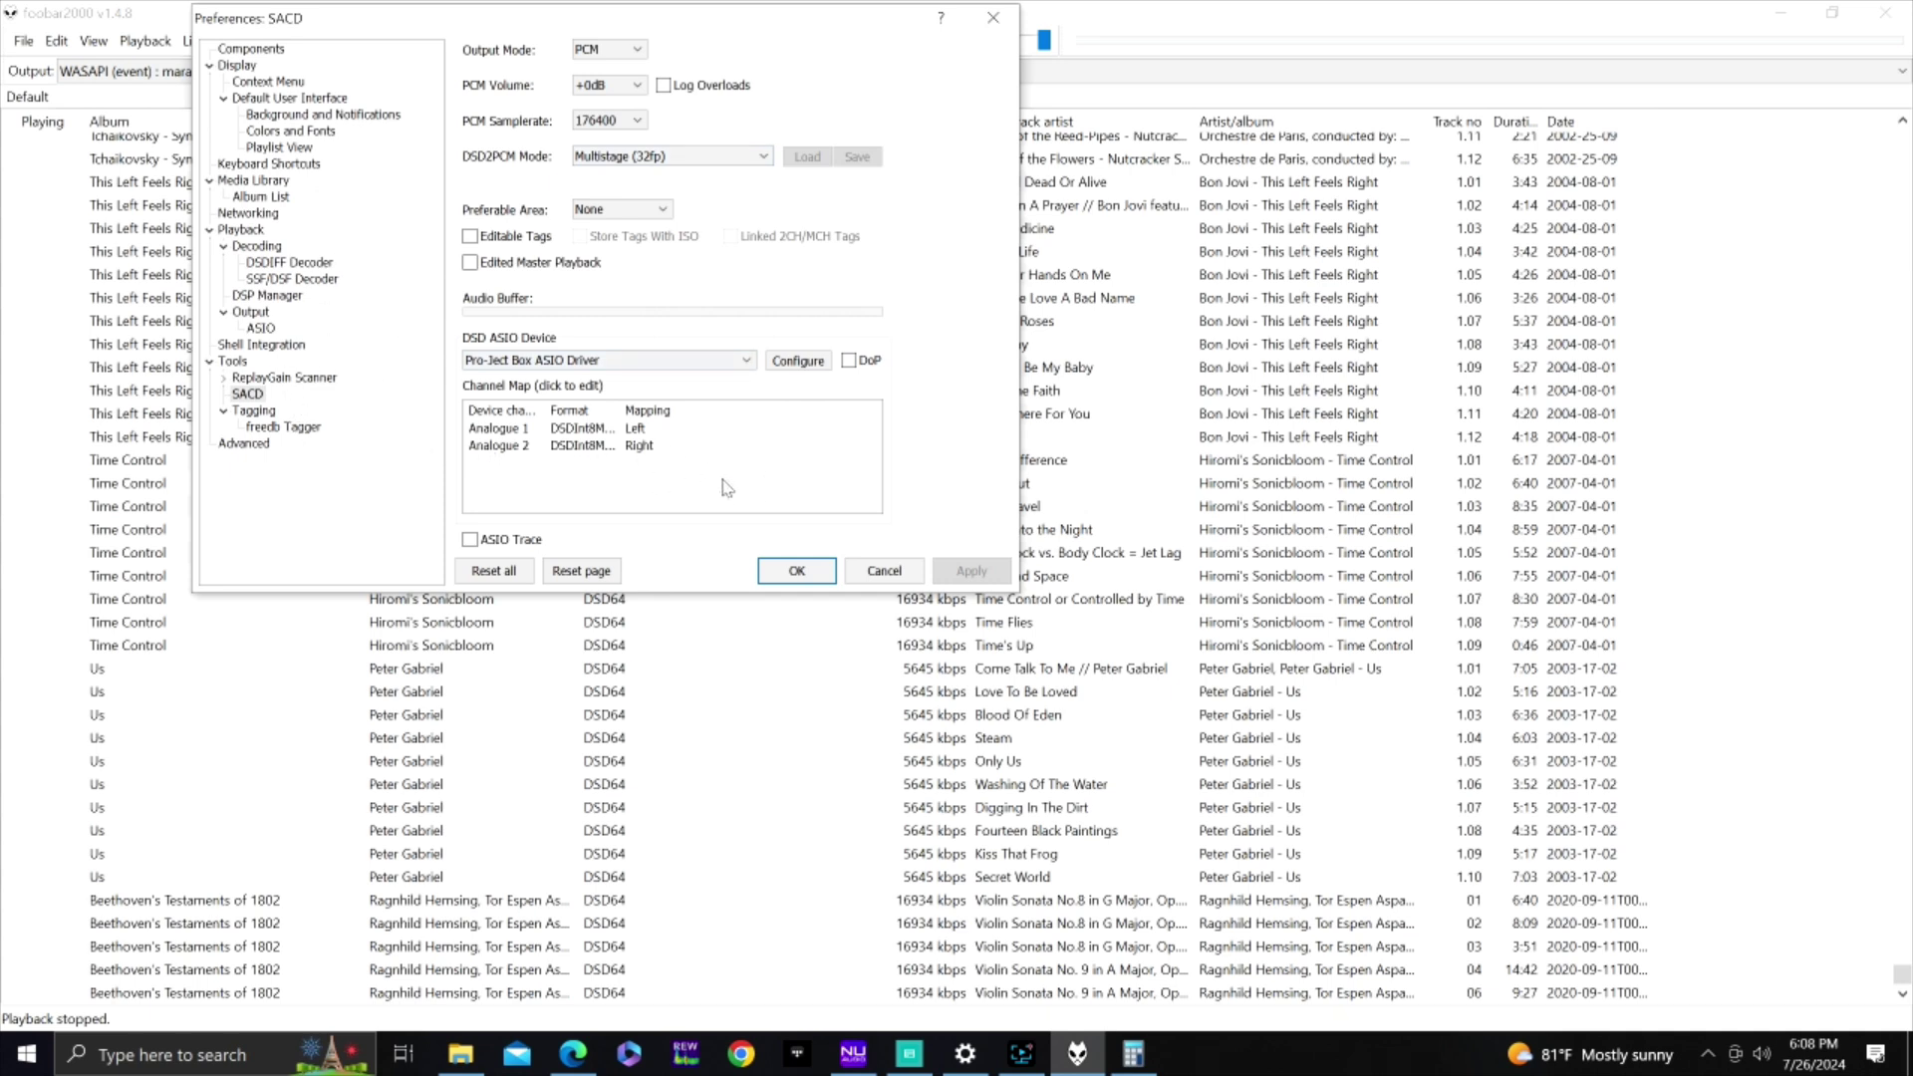
left_click(797, 573)
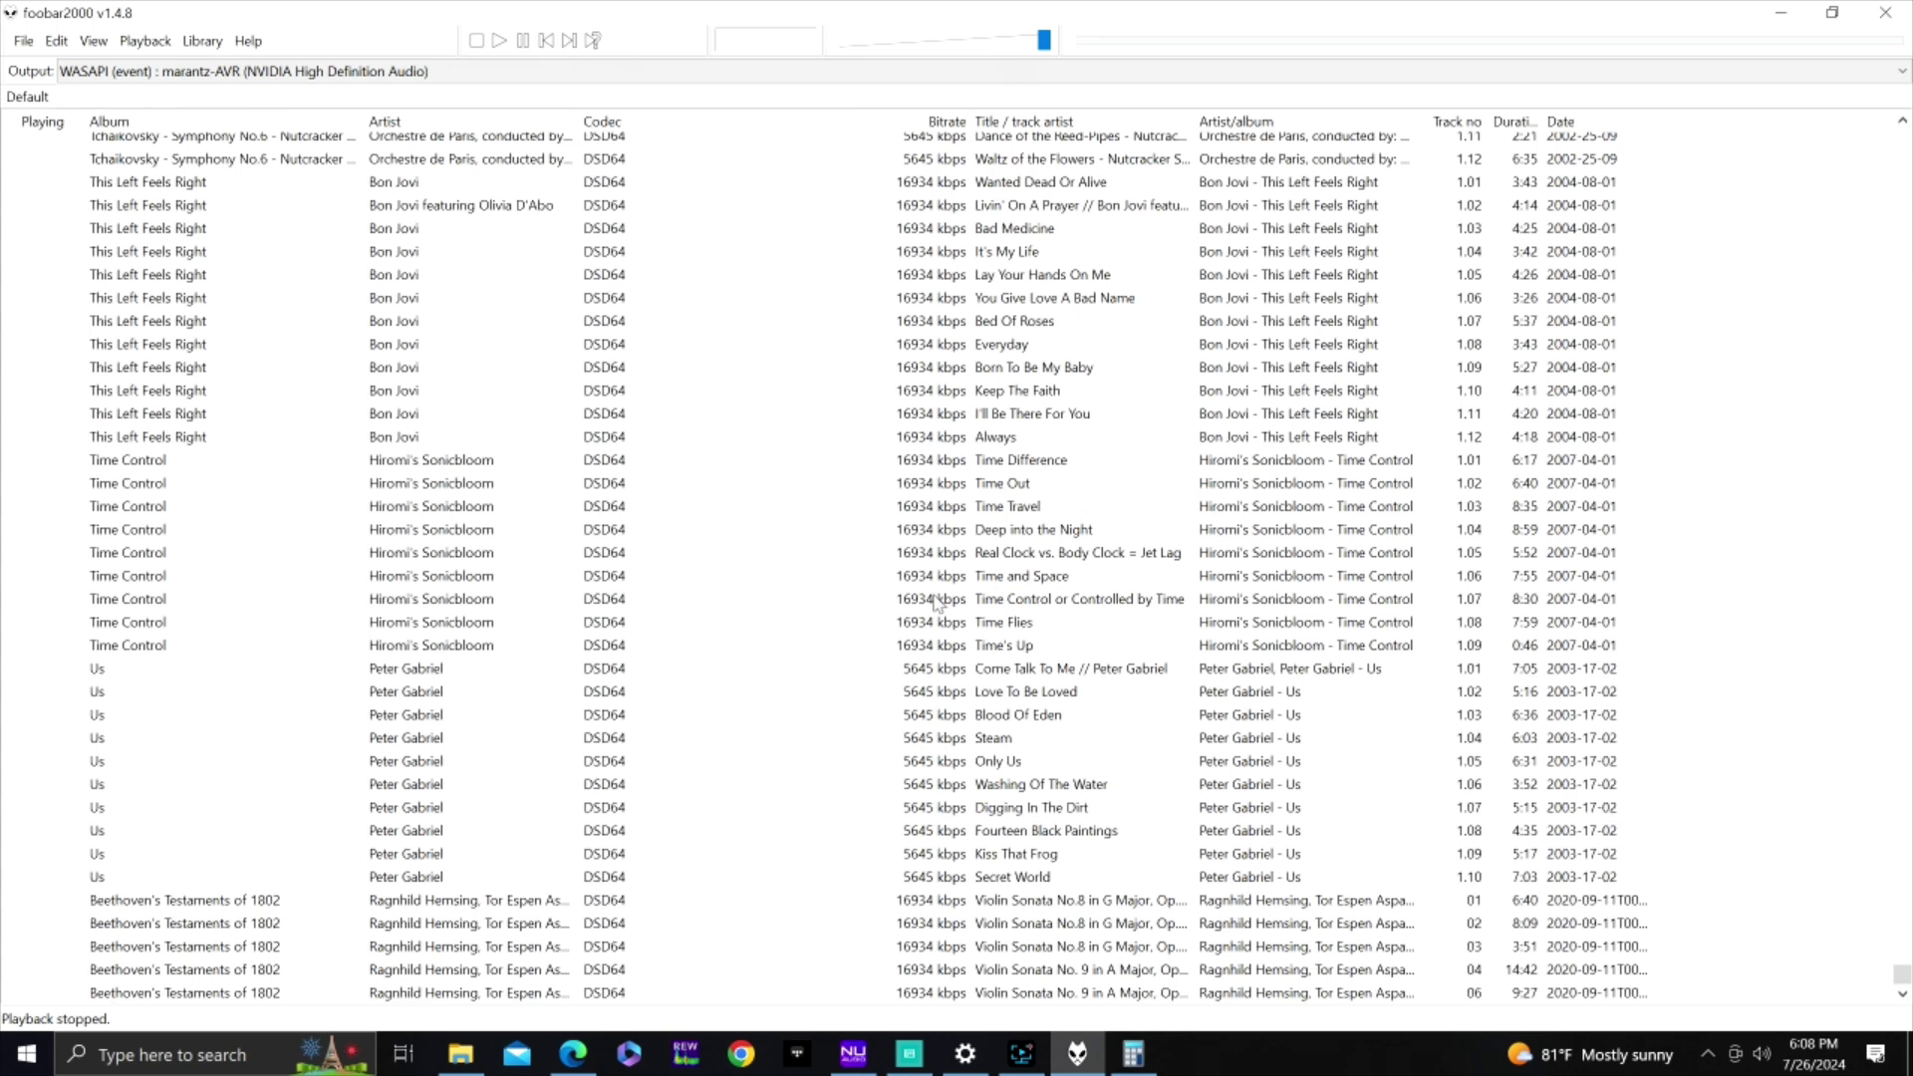
Play track 01 of Beethoven's Testaments of 1802 and check the Windows playback device and volume
left_click(199, 902)
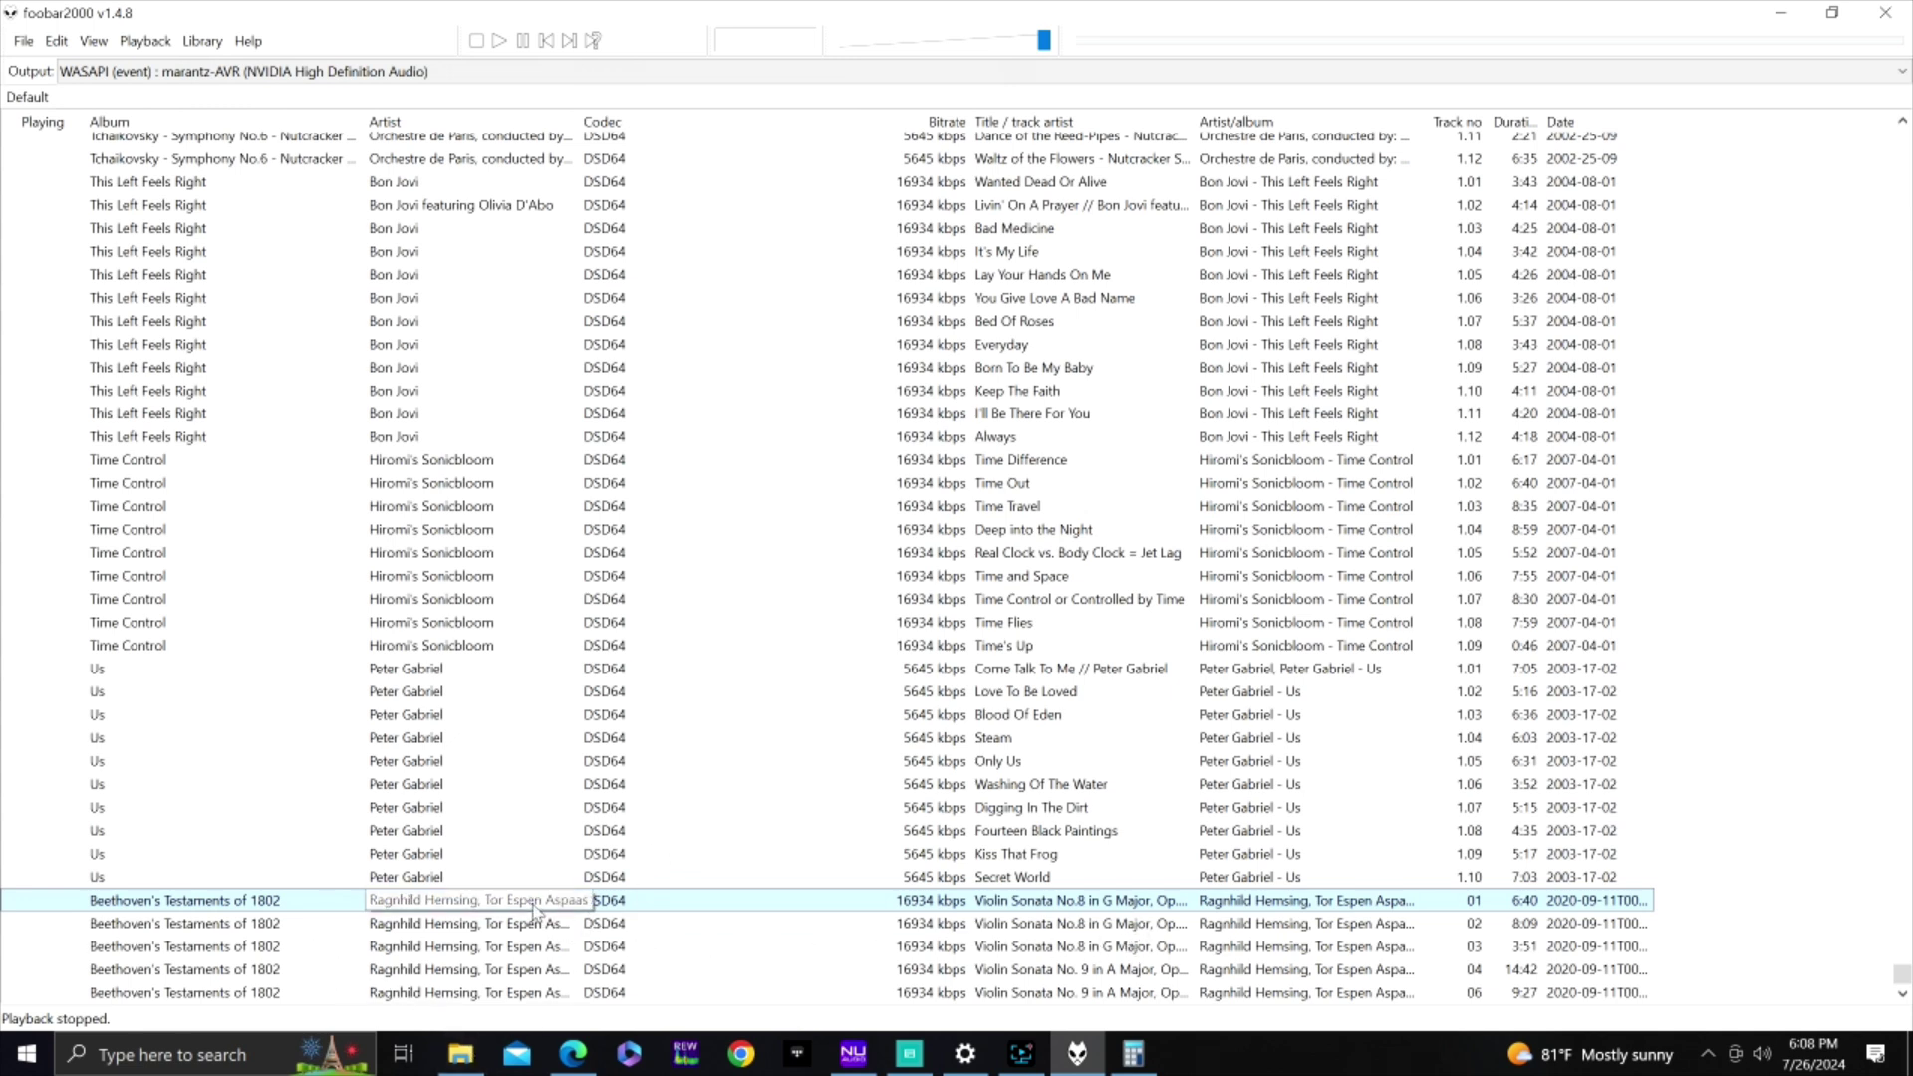
double_click(239, 902)
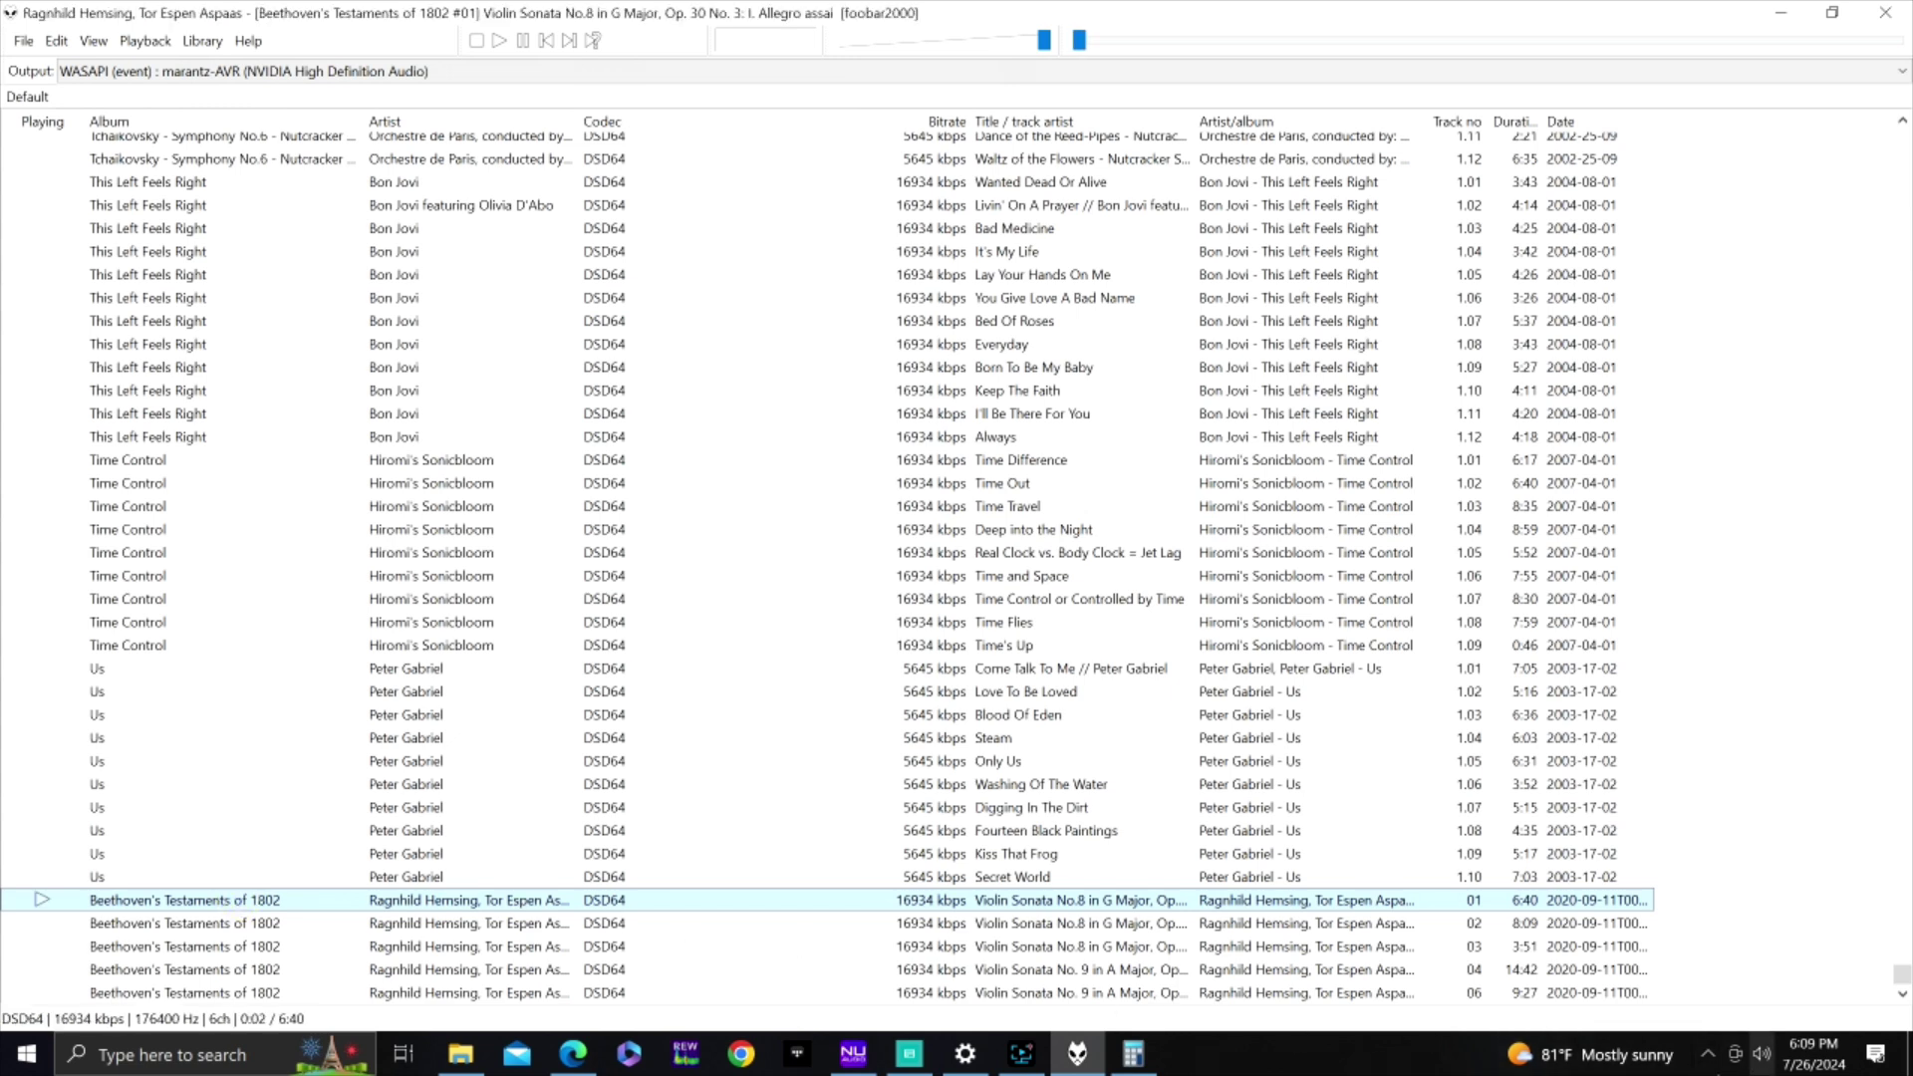
left_click(1764, 1058)
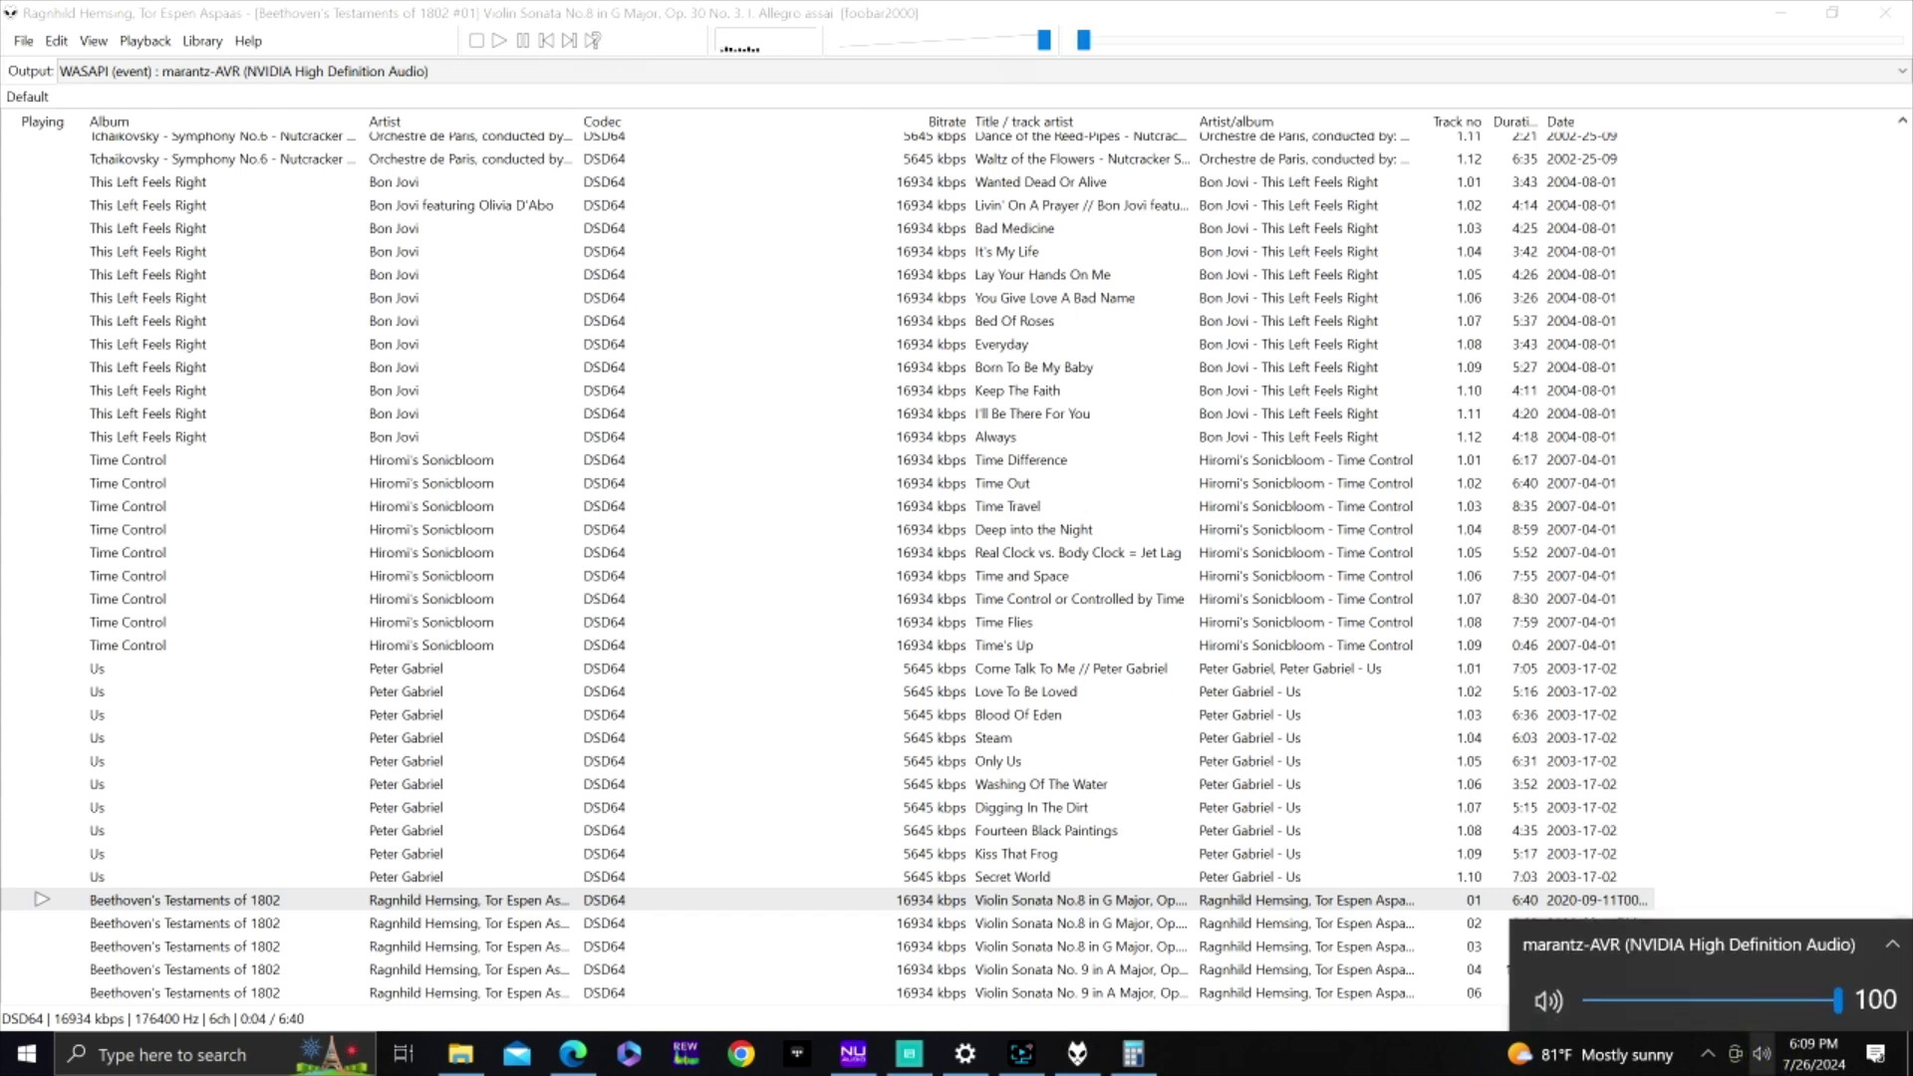
left_click(905, 911)
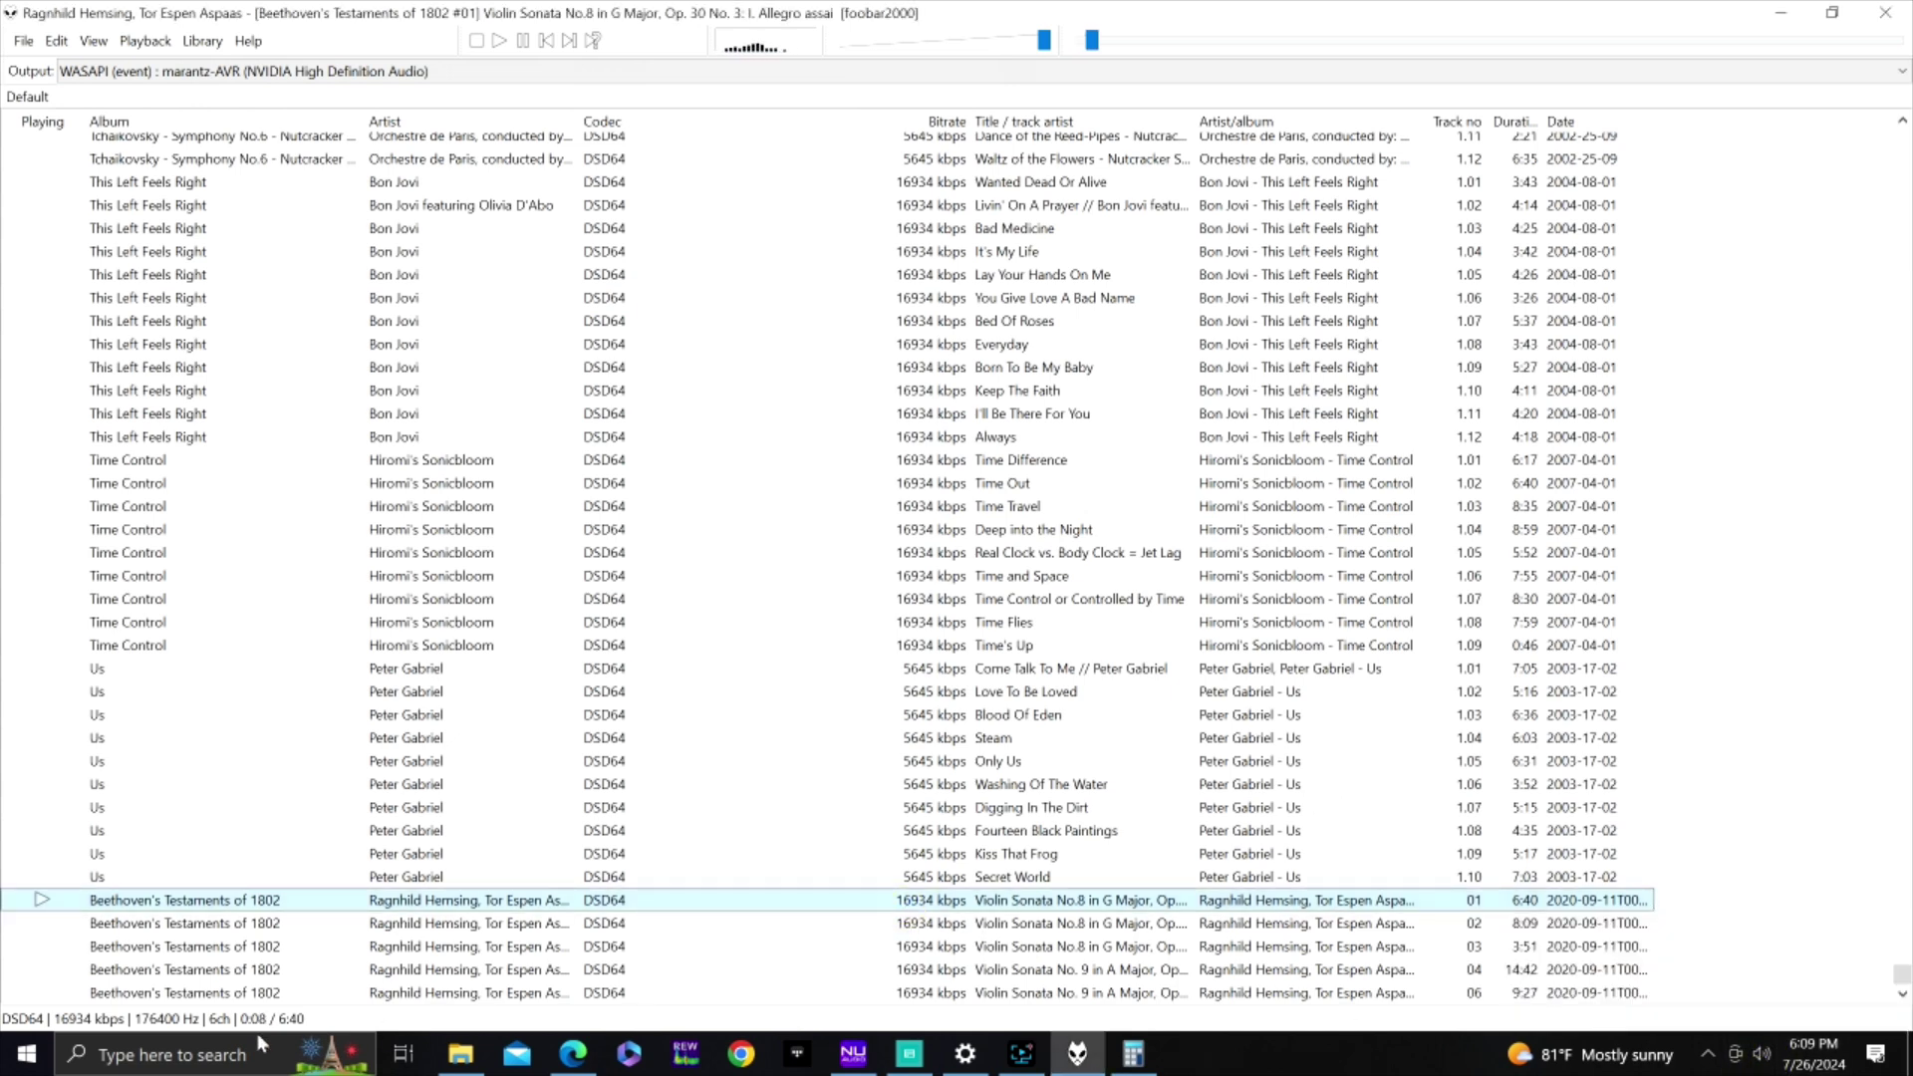